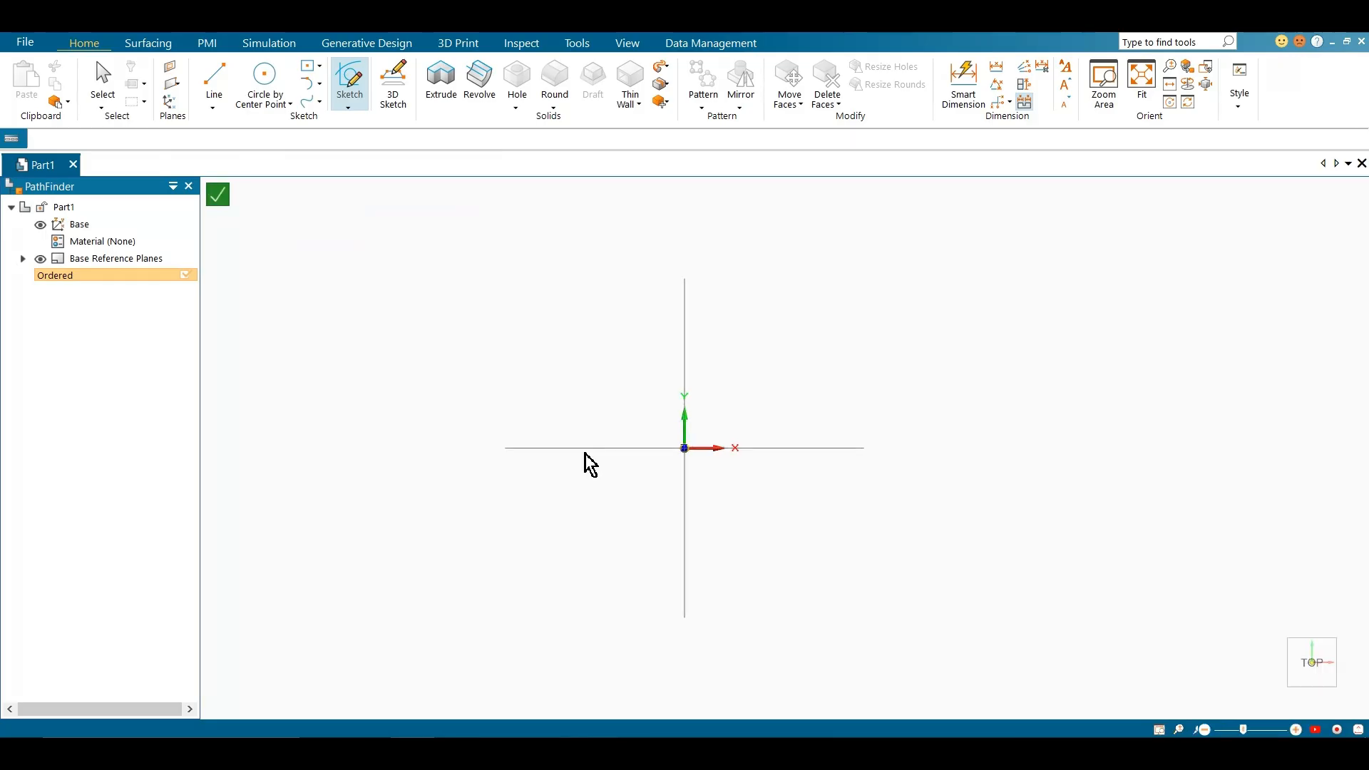
Draw a center rectangle of about 84 by 50 mm above the horizontal axis, clear of the origin
drag(409, 169, 270, 270)
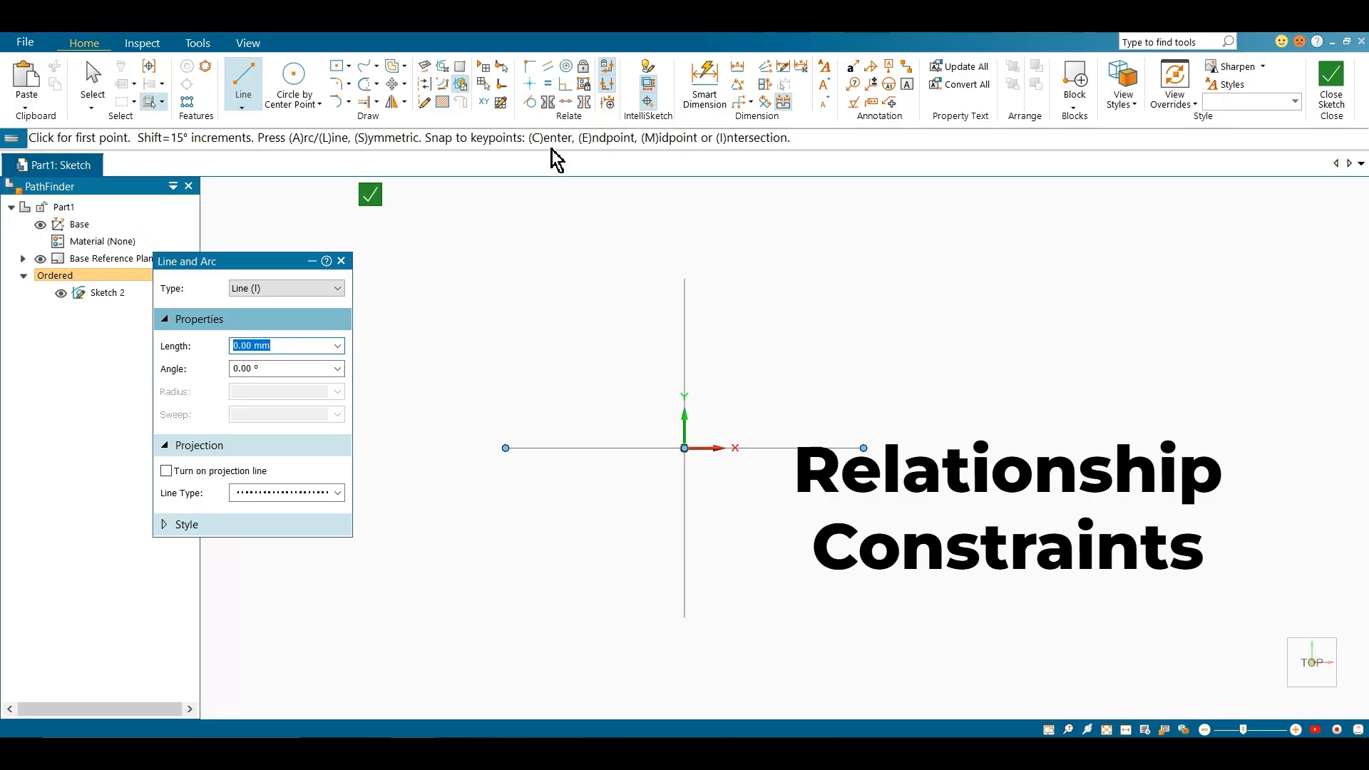
click(342, 77)
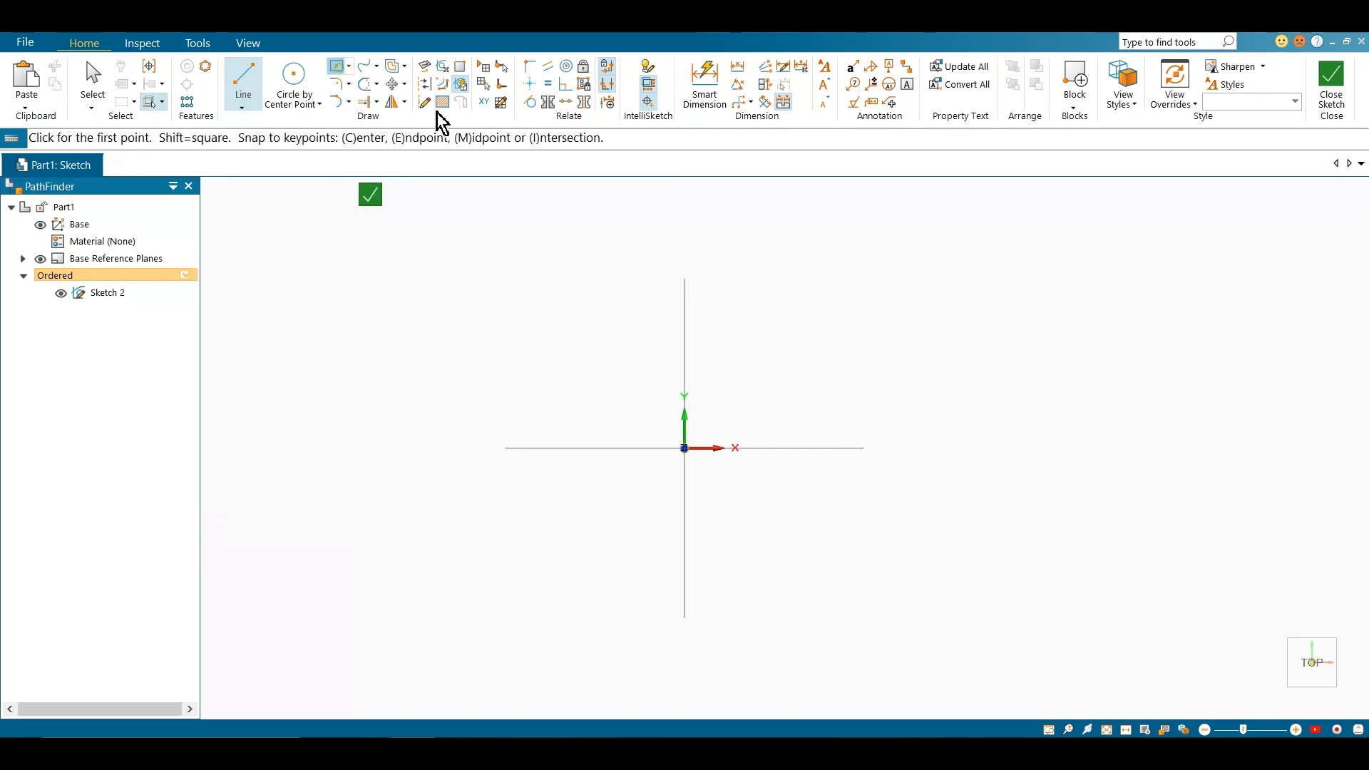
click(617, 353)
click(751, 274)
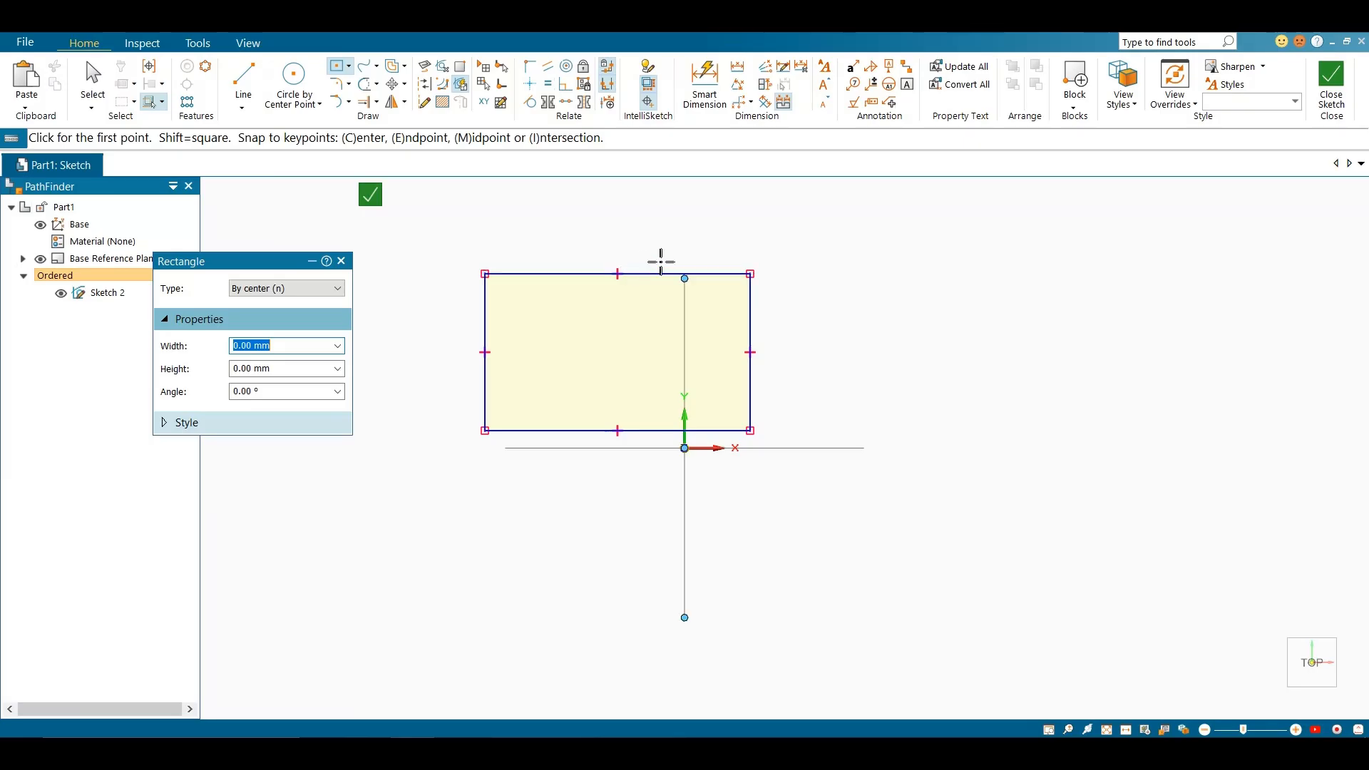
Dimension the rectangle's width and height with Smart Dimension
click(704, 84)
click(642, 273)
click(641, 228)
click(750, 298)
click(812, 352)
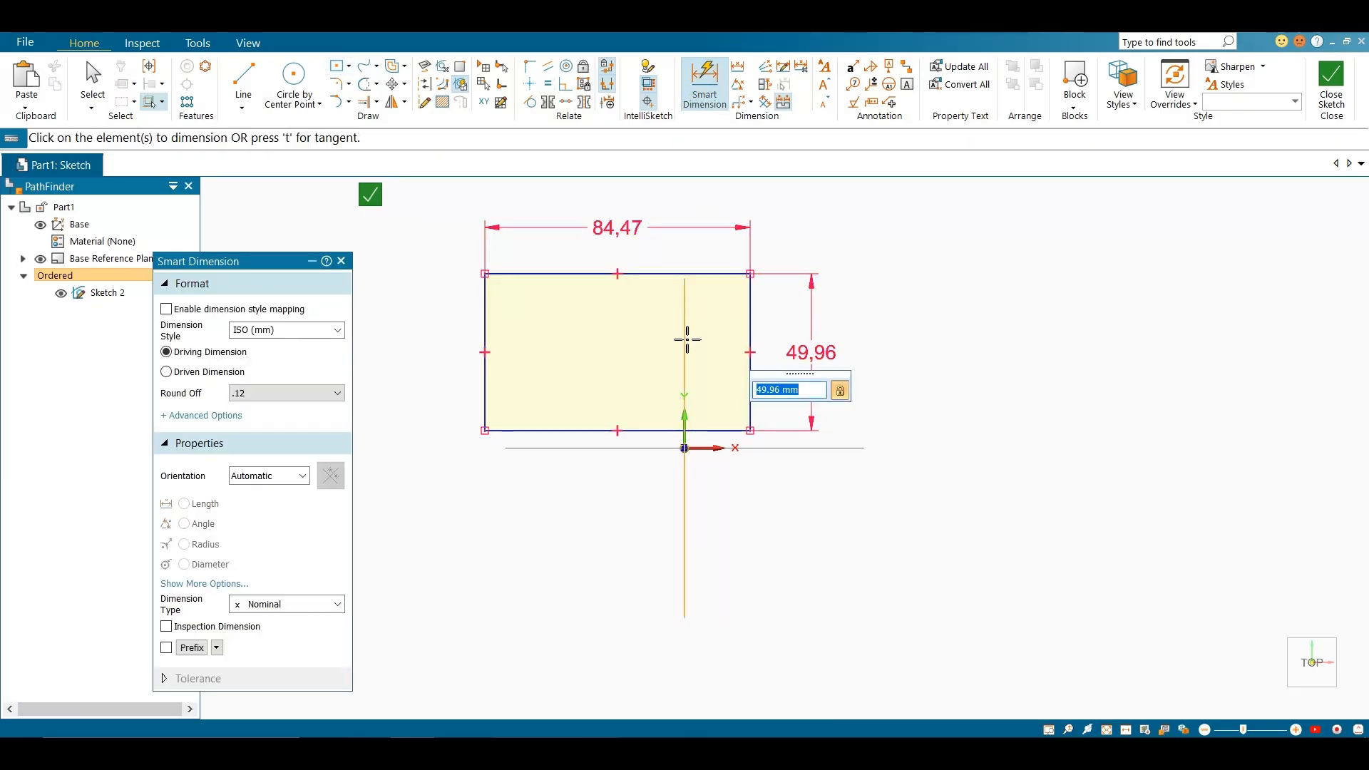
key(Escape)
key(Escape)
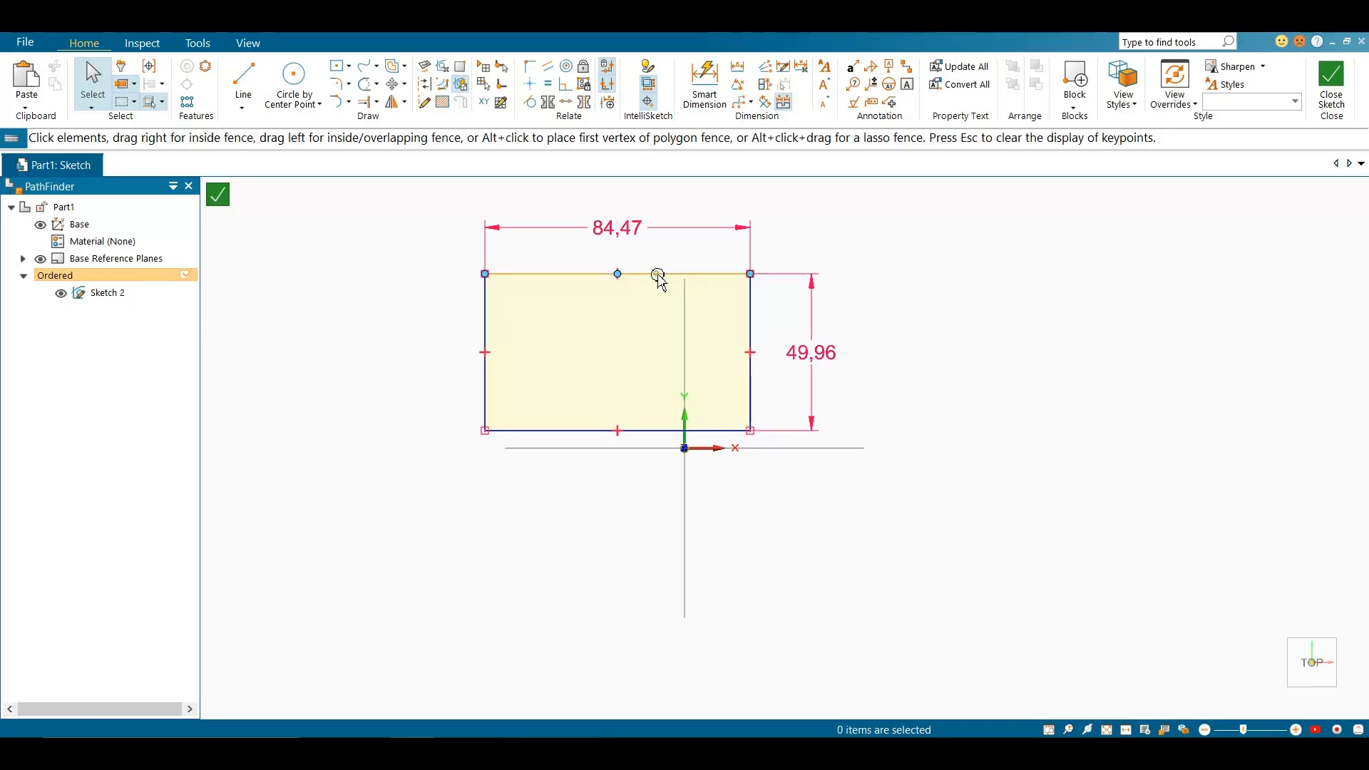
Move the dimensioned rectangle by its upper edge down until it straddles the horizontal axis
click(658, 276)
drag(675, 285, 673, 286)
key(Escape)
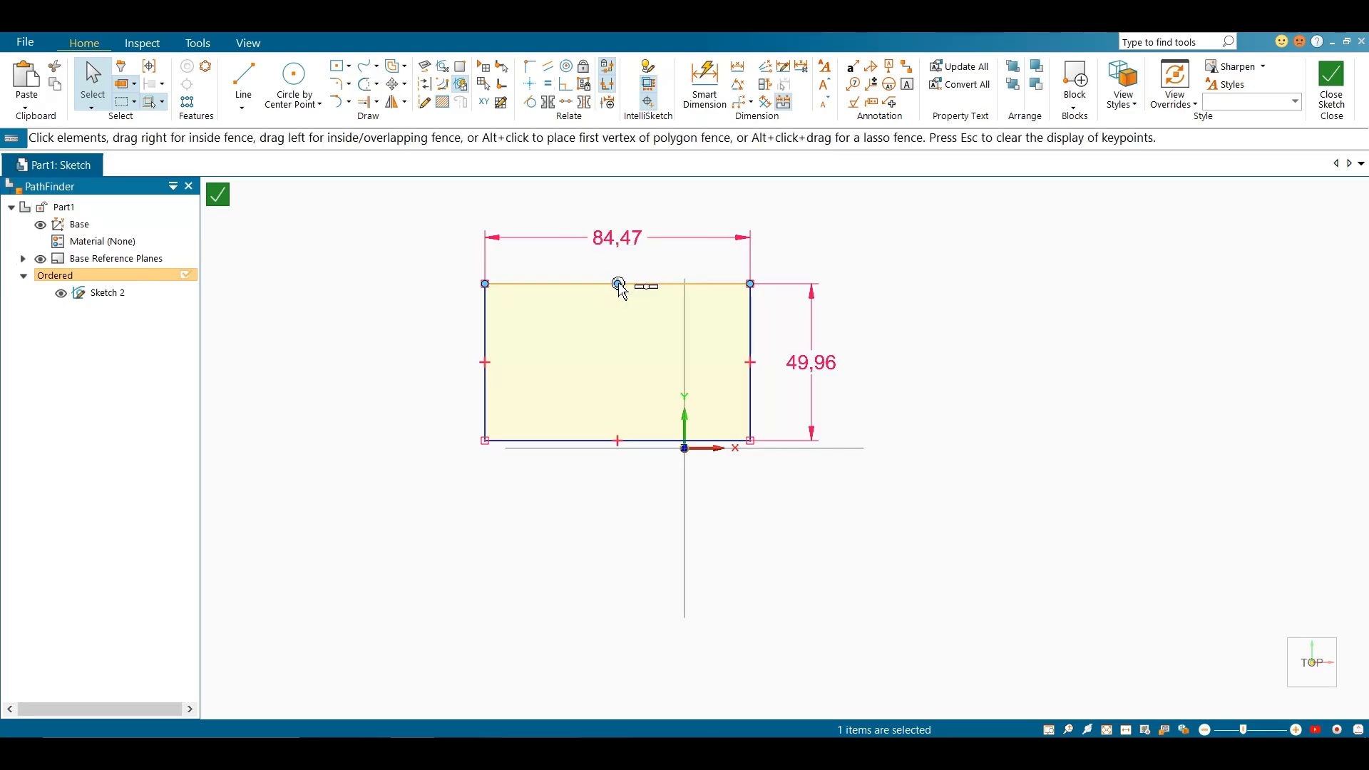
drag(675, 284, 495, 388)
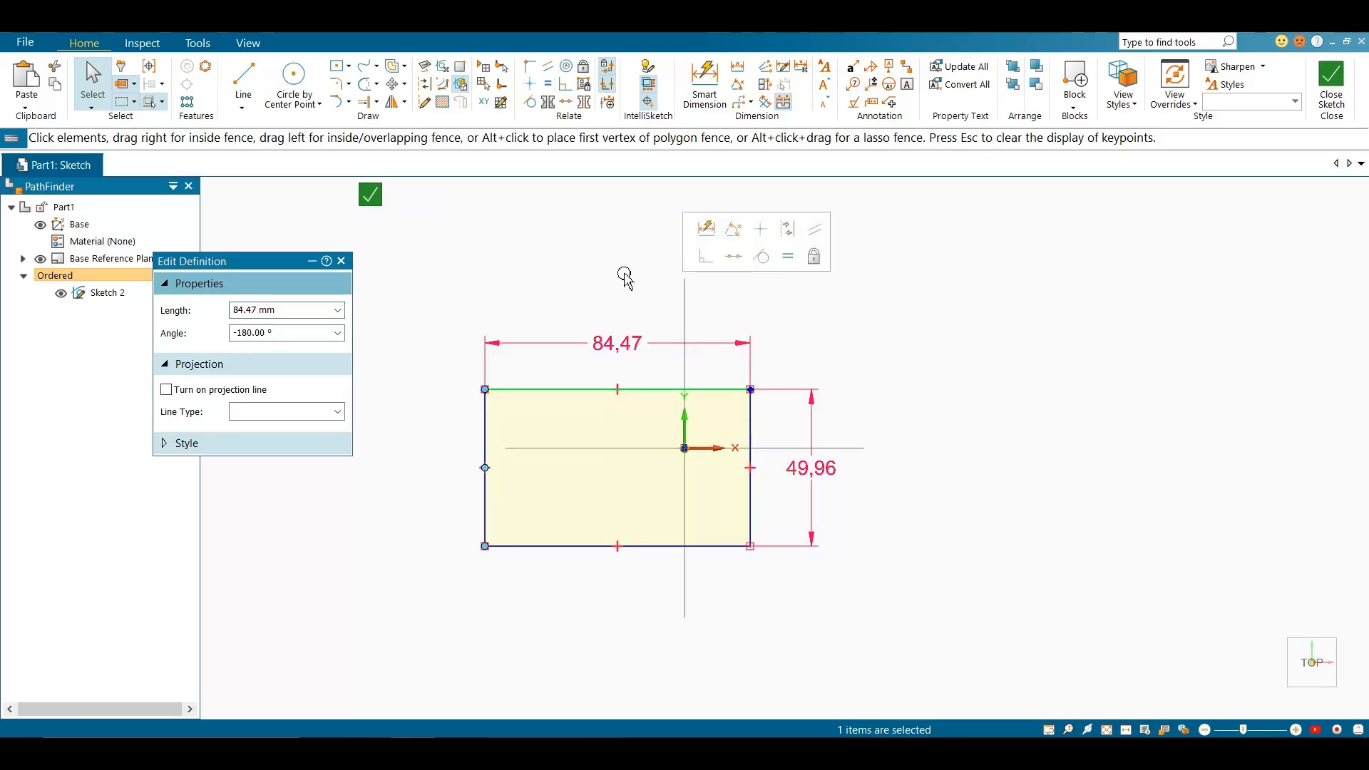
key(Escape)
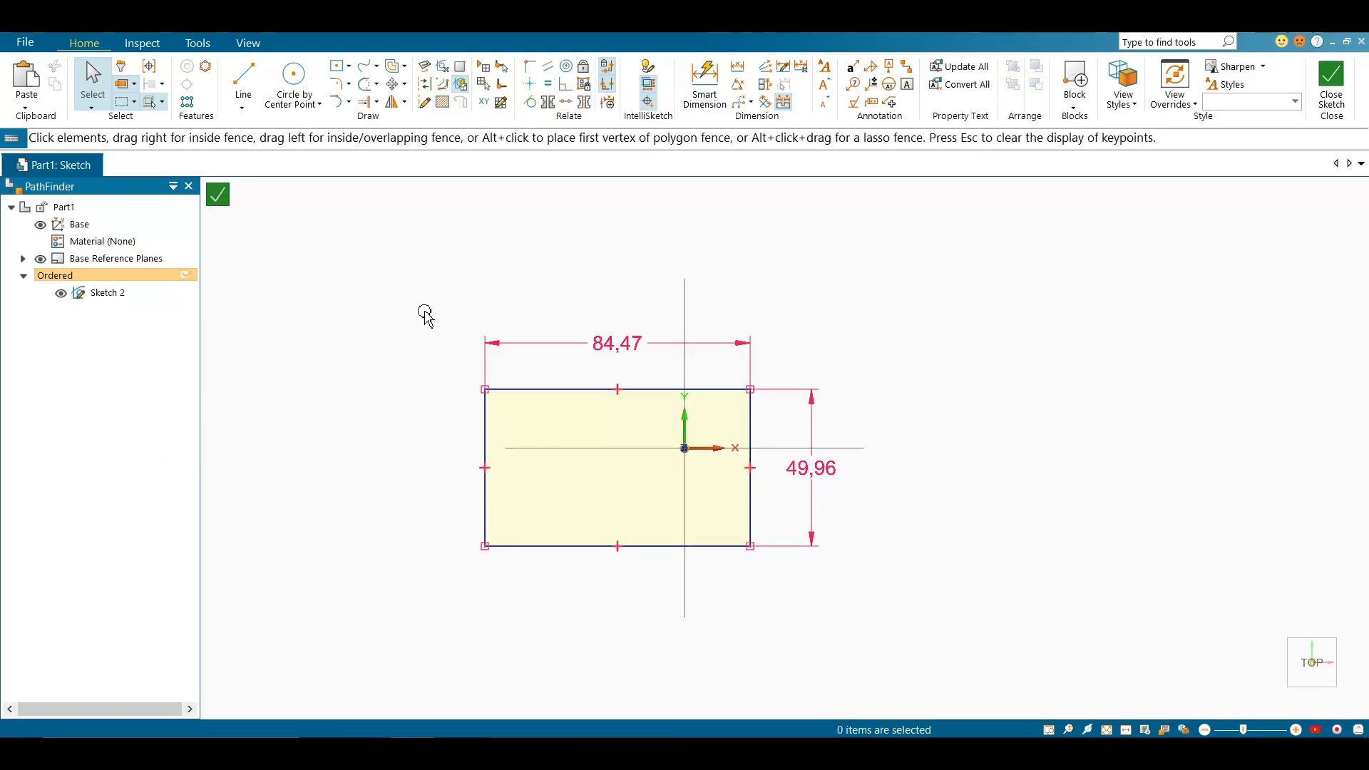
Delete the dimensioned rectangle and draw a new center rectangle of about 103 by 76 mm on the origin
drag(437, 295, 905, 591)
key(Delete)
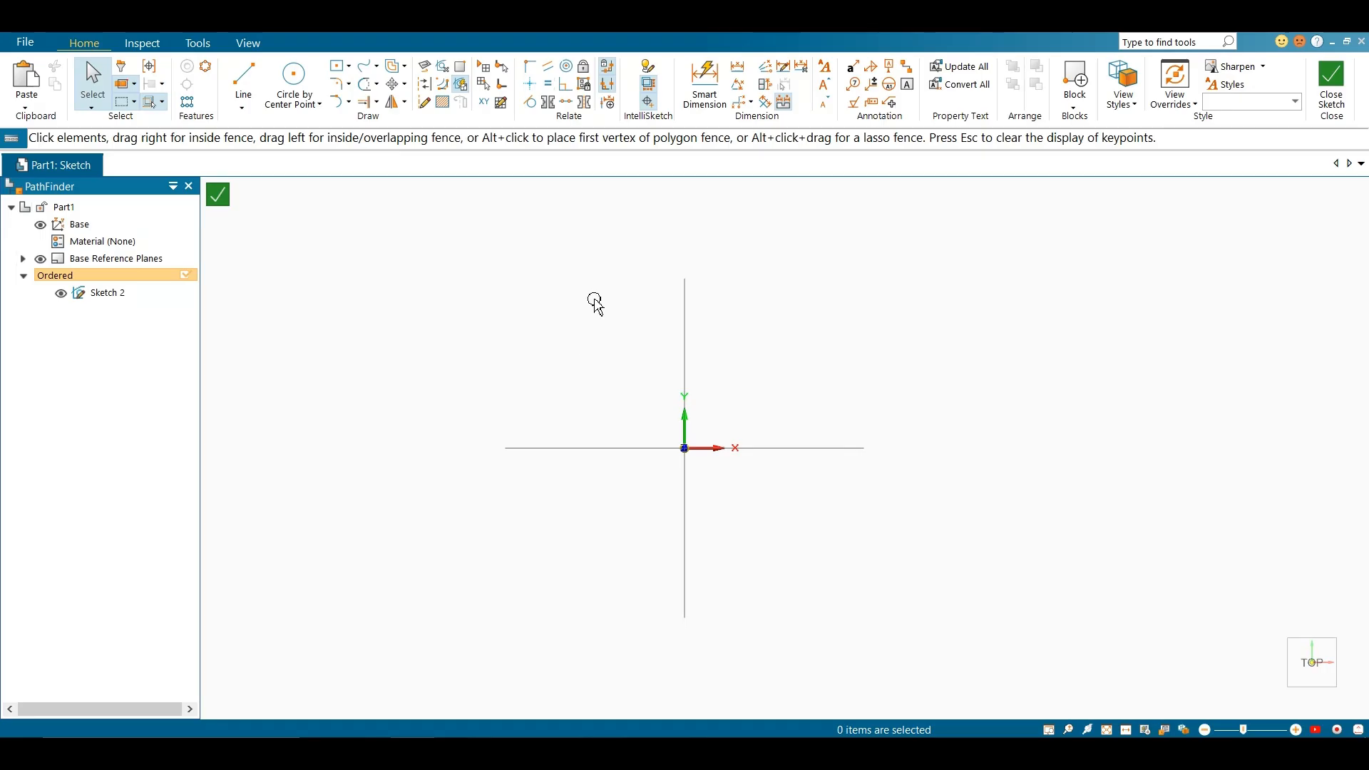
click(336, 66)
click(685, 448)
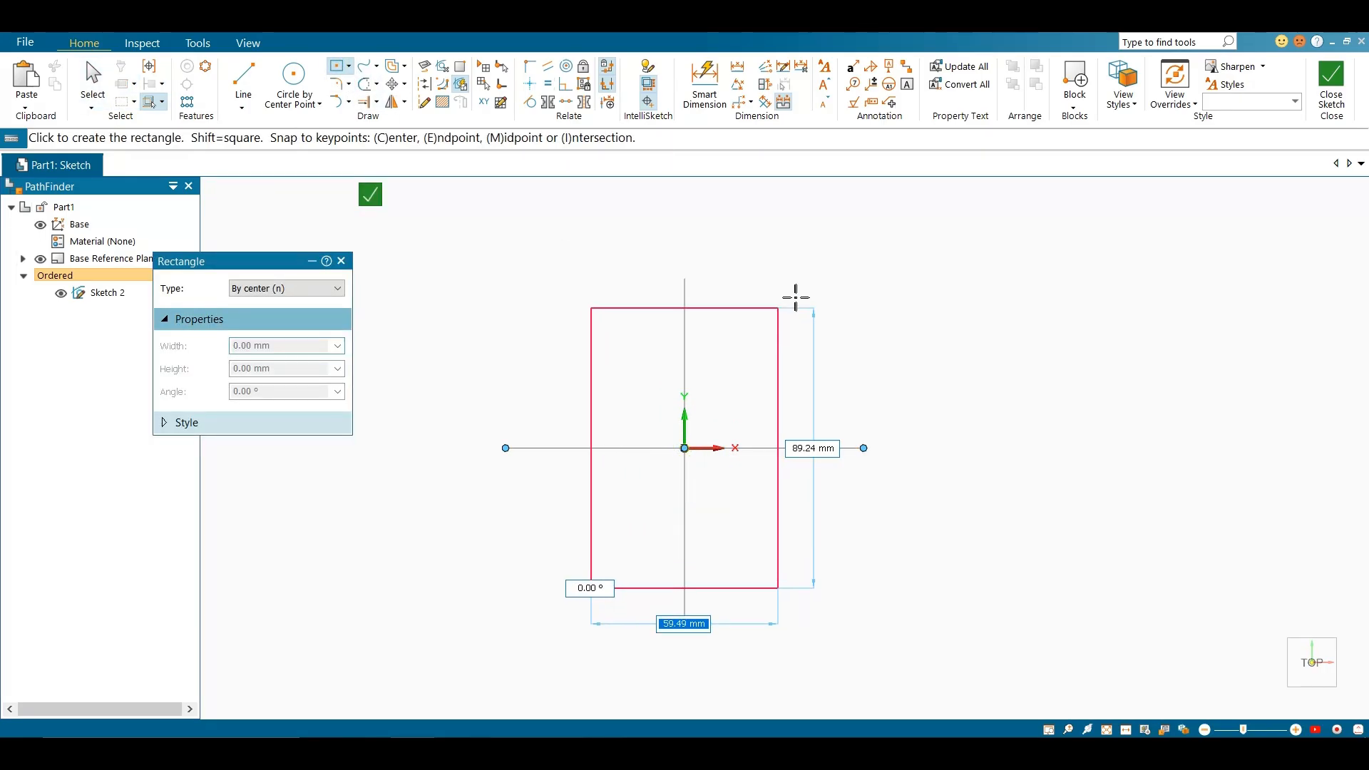
click(847, 331)
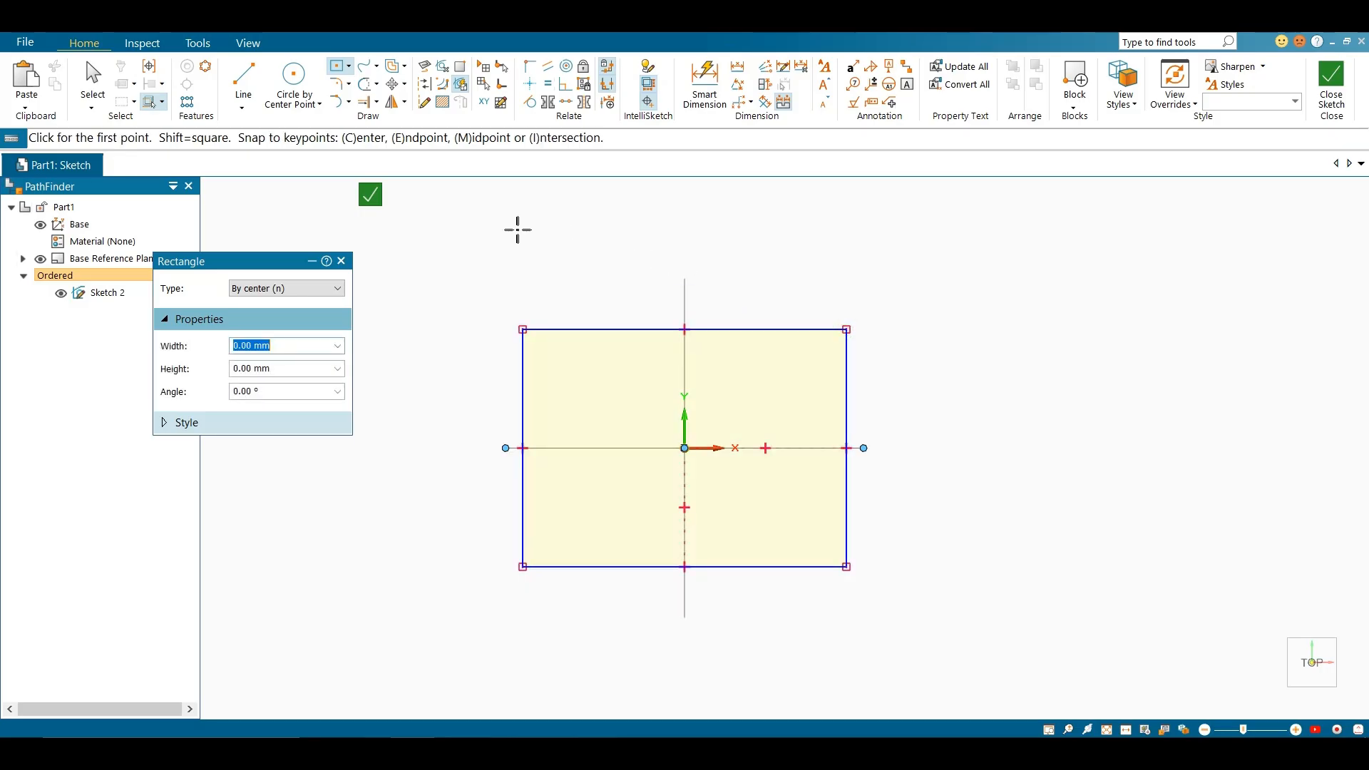
Dimension the origin-centred rectangle's width and height with Smart Dimension, and toggle Relationship Colors
click(705, 81)
click(741, 329)
click(749, 250)
click(847, 385)
click(912, 383)
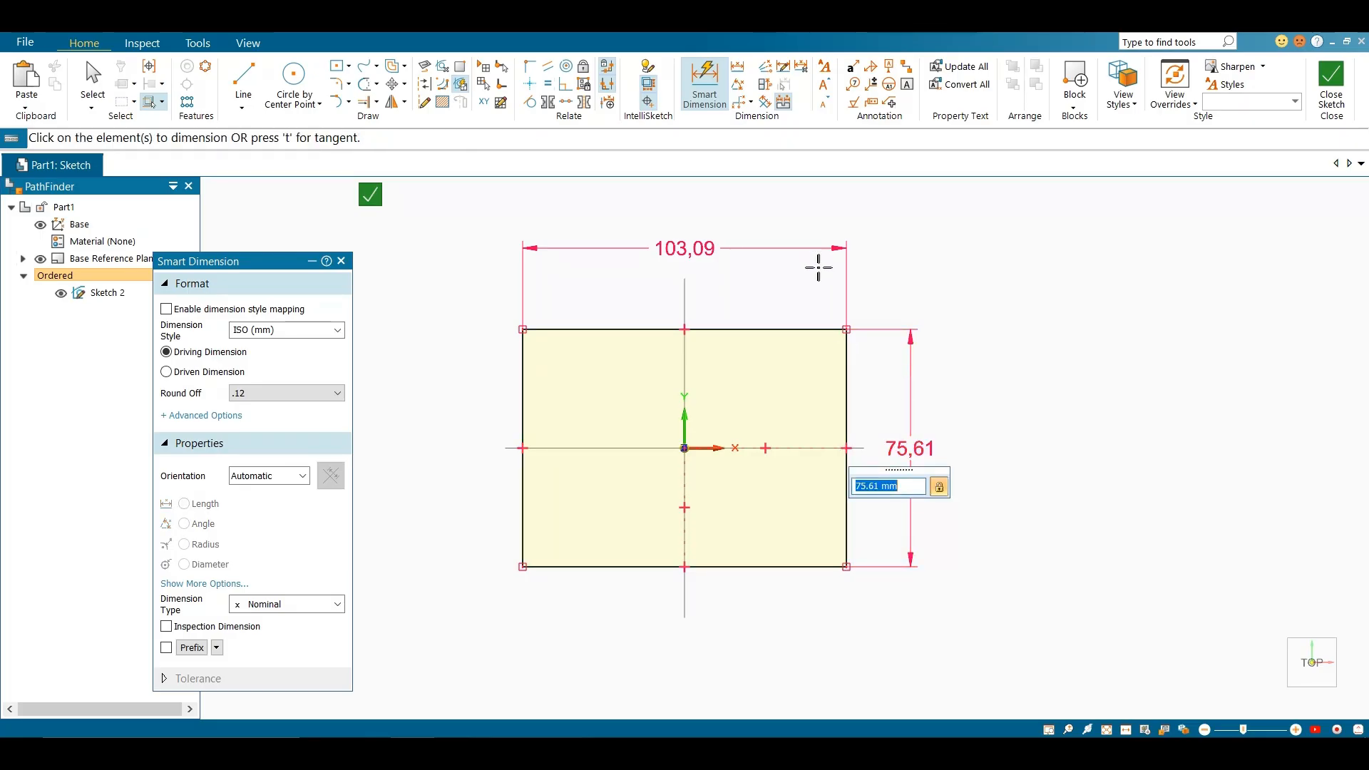
key(Escape)
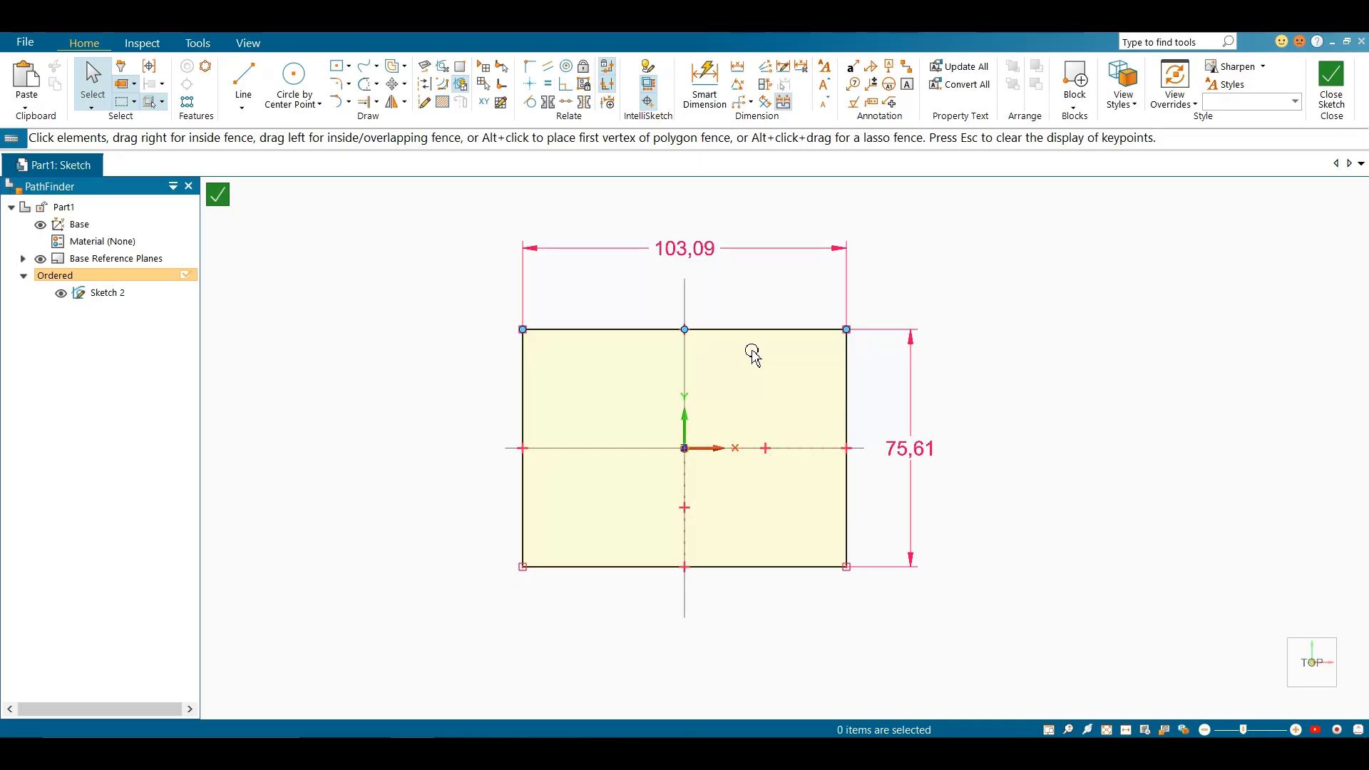
click(653, 85)
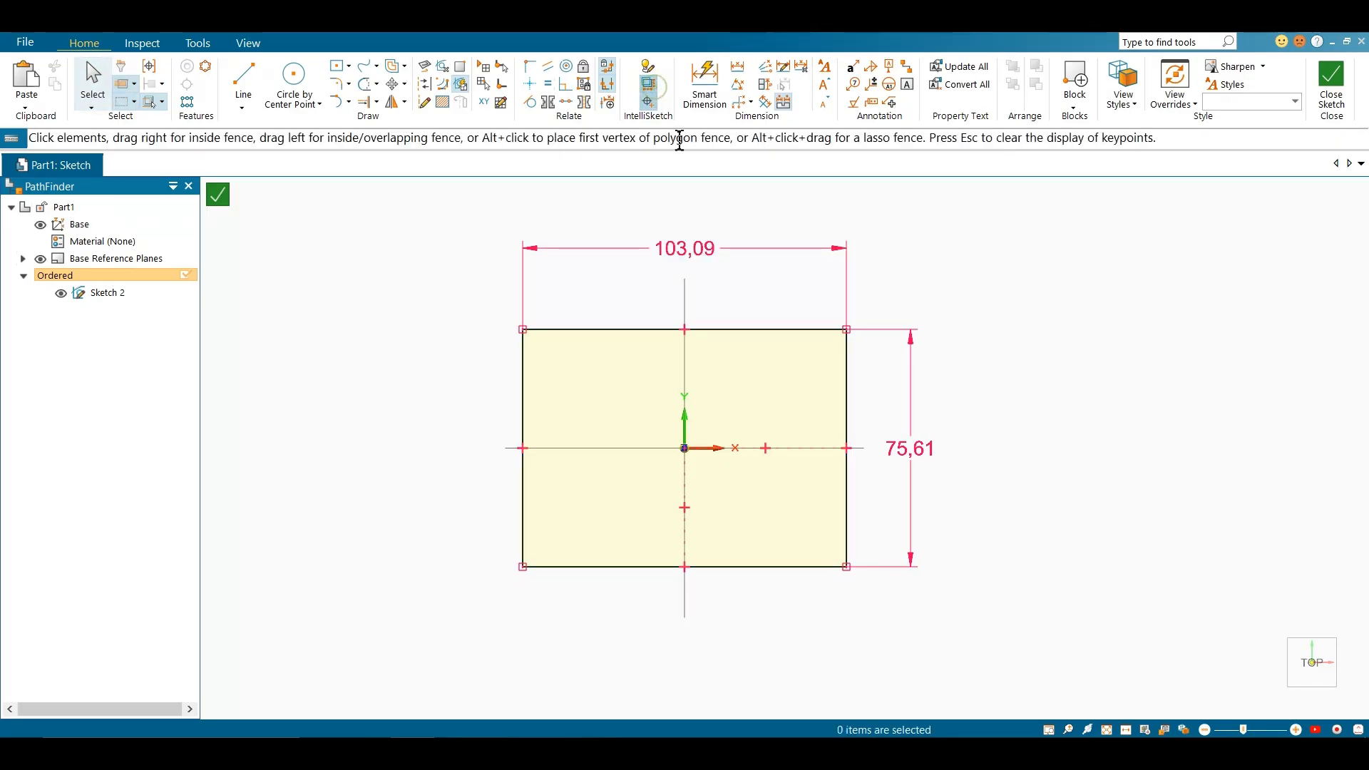
Delete the width dimension and rectangle edges one at a time, and clear all remaining geometry from the sketch
click(718, 259)
key(Delete)
click(791, 329)
key(Delete)
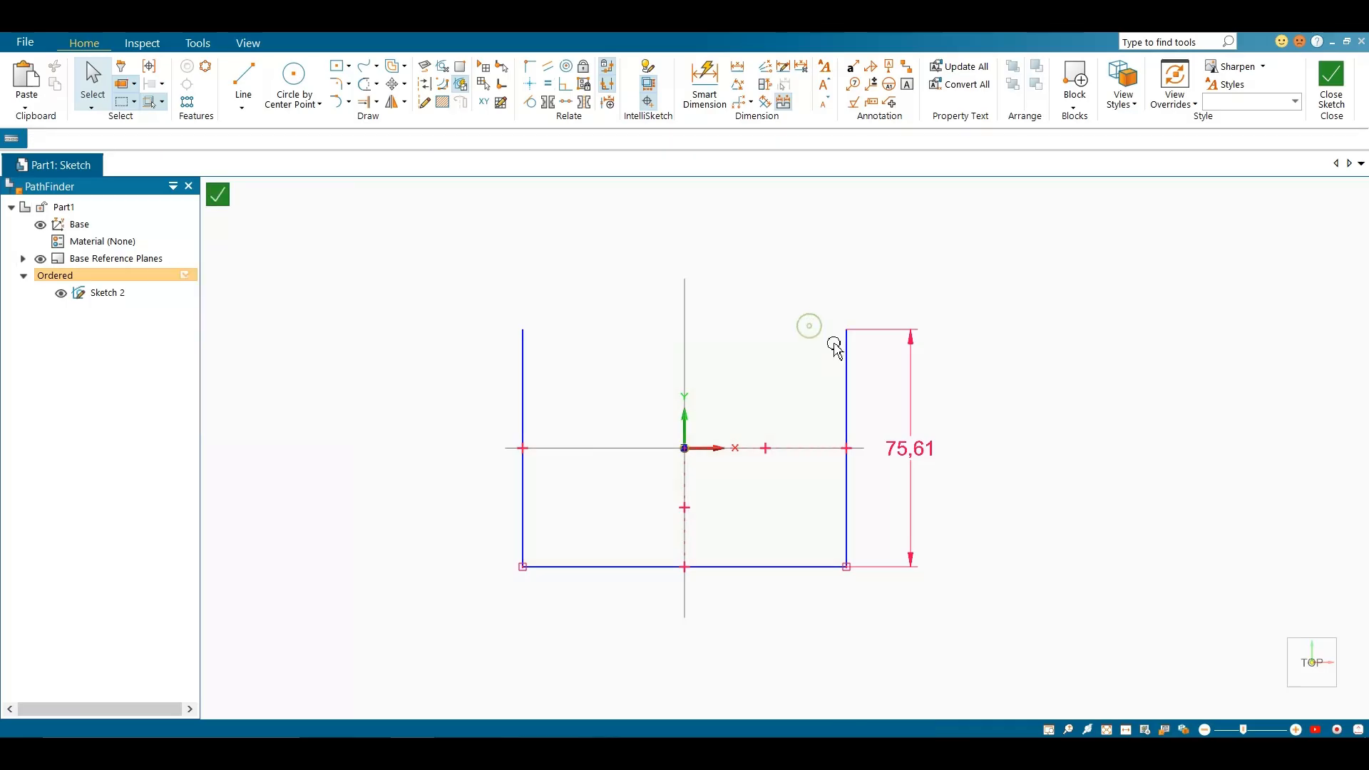
click(847, 356)
key(Delete)
mouse_move(498, 237)
mouse_down()
mouse_move(814, 642)
mouse_move(952, 666)
mouse_up()
key(Delete)
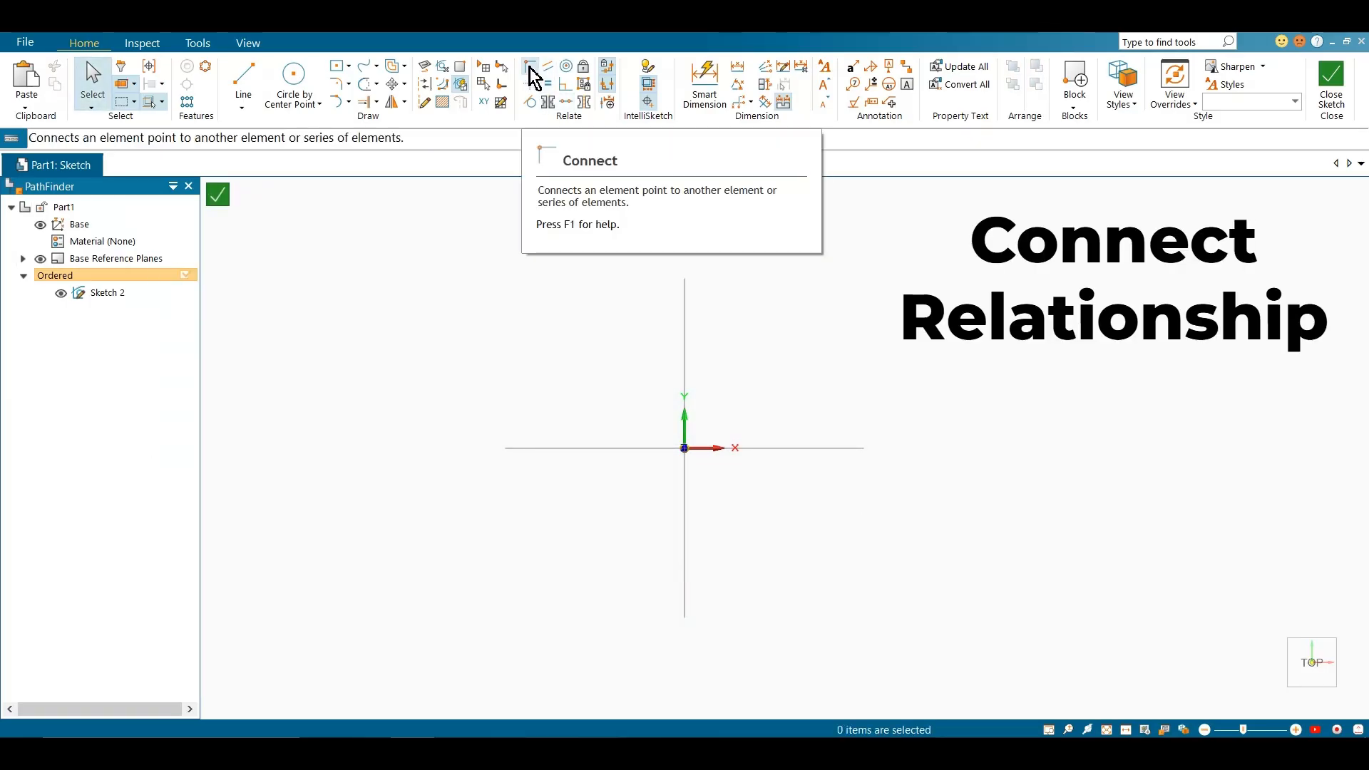
Draw a large center rectangle with its center at the sketch origin
click(336, 66)
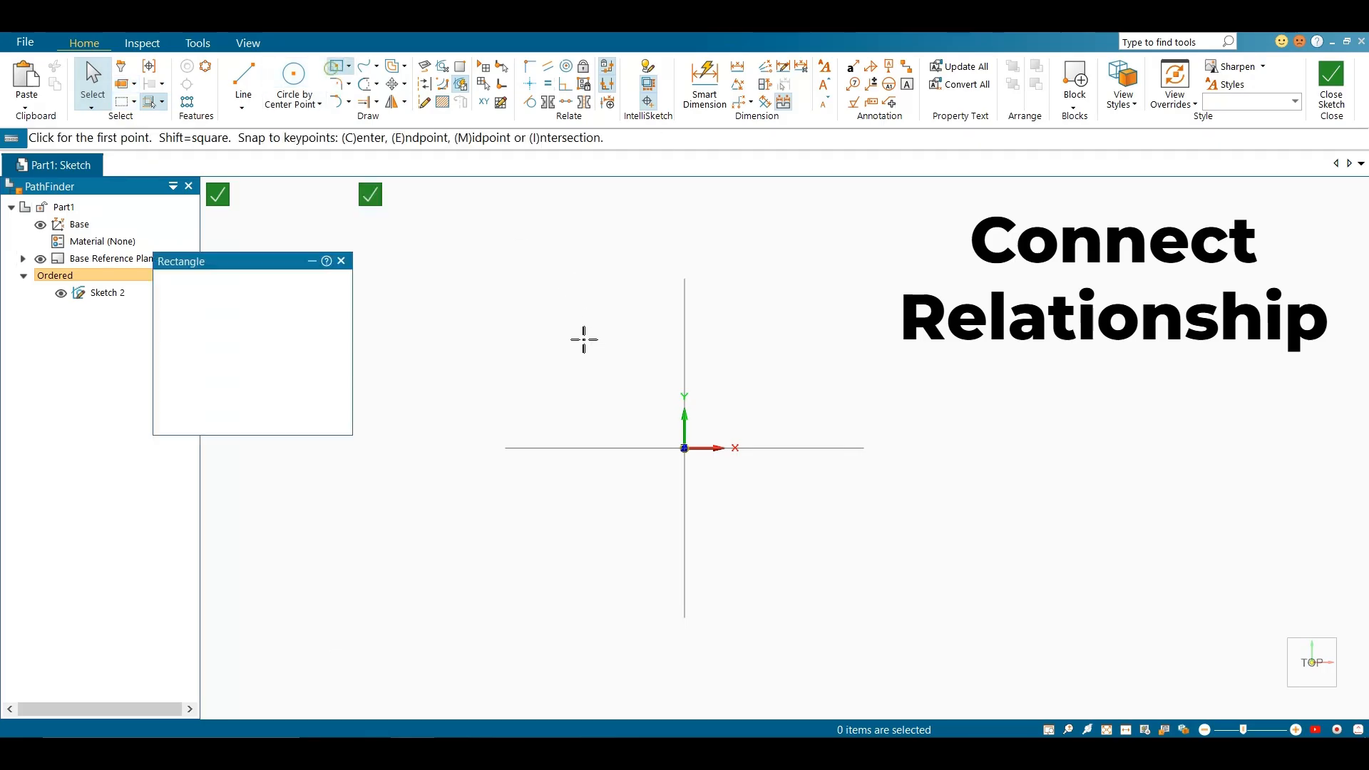
click(684, 448)
click(844, 328)
key(Escape)
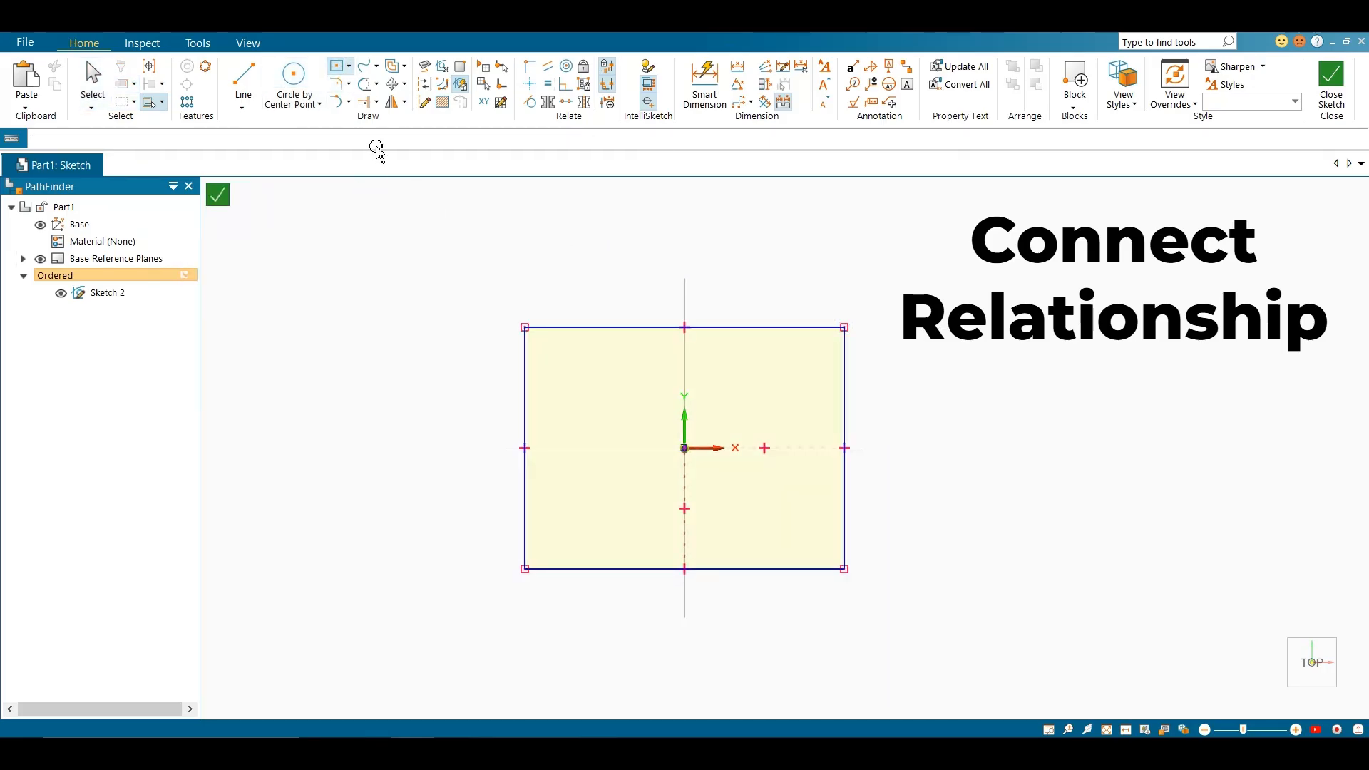
Draw a small separate center rectangle of about 31 by 31 mm beyond the large rectangle's upper-right corner
click(336, 66)
click(937, 257)
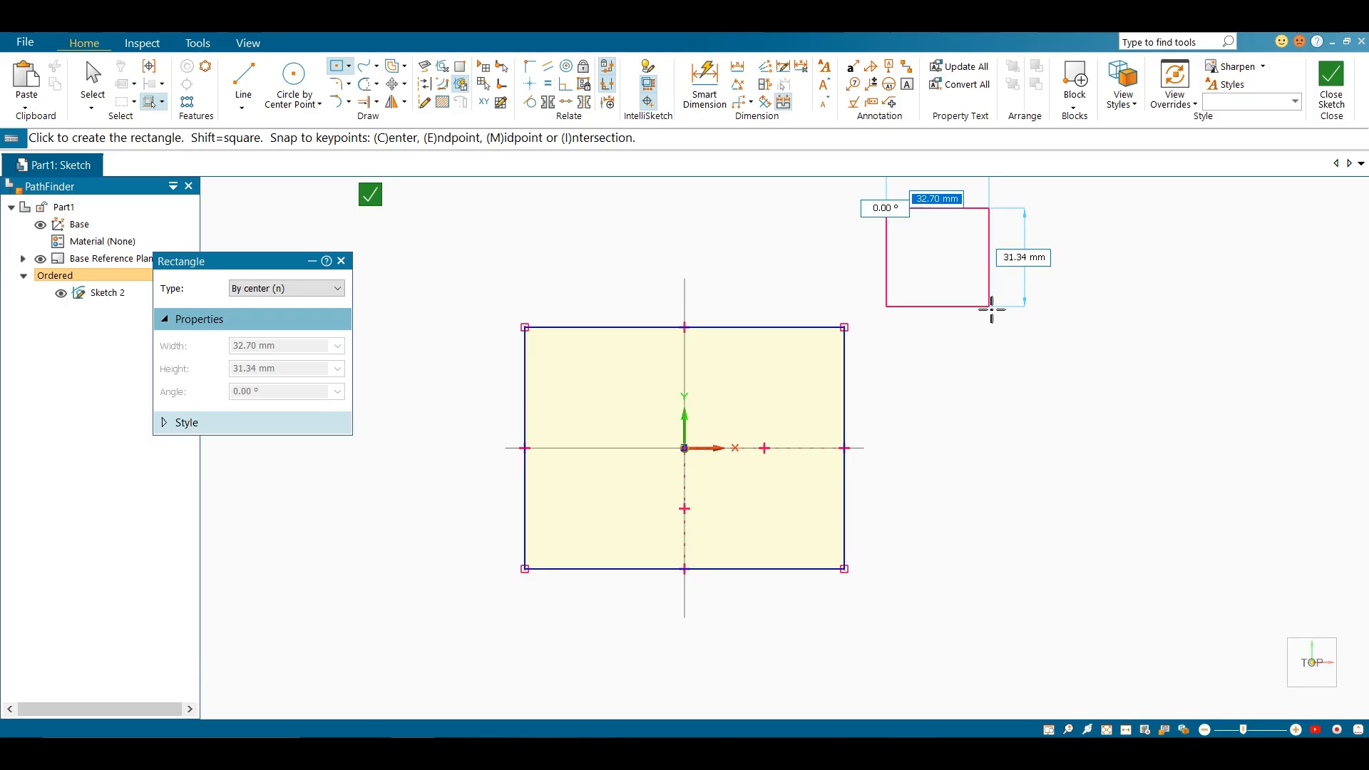
click(986, 307)
key(Escape)
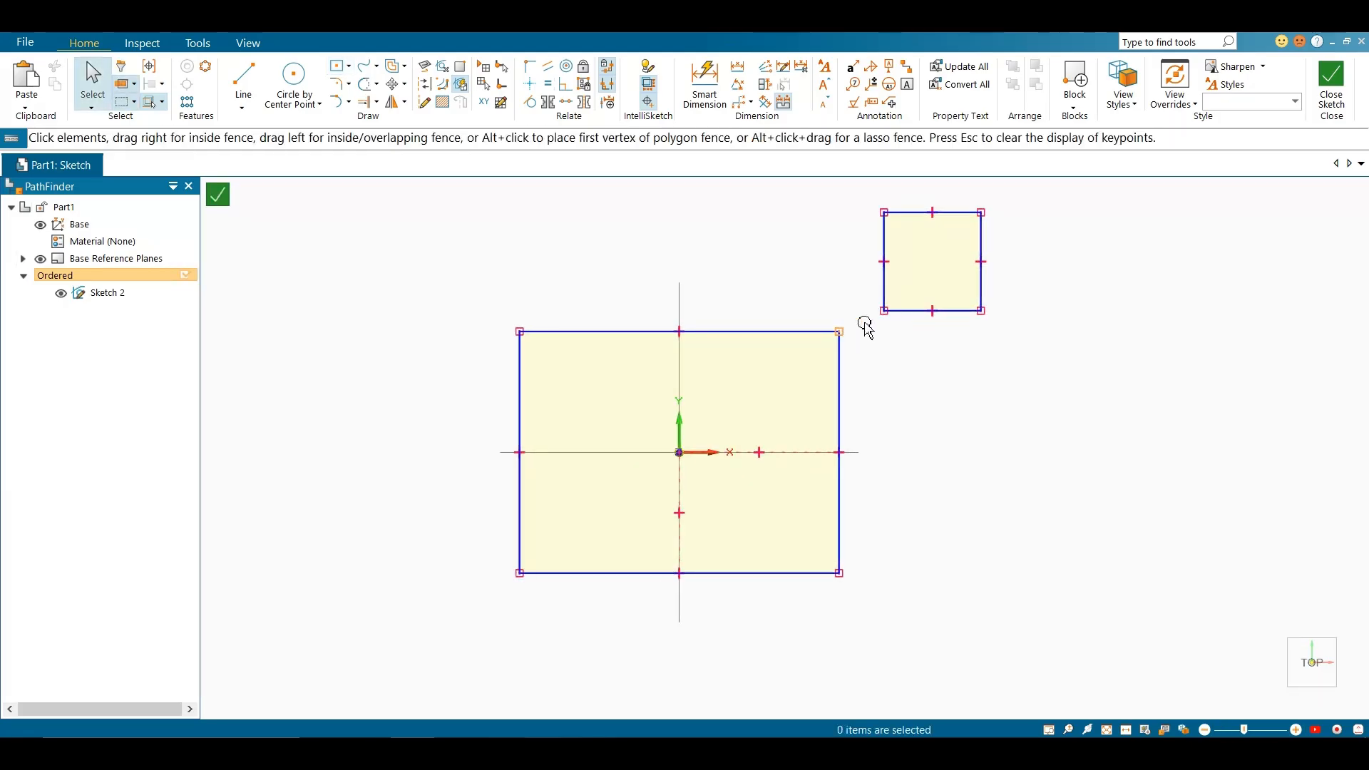
Apply a Connect relationship between the small rectangle's lower-left corner and the large rectangle's upper-right corner
click(530, 66)
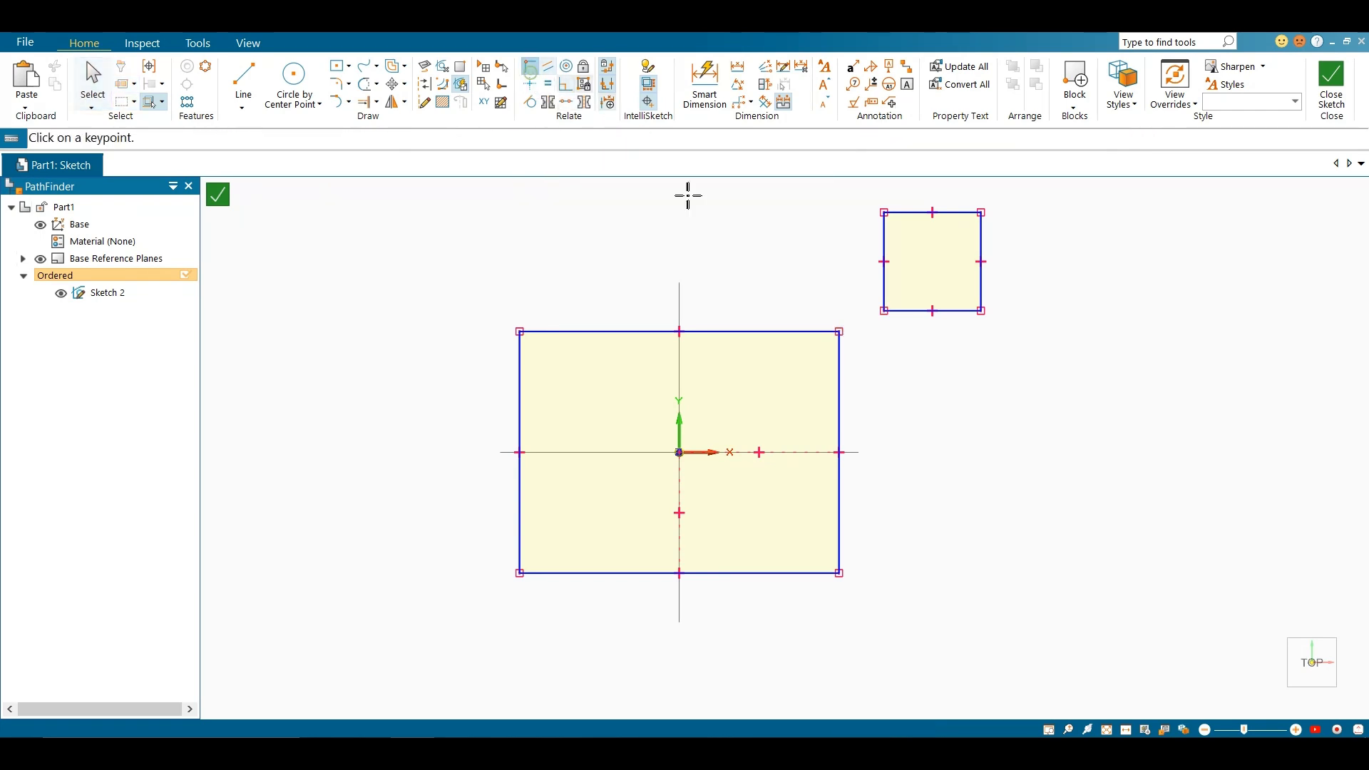
click(884, 311)
click(840, 332)
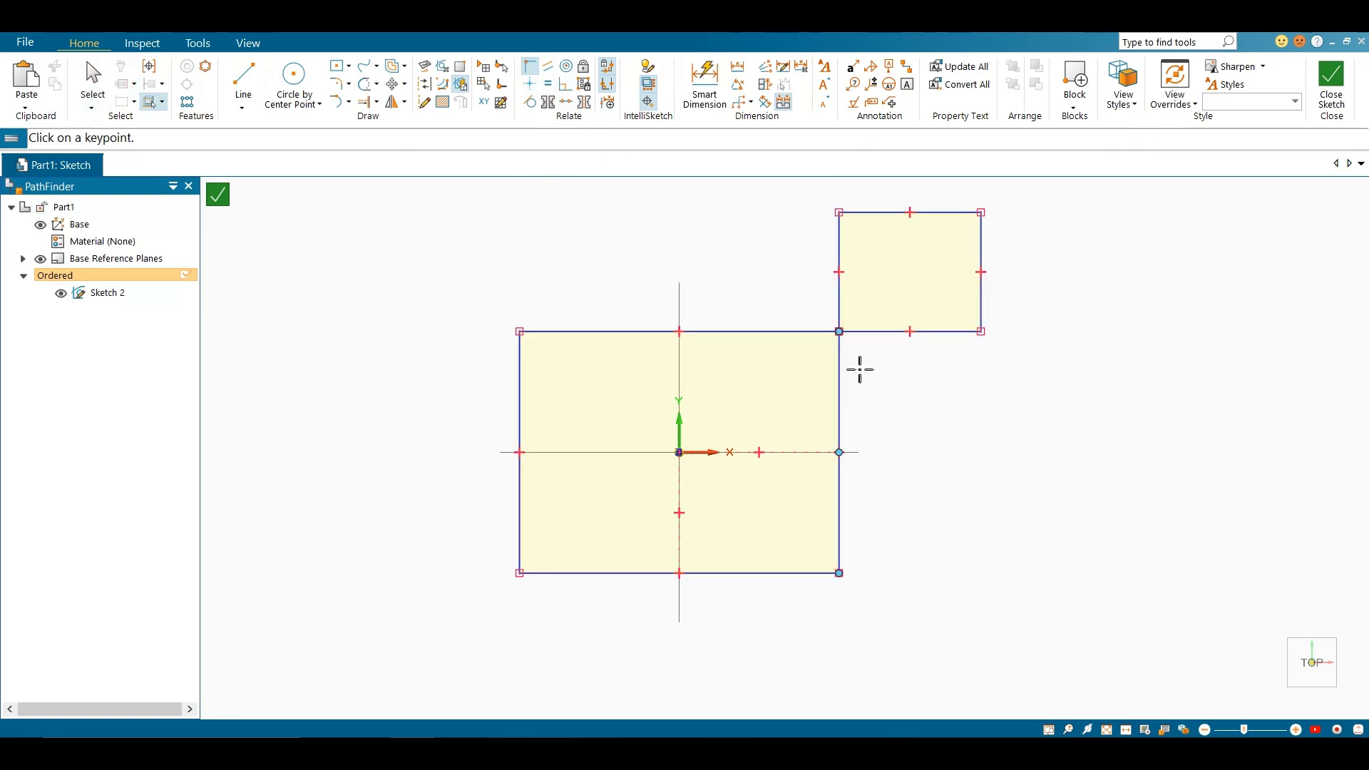
key(Escape)
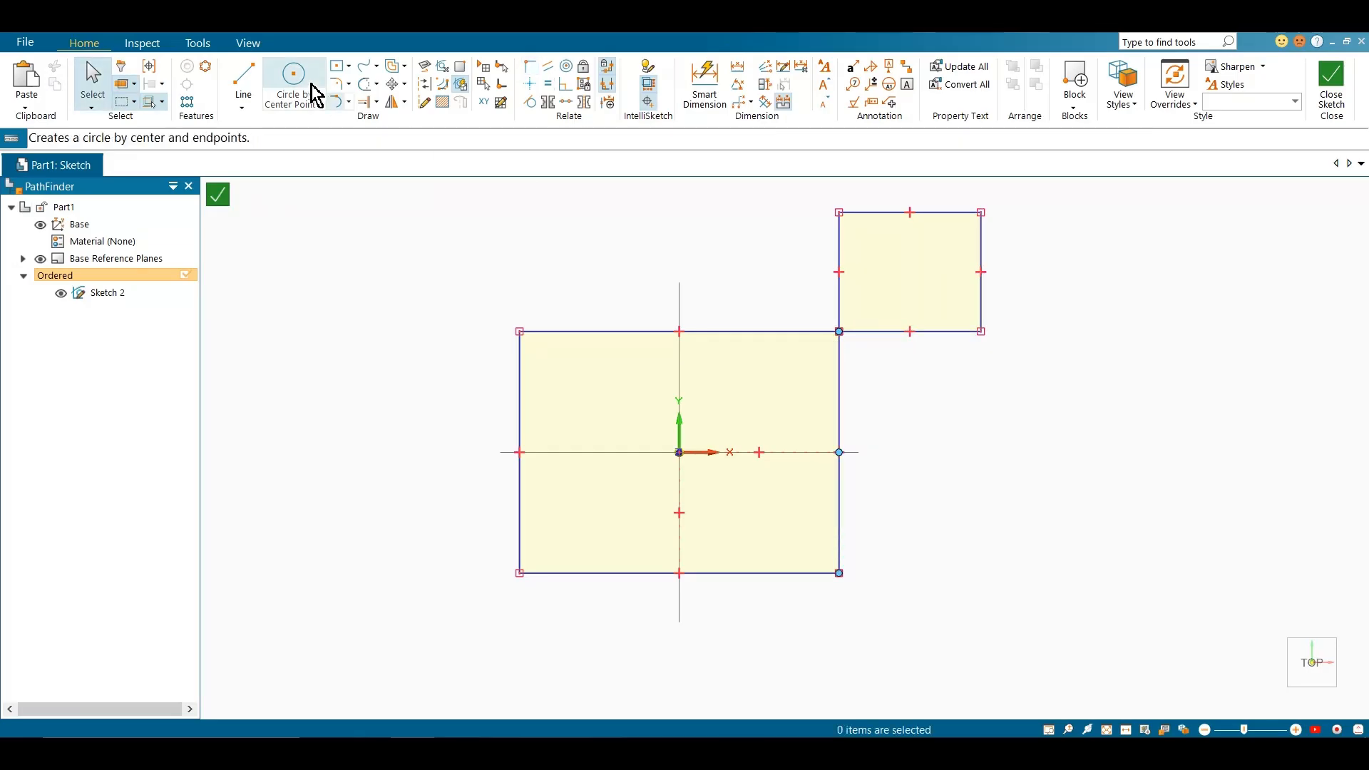
Draw a horizontal line about 55 mm long to the right of the large rectangle, below the small one
click(946, 437)
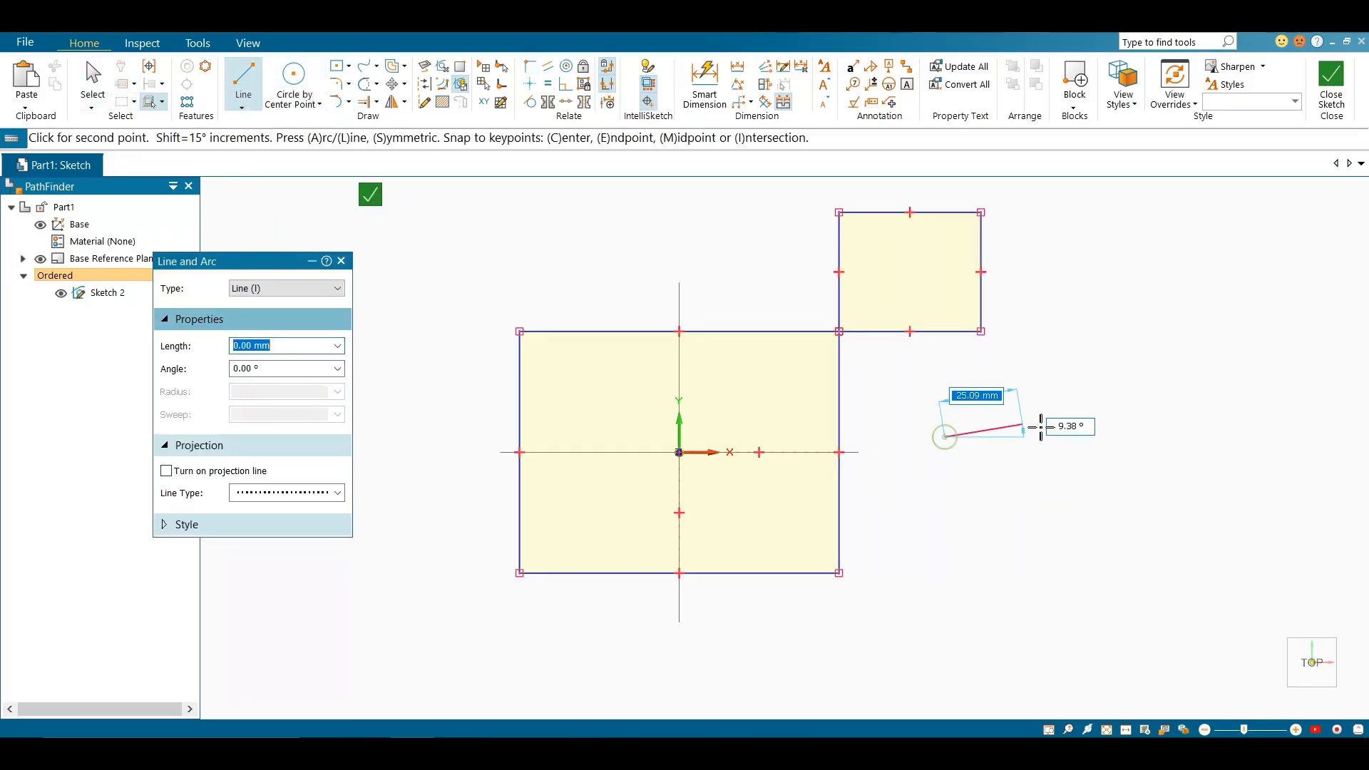
click(1120, 437)
key(Escape)
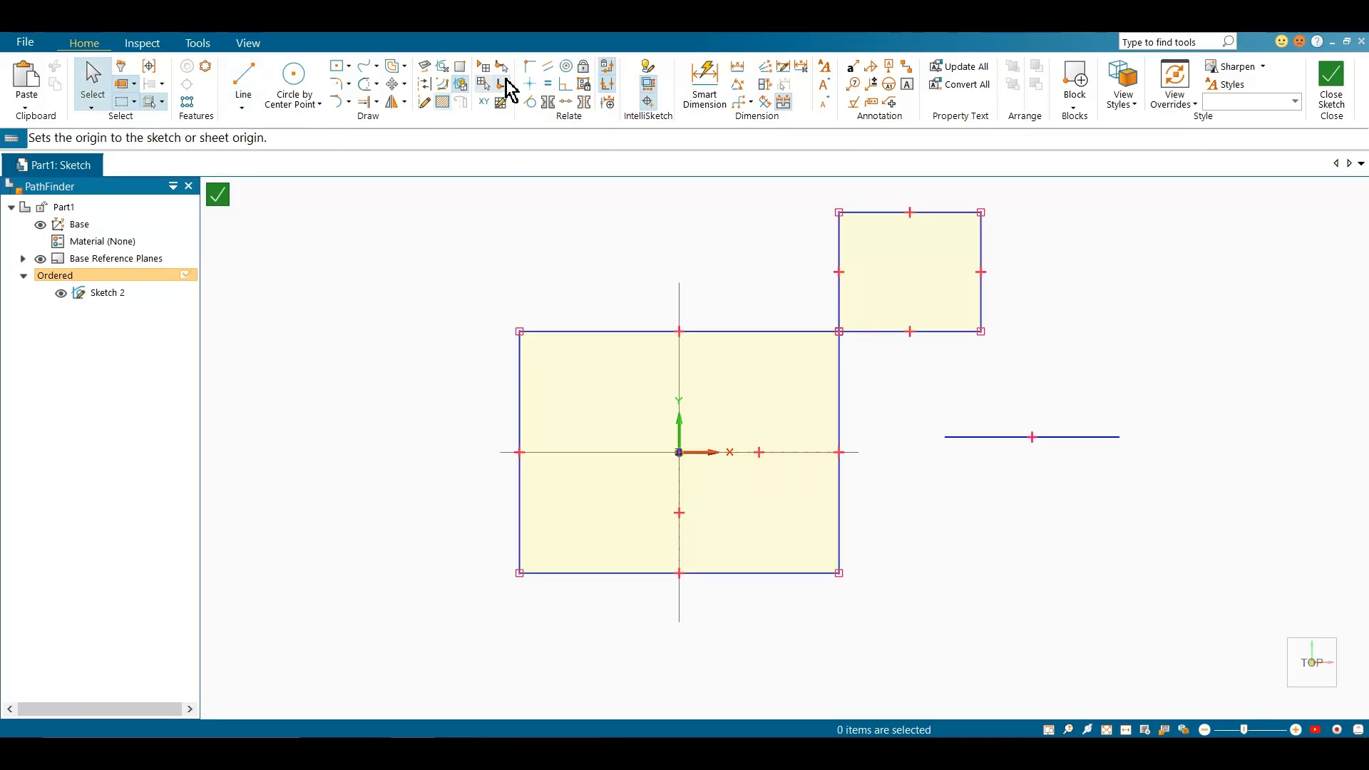
Connect the horizontal line's left endpoint to the midpoint of the large rectangle's right edge
click(528, 67)
click(948, 437)
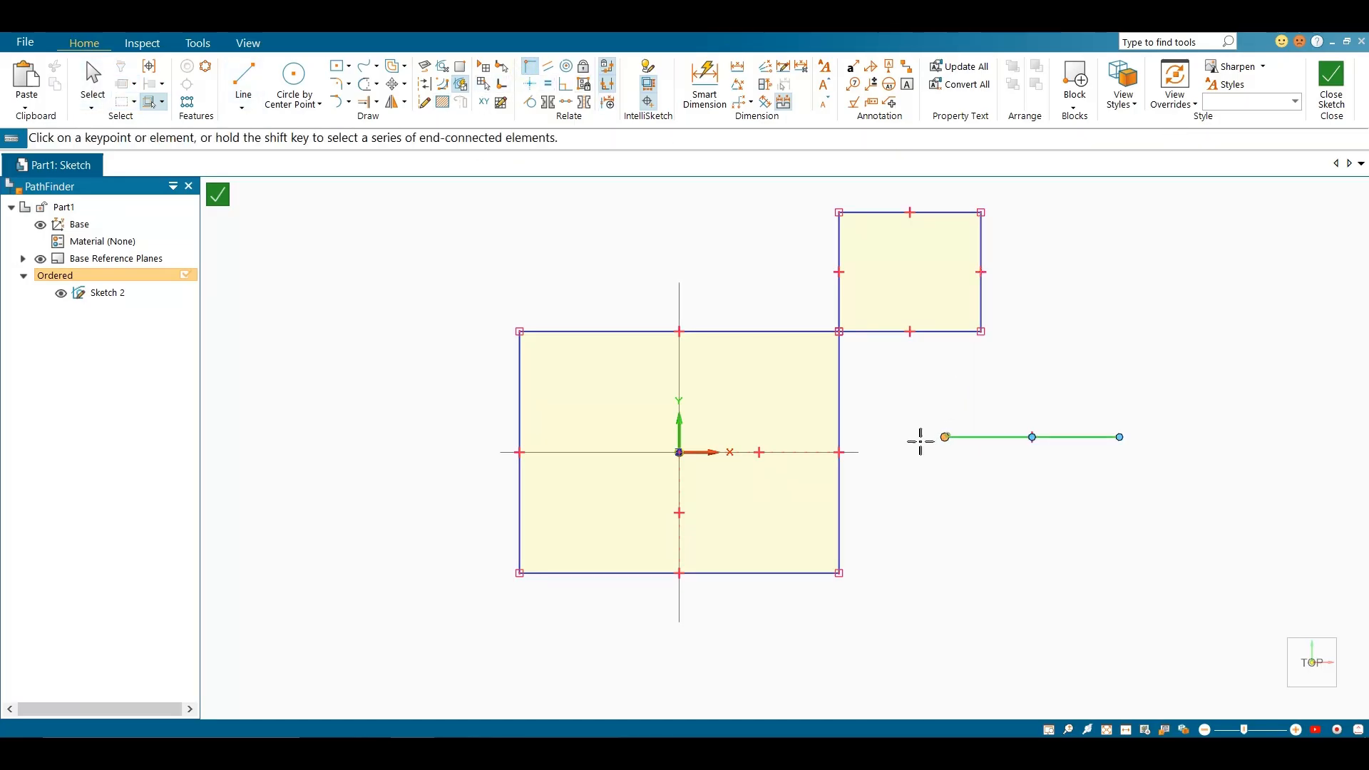
click(840, 452)
key(Escape)
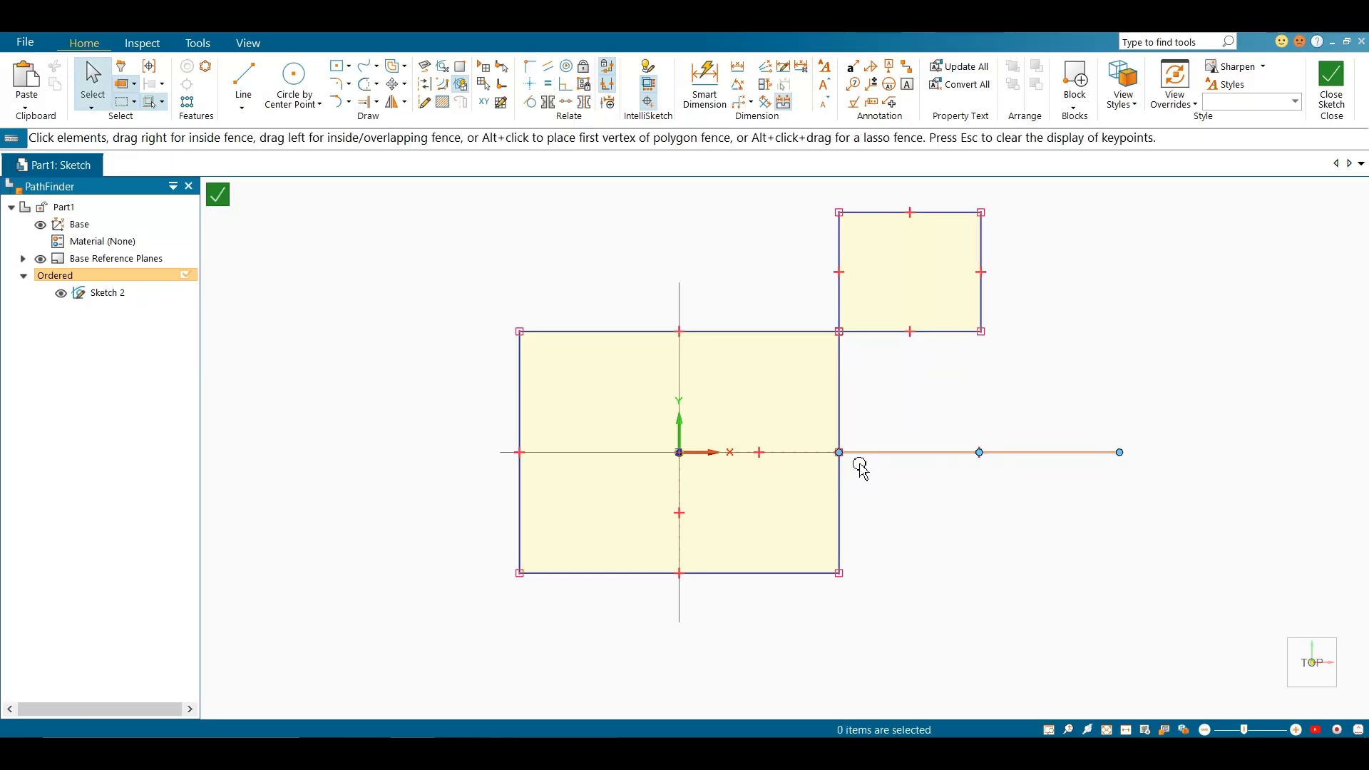
Hide the relationship handles and widen the large rectangle by moving its right edge slightly outward
scroll(862, 476, up, 1)
scroll(896, 459, up, 6)
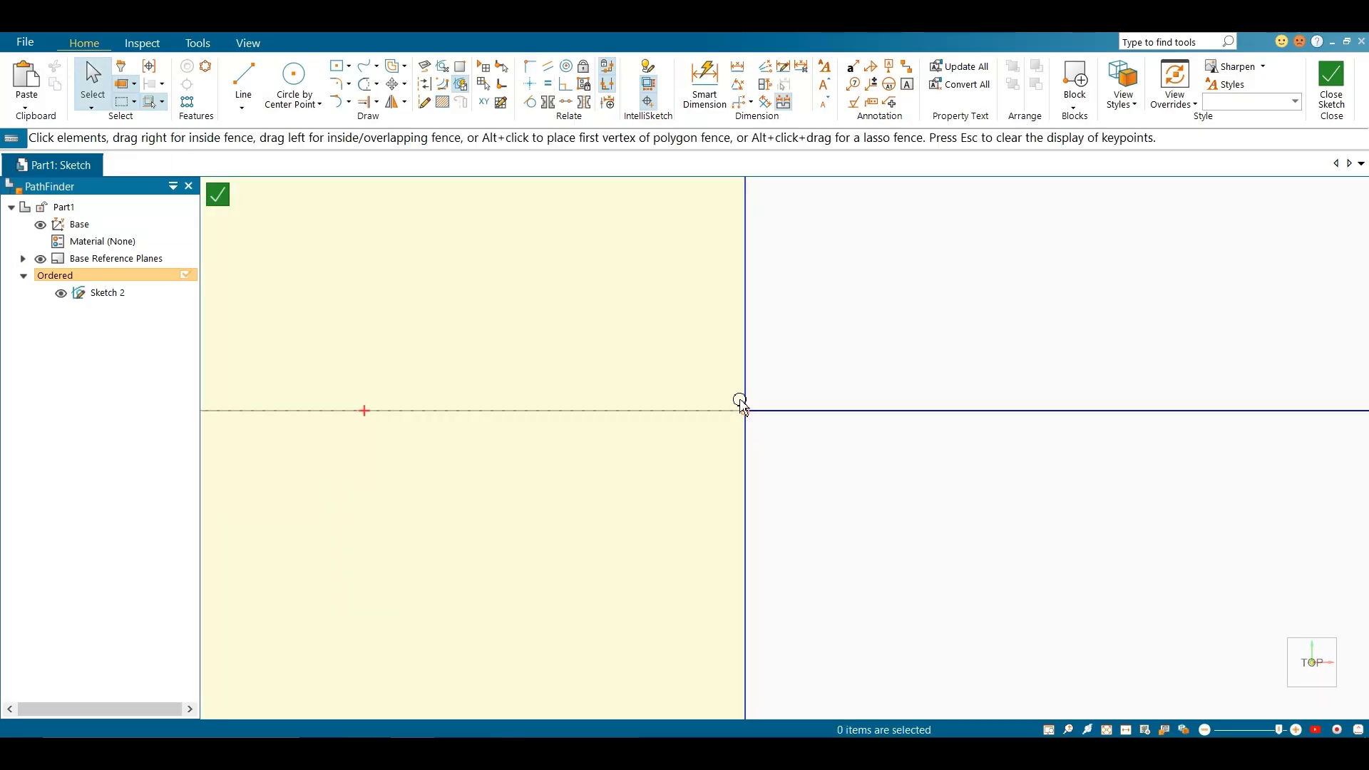
scroll(763, 412, down, 6)
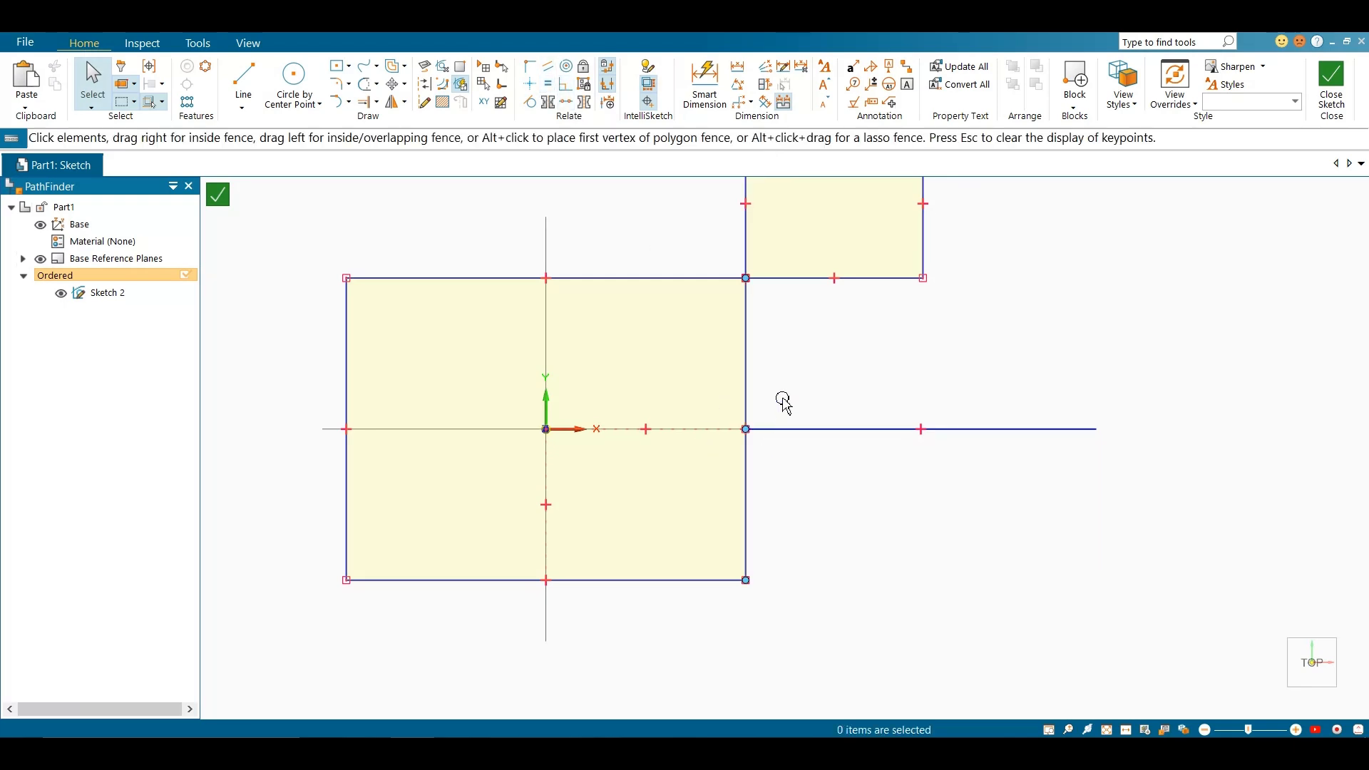
scroll(787, 419, down, 1)
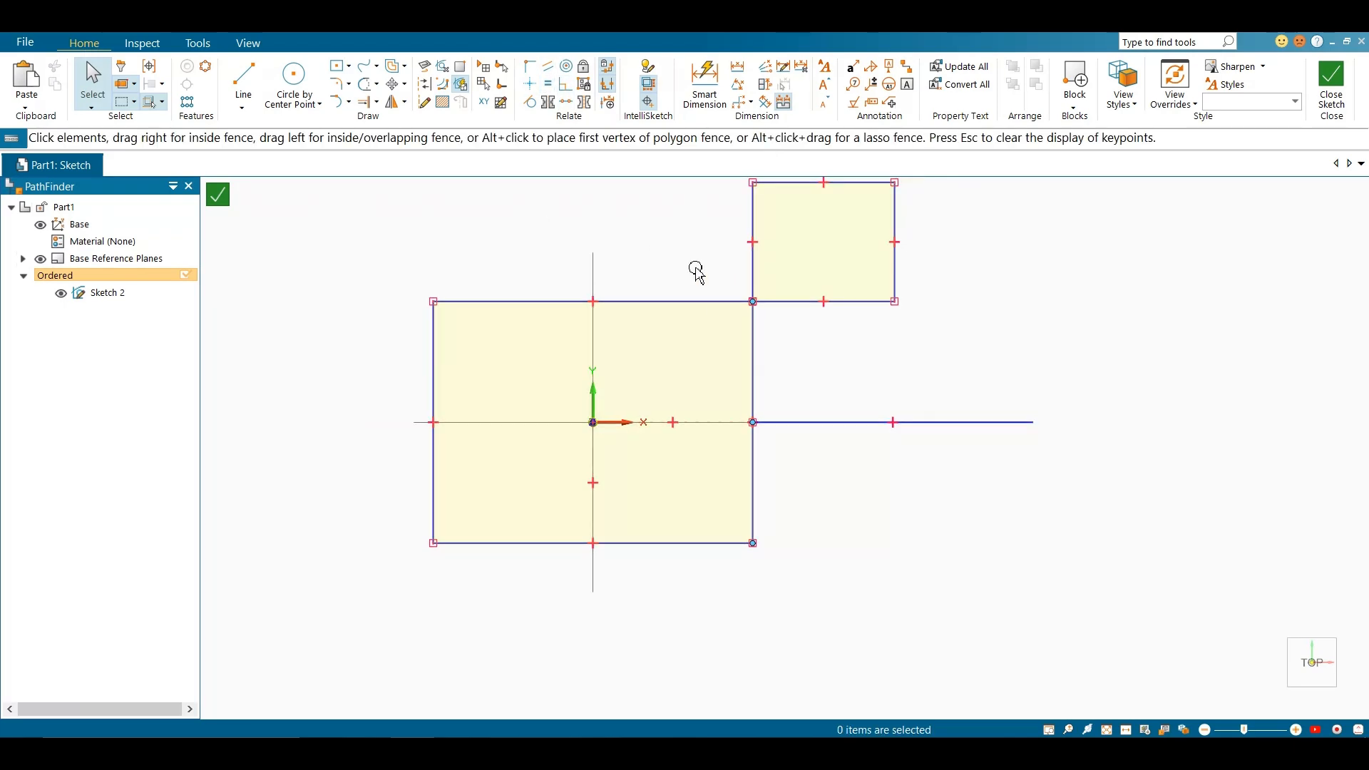
click(608, 85)
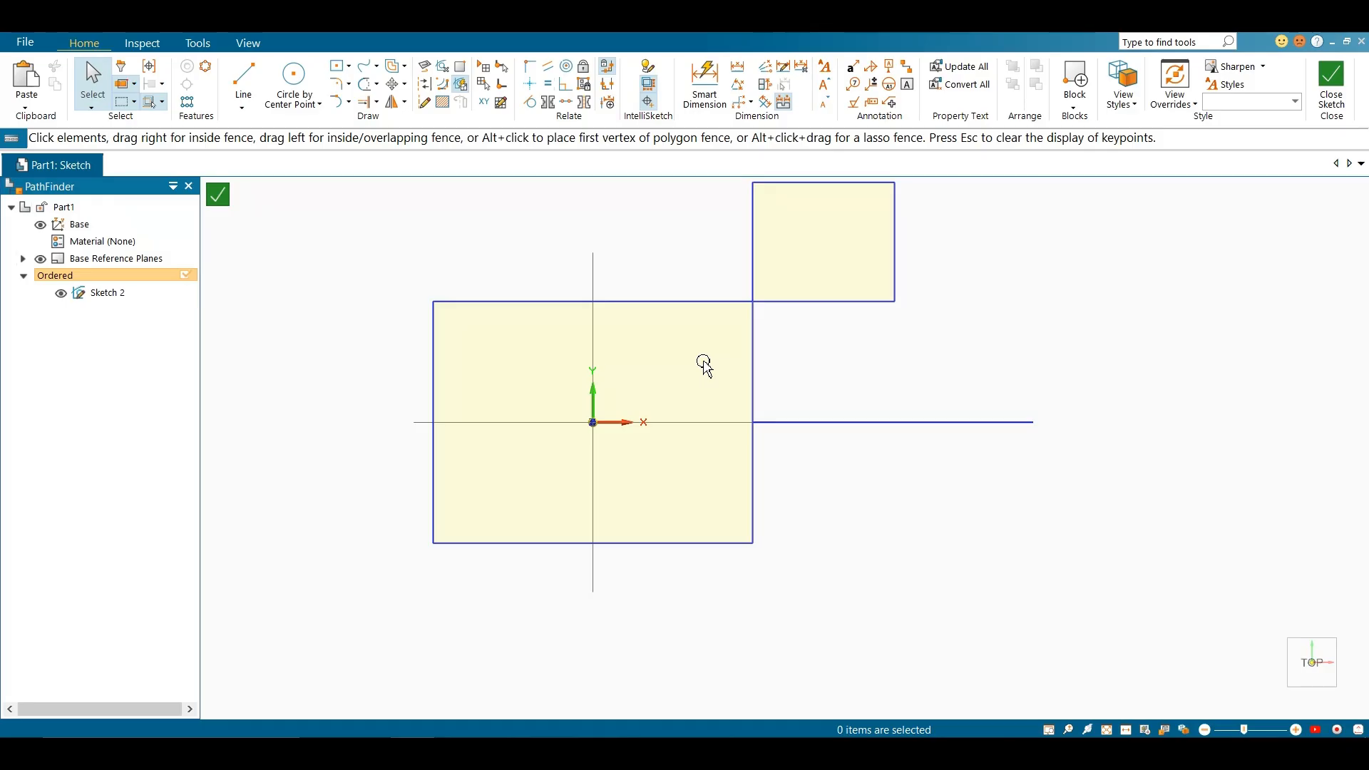
click(802, 424)
click(816, 477)
drag(753, 481, 769, 476)
click(820, 490)
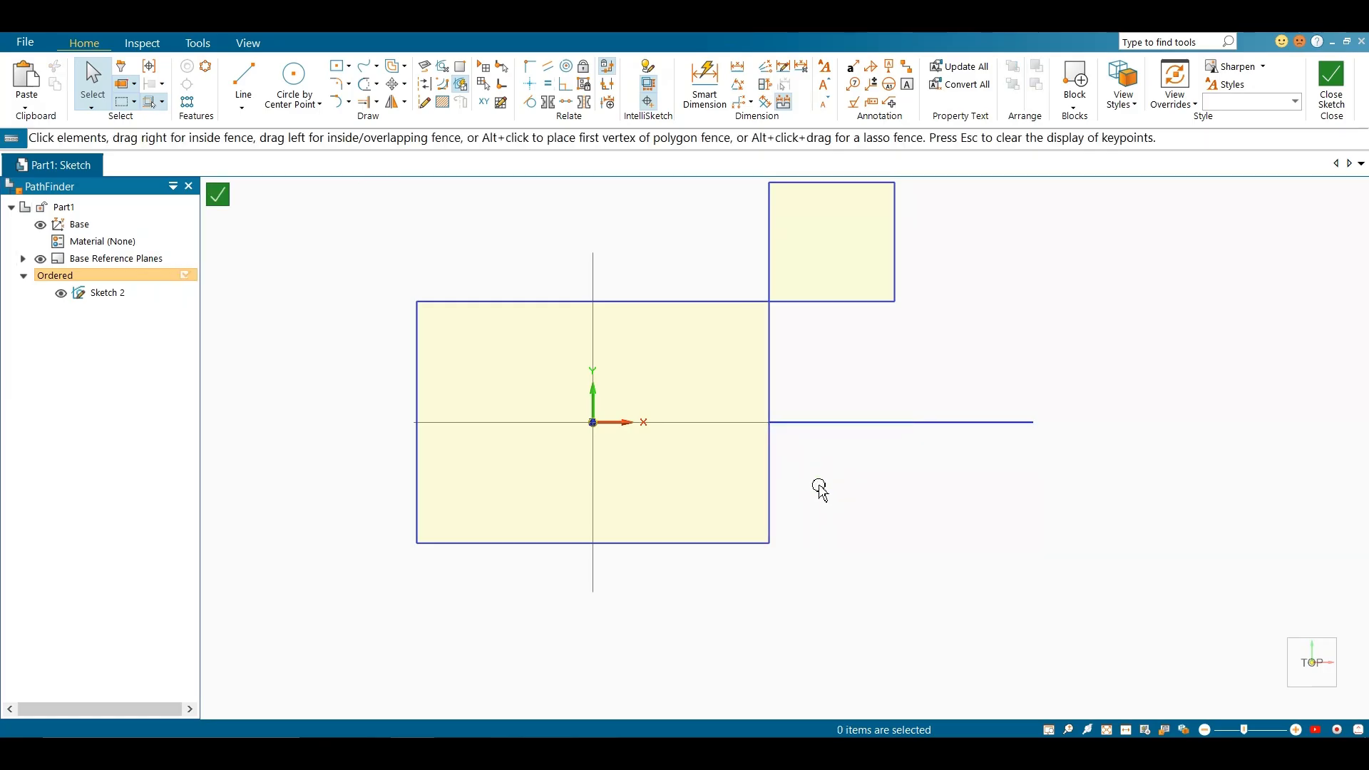
Show the relationship handles again and lower the edge line shared by the small rectangle's base and large rectangle's top
click(607, 85)
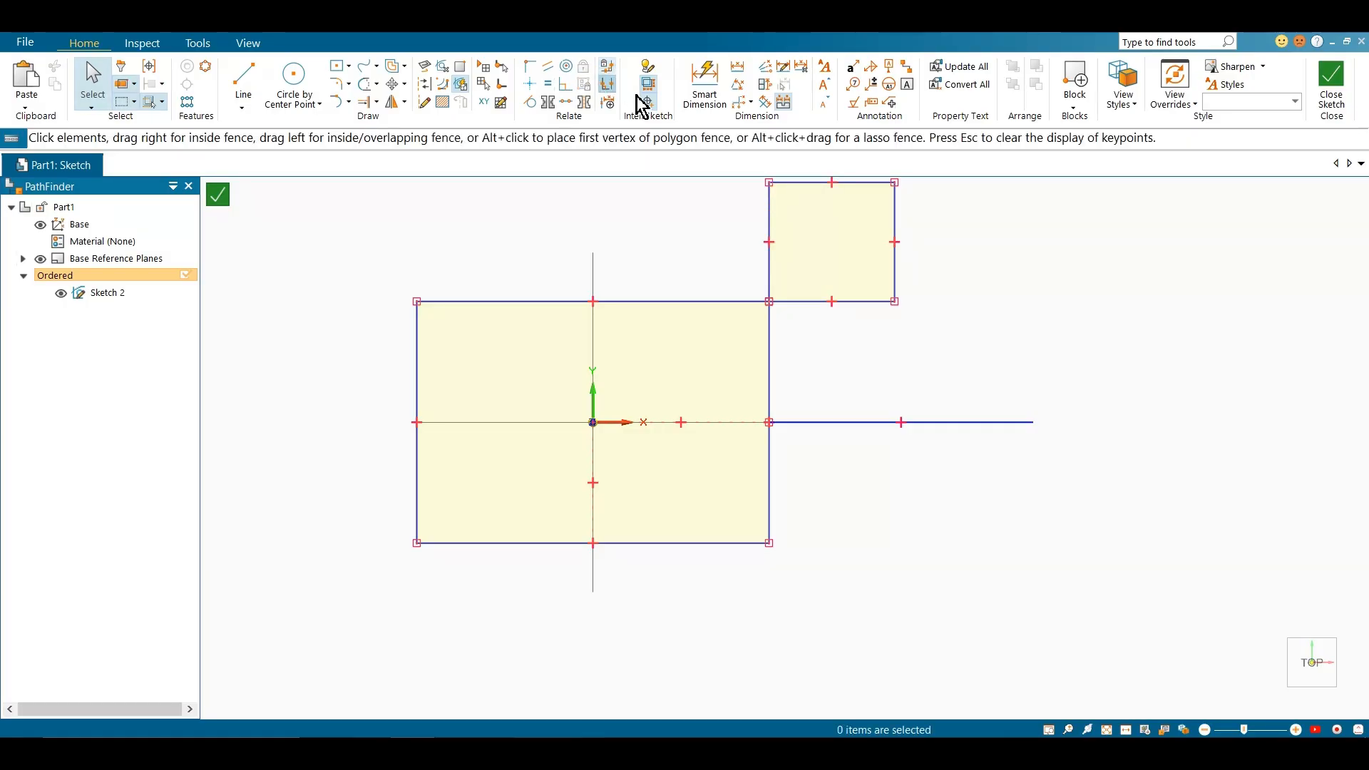
drag(797, 305, 793, 331)
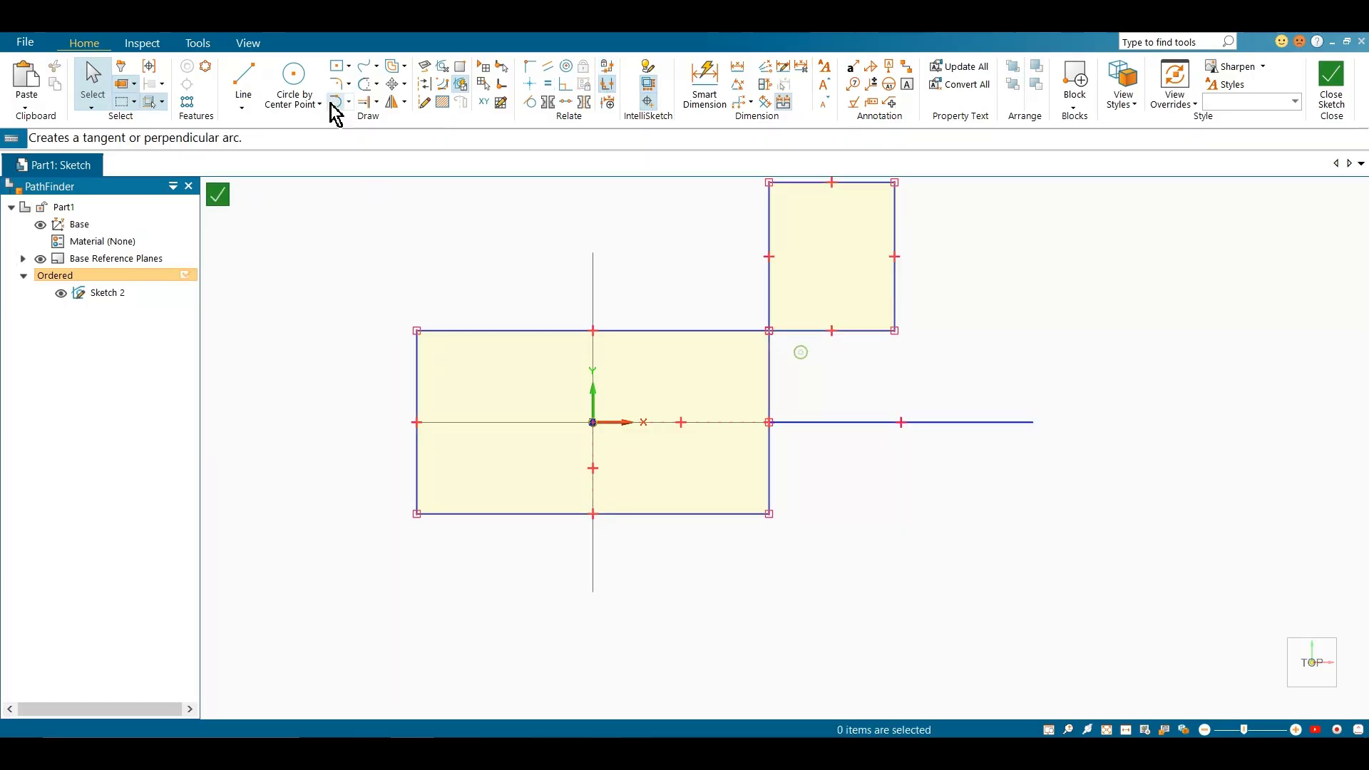
Draw a separate center rectangle below the horizontal line, to the lower right of the large rectangle
click(338, 67)
click(822, 621)
click(1055, 506)
key(Escape)
scroll(961, 541, up, 2)
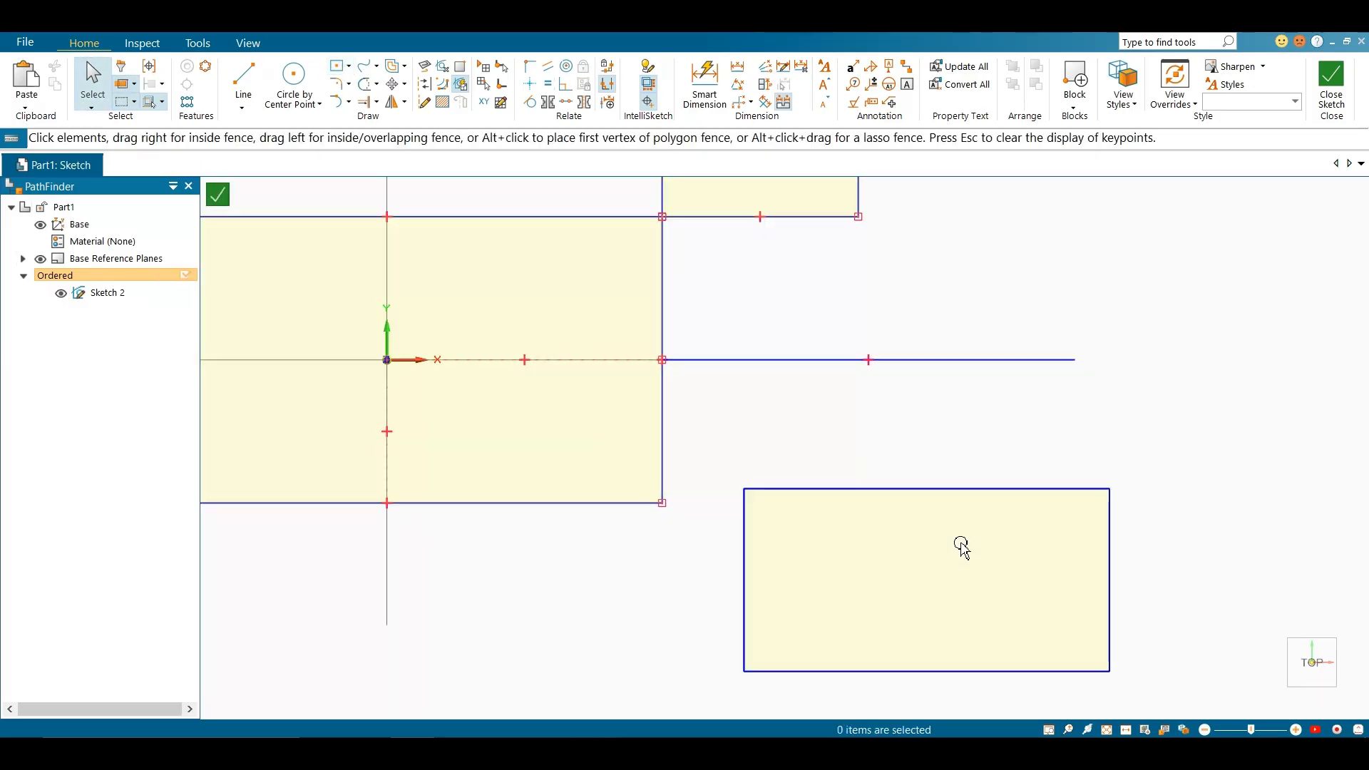
Move the lower-right rectangle's top edge up and to the right, away from its side edges
click(755, 548)
drag(847, 491, 952, 414)
click(820, 490)
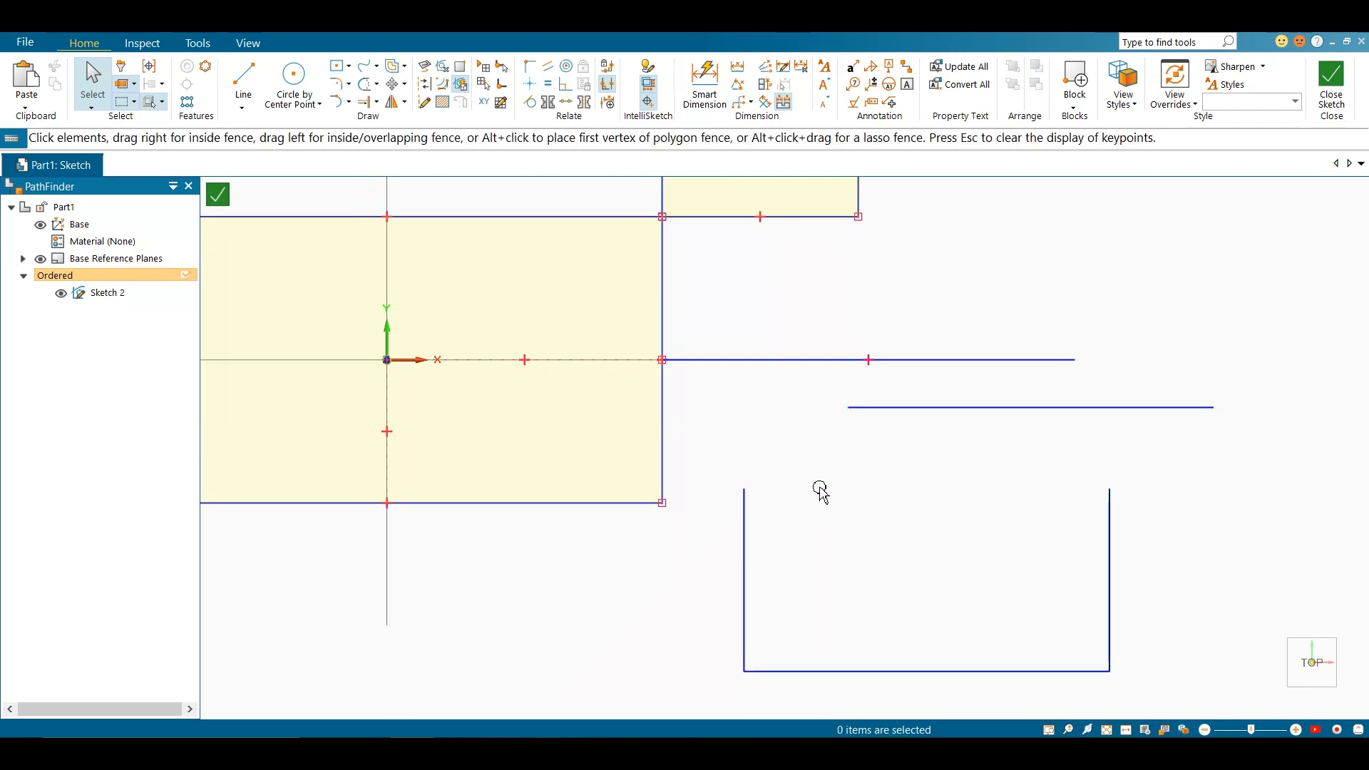
scroll(820, 489, up, 3)
scroll(758, 465, down, 3)
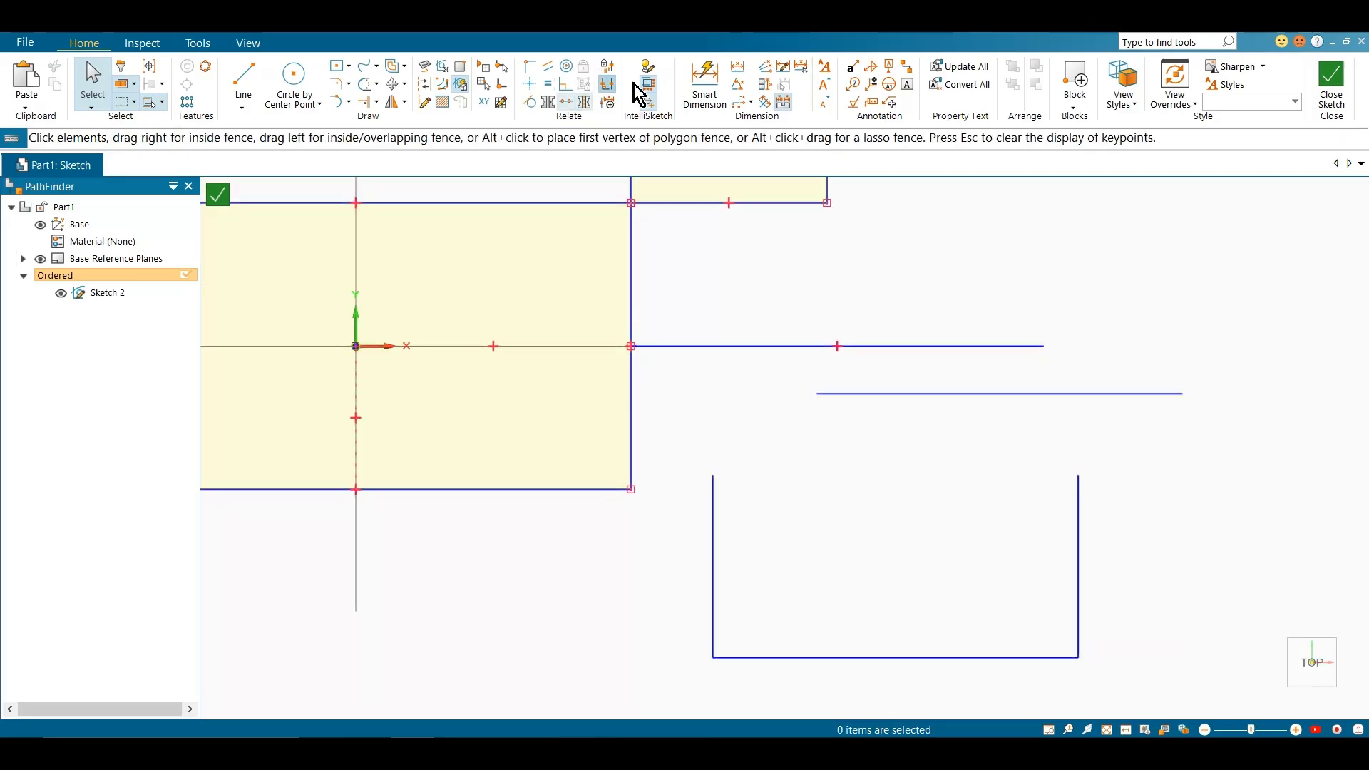
Turn on Maintain Relationships and draw a small center rectangle to the right of the open-topped rectangle
click(608, 67)
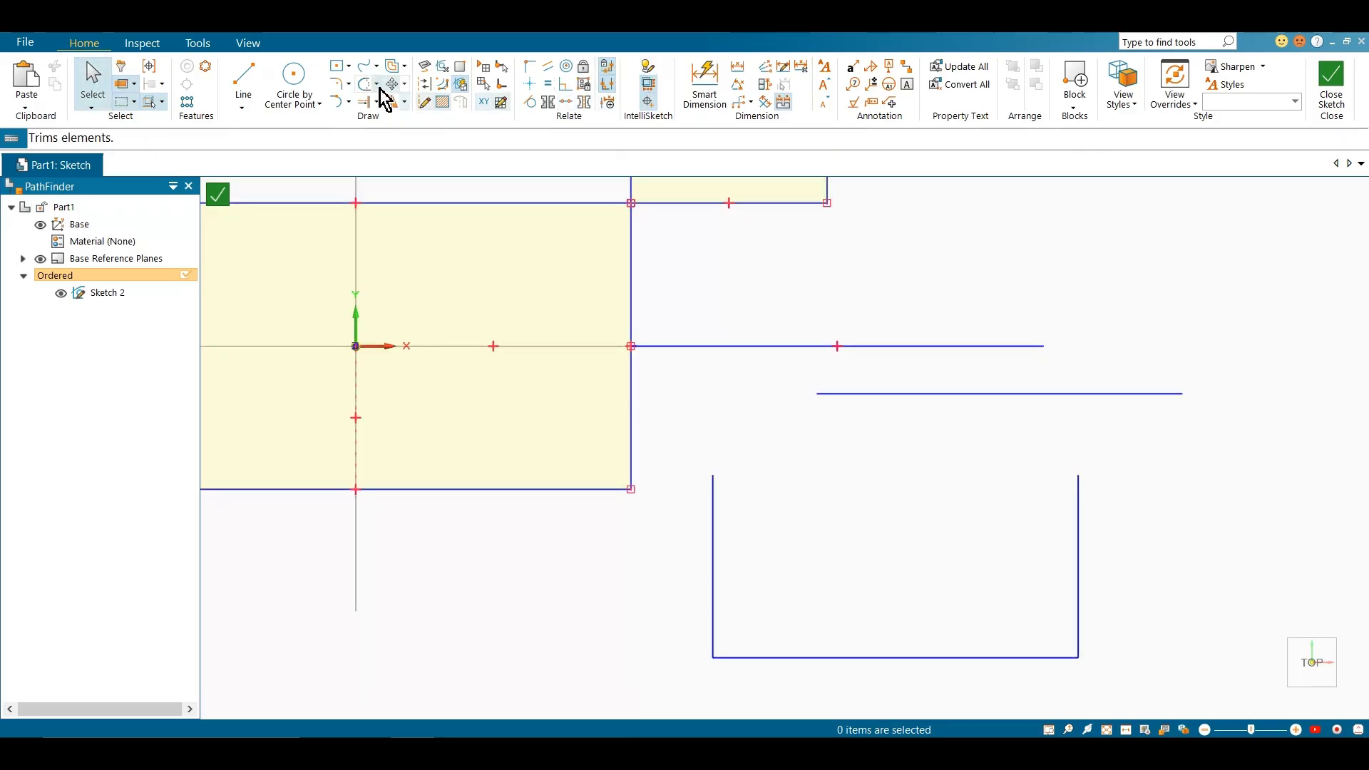
click(337, 68)
scroll(797, 446, up, 2)
scroll(796, 426, down, 3)
click(1045, 517)
click(1095, 583)
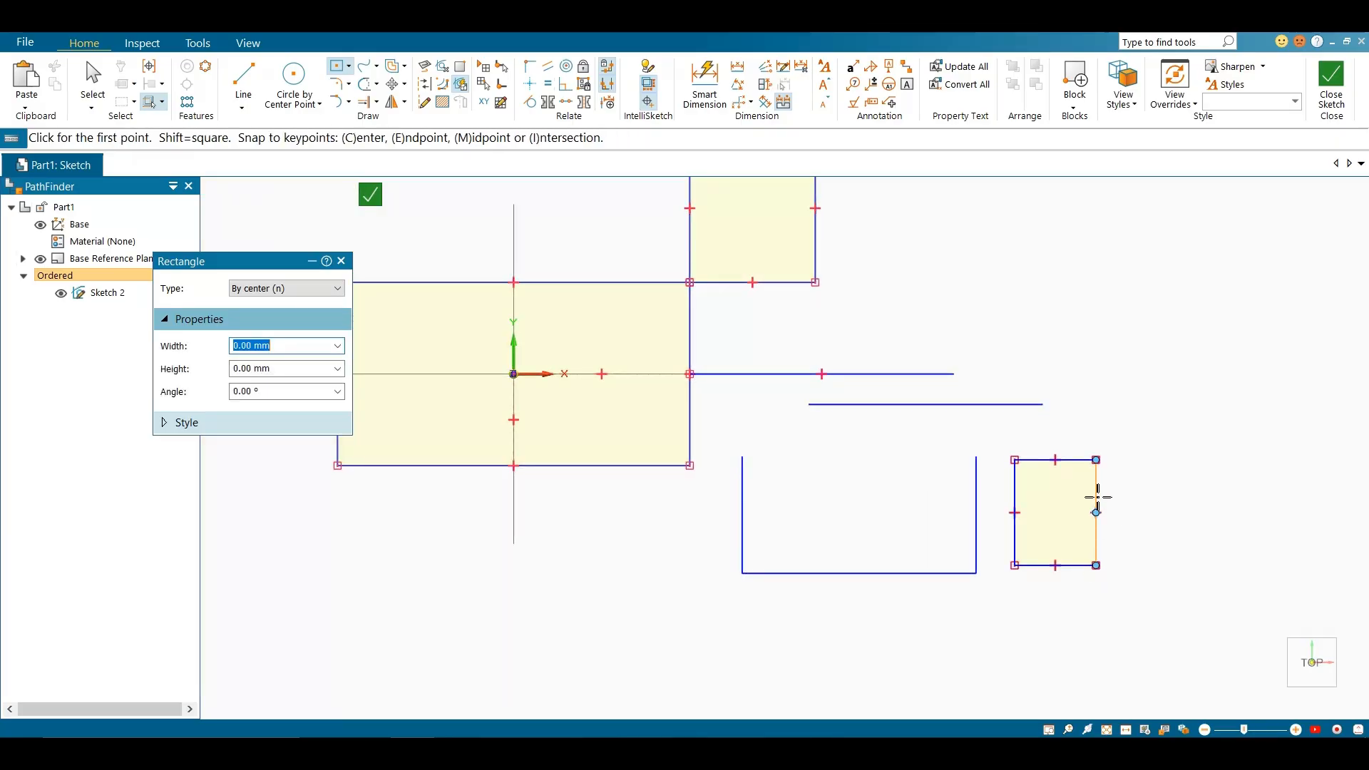
key(Escape)
Lower the new small rectangle's top edge with its relationships maintained
click(1073, 466)
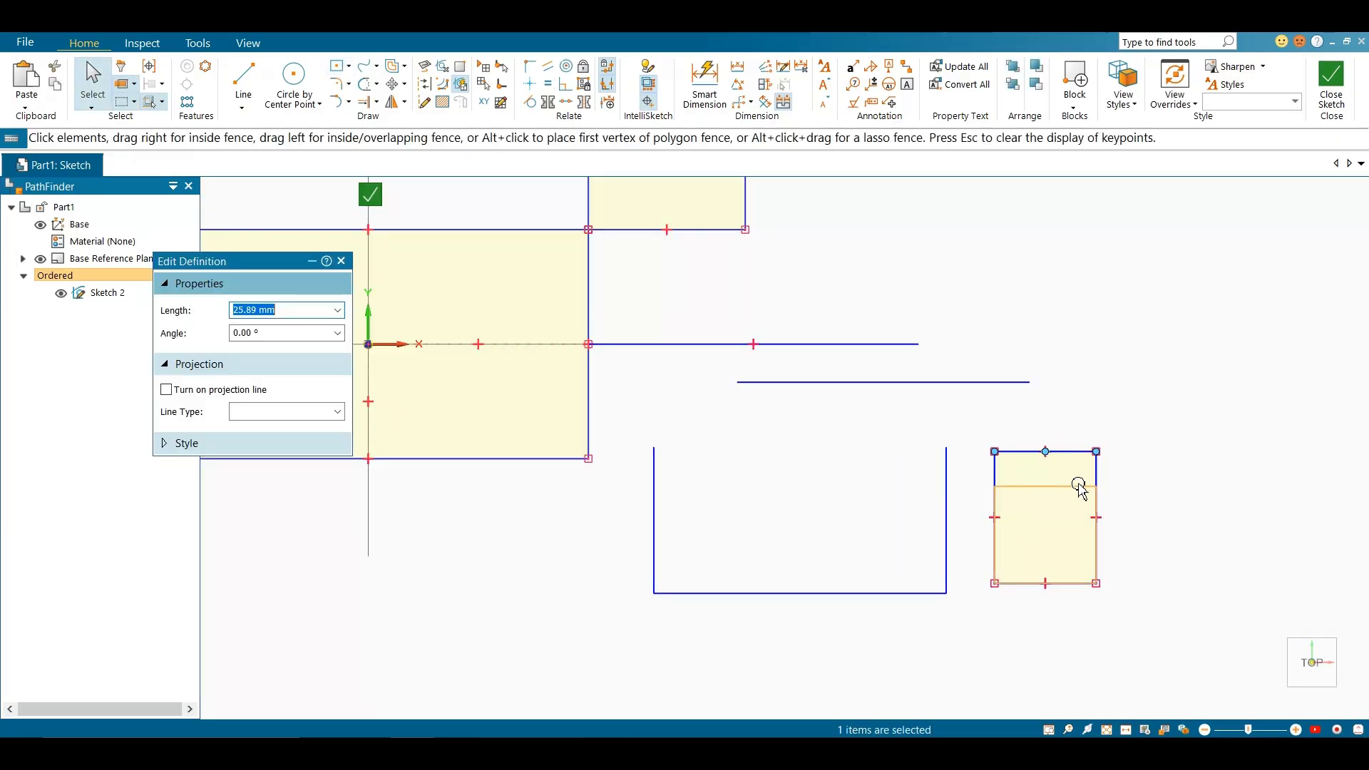
click(1122, 505)
scroll(1110, 519, down, 3)
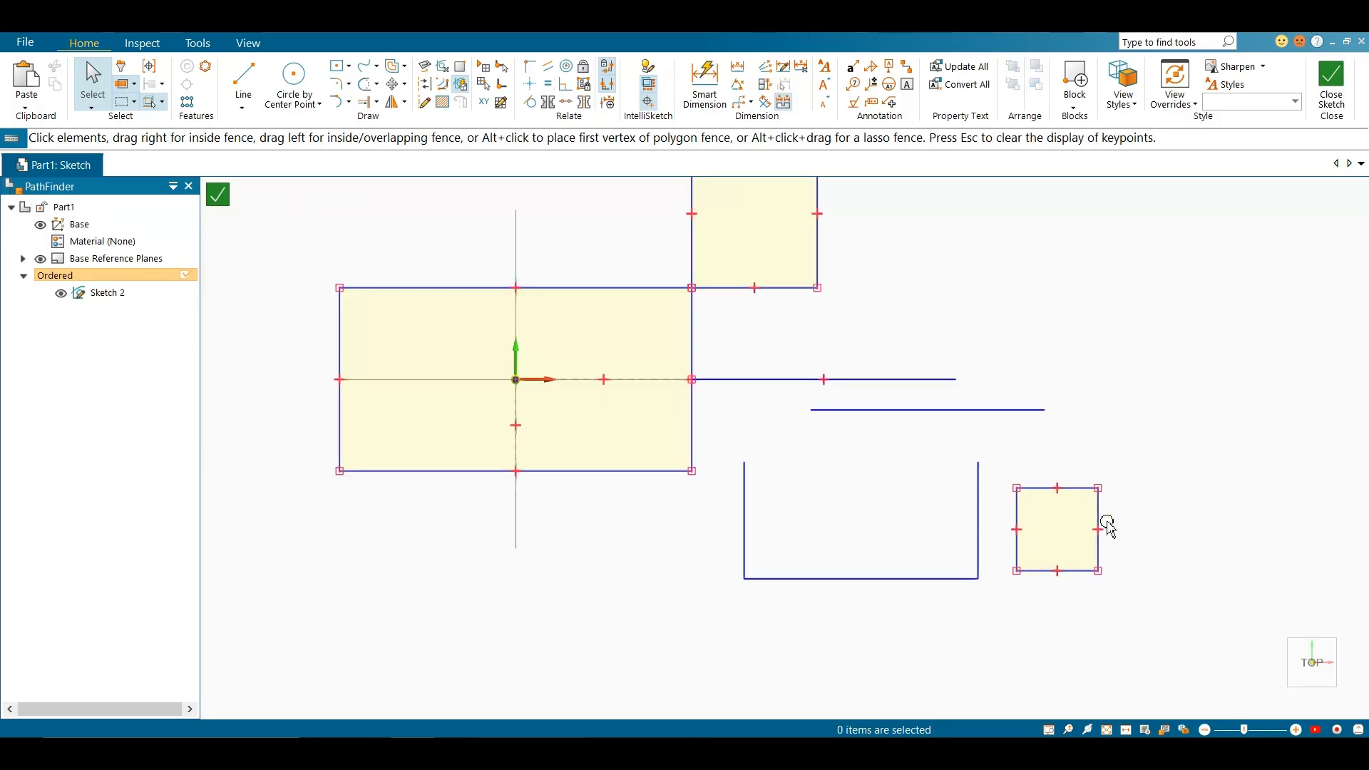
Delete all rectangles and lines from the sketch
scroll(1107, 542, down, 1)
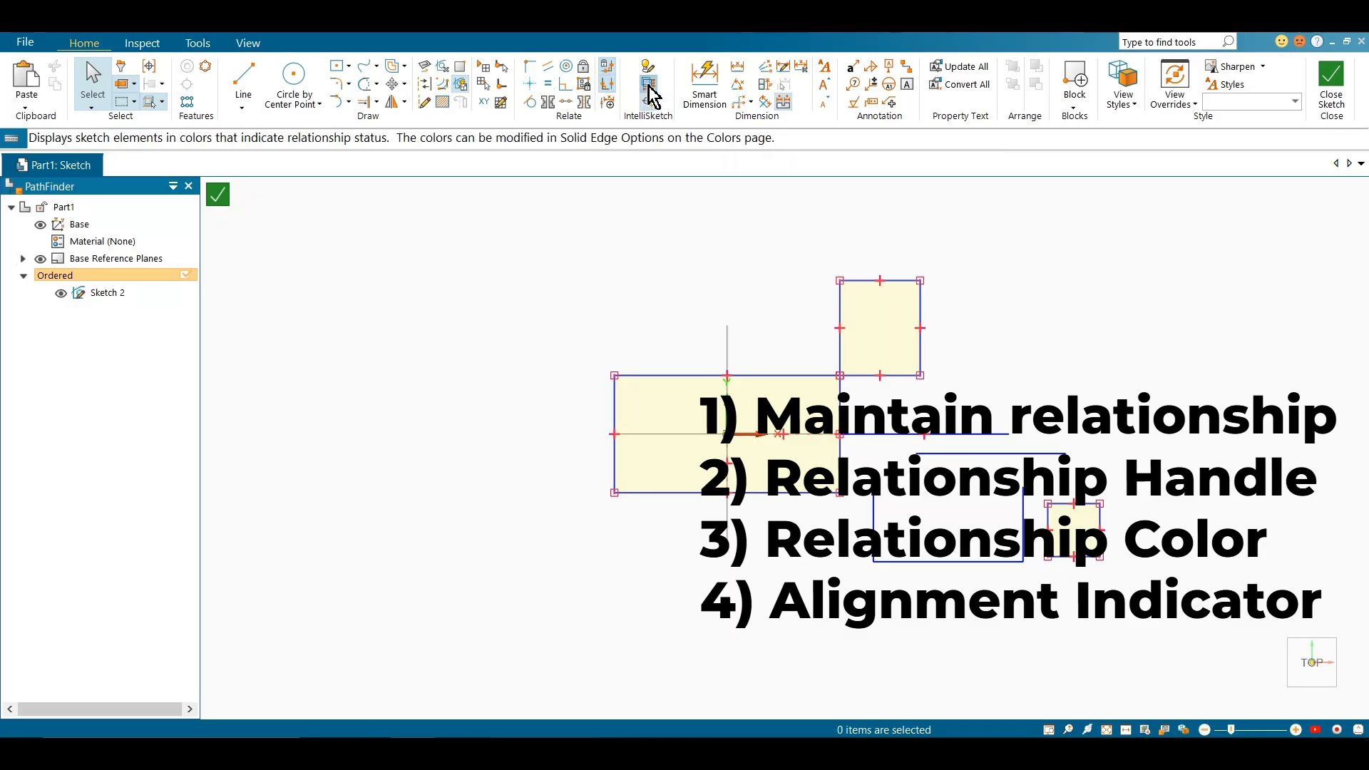
mouse_move(574, 232)
mouse_down()
mouse_move(1127, 565)
mouse_move(1175, 608)
mouse_up()
key(Delete)
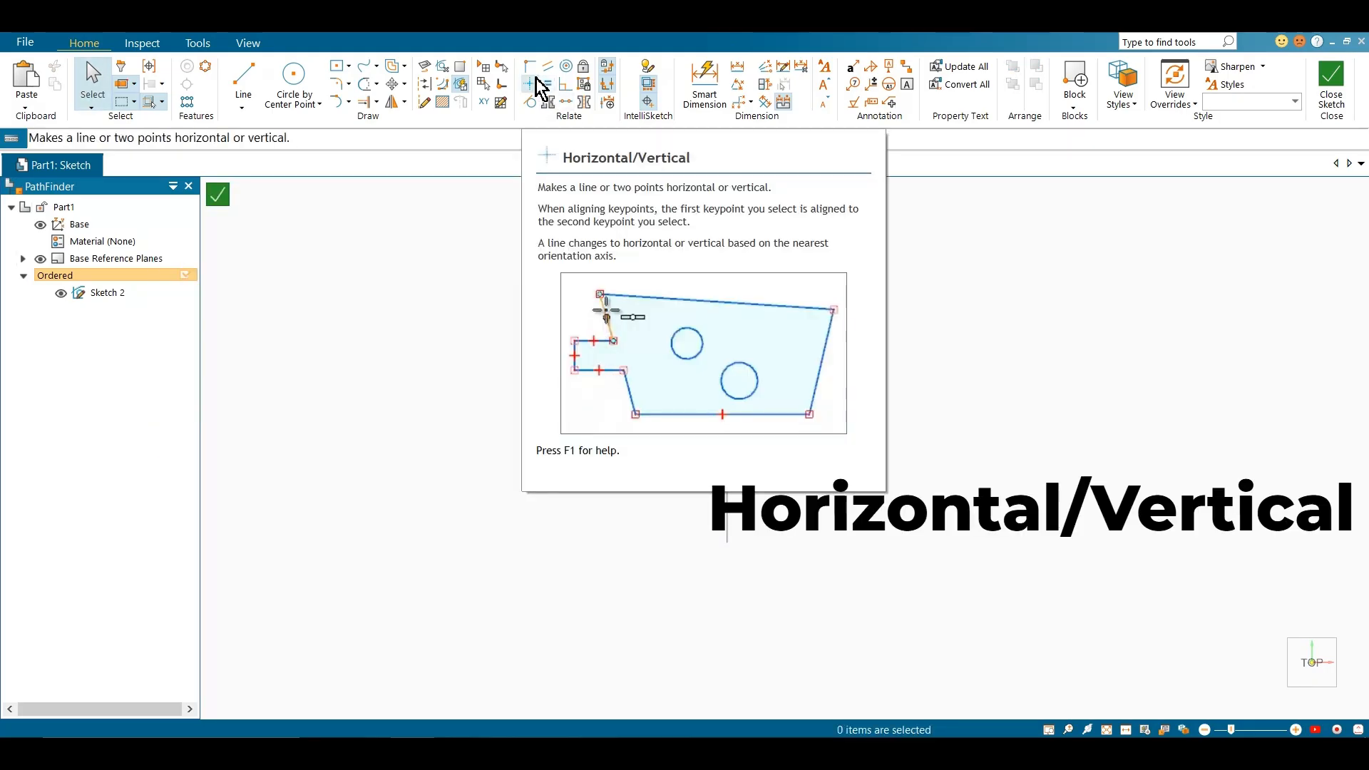
Draw a center rectangle above and to the right of the origin
click(335, 66)
click(862, 325)
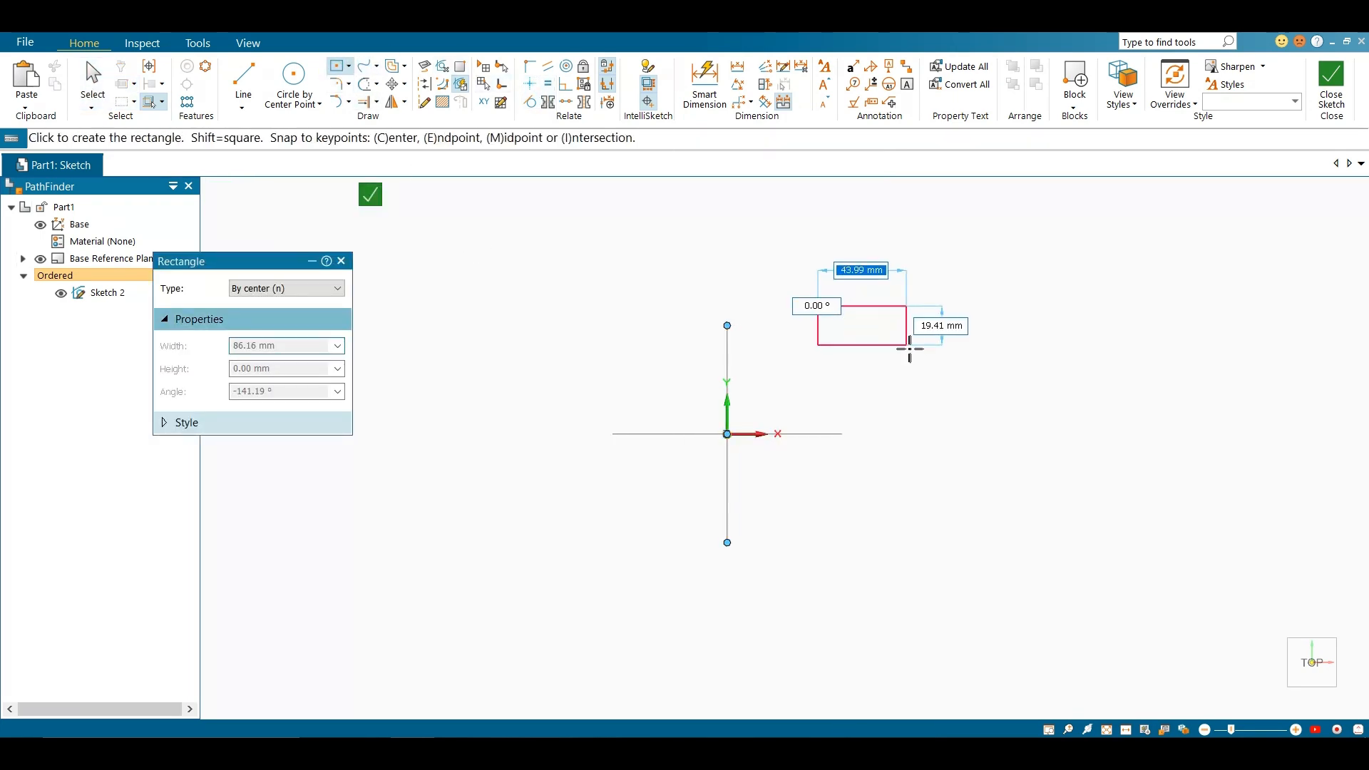
click(919, 364)
scroll(877, 306, up, 2)
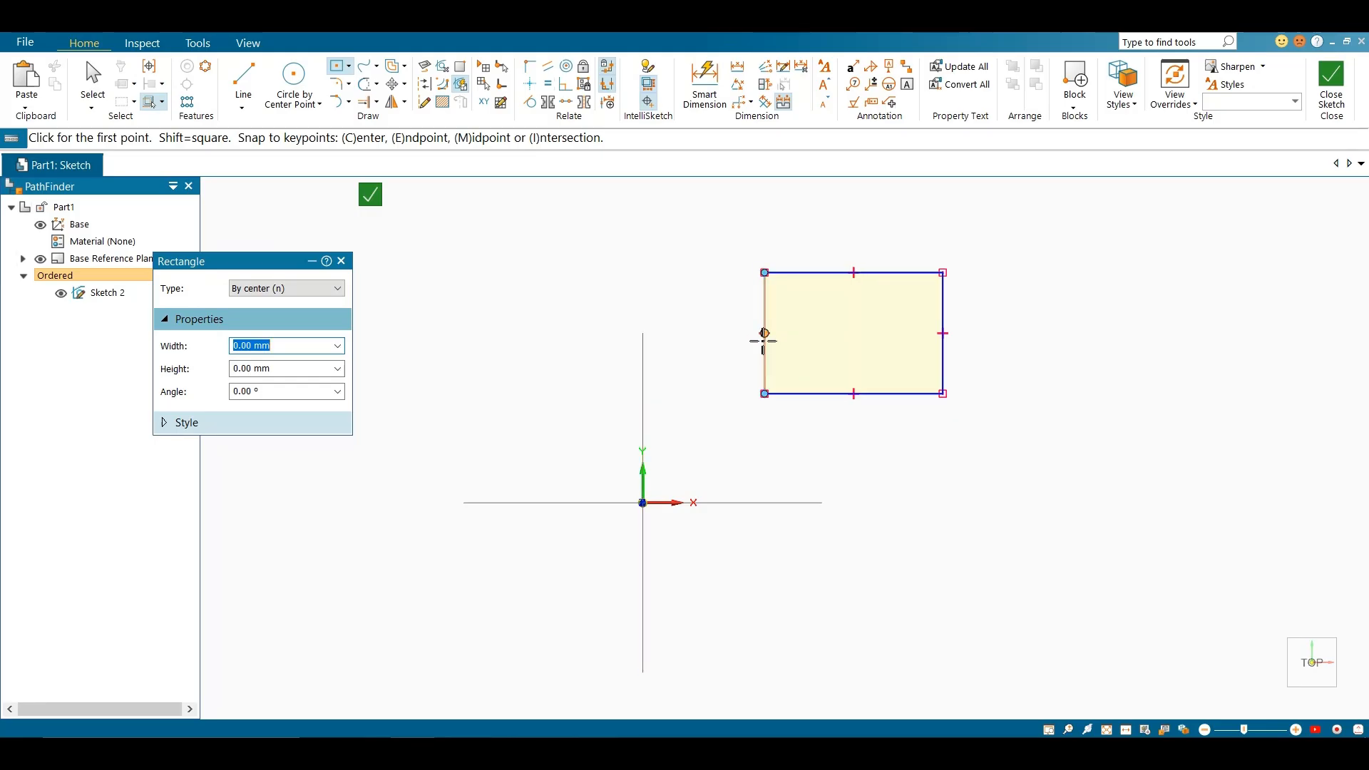
Align the midpoint of the rectangle's left edge with the origin using the Horizontal/Vertical relationship
click(531, 87)
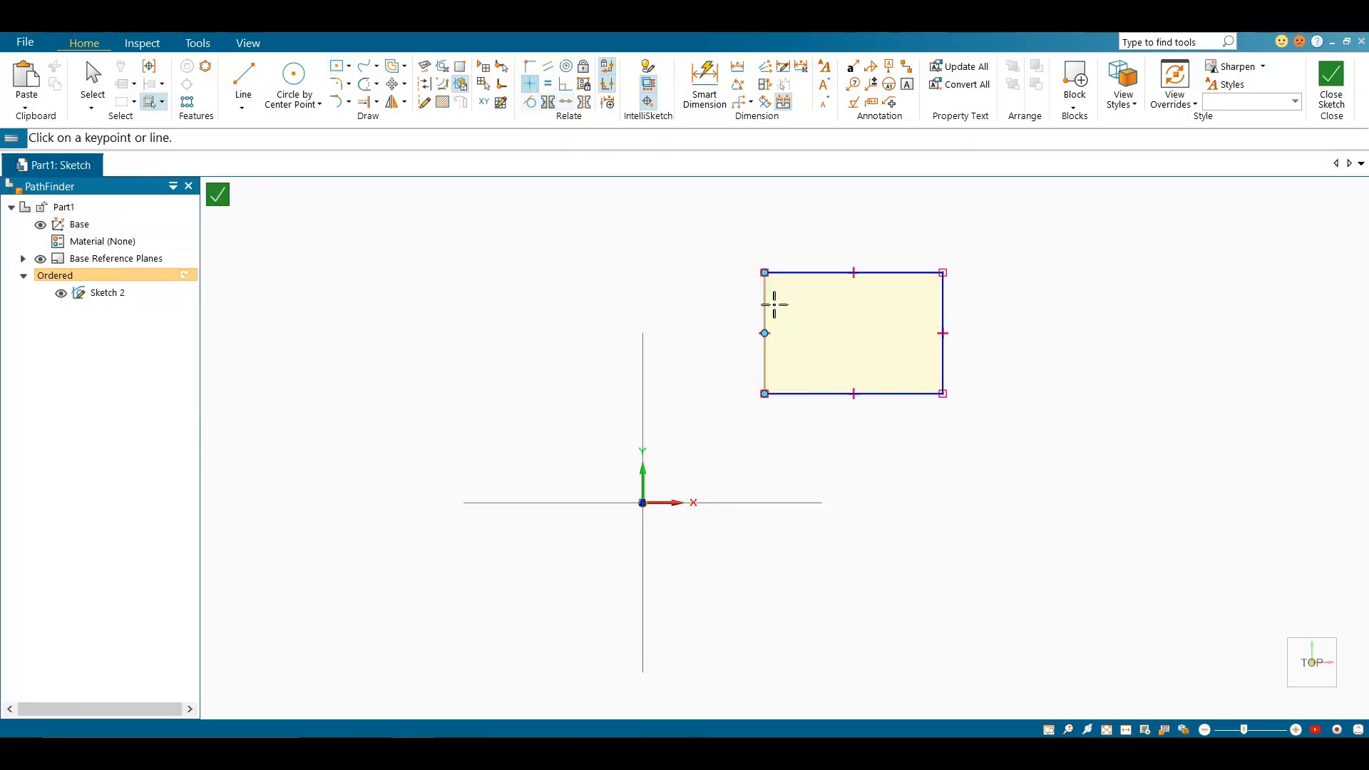
click(764, 333)
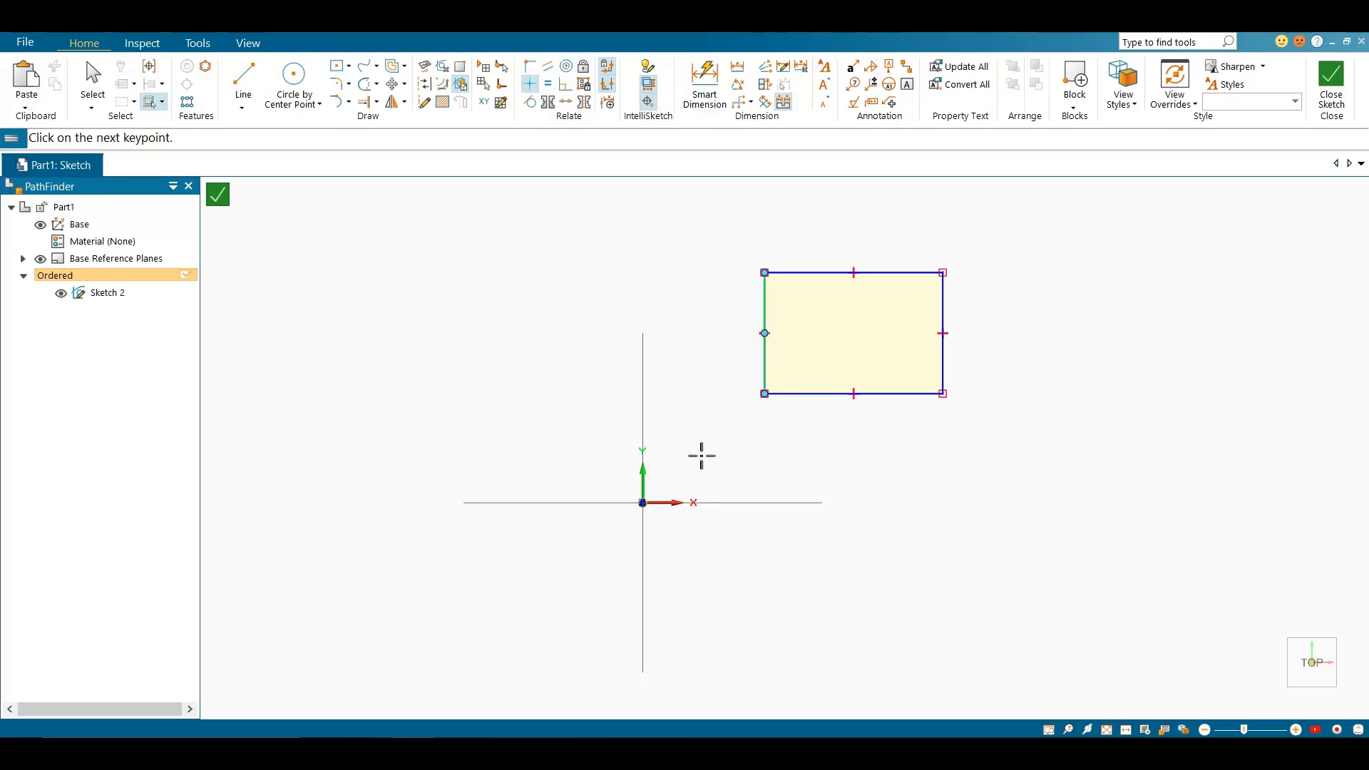
click(643, 504)
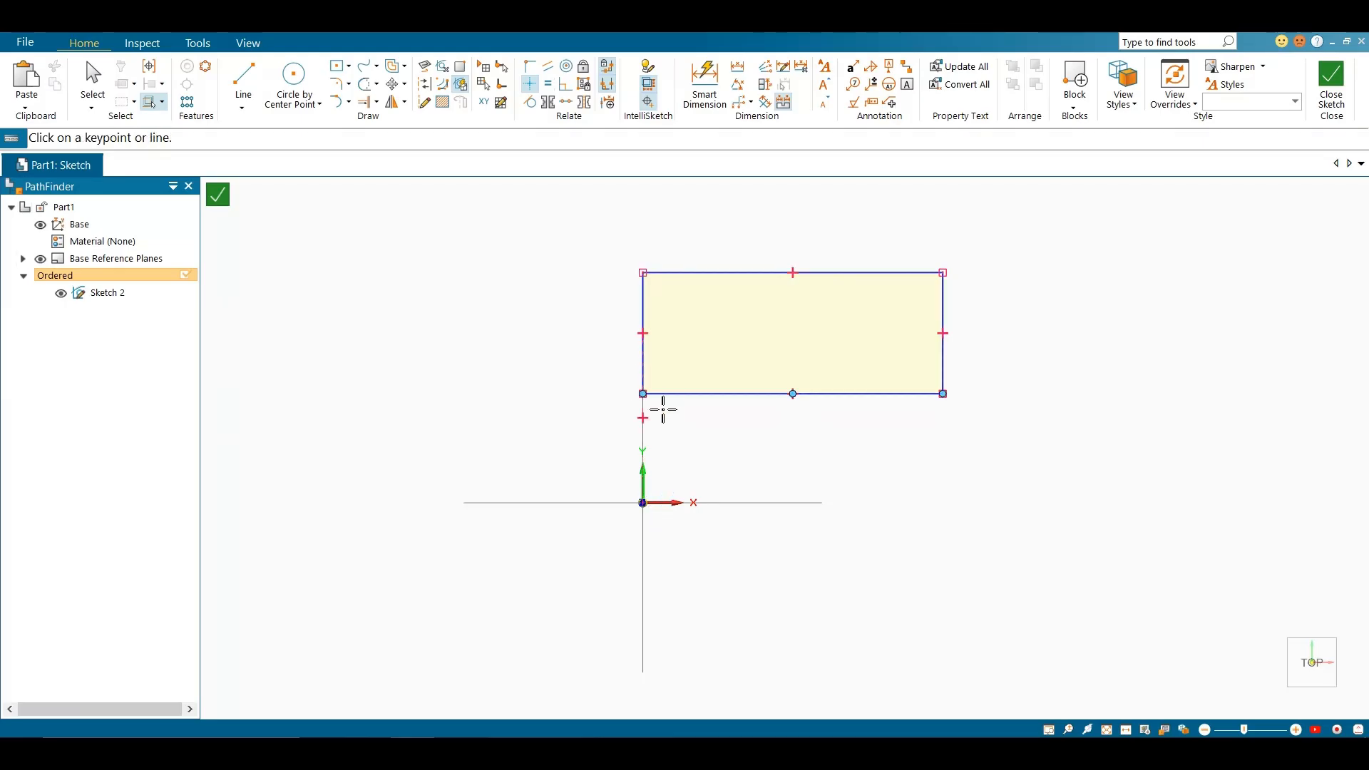
key(Escape)
Lower the rectangle's bottom edge toward the origin, and lower its top edge as well
click(736, 395)
drag(737, 394, 739, 437)
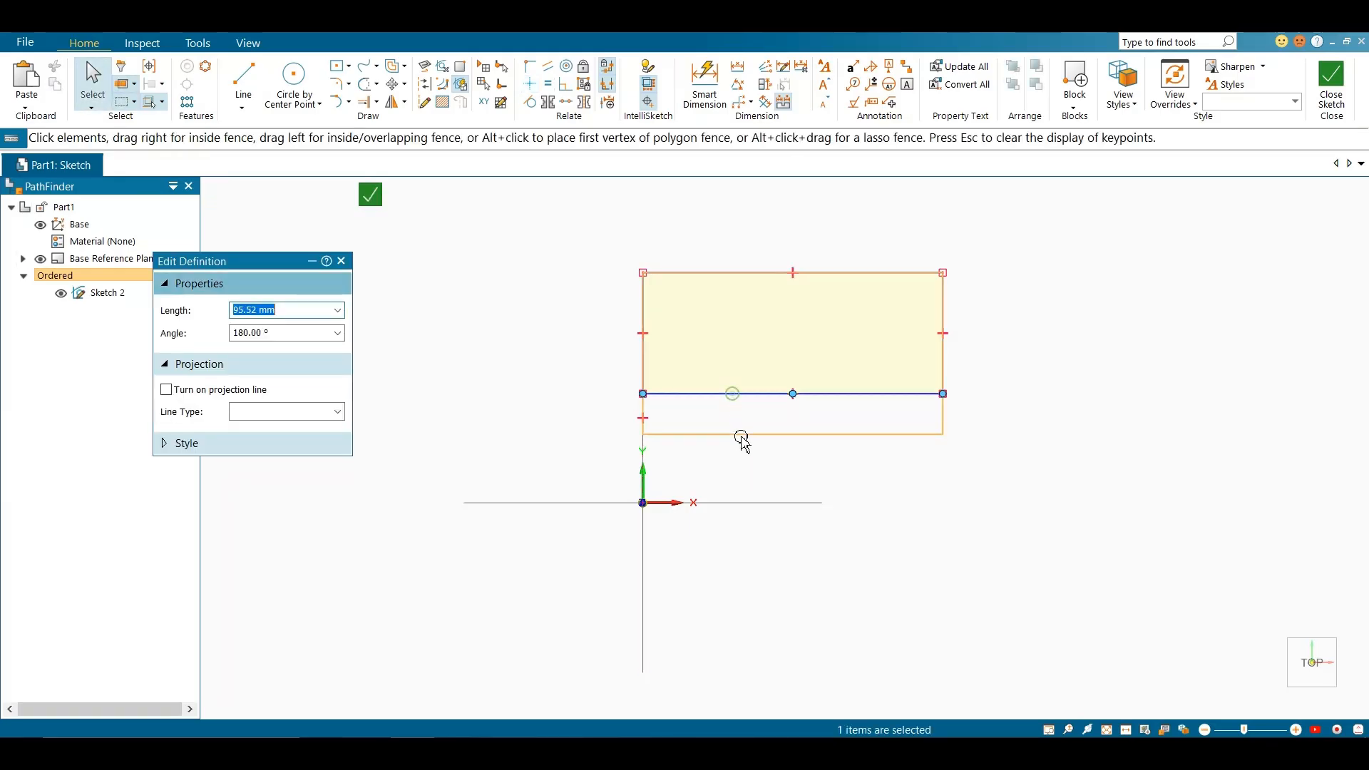
click(644, 378)
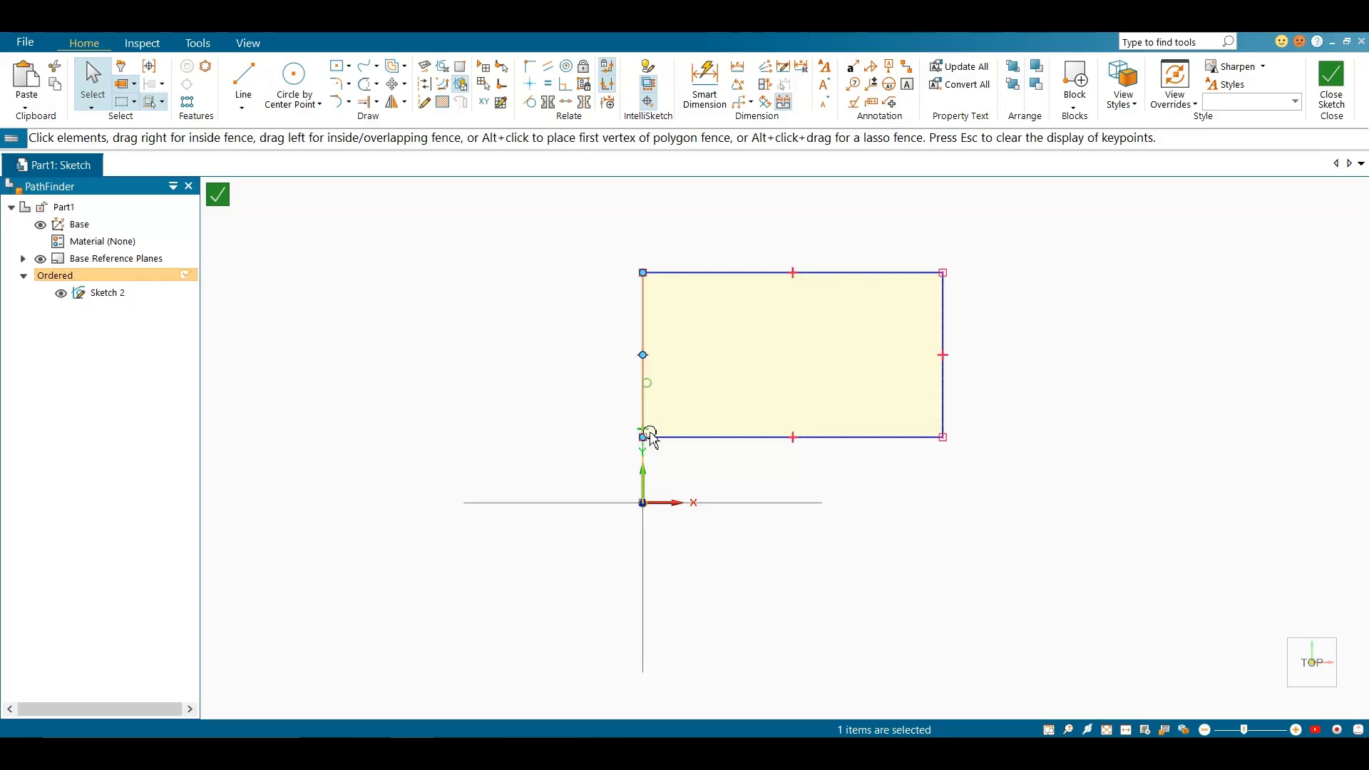
click(685, 273)
drag(753, 382, 695, 424)
click(682, 437)
Examine the vertical alignment handle between the rectangle's left edge and the origin
click(641, 409)
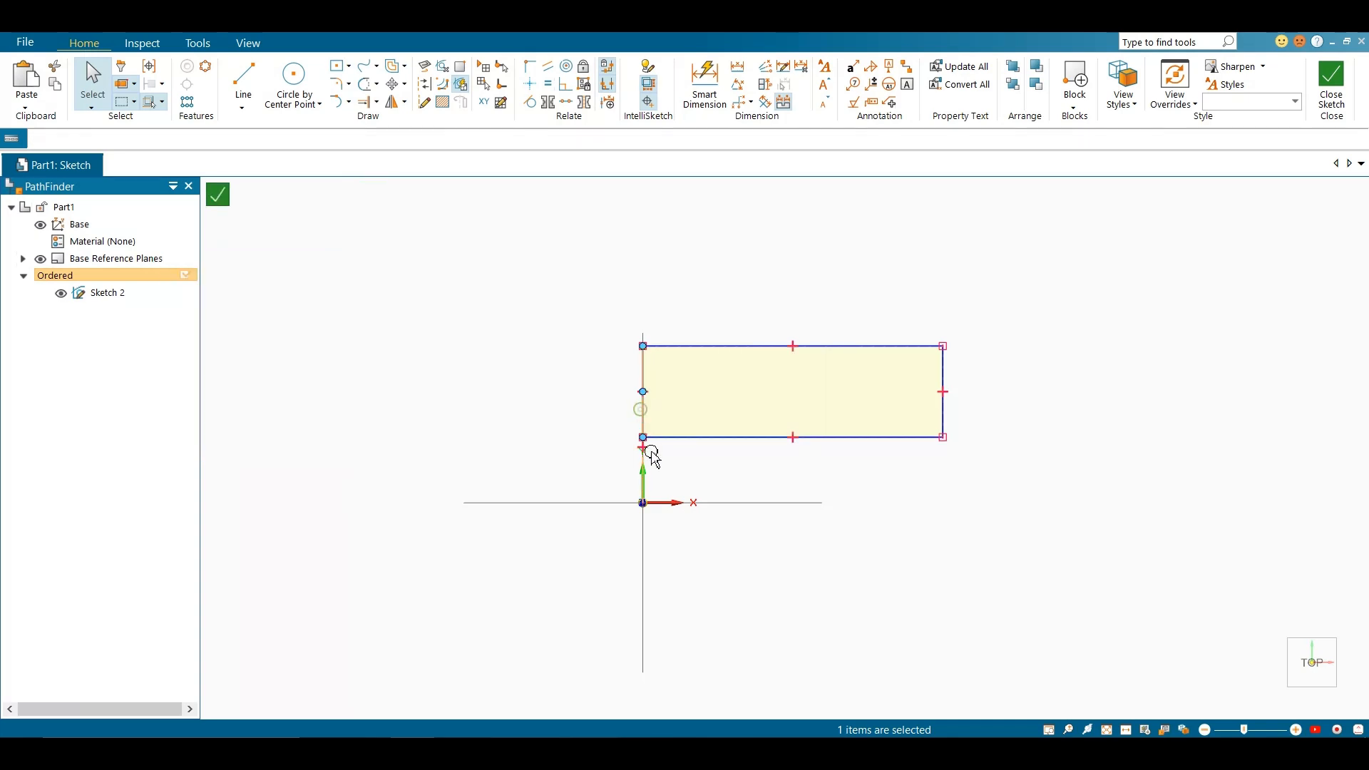
scroll(649, 467, up, 3)
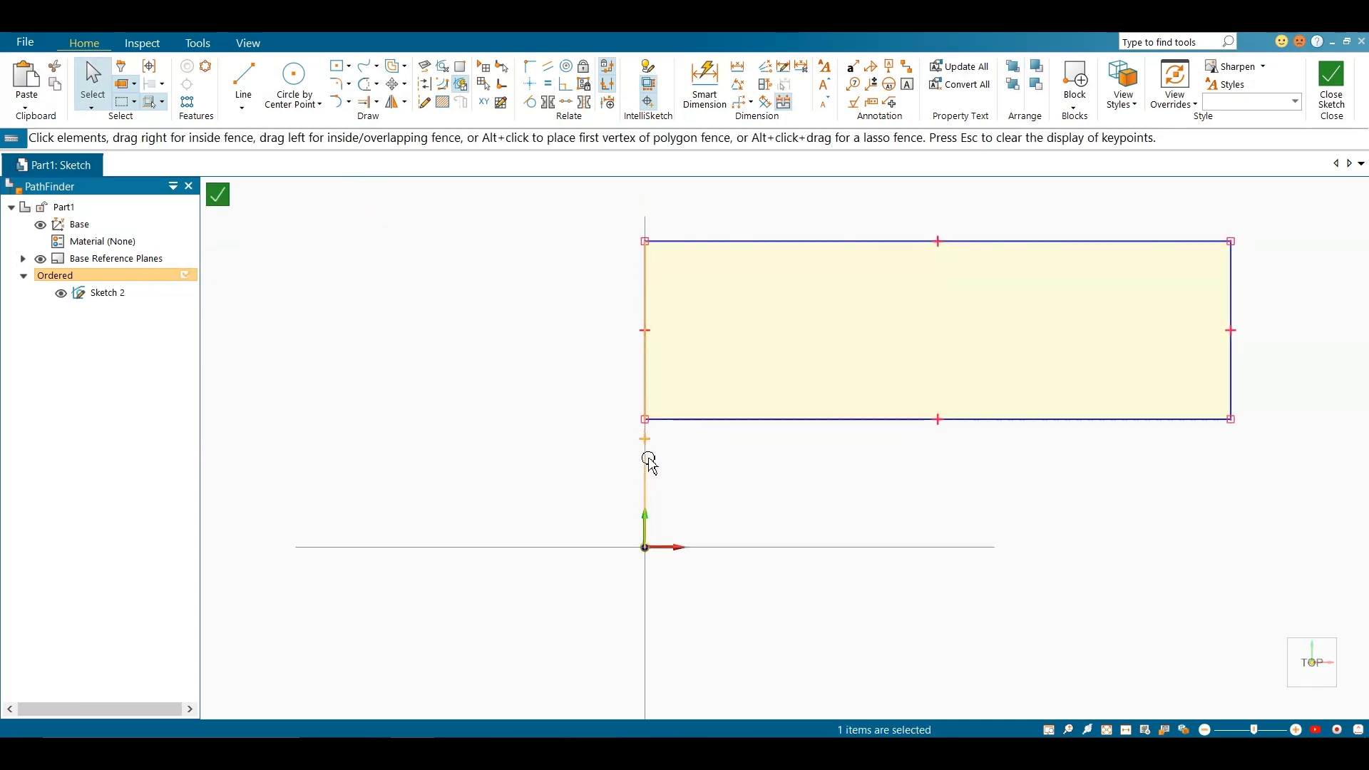
click(634, 440)
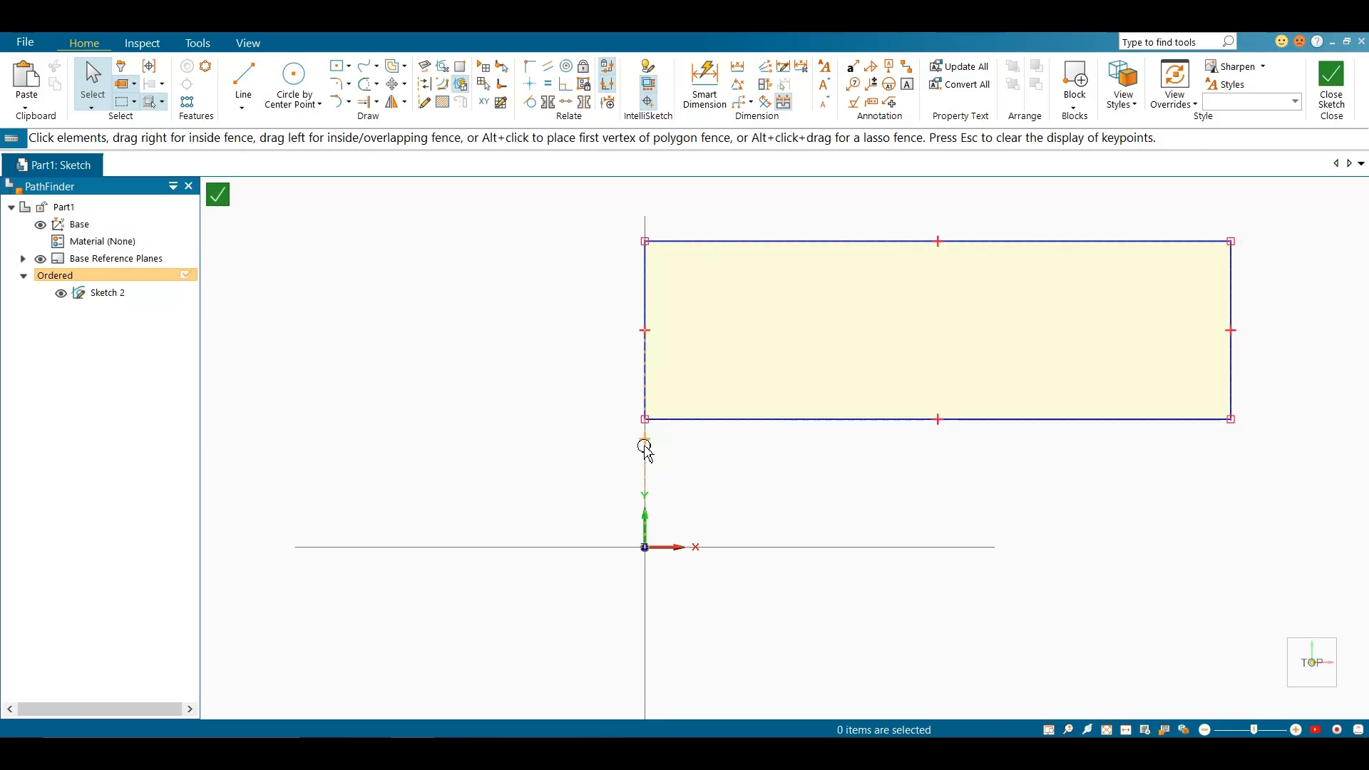
scroll(682, 468, up, 3)
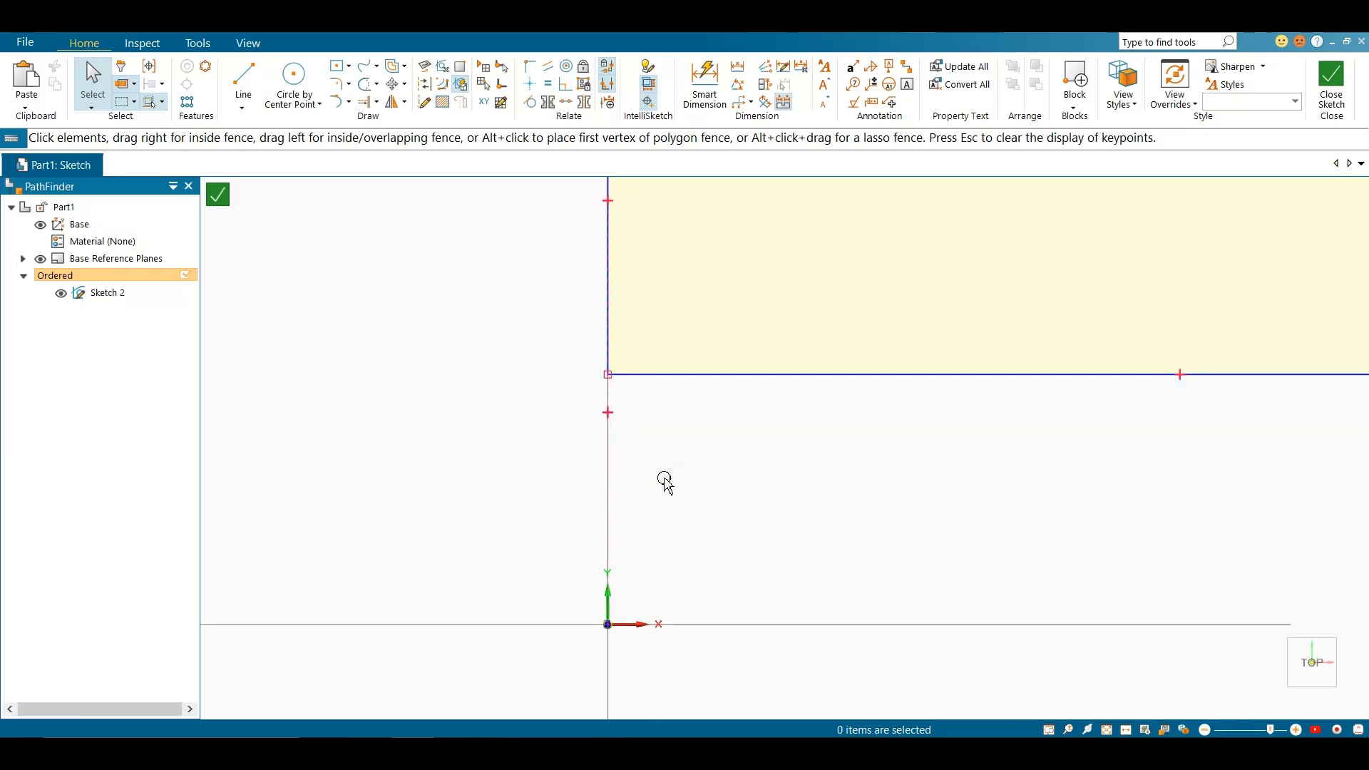
click(610, 437)
key(Escape)
Delete the vertically aligned rectangle from the sketch
scroll(592, 461, down, 4)
drag(586, 233, 1163, 493)
key(Delete)
Draw a circle by center point above and to the right of the origin
click(315, 87)
click(974, 400)
click(1008, 464)
key(Escape)
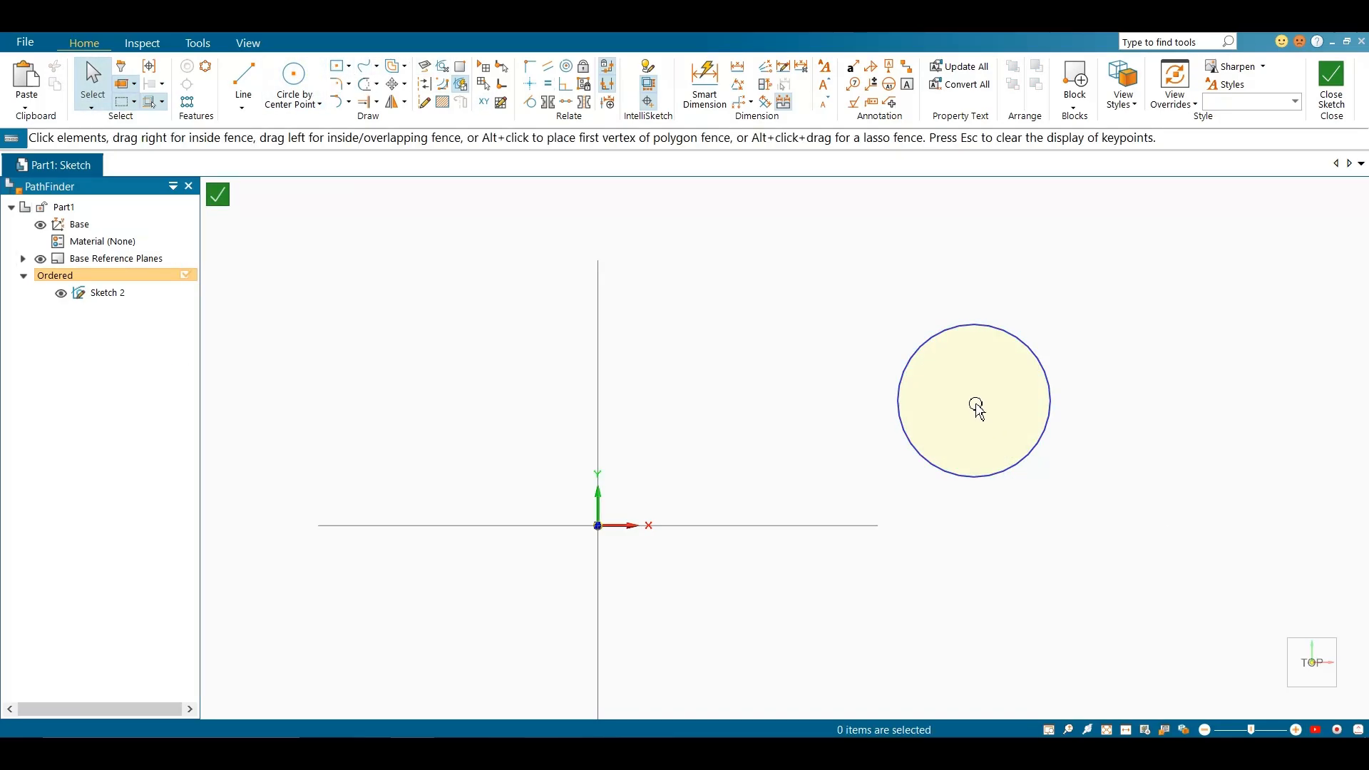
Align the circle's center with the origin using the Horizontal/Vertical relationship
click(531, 83)
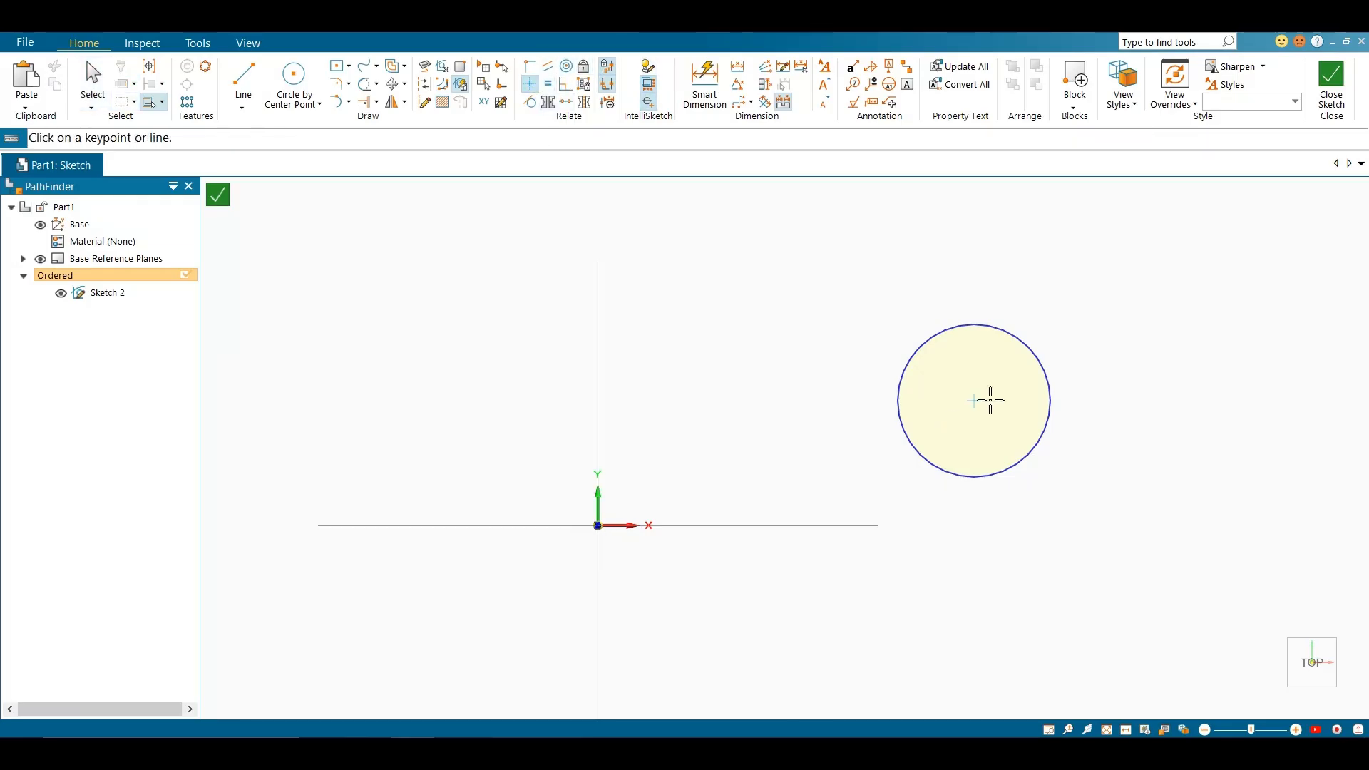
click(978, 402)
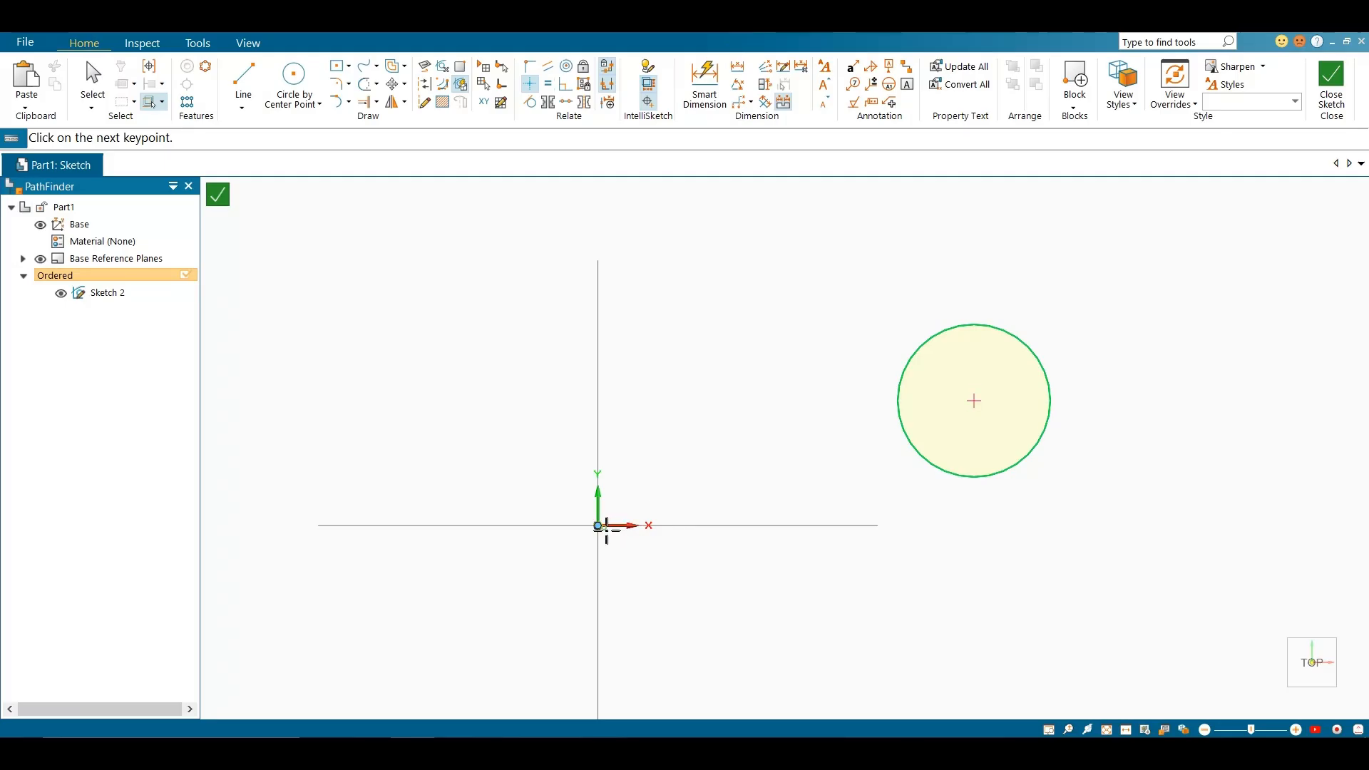
click(597, 525)
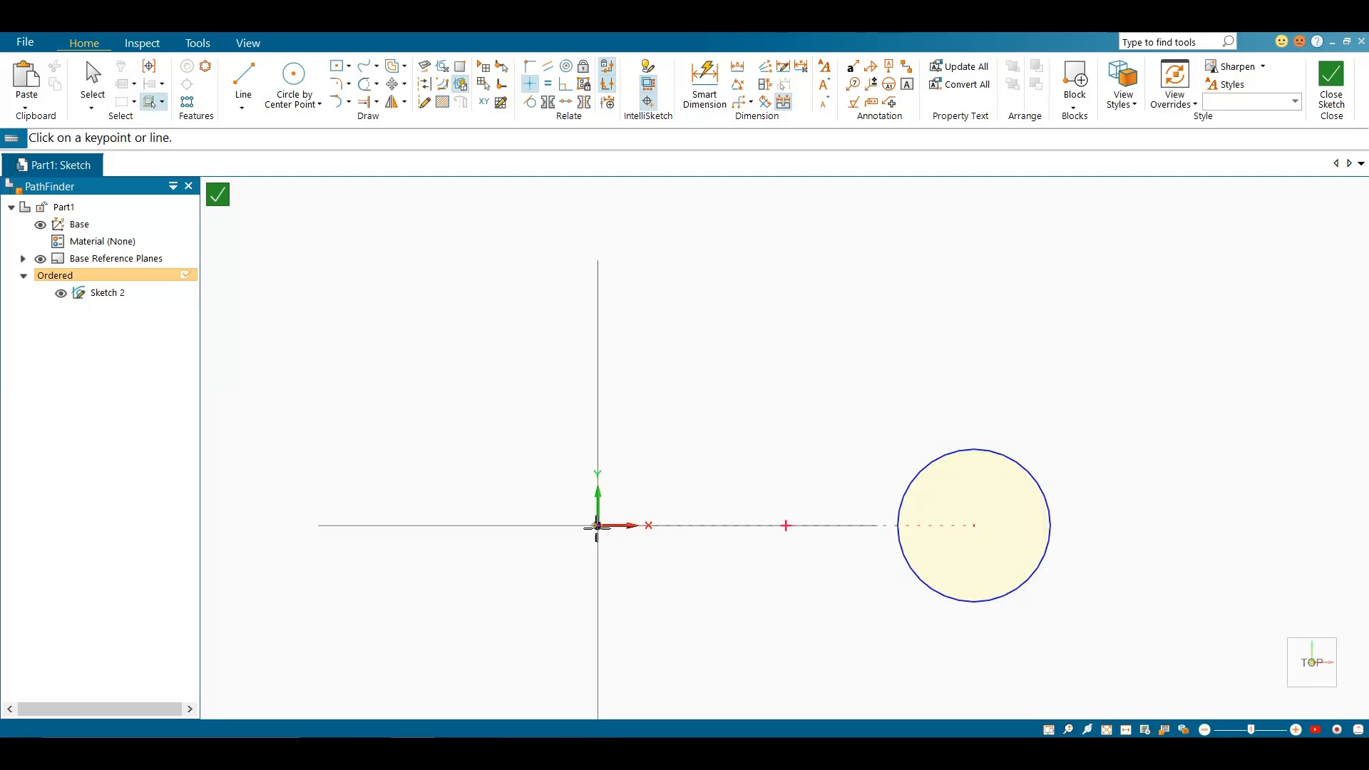
key(Escape)
Delete the circle and draw a closed, irregular five-sided line profile above and to the right of the origin
drag(916, 580, 883, 566)
key(Delete)
click(244, 80)
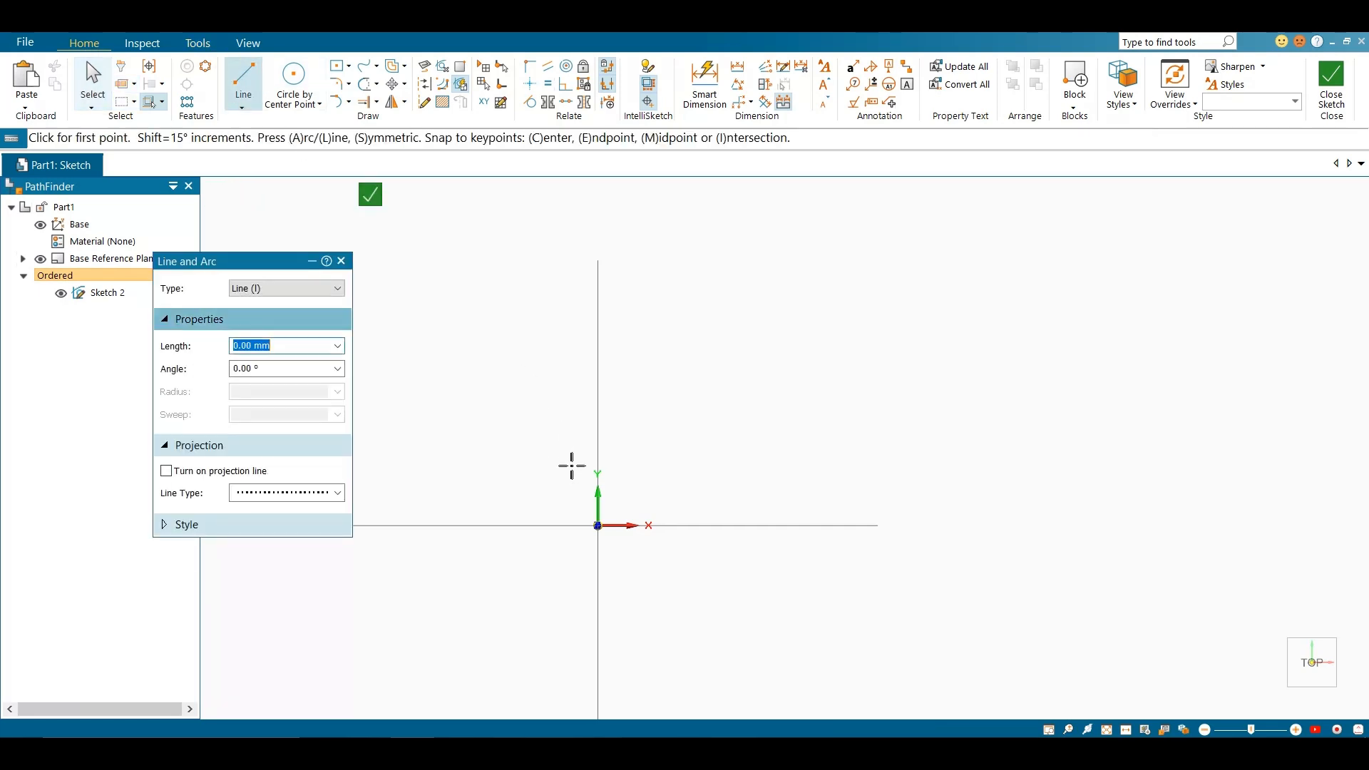
click(760, 267)
click(811, 383)
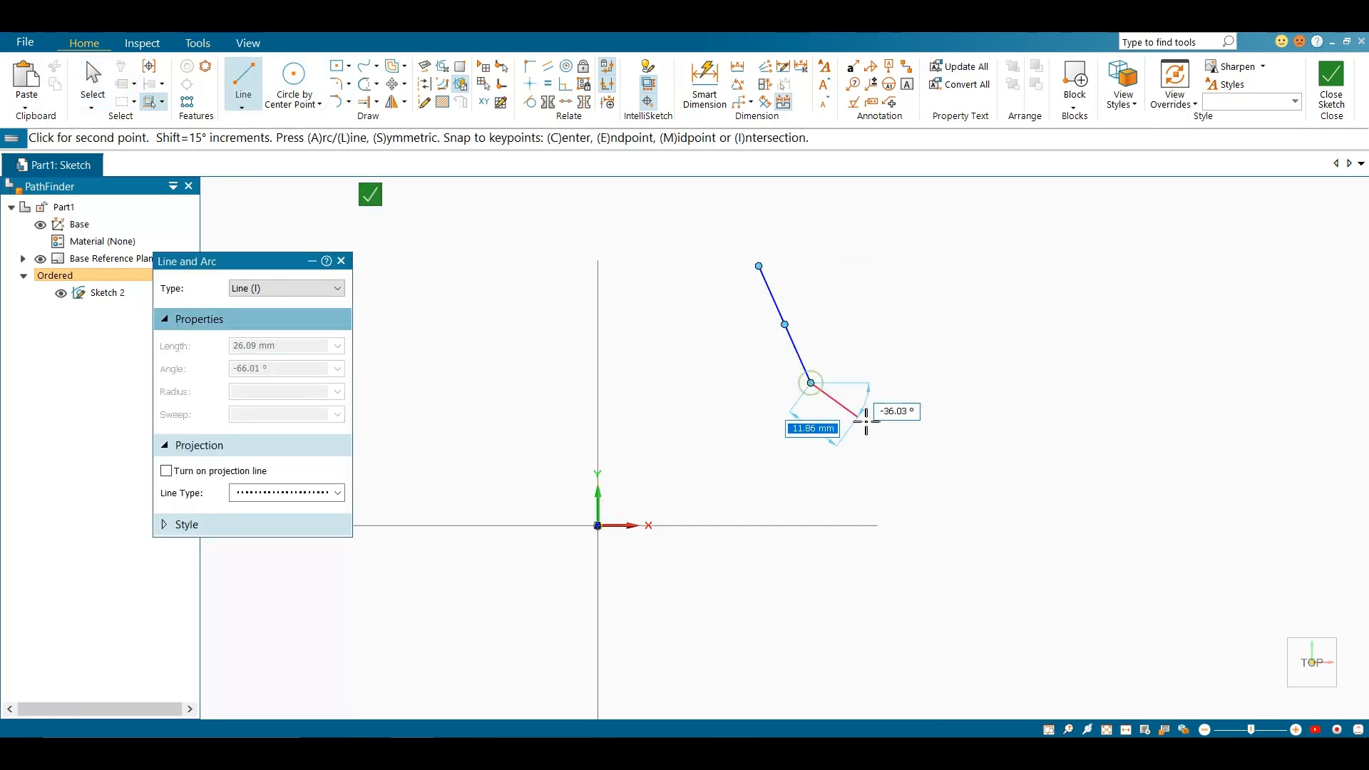
click(896, 428)
click(1098, 383)
click(1106, 285)
click(760, 266)
key(Escape)
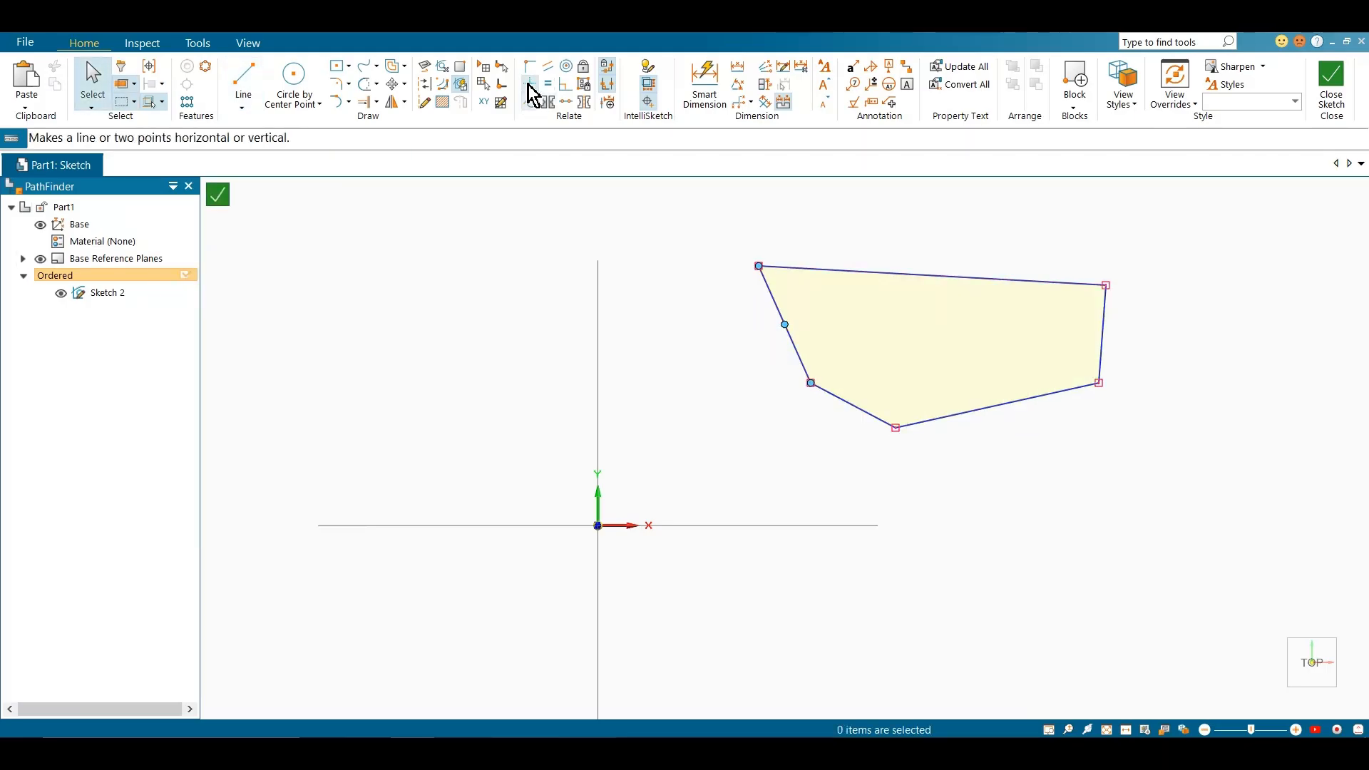
Apply the Horizontal/Vertical relationship to all five sides of the irregular profile
click(529, 84)
click(779, 303)
click(819, 379)
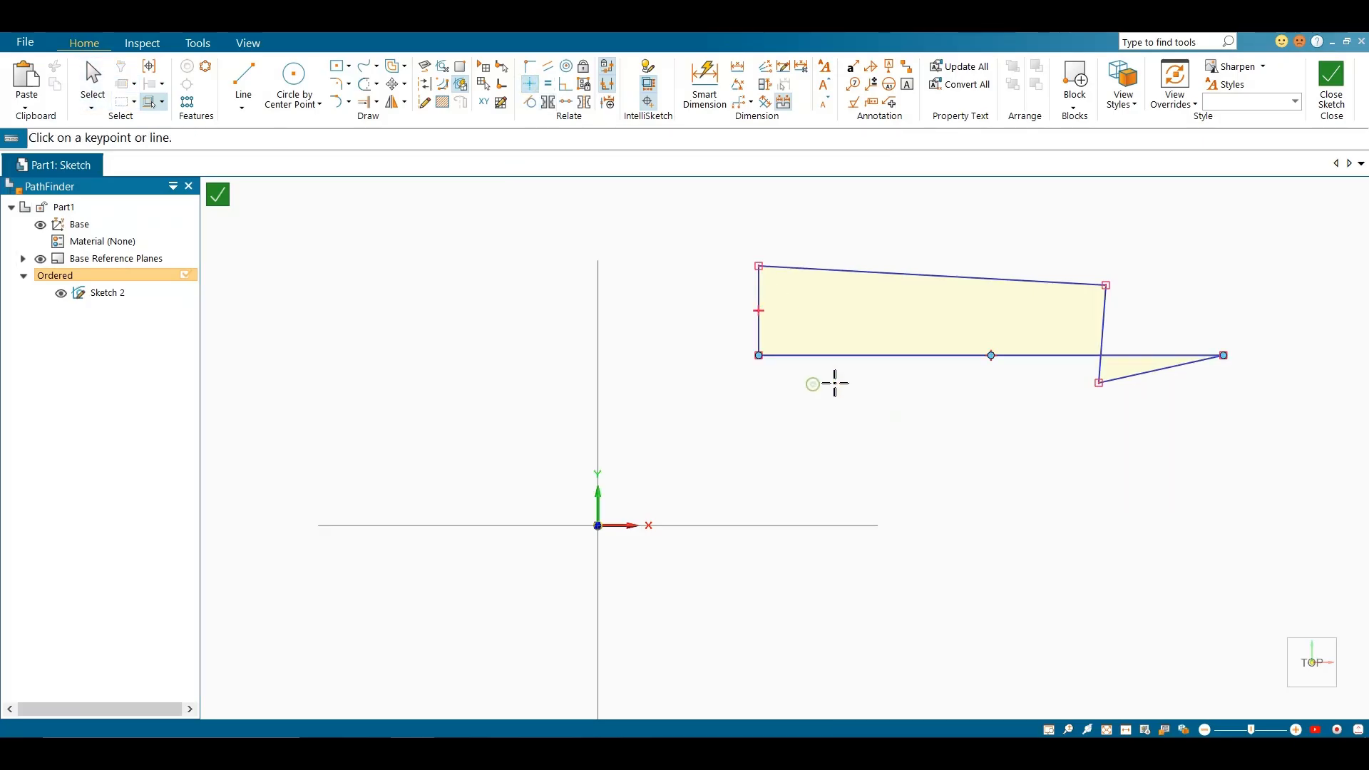
click(1112, 382)
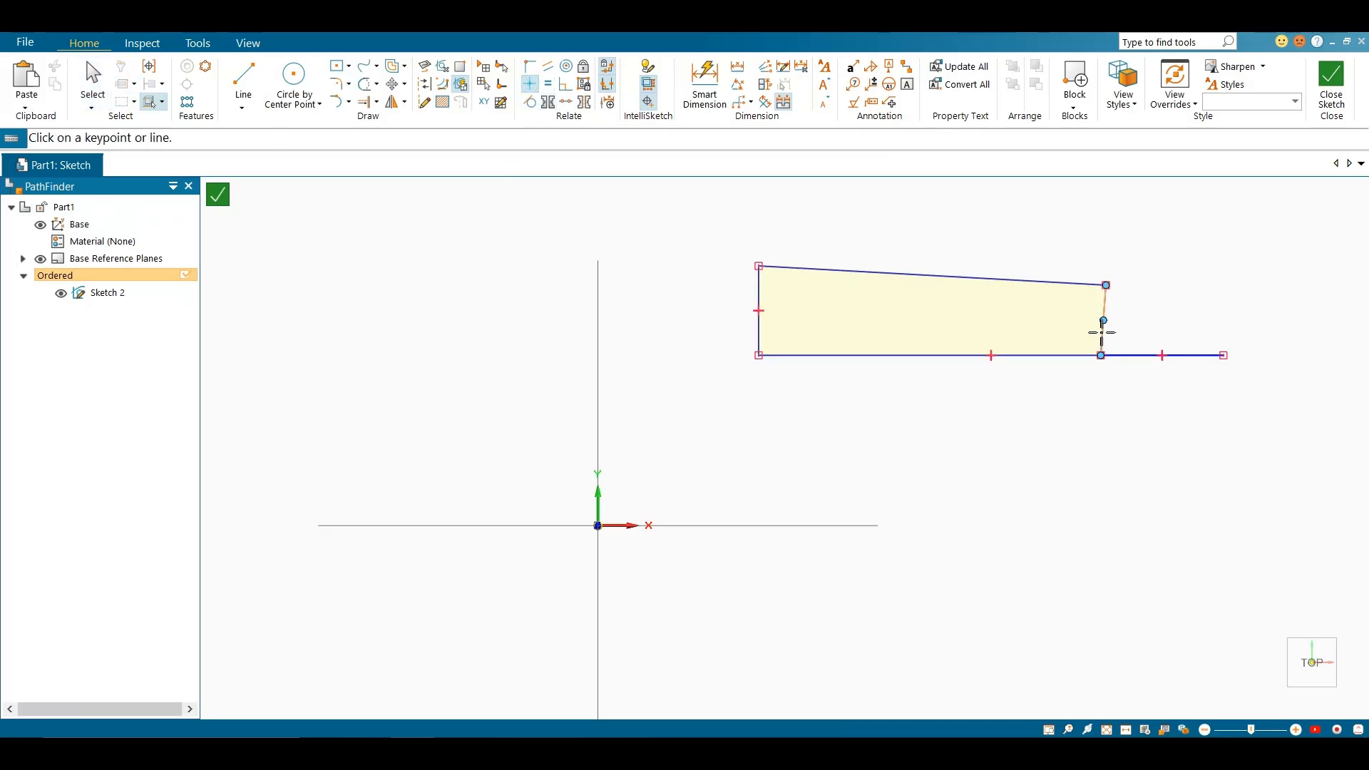
click(1044, 284)
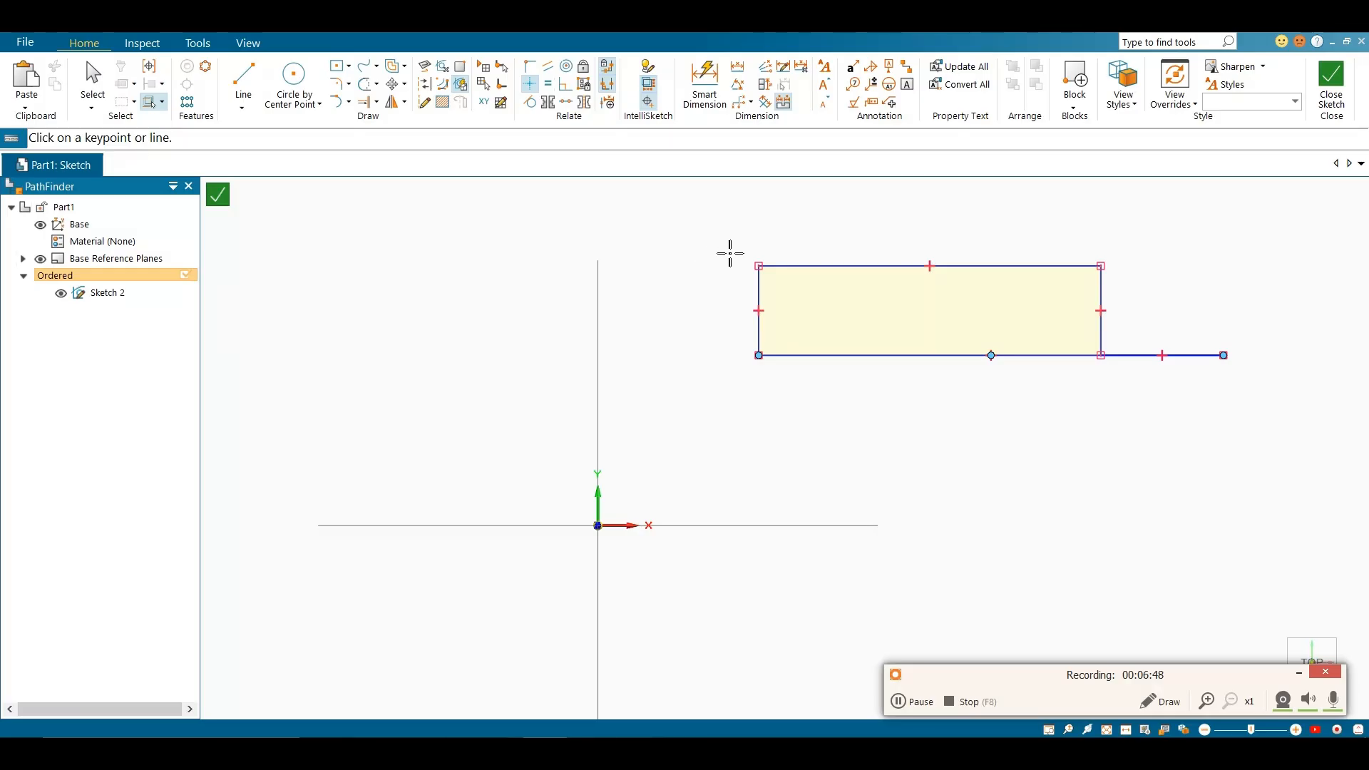
Delete the entire squared-up five-sided profile
scroll(741, 277, down, 3)
key(Escape)
mouse_move(734, 256)
mouse_down()
mouse_move(932, 392)
mouse_move(983, 397)
mouse_up()
drag(719, 245, 1038, 357)
key(Delete)
Draw an inclined line from the origin up to the right, at less than 45° to the X axis
scroll(962, 361, up, 3)
click(242, 80)
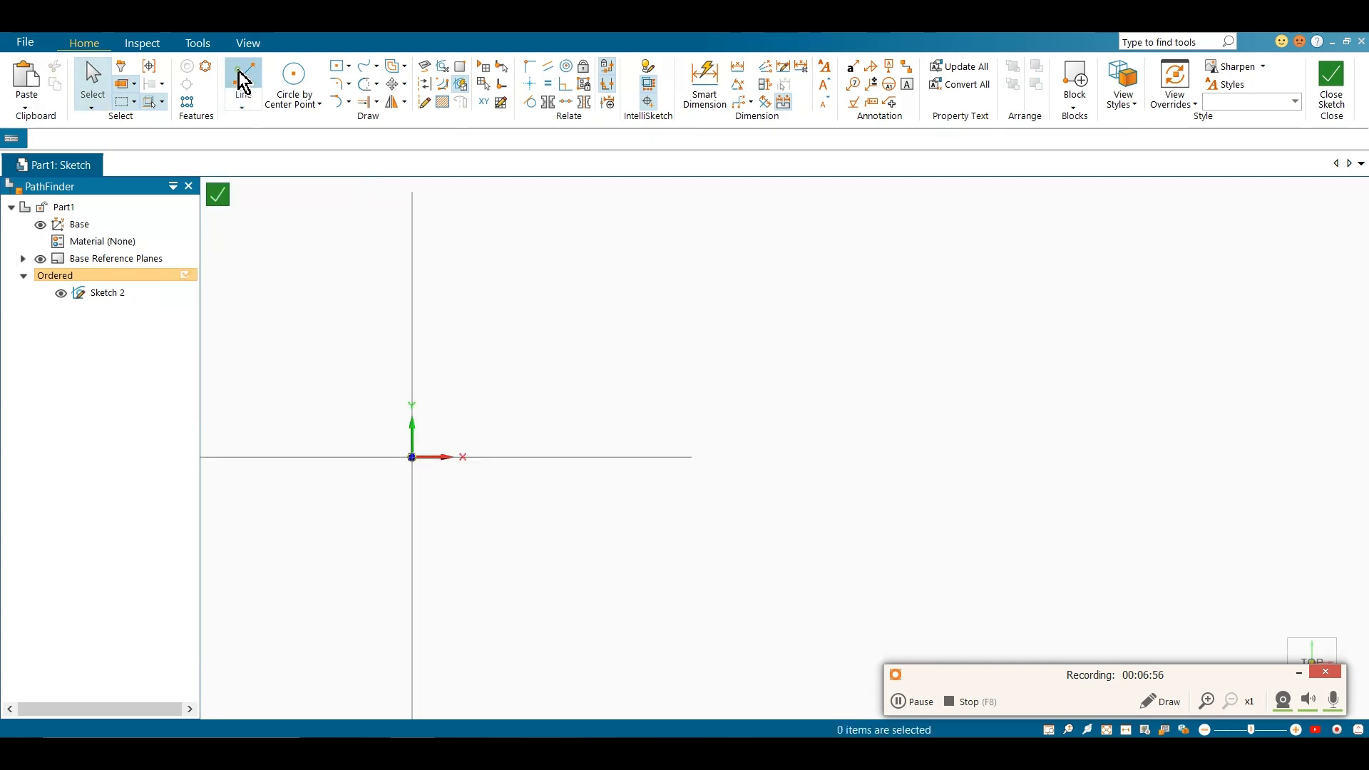
click(411, 458)
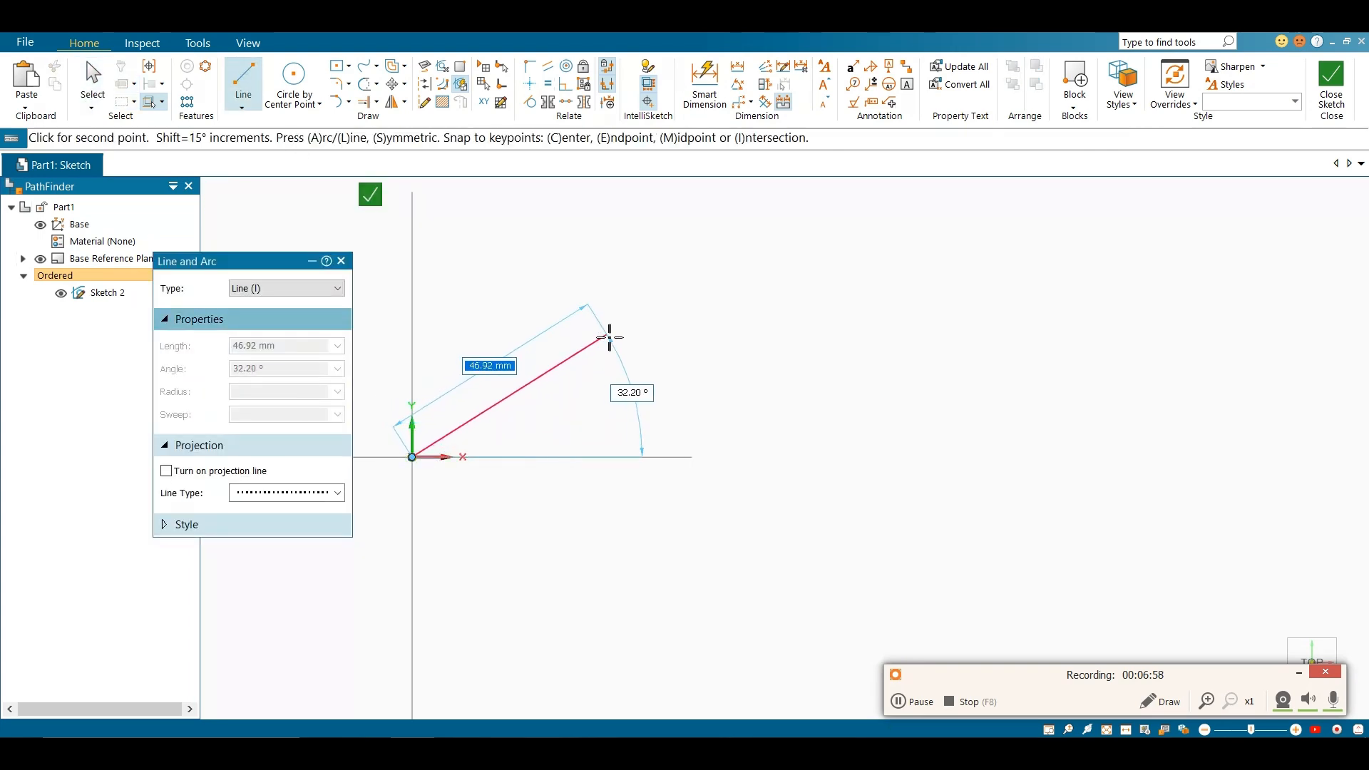
click(657, 329)
right_click(650, 198)
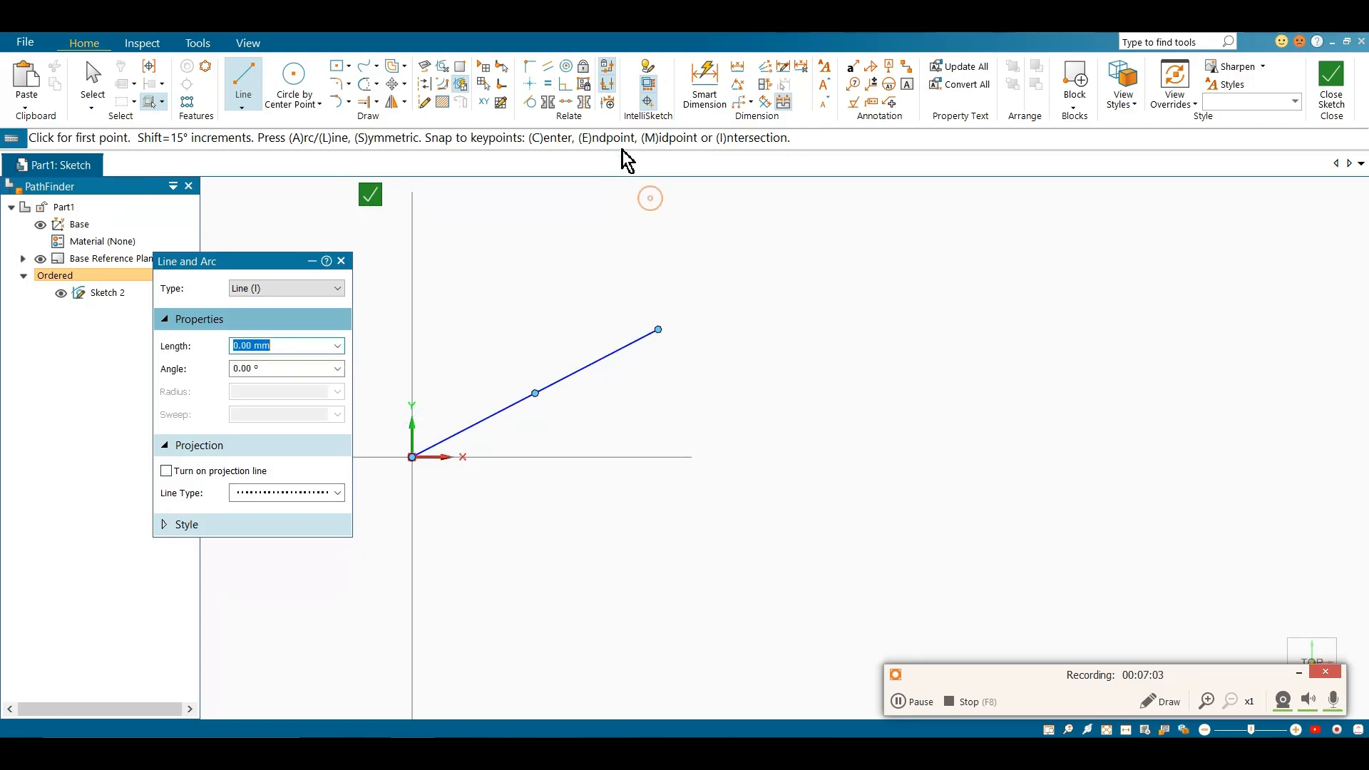
Make the inclined line horizontal with the Horizontal/Vertical relationship
click(529, 91)
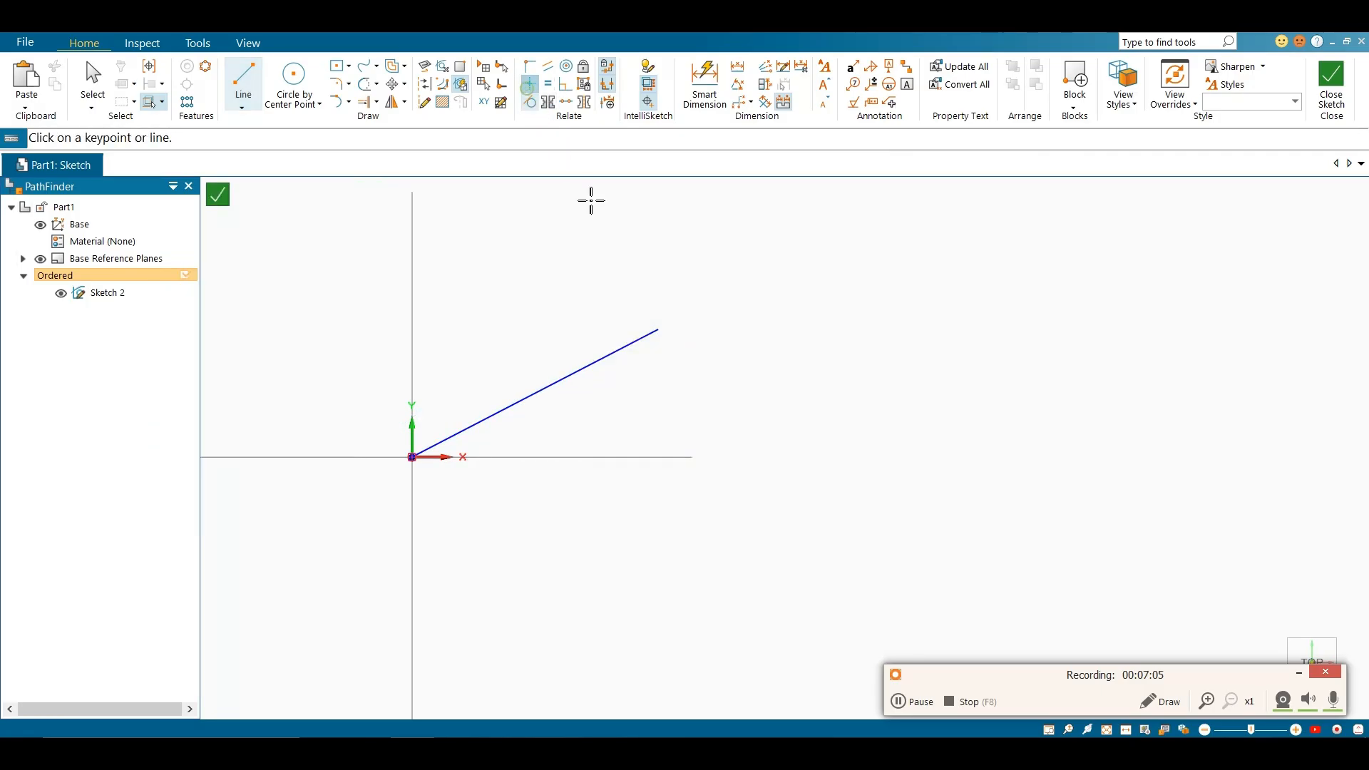
click(634, 352)
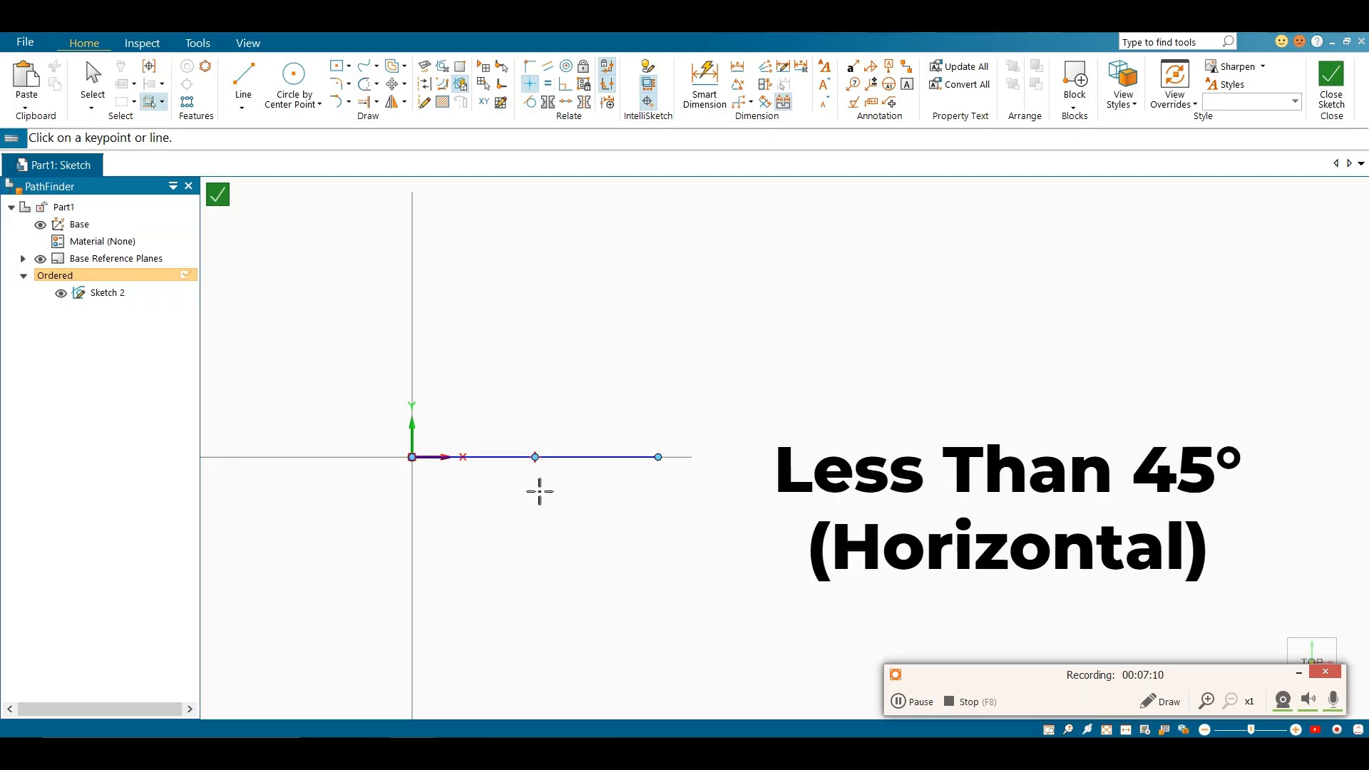
key(Escape)
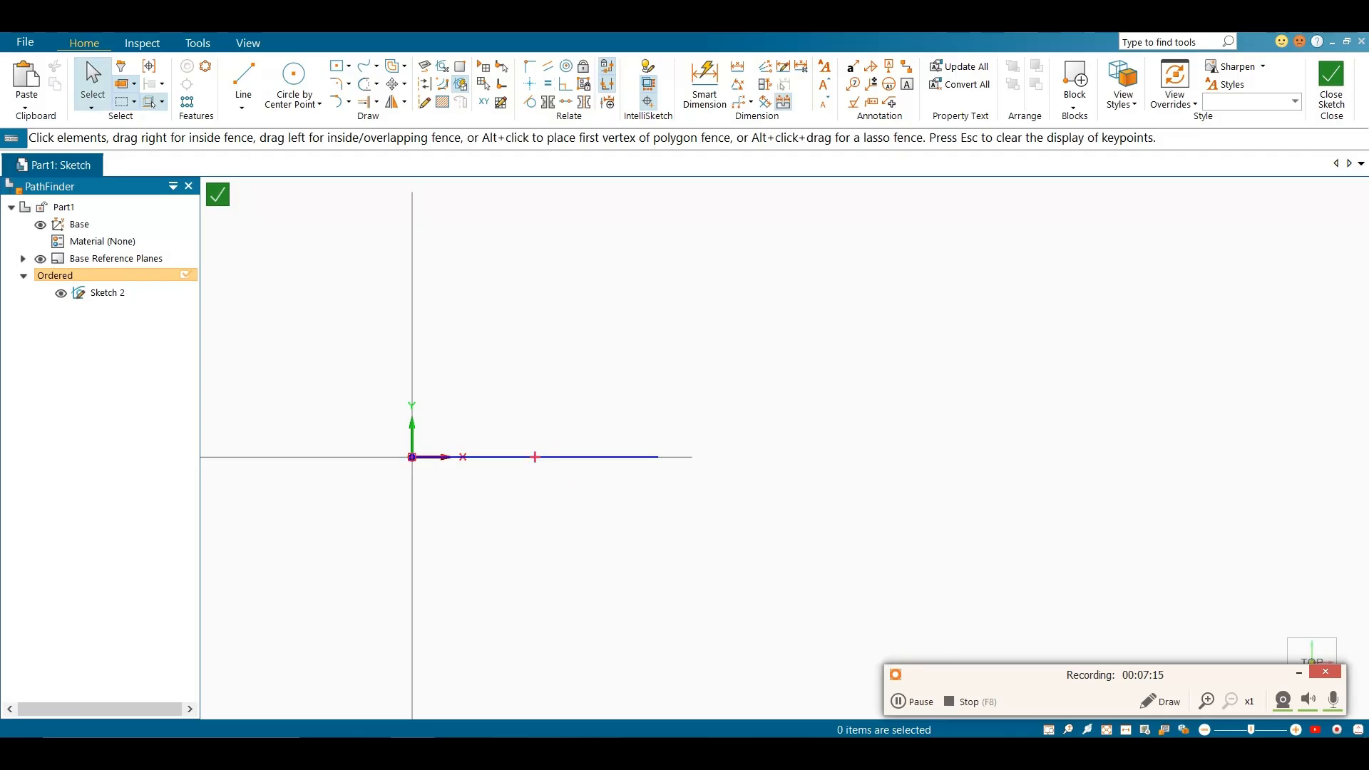
Draw an inclined line from the origin up to the right, at more than 45° to the X axis
click(246, 85)
click(412, 457)
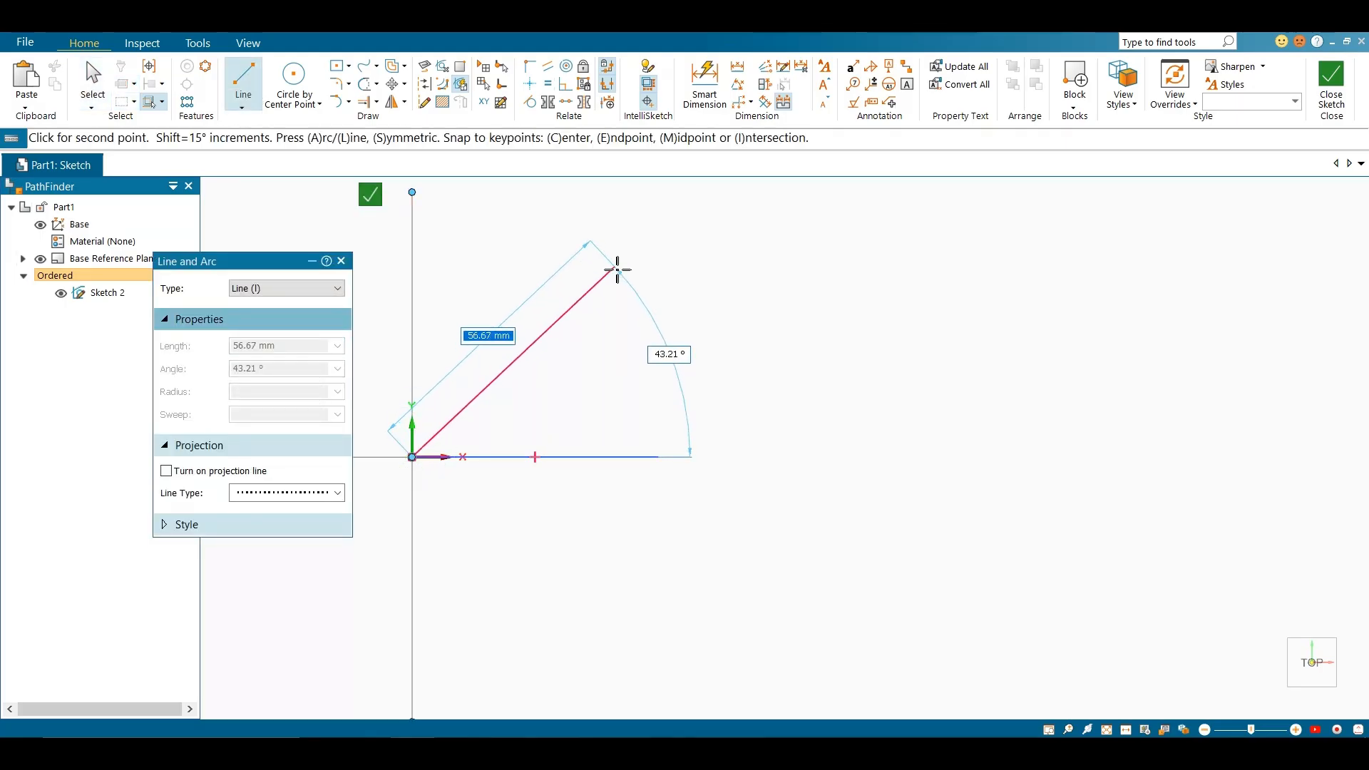
click(598, 251)
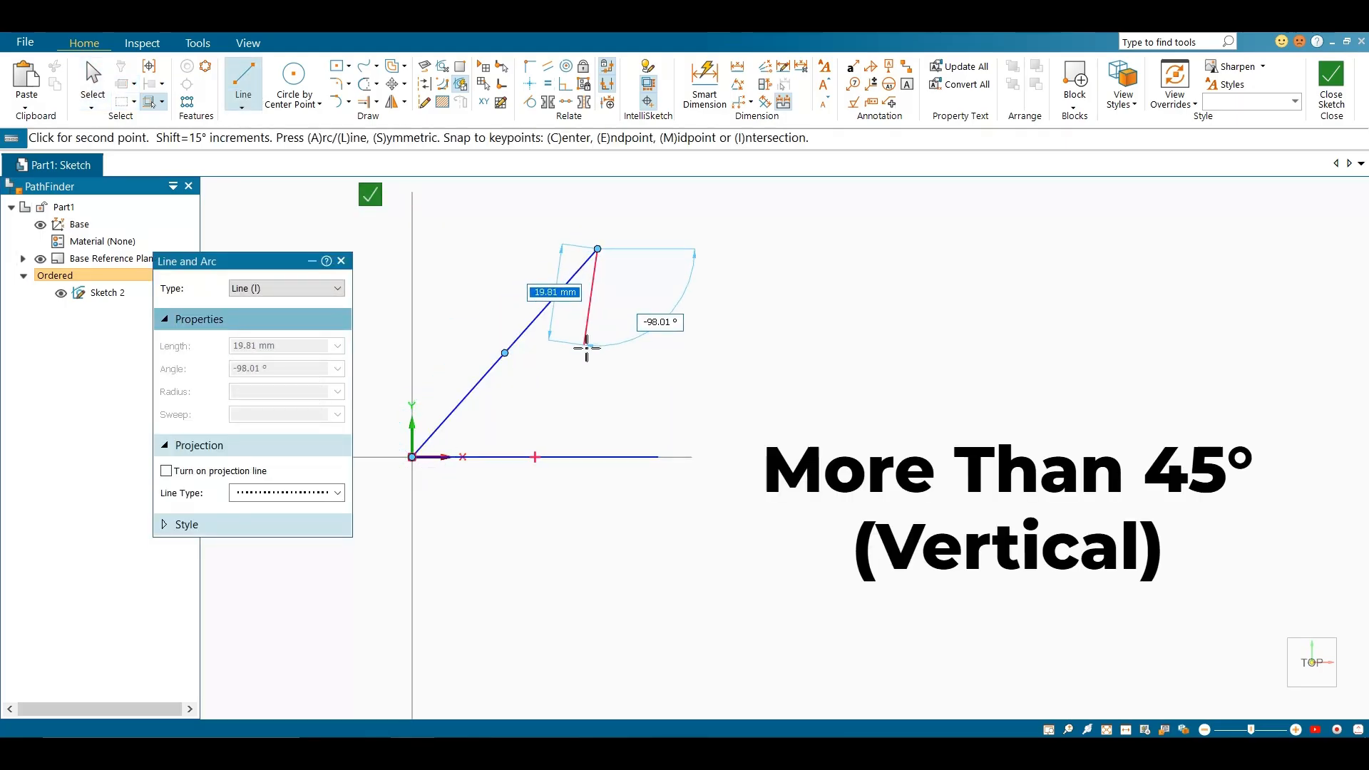
key(Escape)
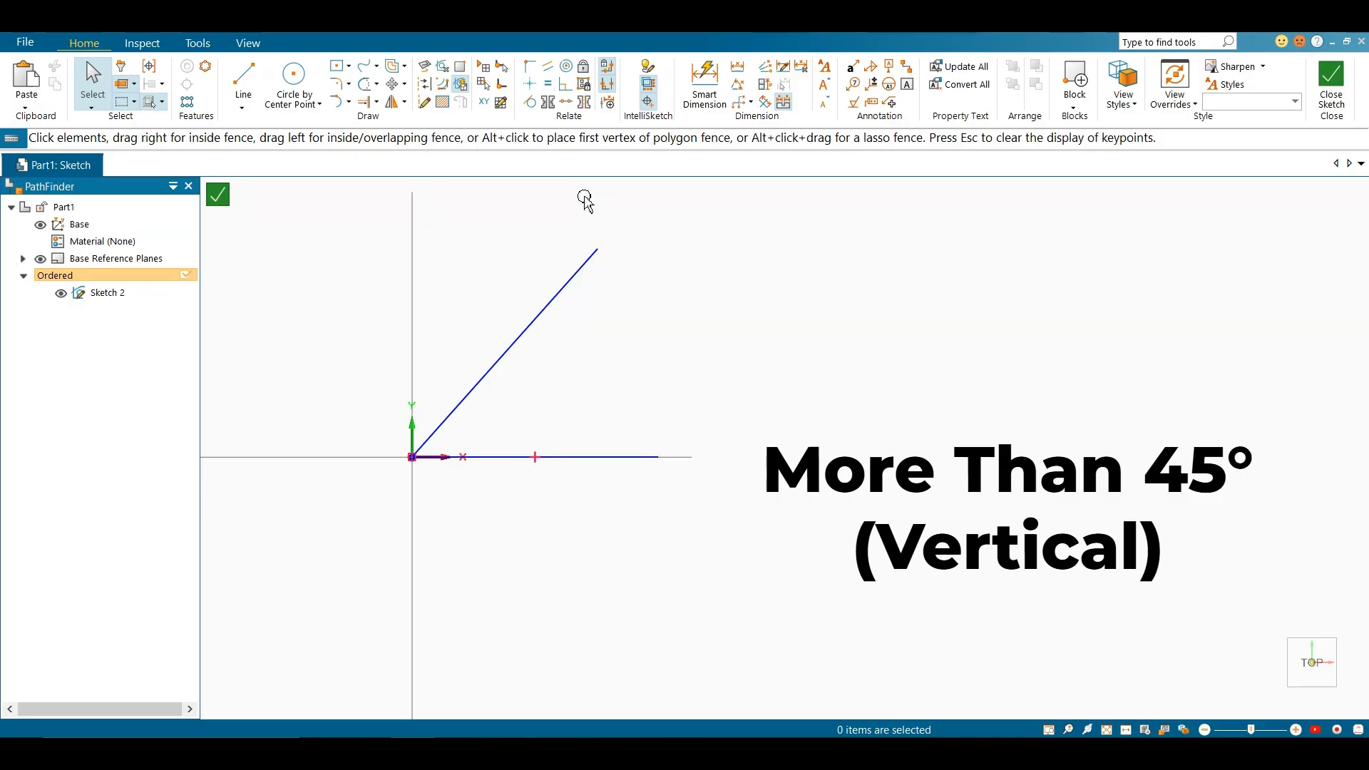
Make the steep line vertical with the Horizontal/Vertical relationship, and delete both lines from the sketch
click(529, 83)
click(580, 278)
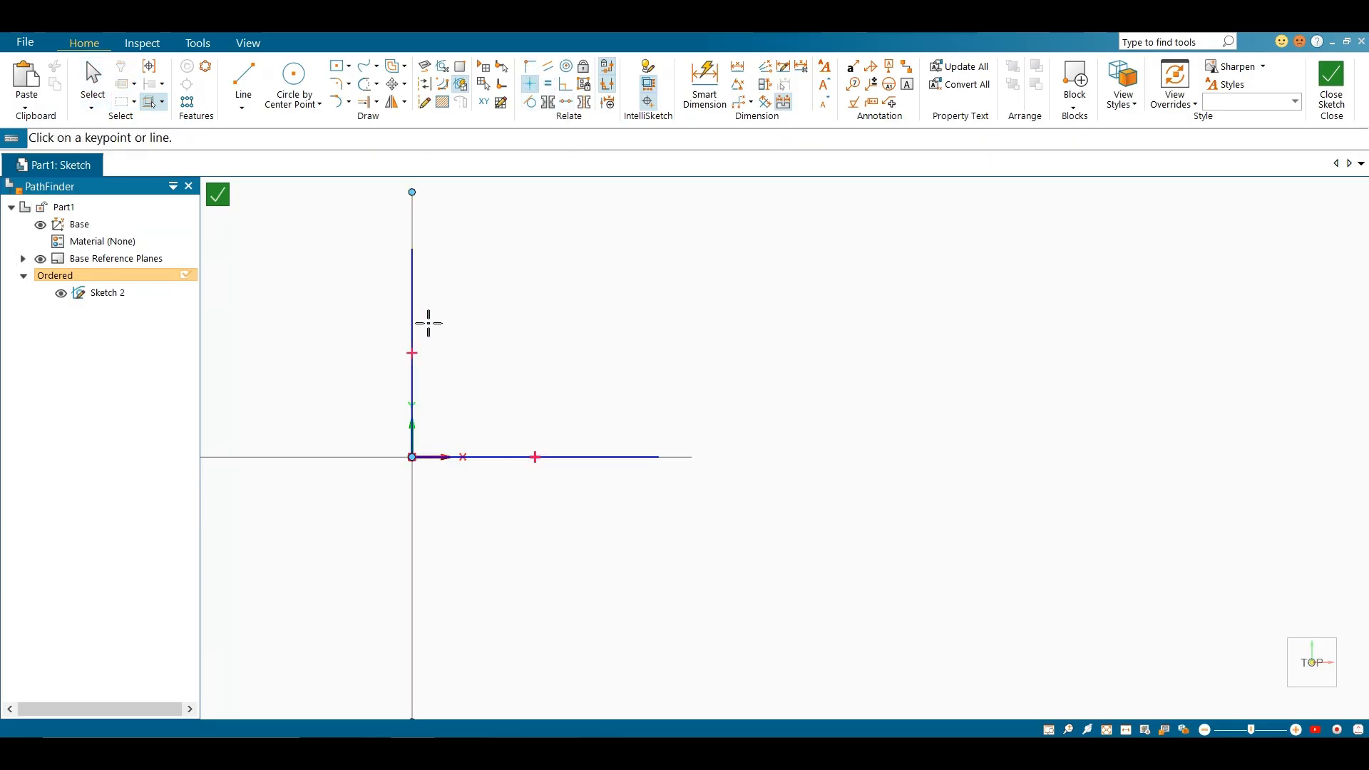
key(Escape)
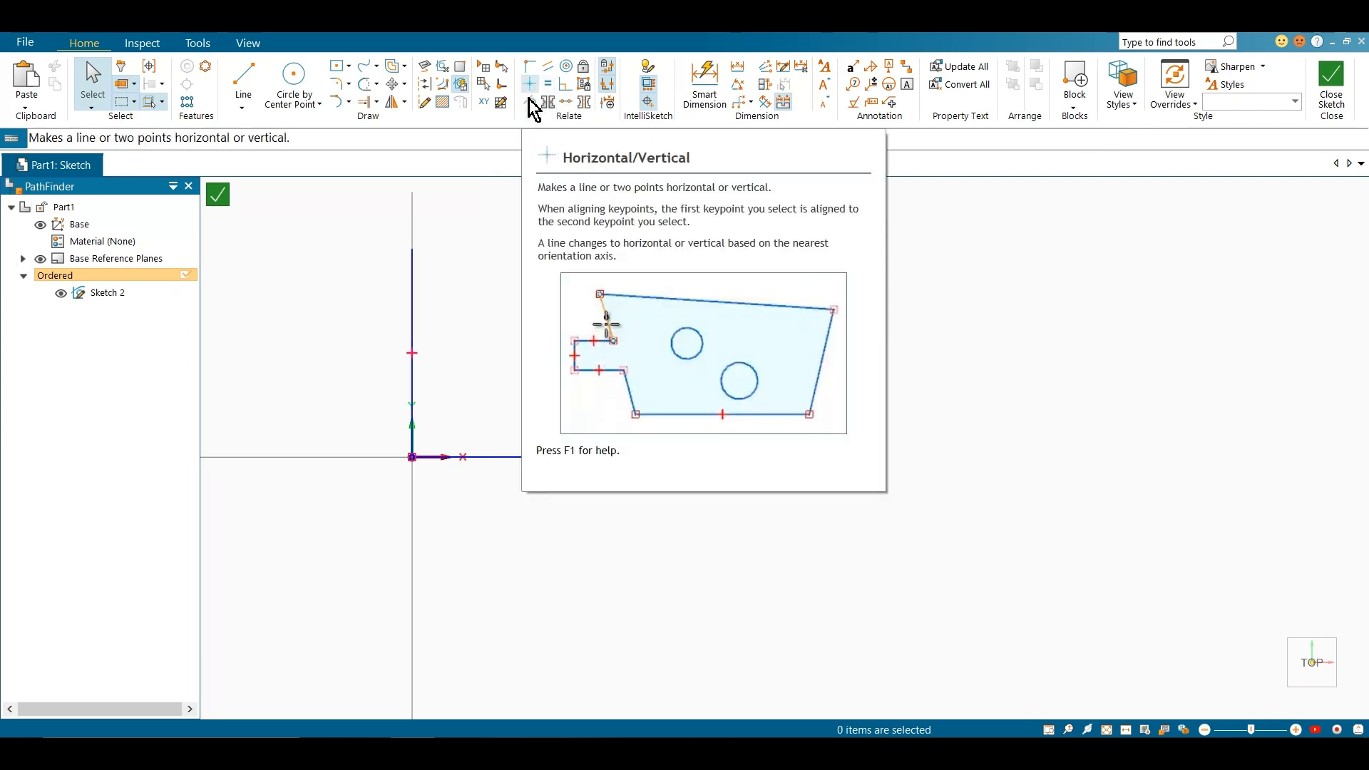
drag(366, 246, 676, 518)
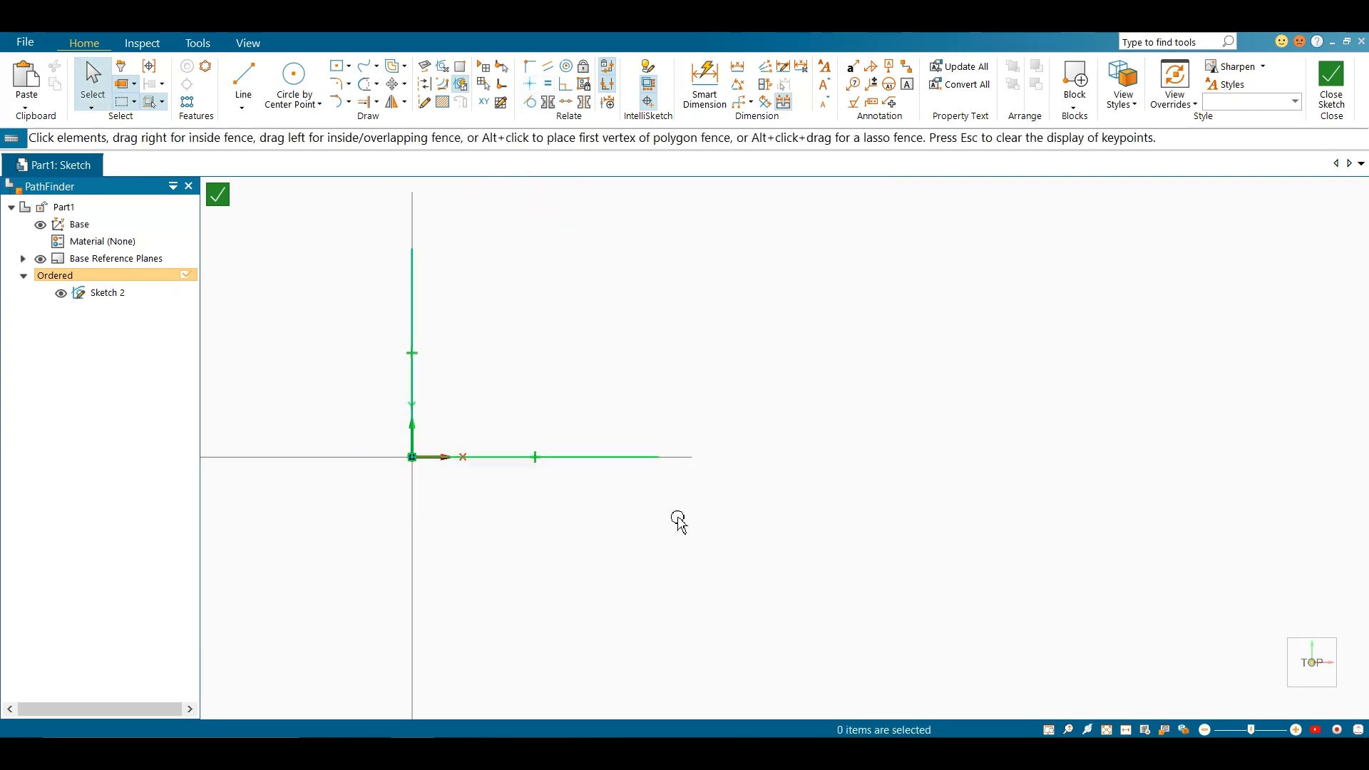
key(Delete)
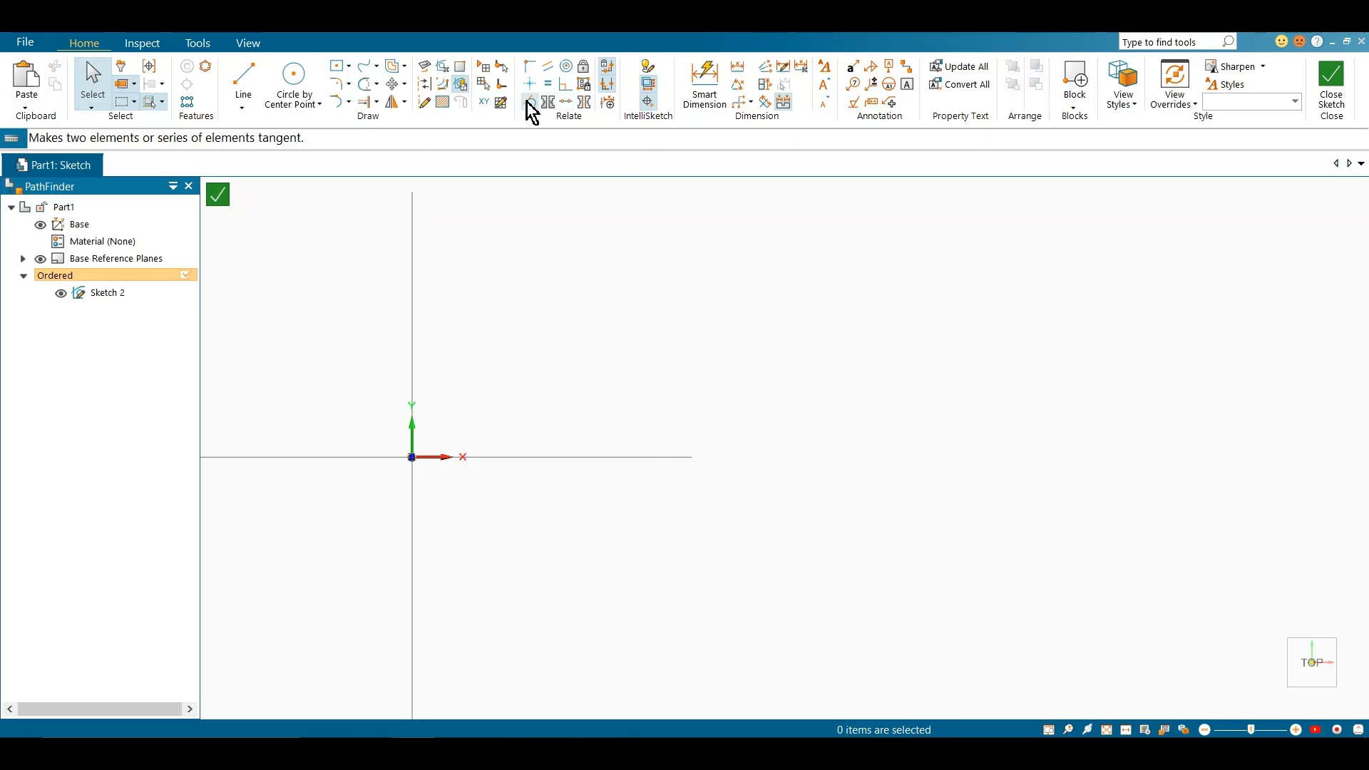
Draw a rectangle by center on the origin and a separate circle above and beyond its upper-right corner
click(337, 66)
click(412, 456)
click(606, 373)
click(307, 77)
click(676, 261)
click(722, 284)
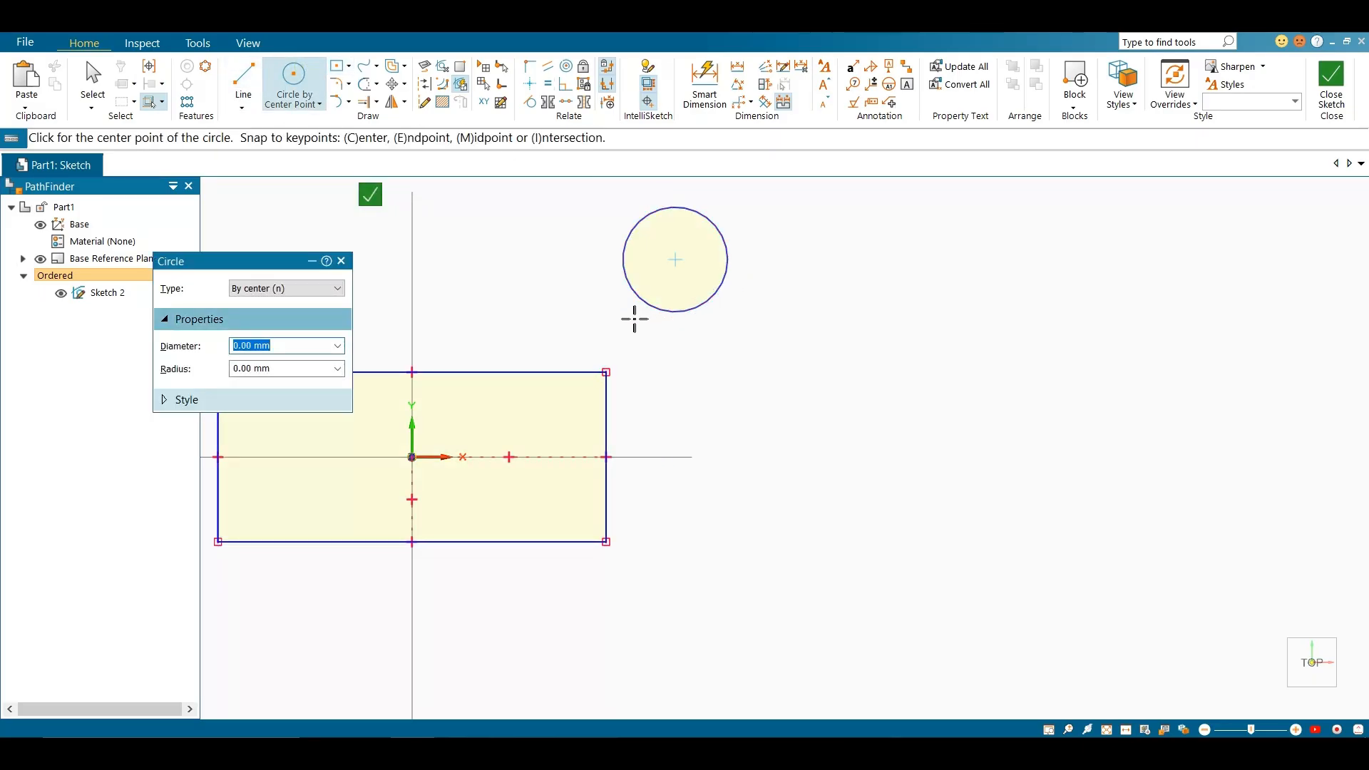
key(Escape)
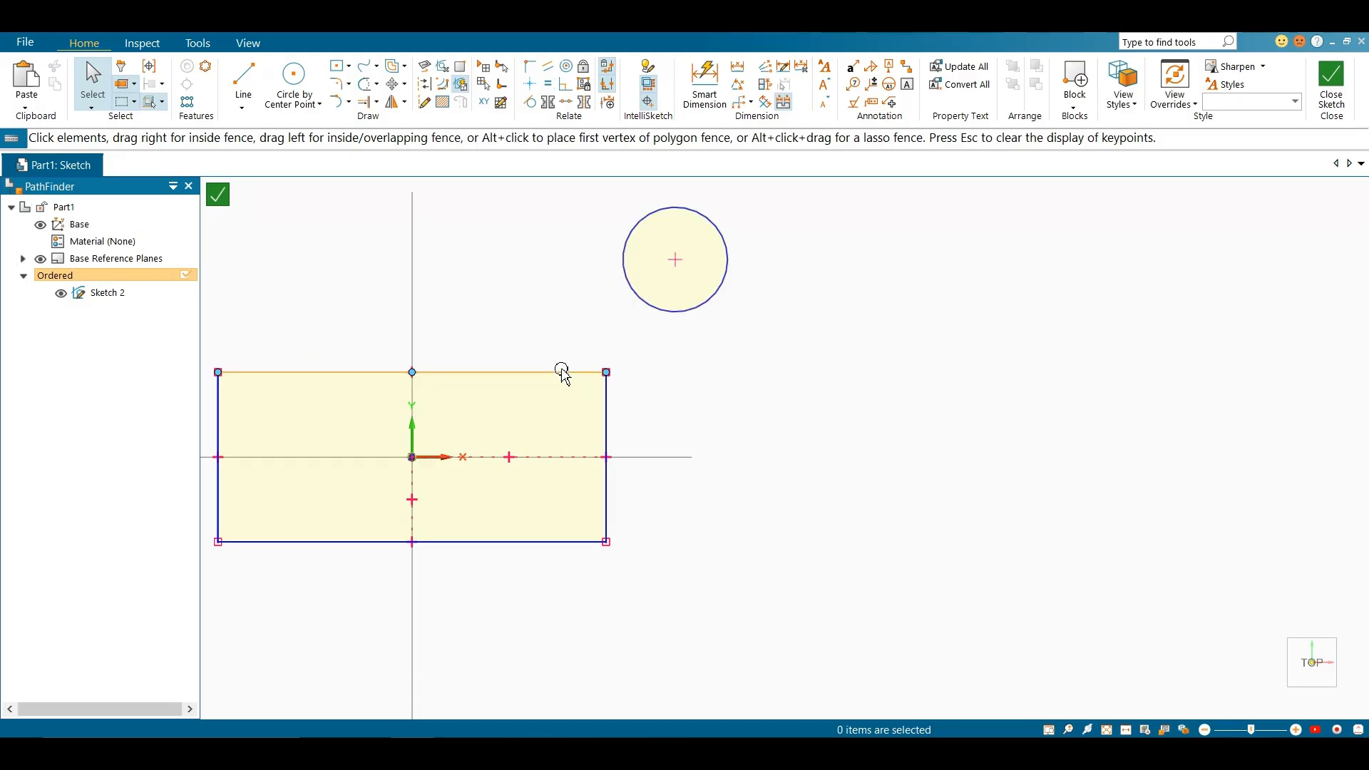
Apply a Tangent relationship between the circle and the rectangle's top edge
click(531, 103)
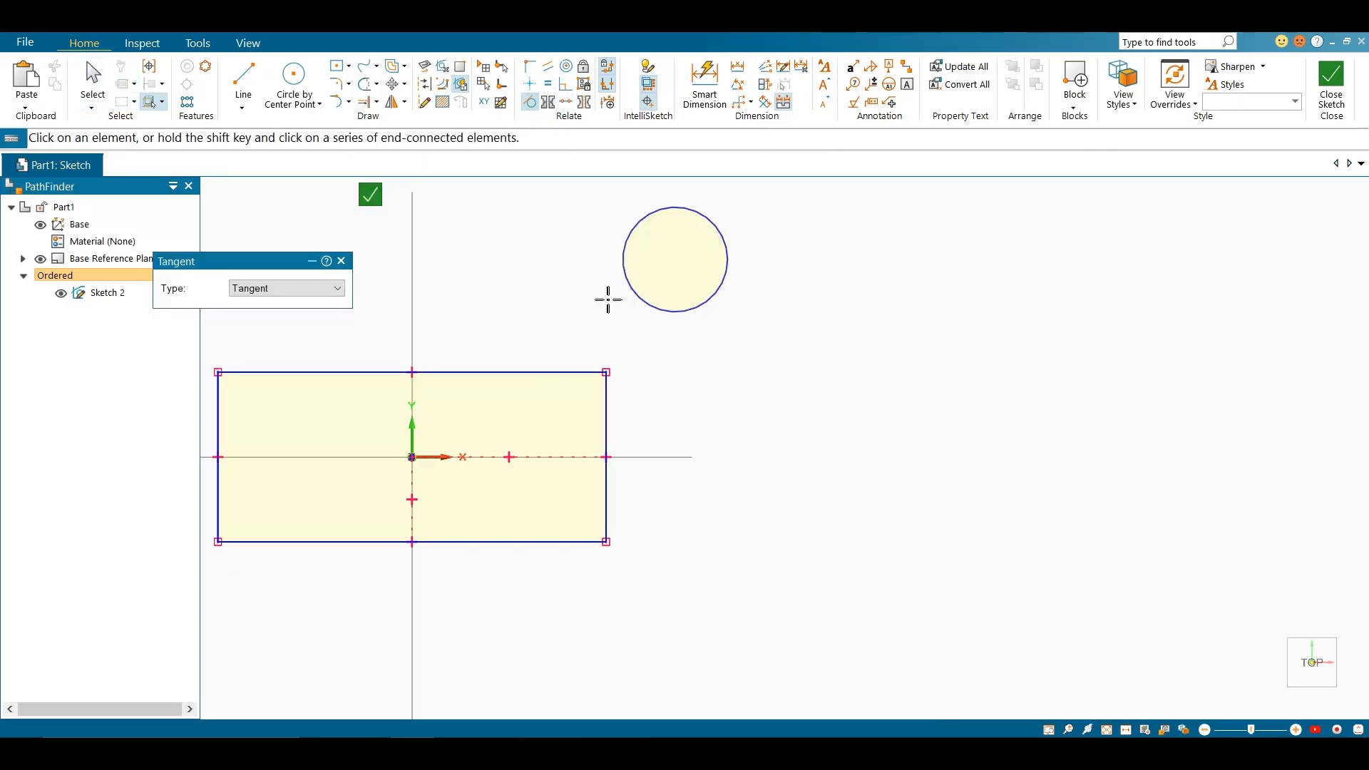
click(554, 372)
key(Escape)
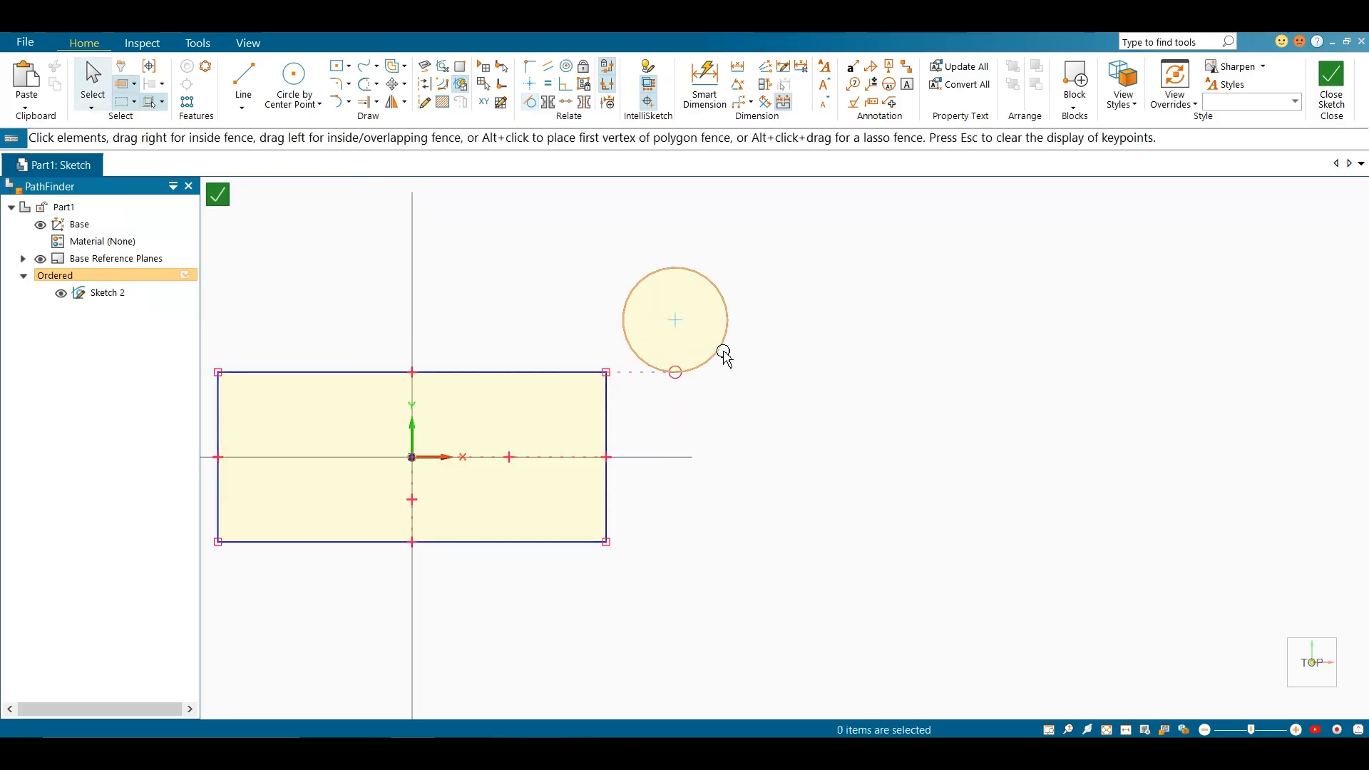
Slide the tangent circle toward the rectangle's top edge to test the relationship, and delete both shapes
click(706, 351)
drag(706, 351, 573, 333)
scroll(521, 344, up, 4)
click(780, 398)
scroll(613, 415, up, 2)
scroll(845, 407, down, 5)
drag(402, 233, 956, 632)
key(Delete)
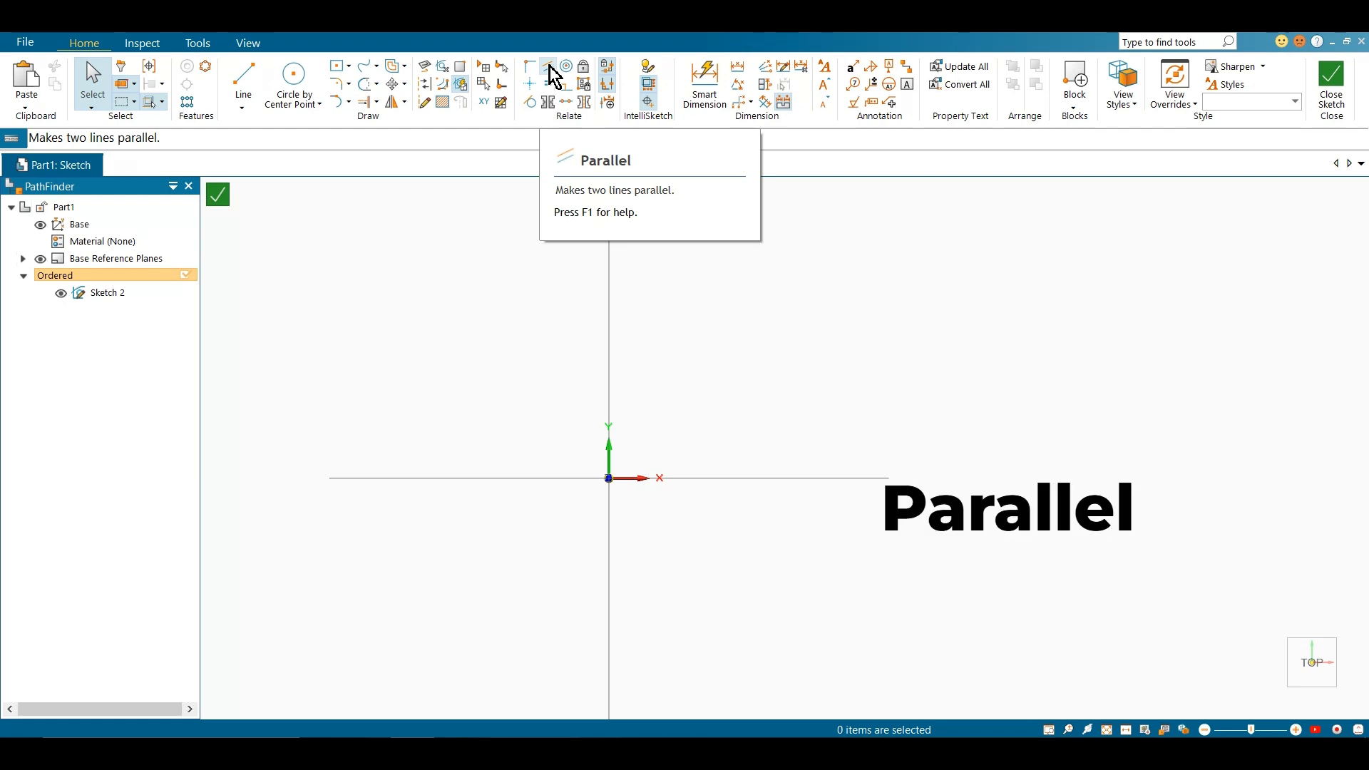
Draw two non-parallel inclined lines running rightward, one from the origin and one from a higher point on the Y axis
click(261, 91)
click(608, 478)
click(985, 400)
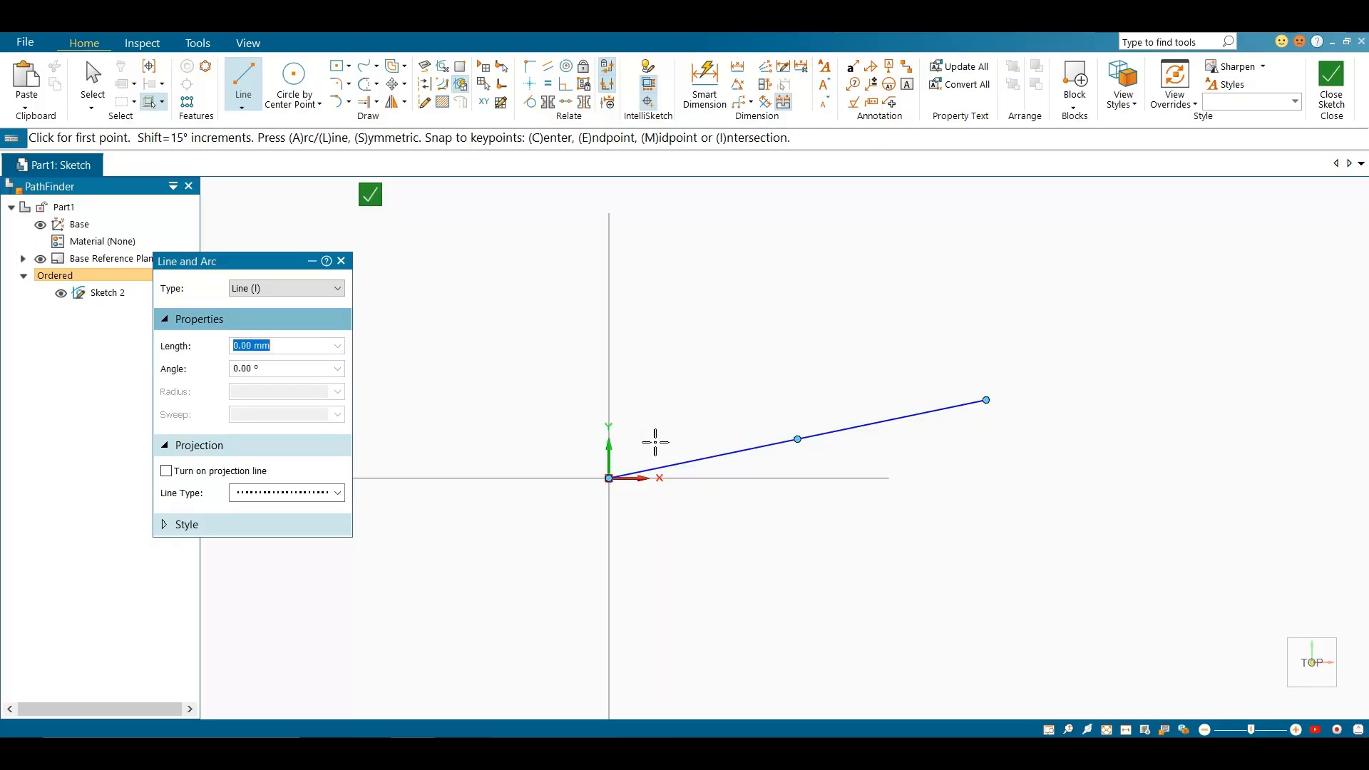
click(608, 368)
click(947, 341)
right_click(975, 262)
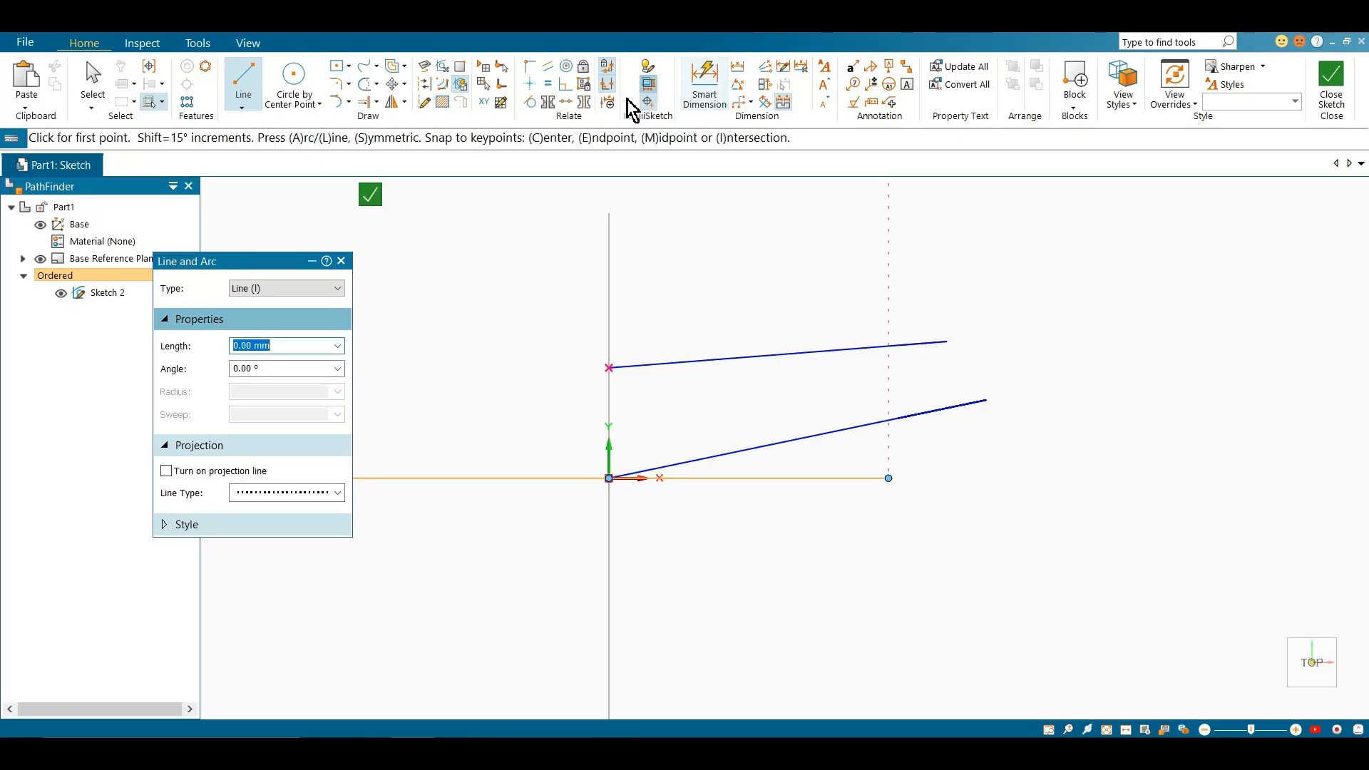
Make the lower inclined line parallel to the upper one with the Parallel relationship
click(548, 68)
click(758, 447)
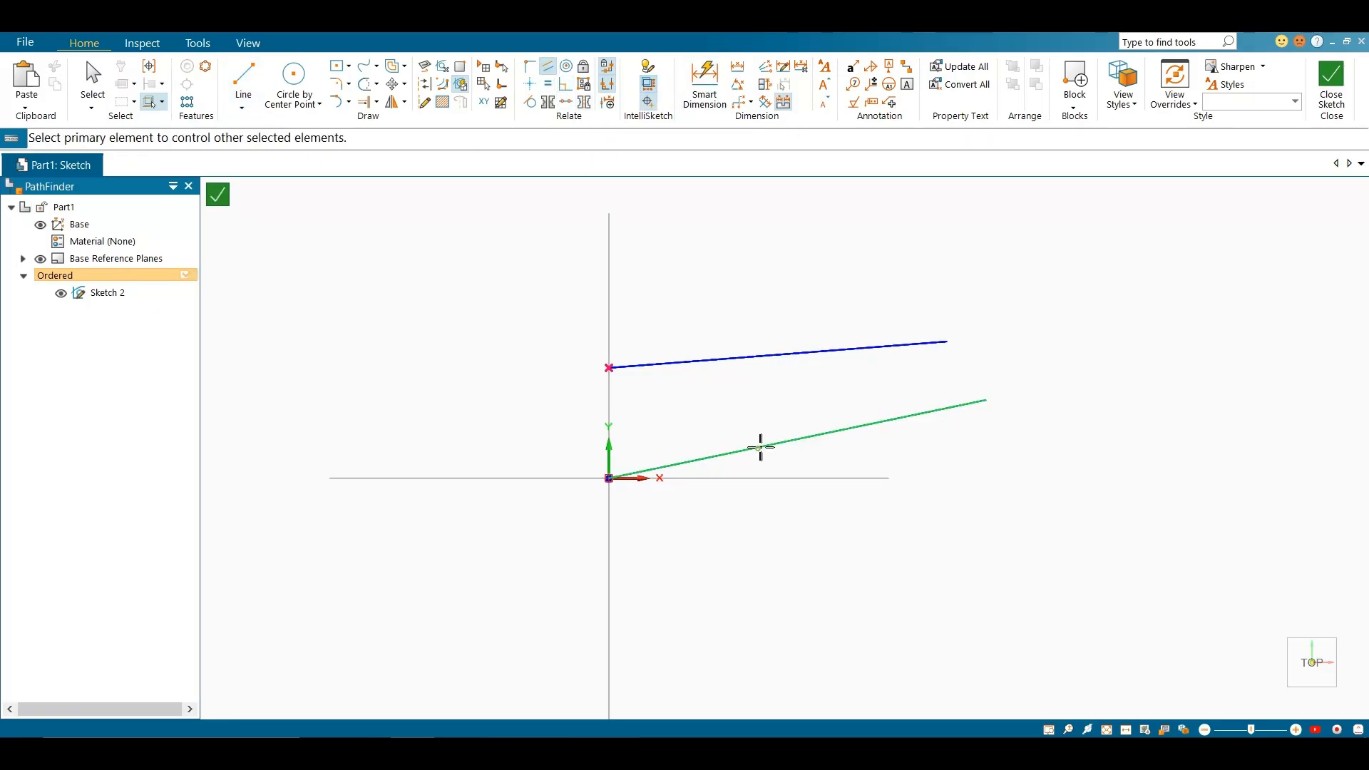
click(772, 360)
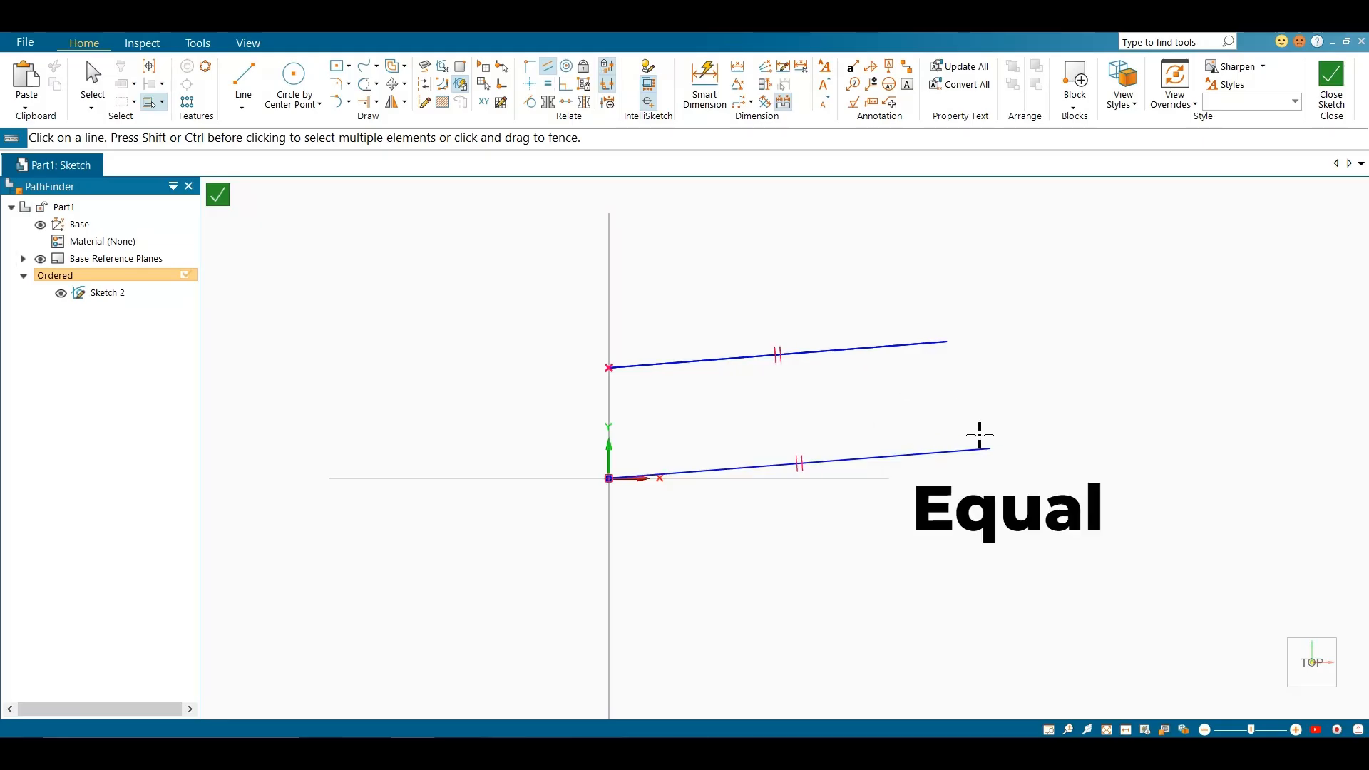
key(Escape)
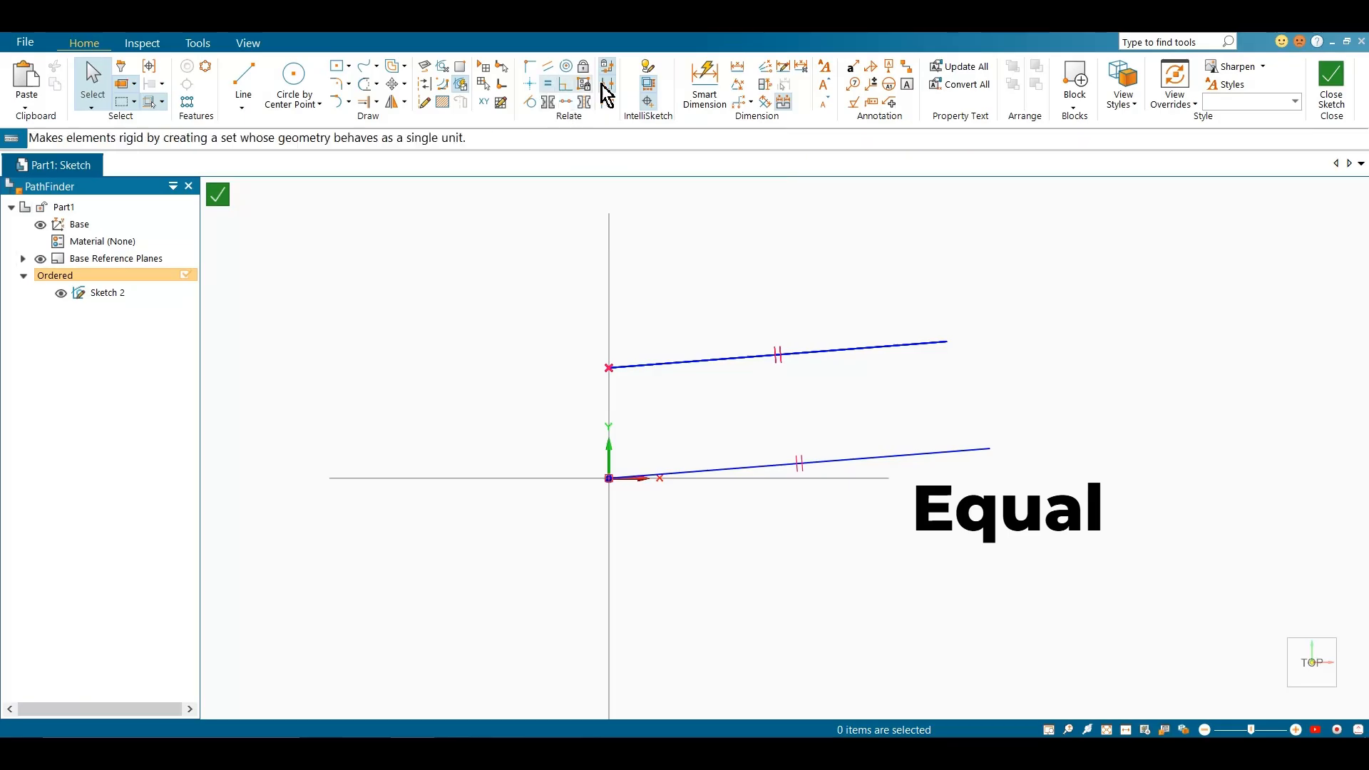
Dimension the lower line's length with Smart Dimension and set it to 50 mm
click(704, 79)
click(920, 456)
click(918, 545)
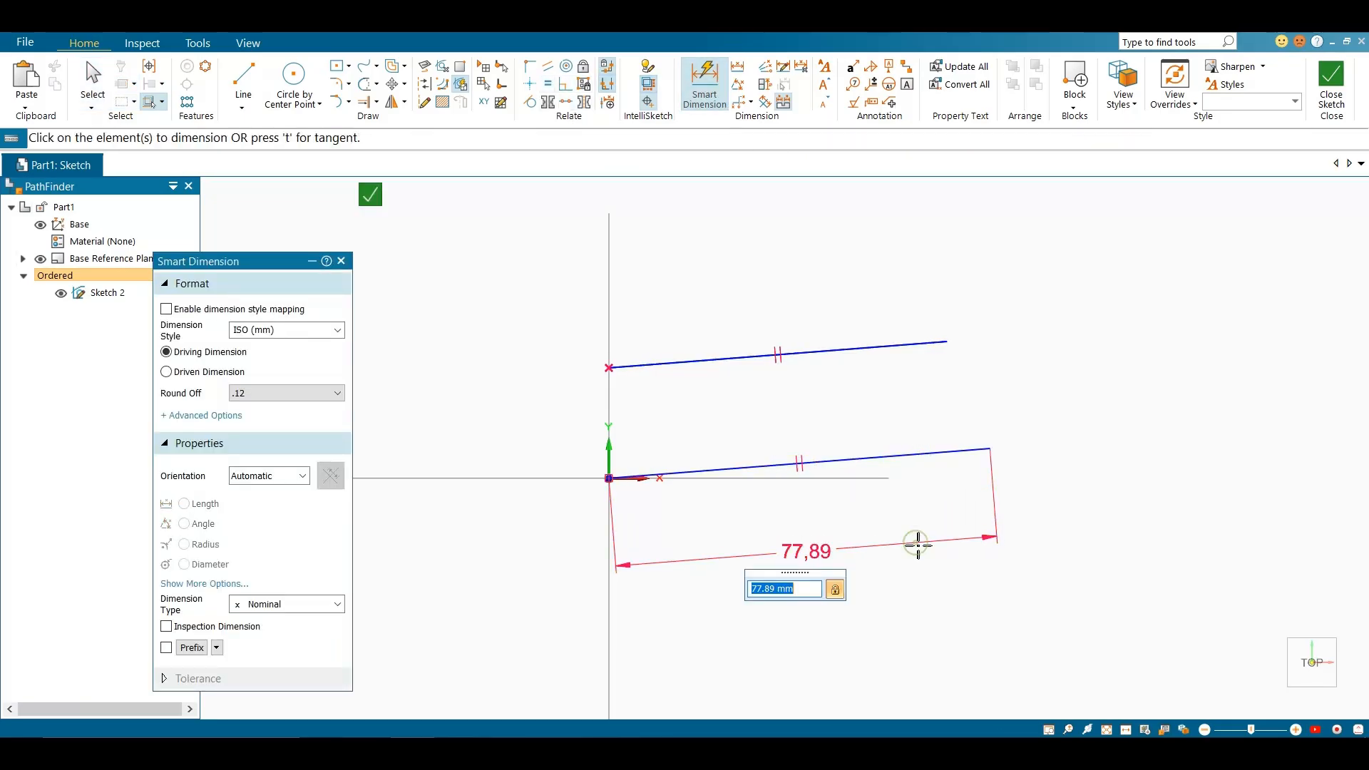
text(50)
key(Return)
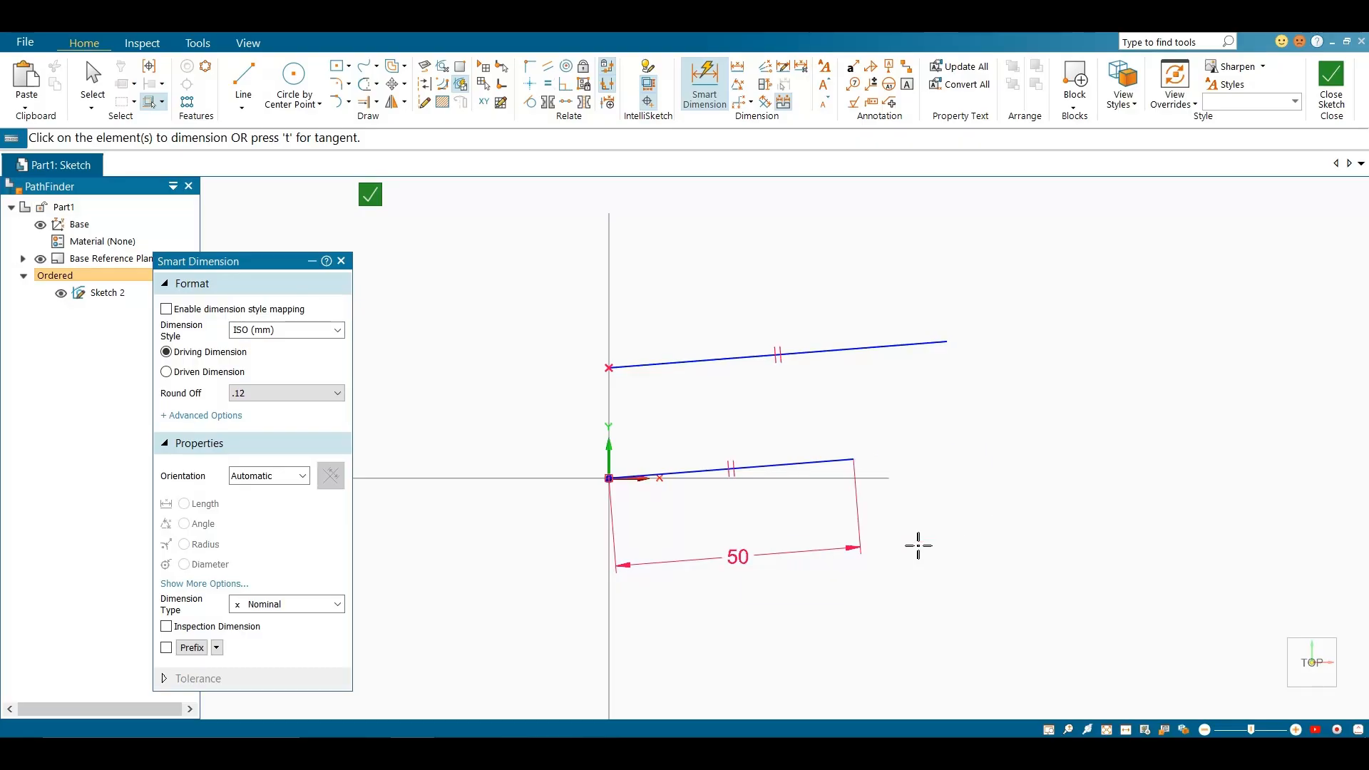
key(Escape)
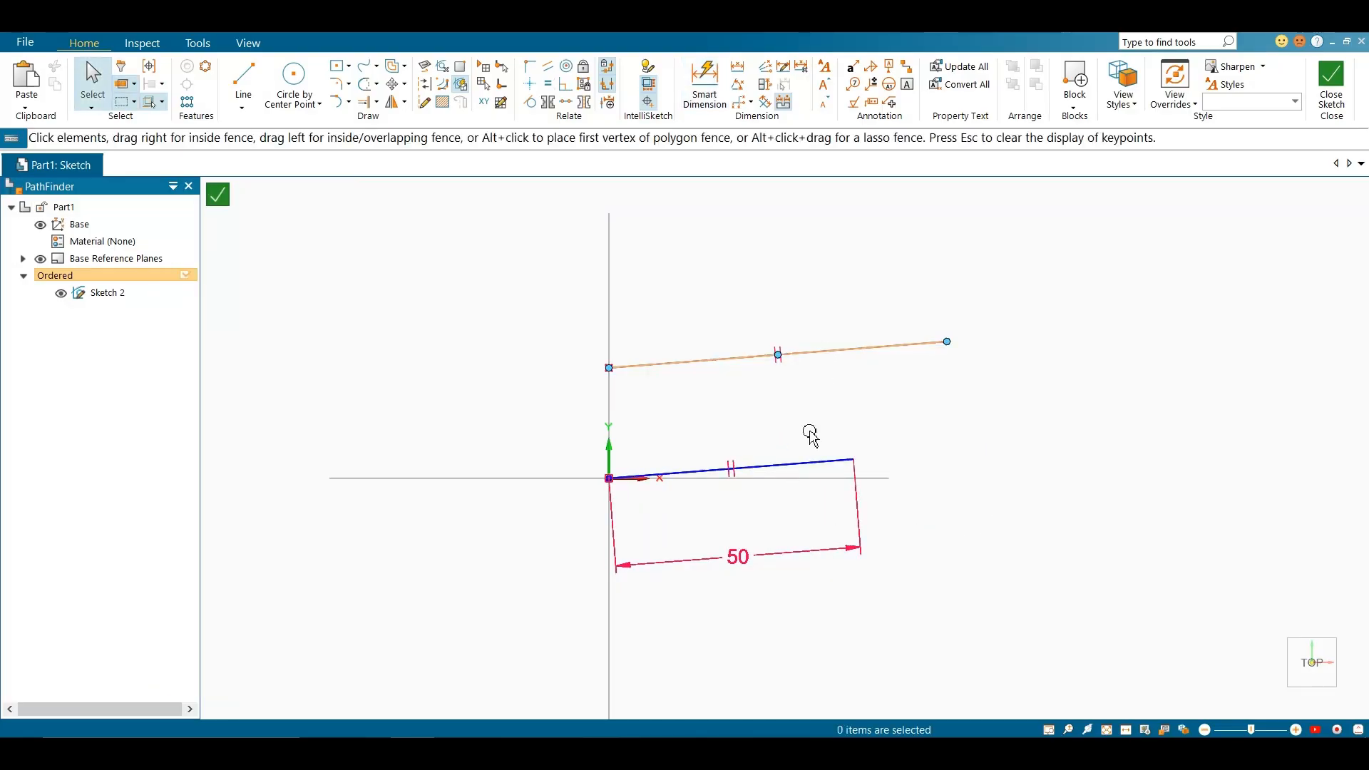
Apply an Equal relationship between the lower and upper lines, and delete both lines with the dimension
click(552, 83)
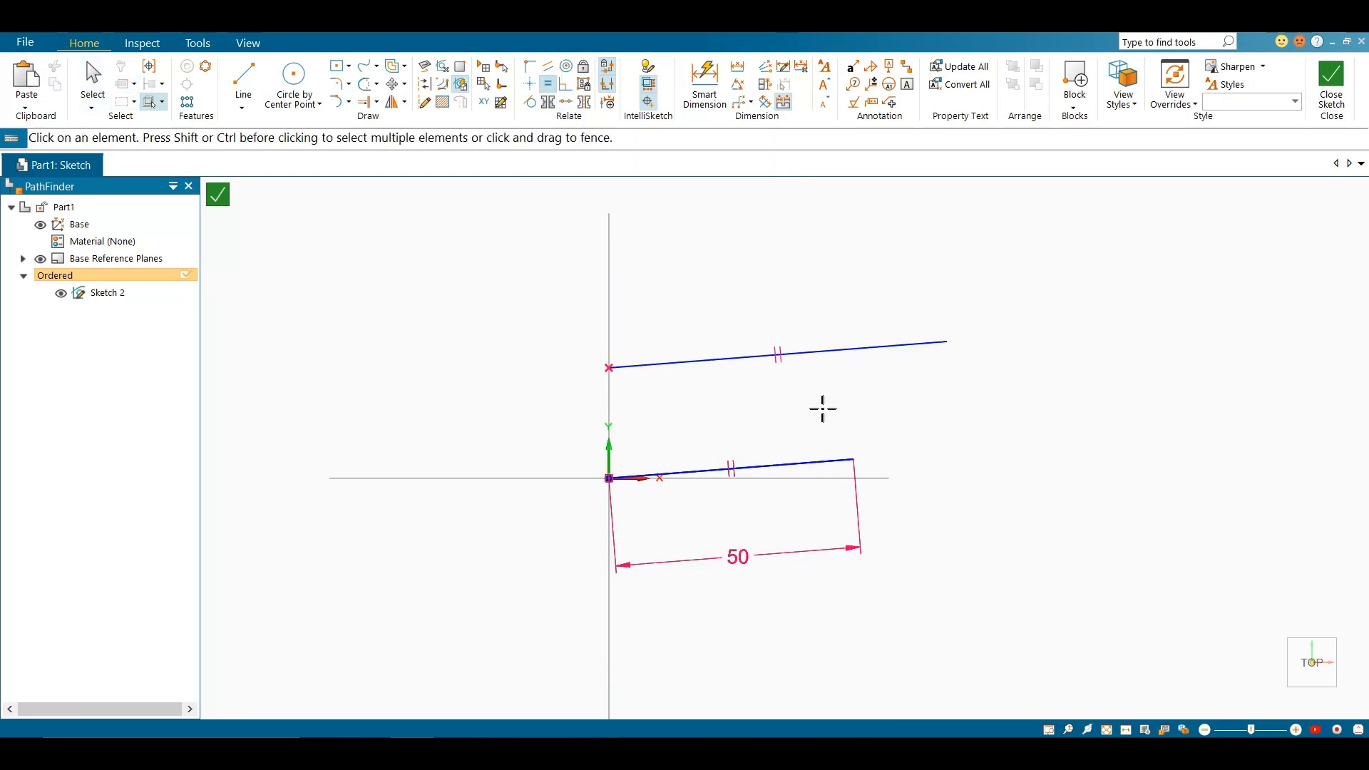
click(811, 470)
click(836, 352)
key(Escape)
drag(547, 314, 1030, 617)
key(Delete)
Draw two rectangles by center, a shorter one left of the Y axis and a tall narrow one right of it
click(338, 66)
click(507, 438)
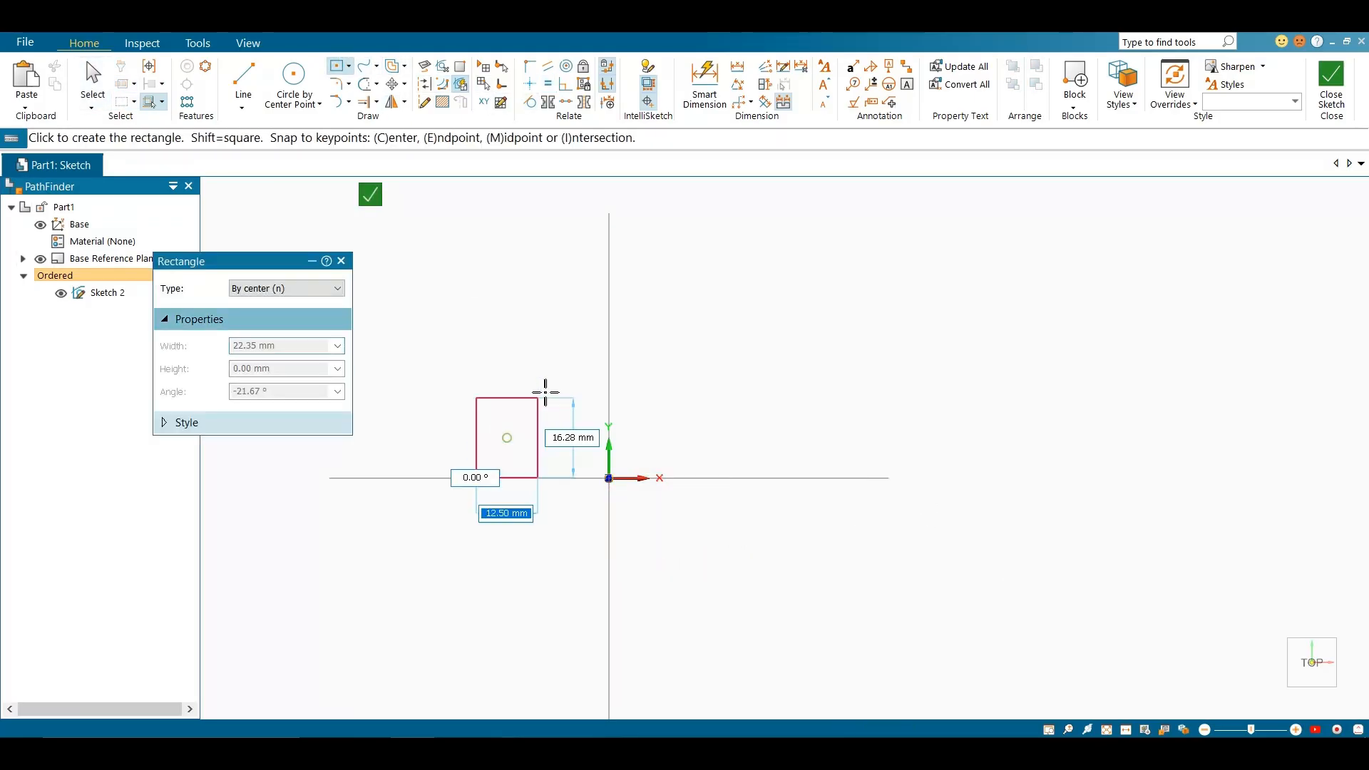
click(554, 377)
click(695, 419)
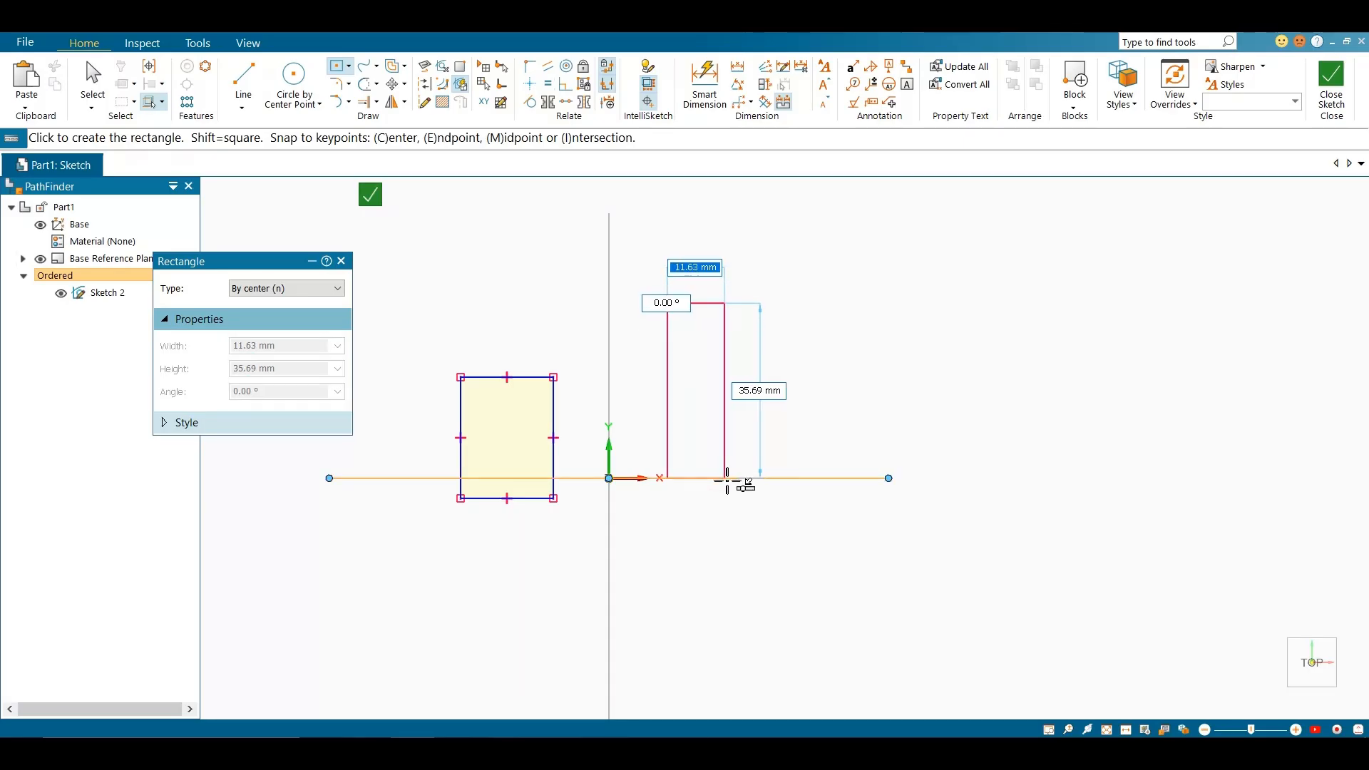
click(722, 498)
key(Escape)
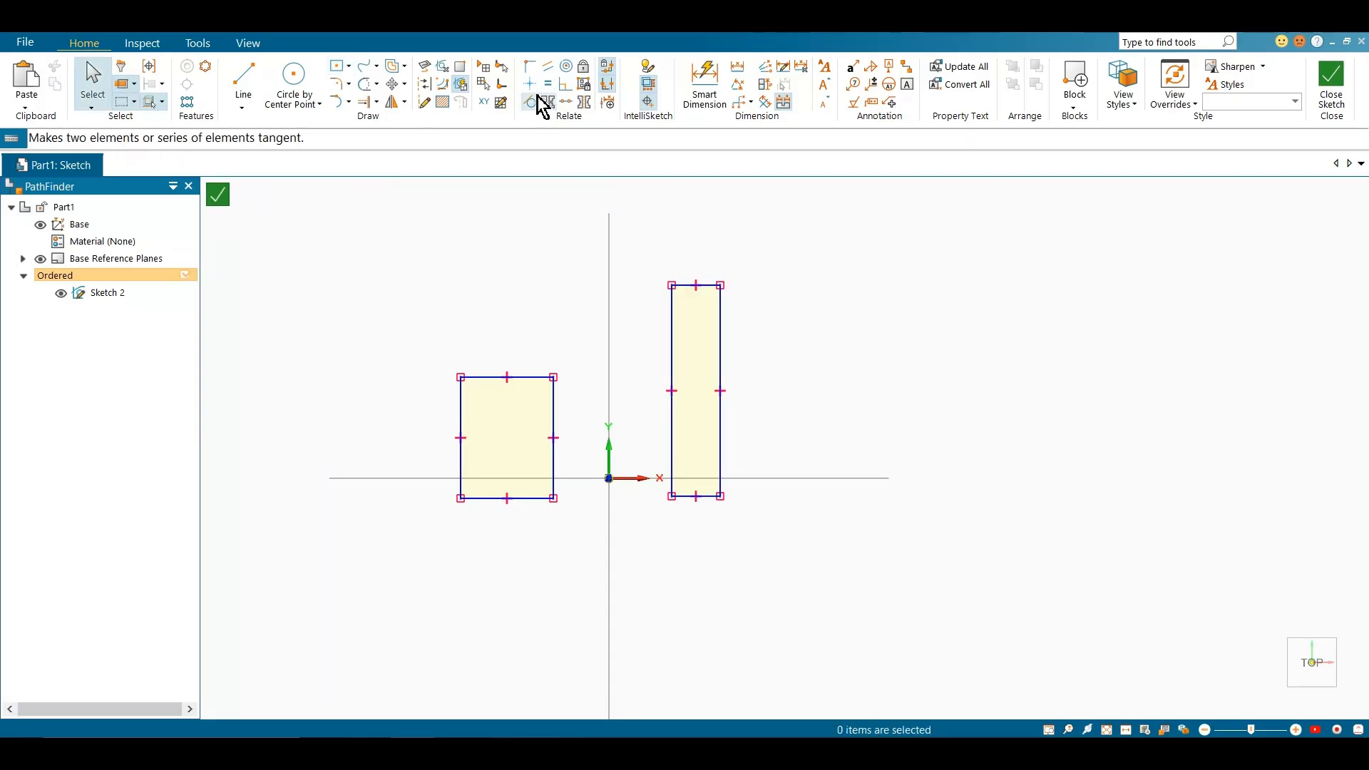
Make the facing vertical sides of the two rectangles equal with the Equal relationship, and delete both rectangles
click(553, 391)
click(671, 385)
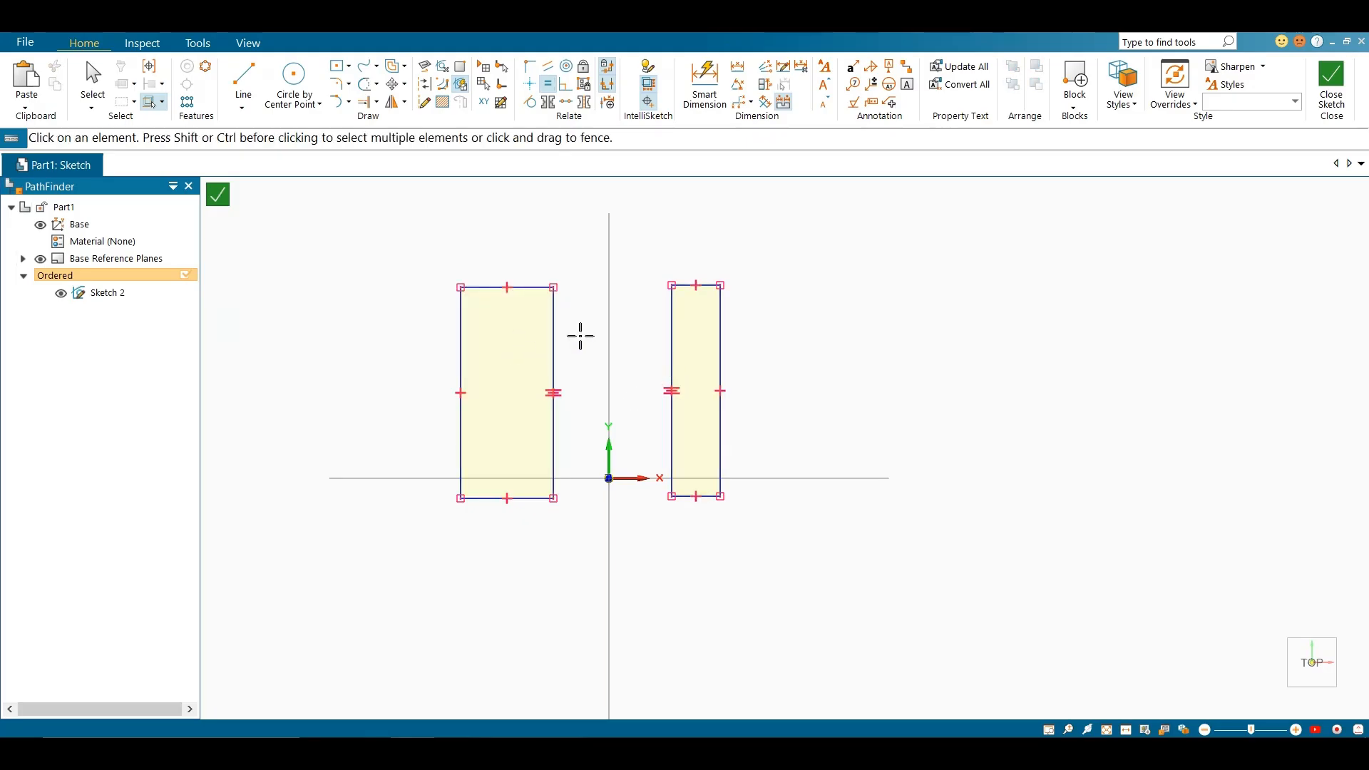
key(Escape)
drag(428, 260, 800, 537)
key(Delete)
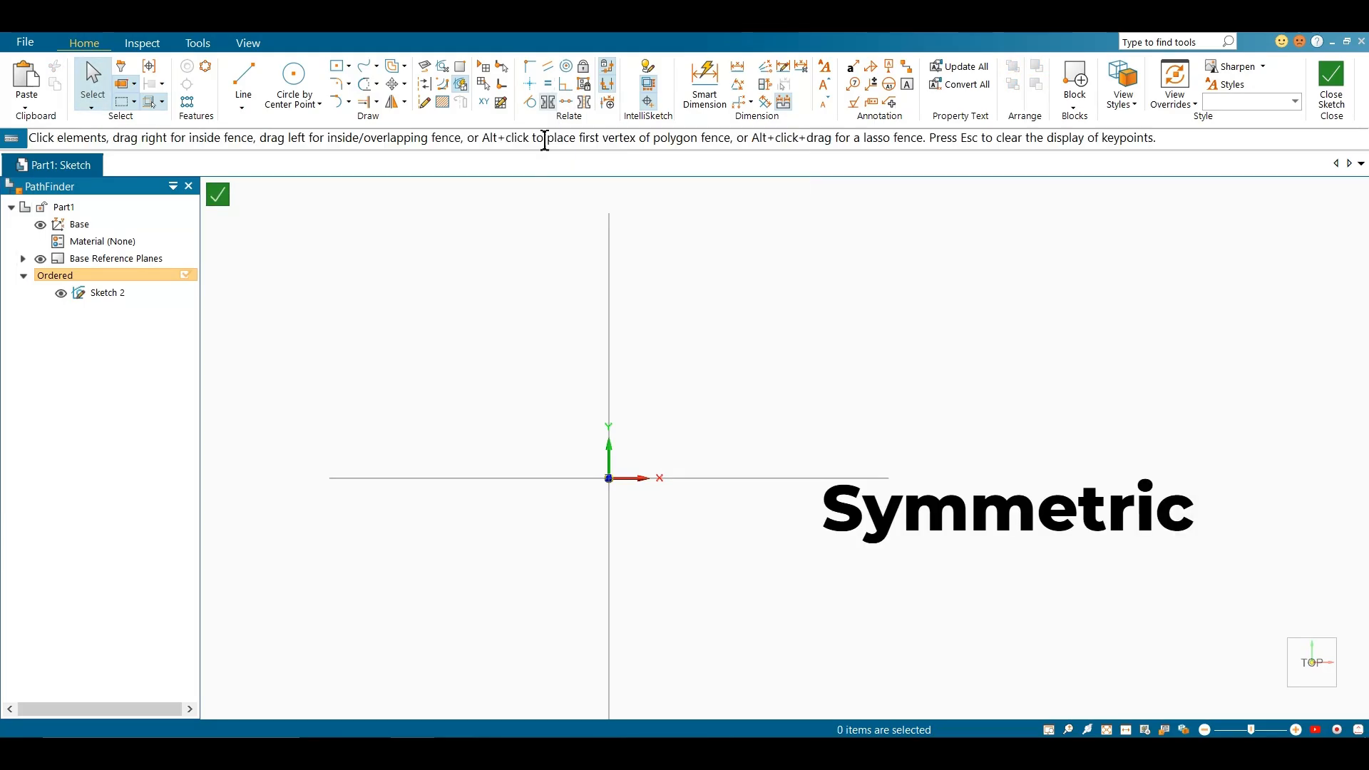
Draw a wide rectangle by center on the origin
click(335, 72)
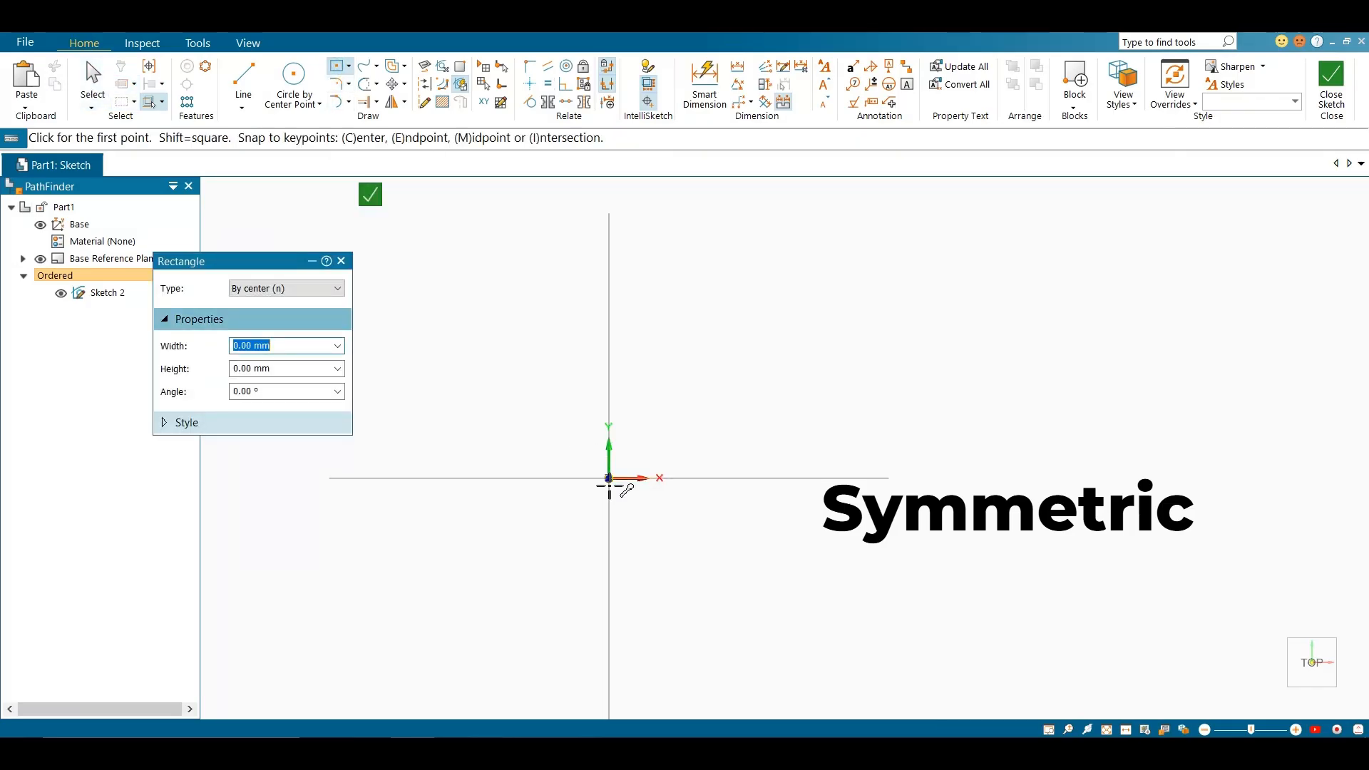
click(609, 478)
click(848, 405)
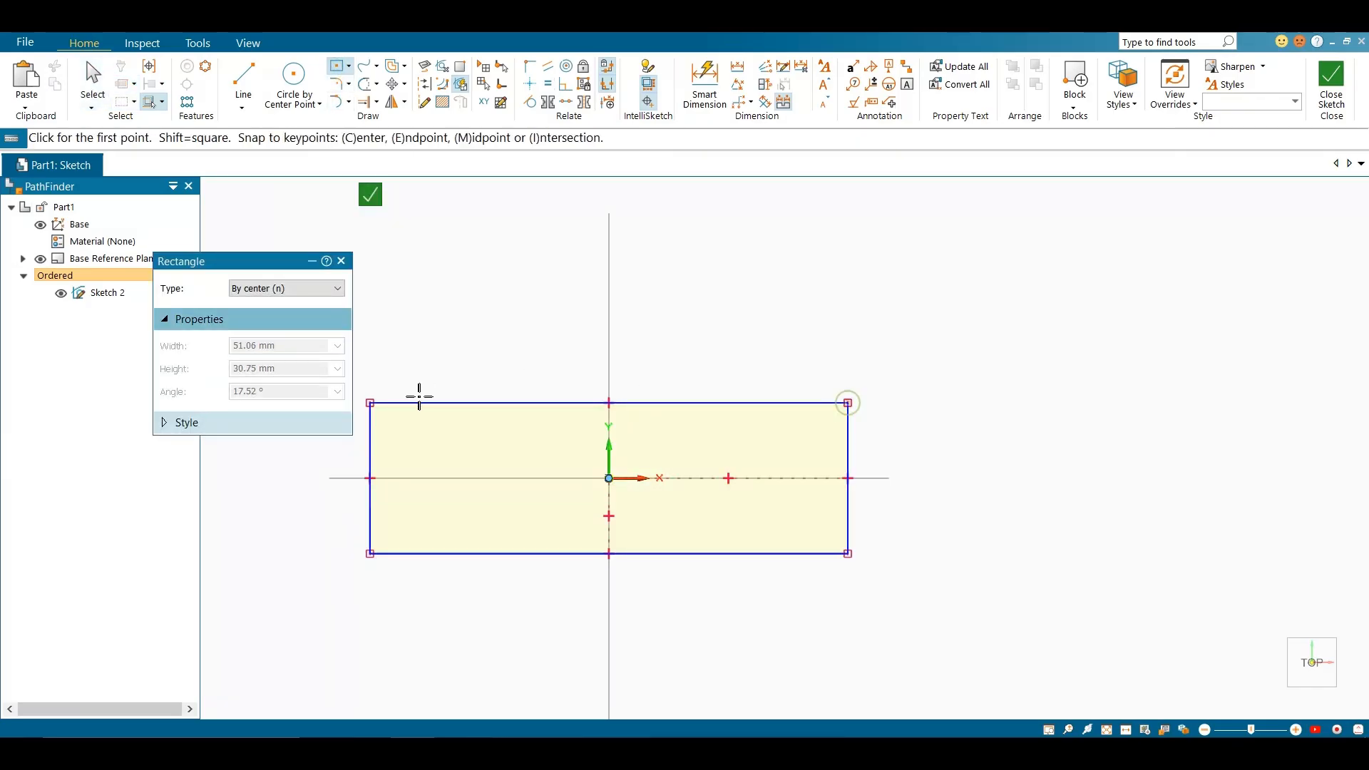
click(370, 403)
Draw two rectangles by 2 points on top of the wide one, a taller at its upper-left corner and a shorter at its upper-right
click(347, 68)
click(353, 97)
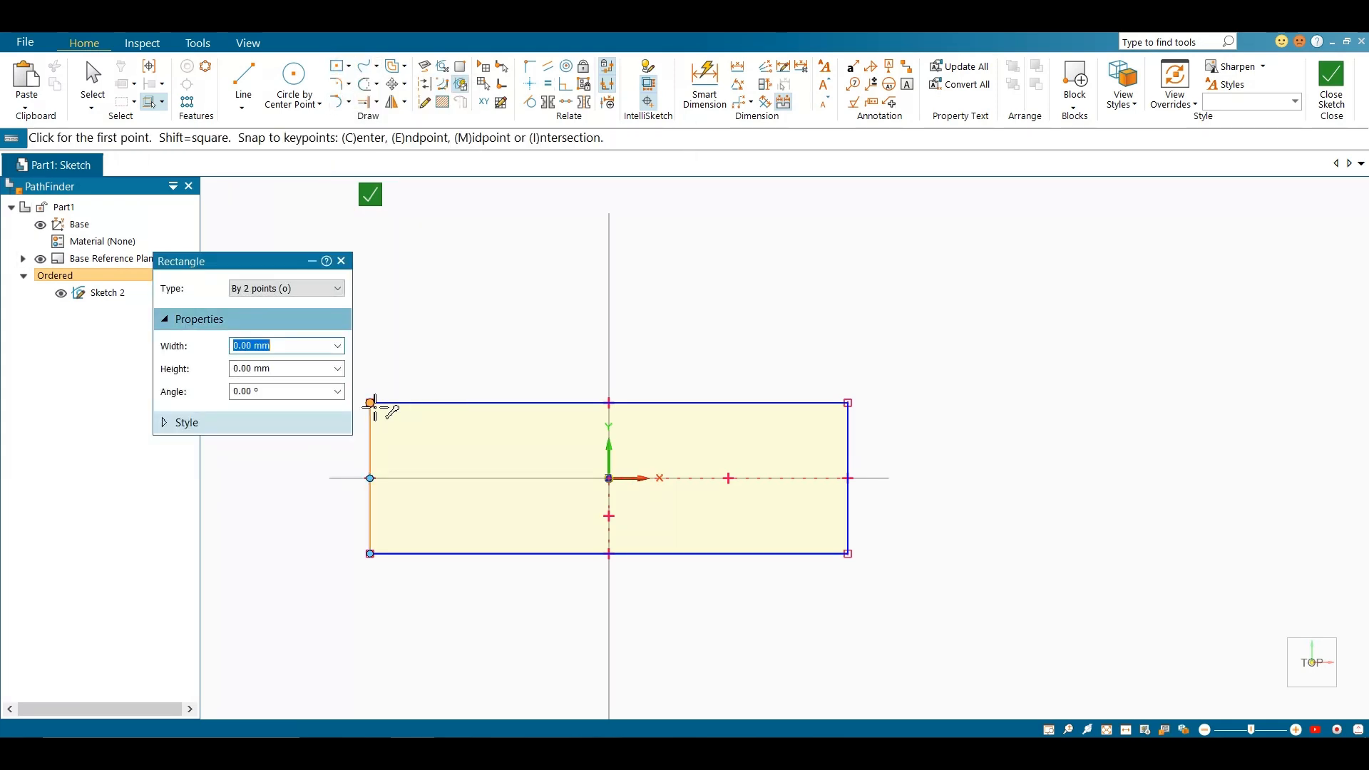
click(370, 404)
click(477, 304)
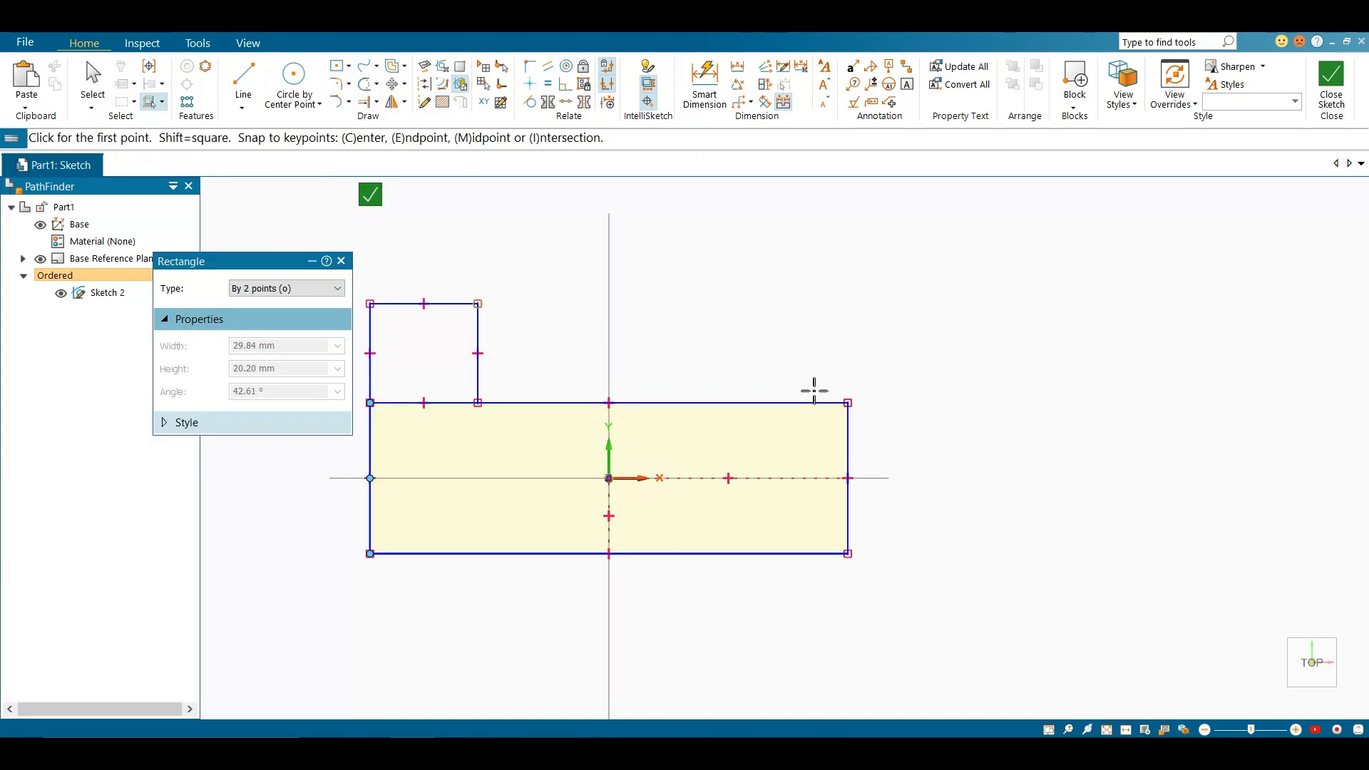
click(848, 404)
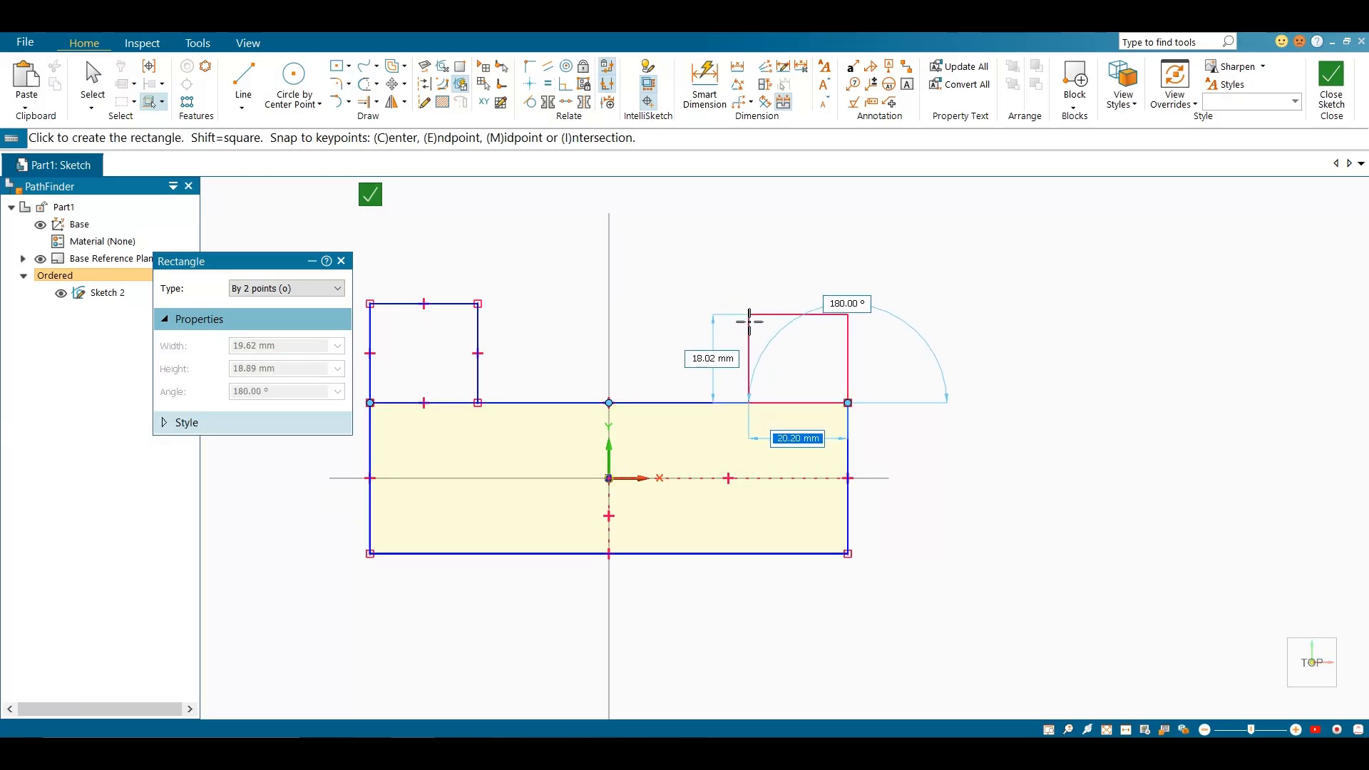
click(745, 348)
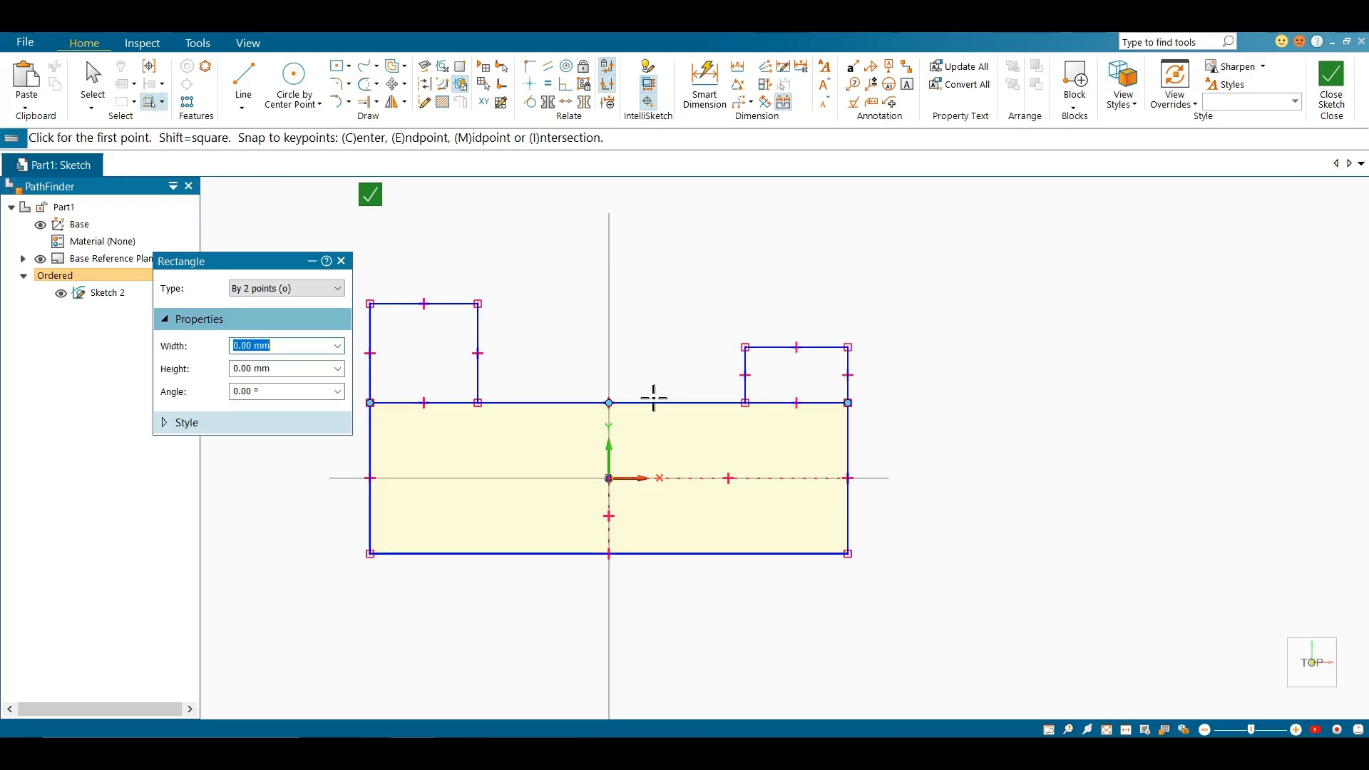
Trim the shared edge segments beneath both small rectangles to form one continuous U-shaped profile
click(367, 83)
drag(442, 385, 461, 430)
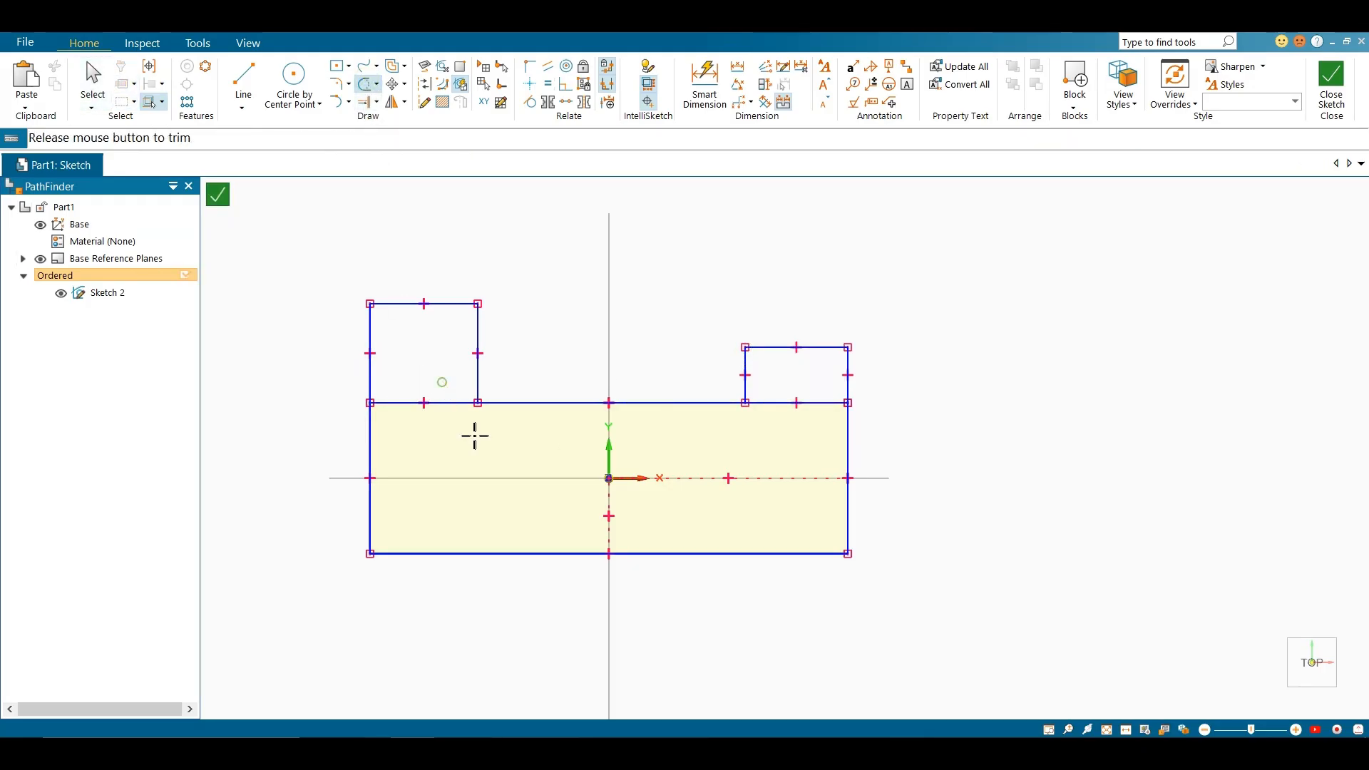
drag(784, 379, 791, 434)
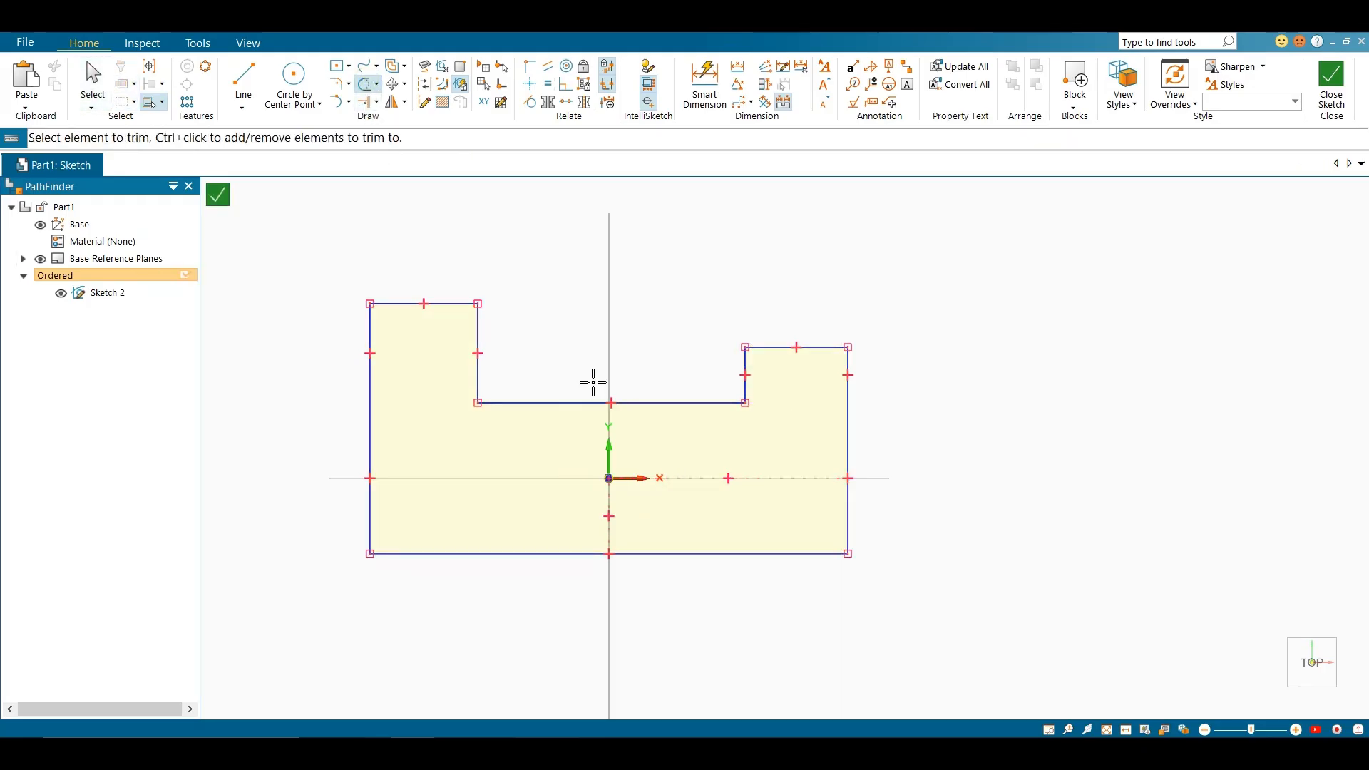
scroll(620, 392, up, 1)
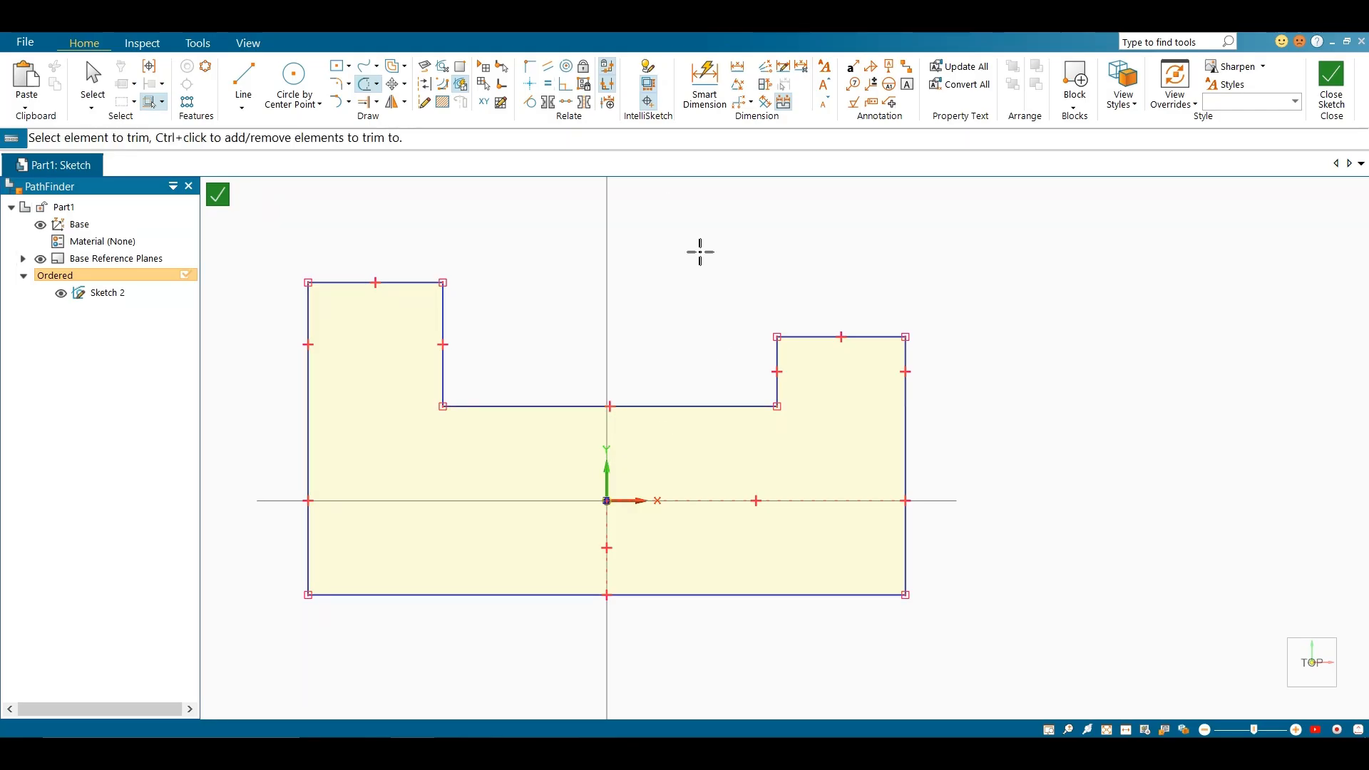
Align the midpoint of the profile's recessed middle edge vertically with the origin using the Horizontal/Vertical relationship
click(530, 84)
click(609, 406)
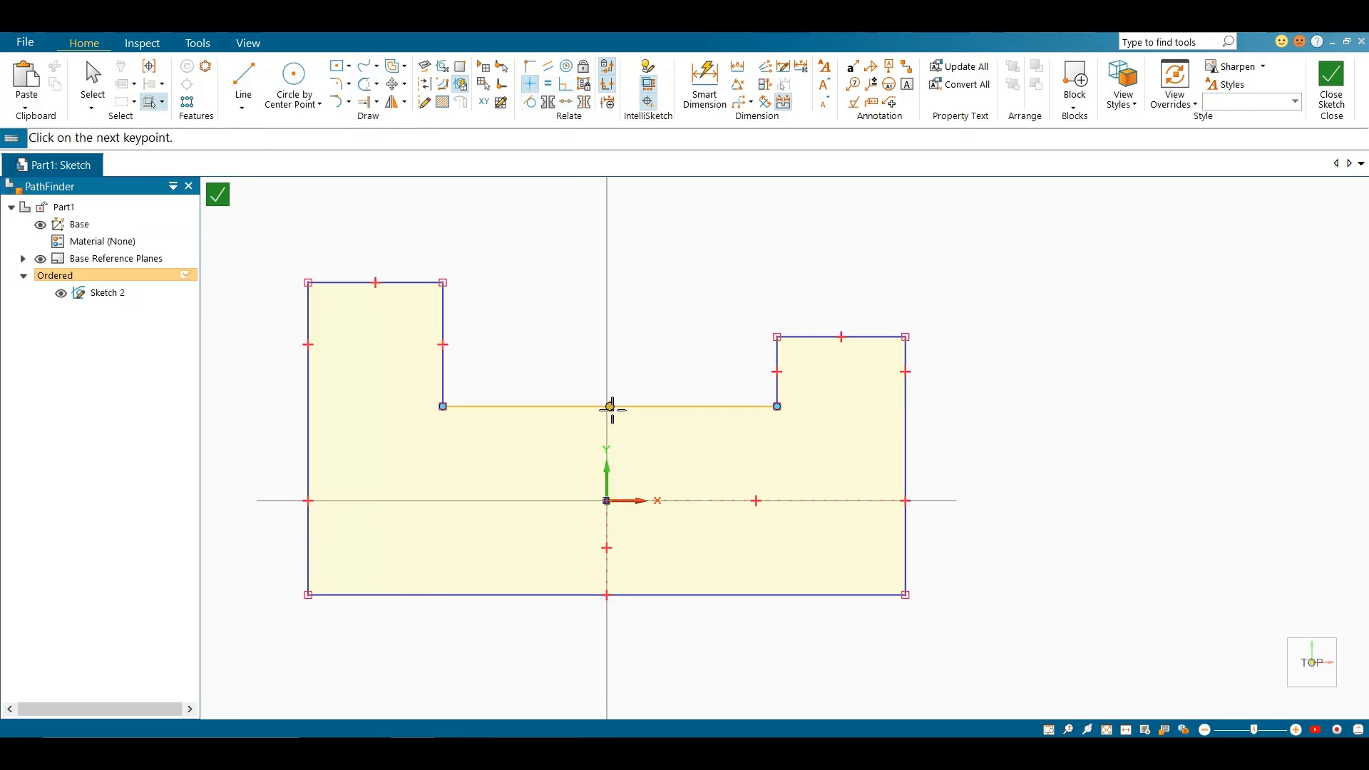
click(607, 501)
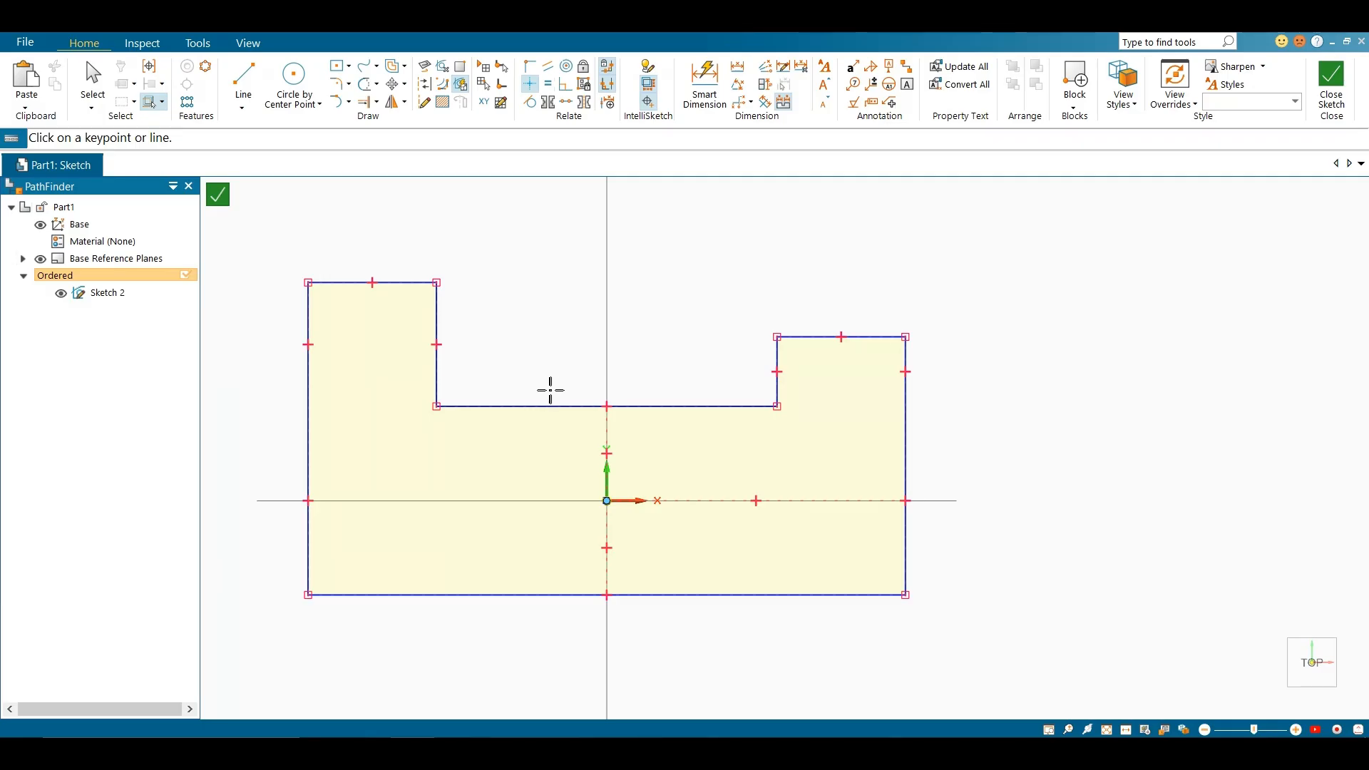
key(Escape)
scroll(556, 369, up, 1)
scroll(698, 385, down, 1)
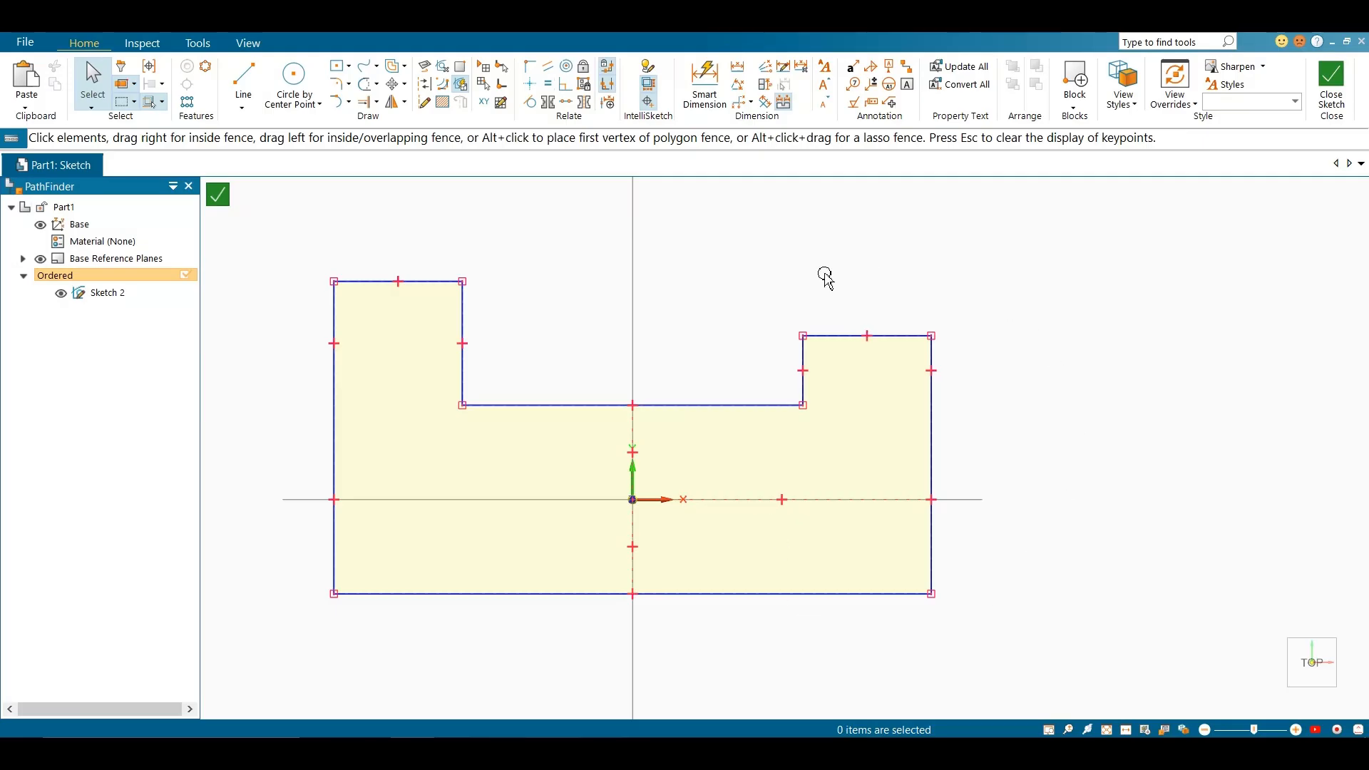
Make the two inner vertical sides of the U-shaped profile symmetric about the vertical axis with the Symmetric relationship
click(547, 102)
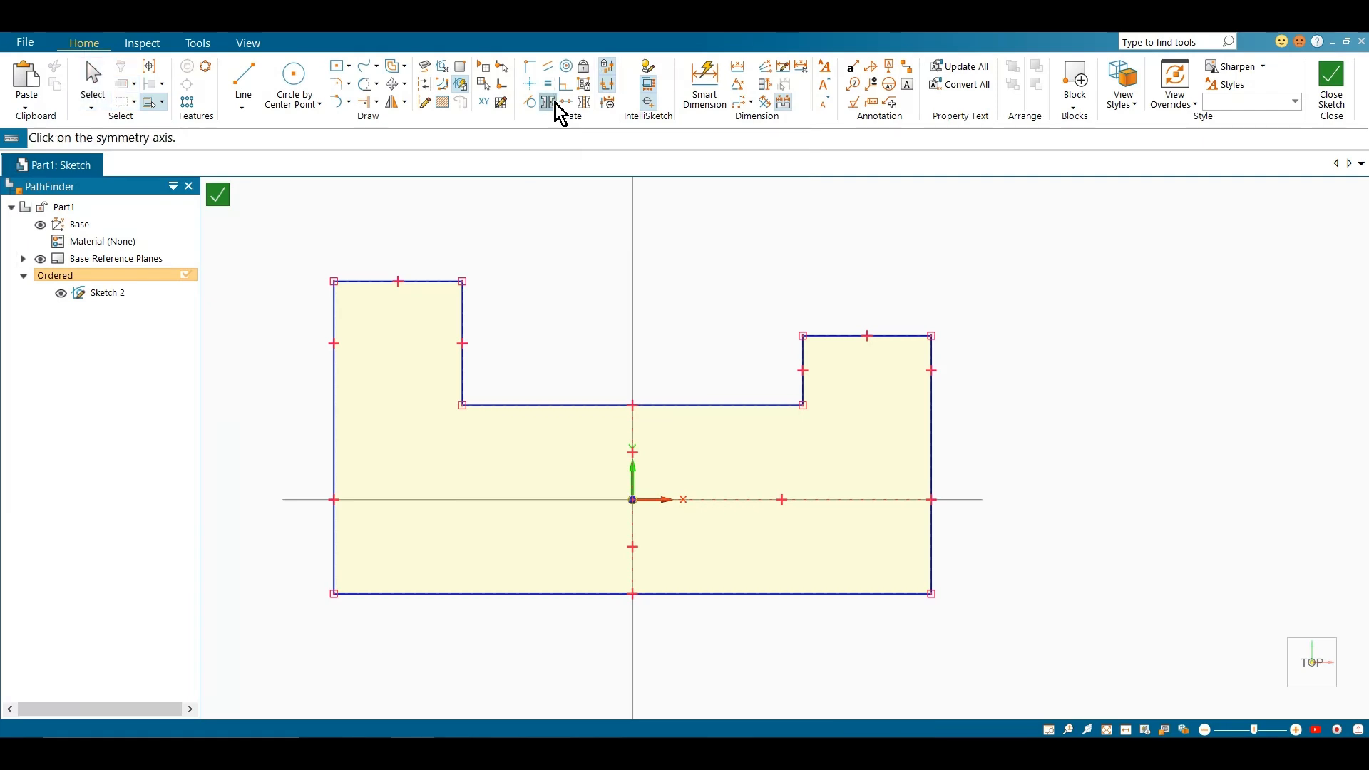
click(633, 489)
click(461, 373)
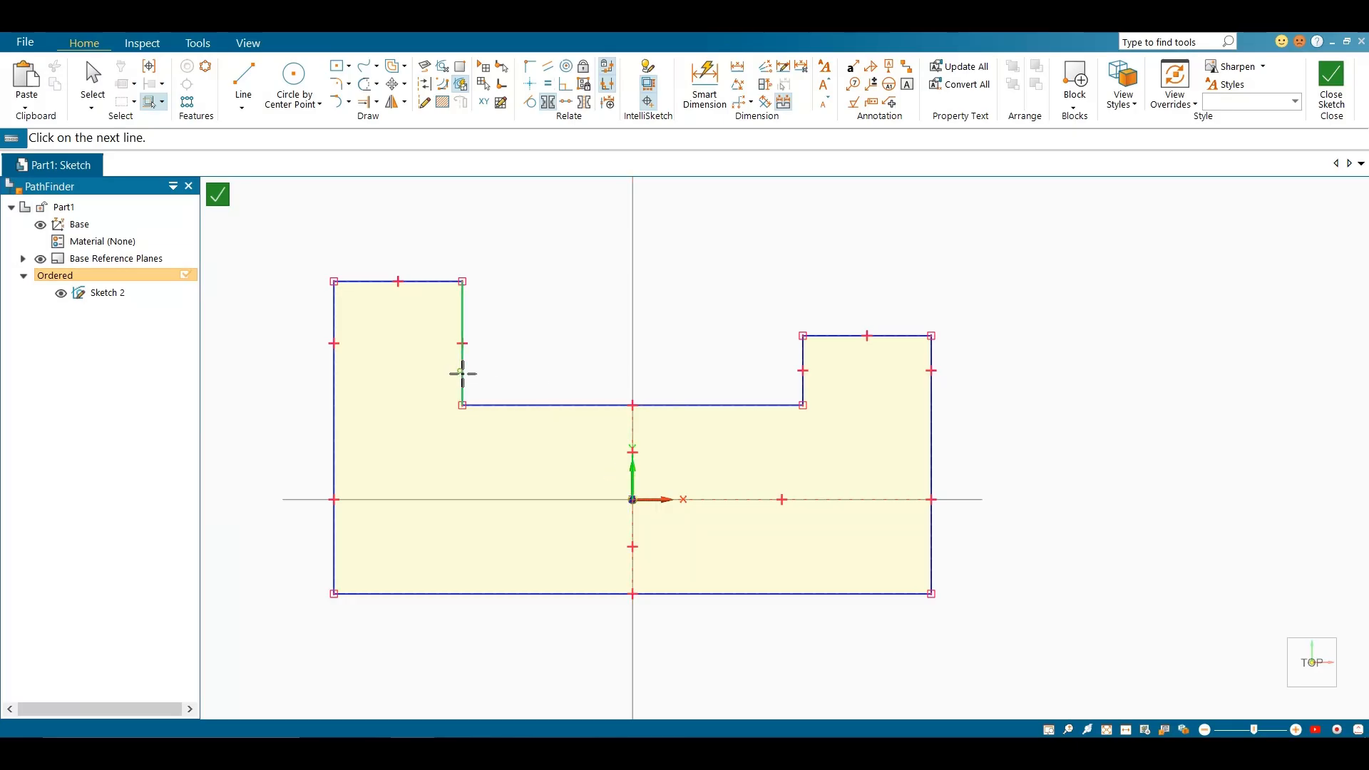
click(803, 391)
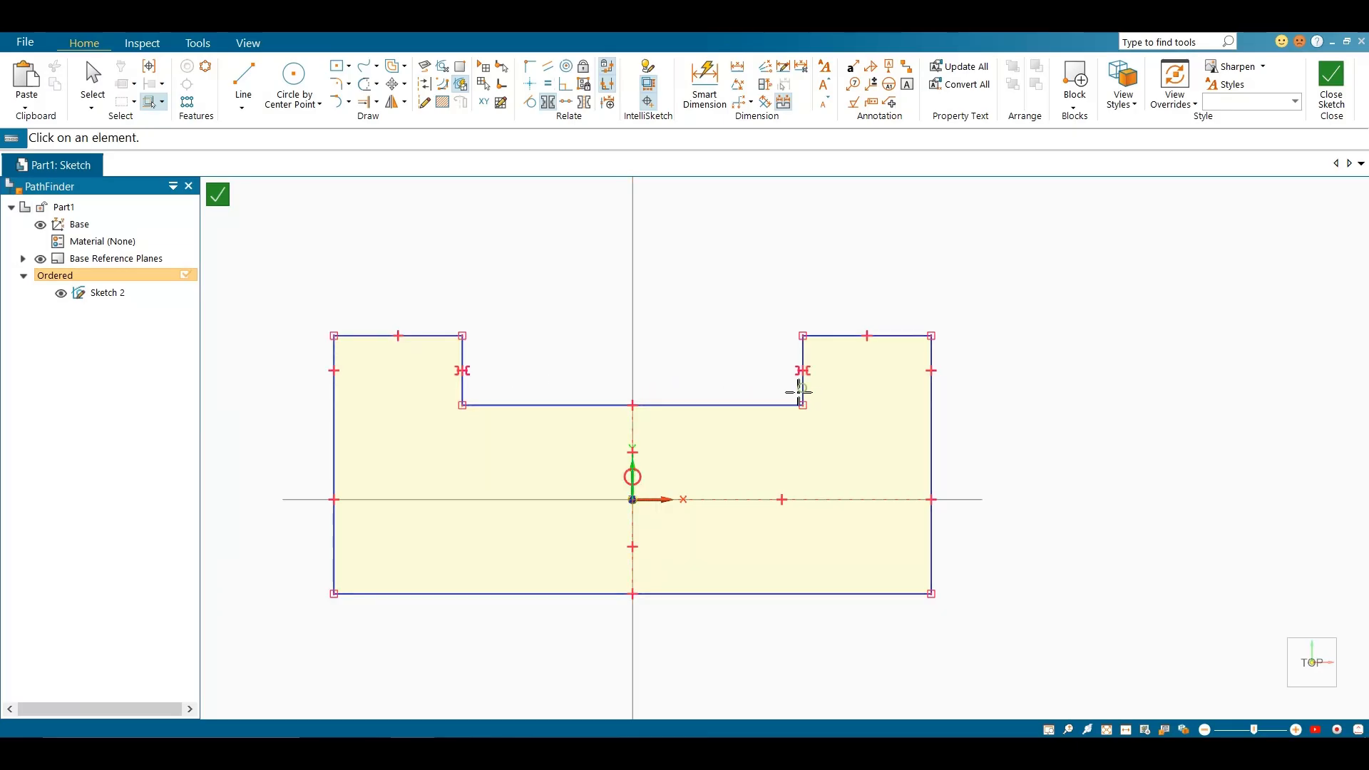
scroll(519, 363, up, 1)
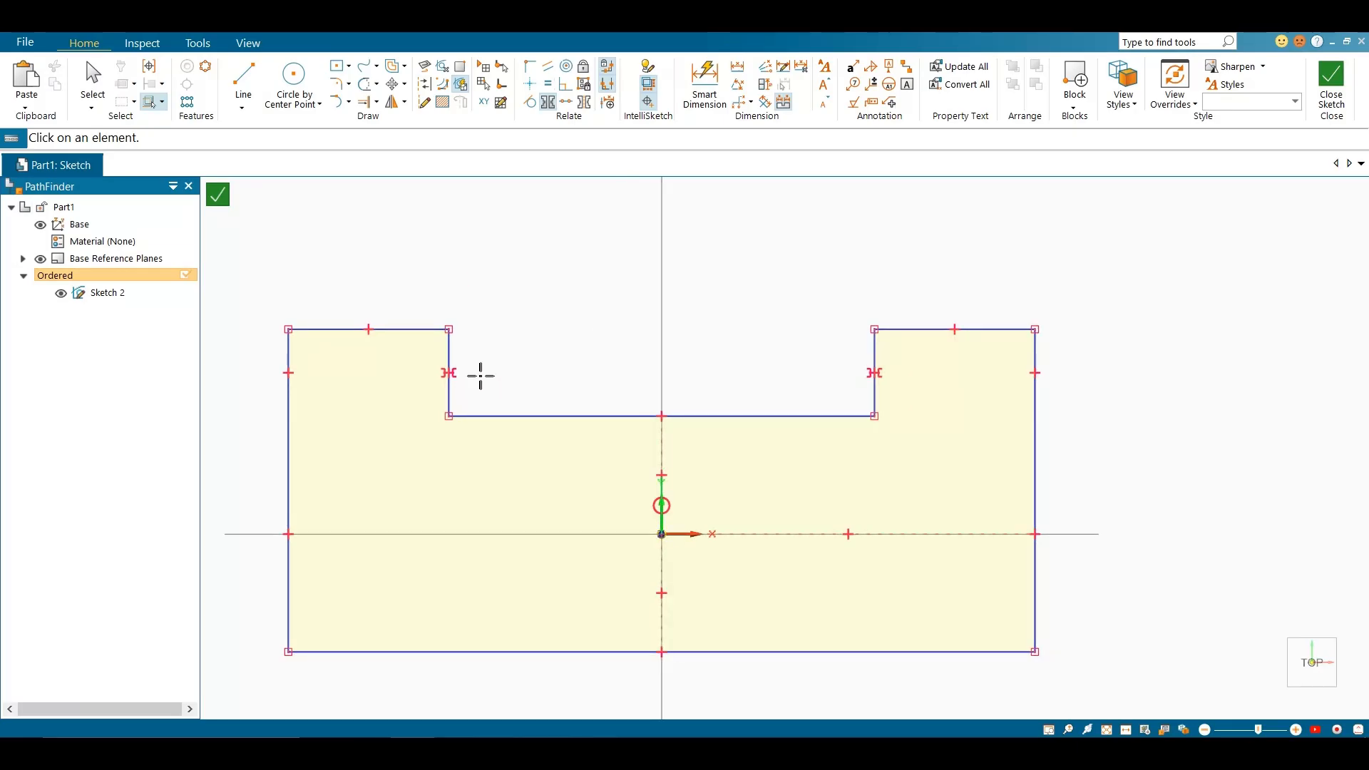
key(Escape)
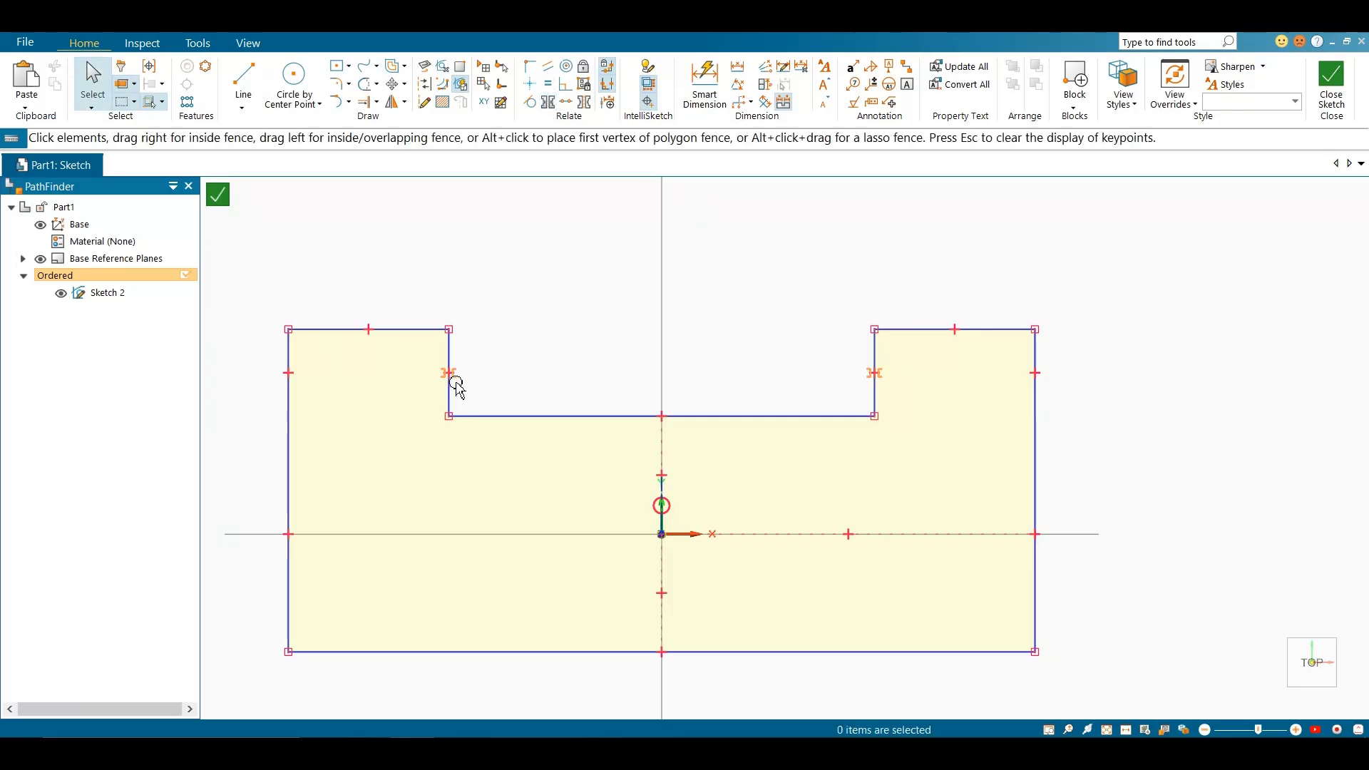
Dimension the inner vertical side of the profile's left arm with Smart Dimension and set it to 20 mm
click(708, 107)
click(450, 378)
click(535, 361)
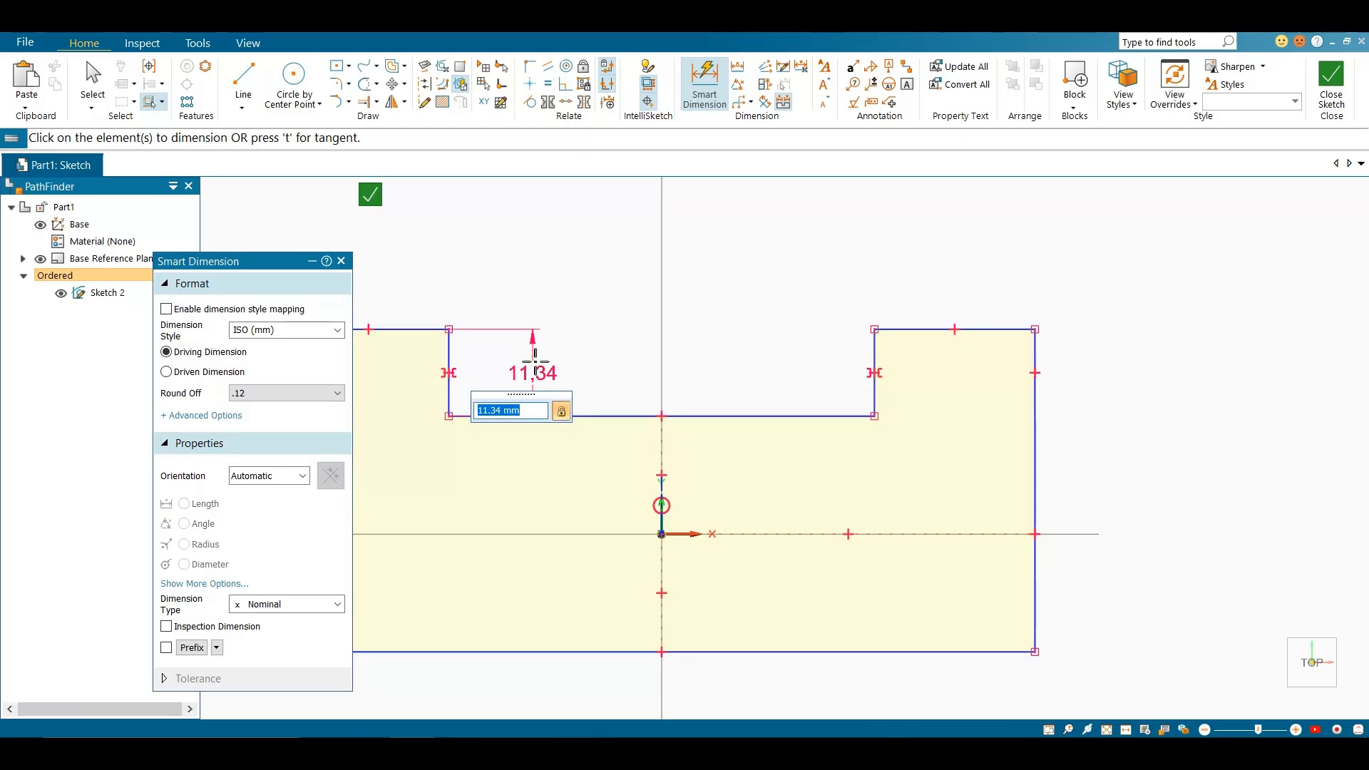
text(20)
key(Return)
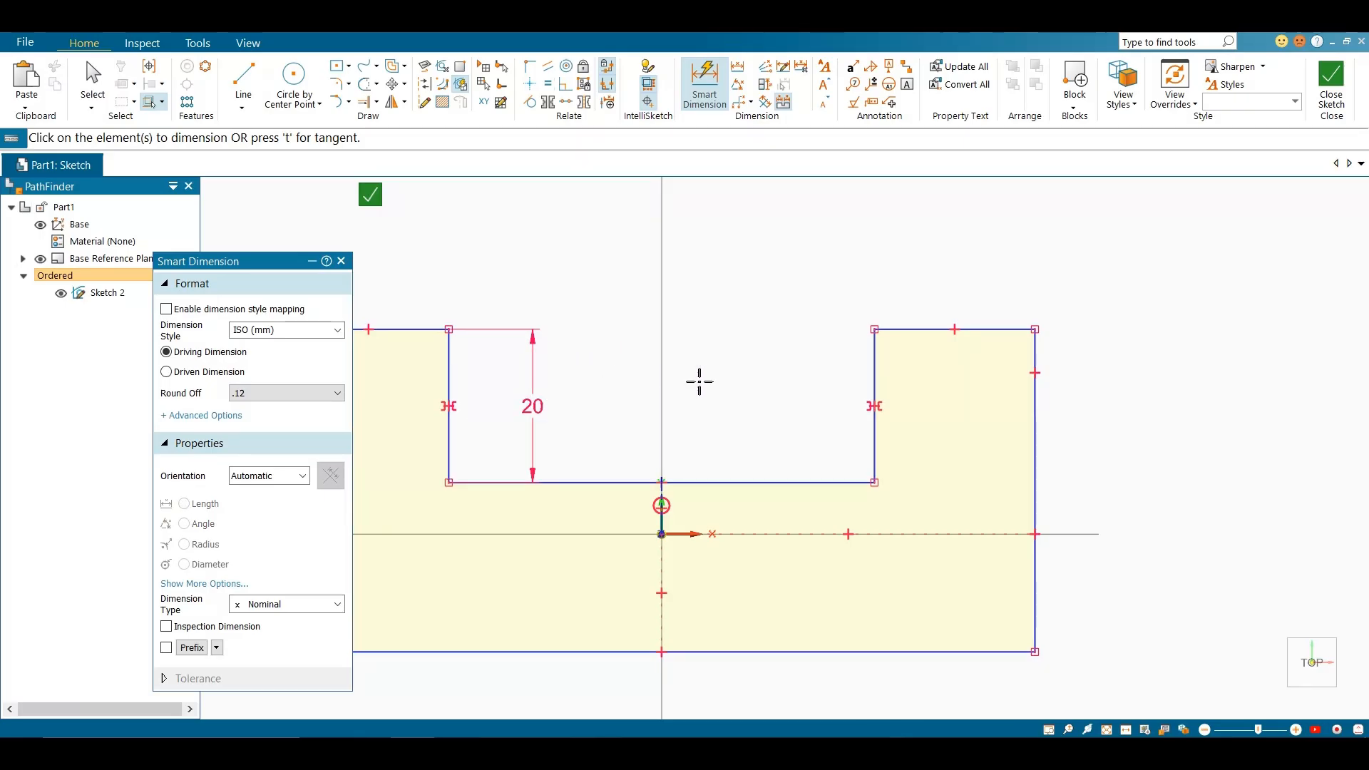
key(Escape)
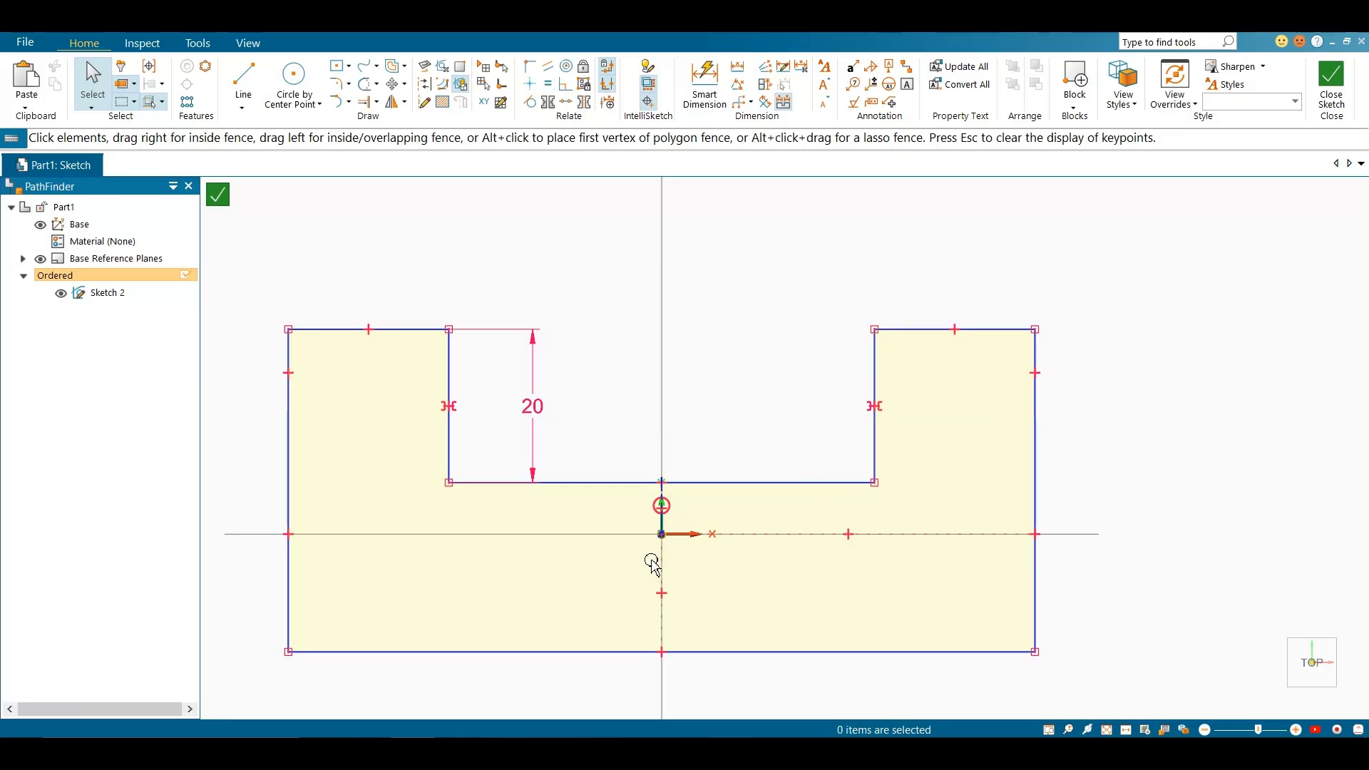
Delete the entire U-shaped profile along with its dimension and relationships
scroll(652, 565, up, 5)
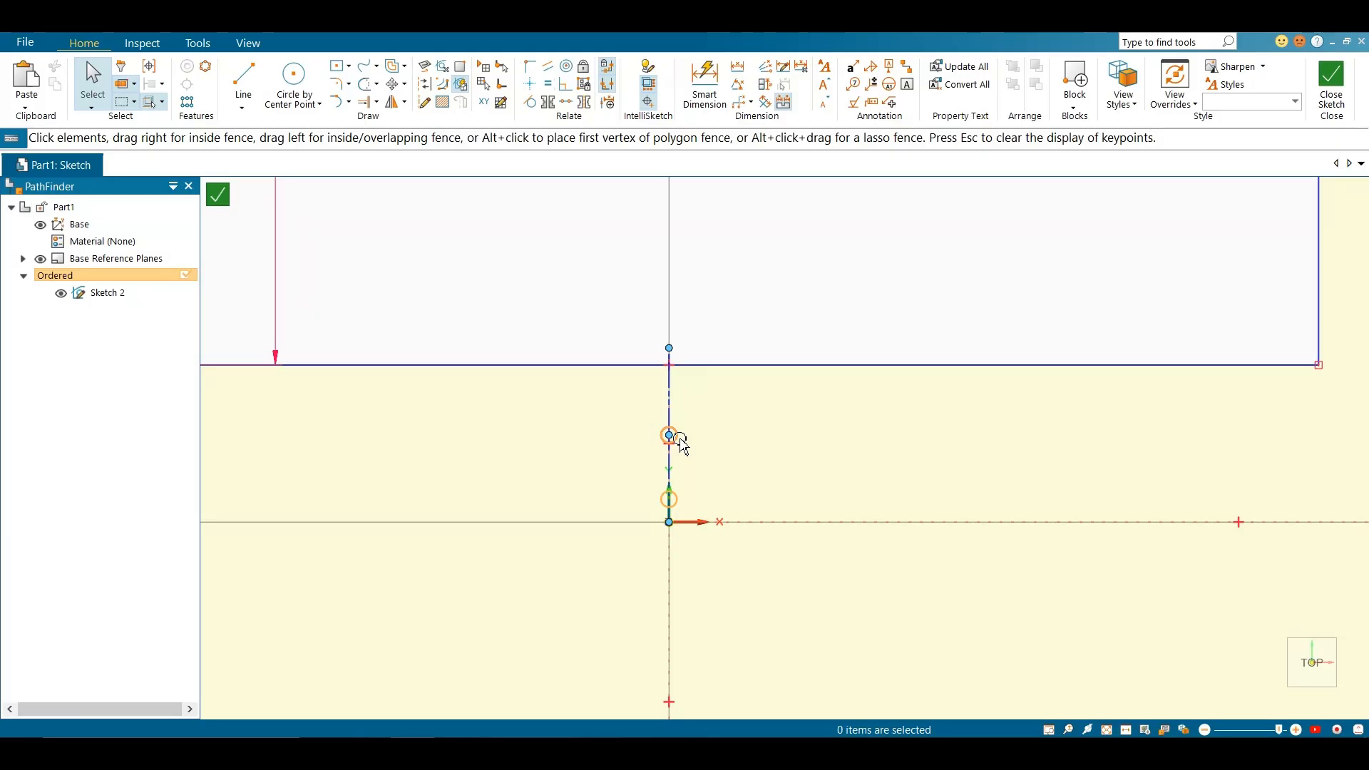
scroll(697, 459, down, 5)
scroll(696, 468, up, 5)
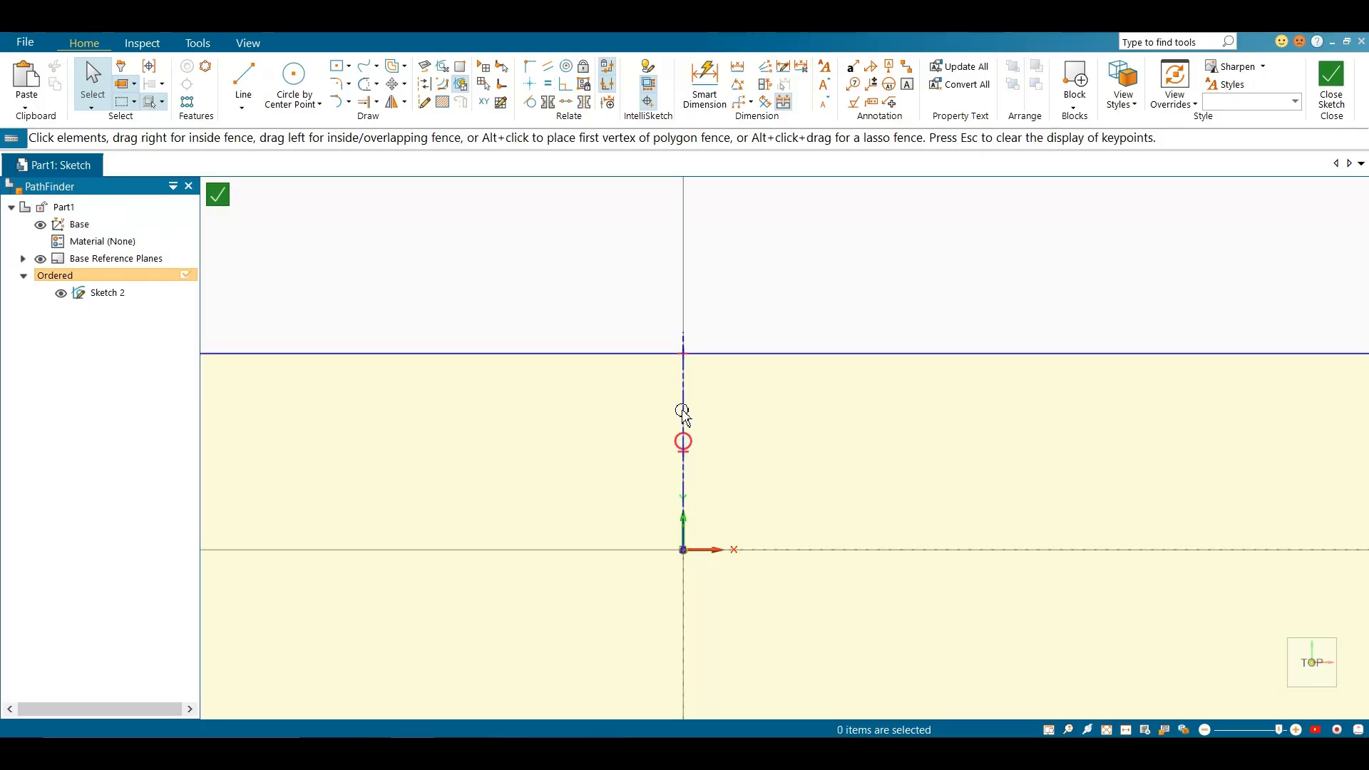
scroll(730, 390, down, 5)
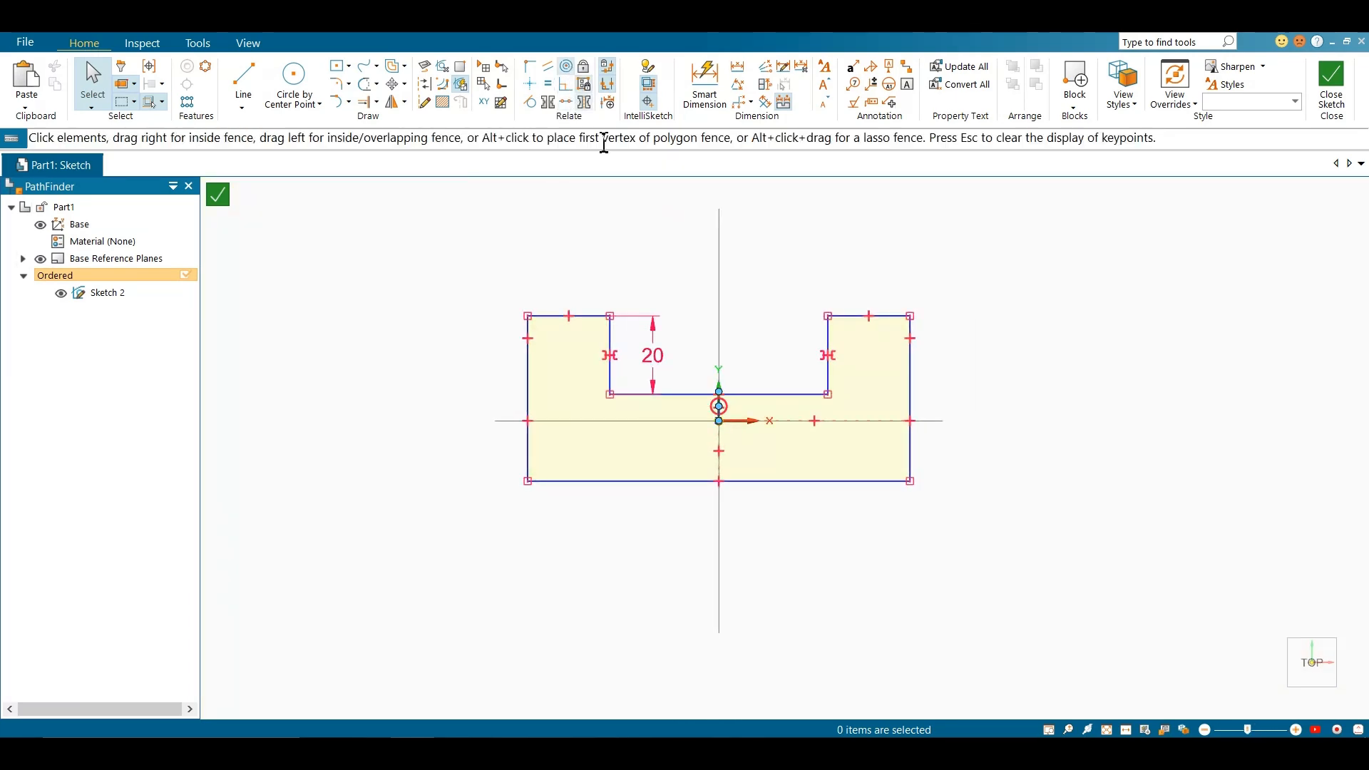
drag(505, 229, 996, 605)
key(Delete)
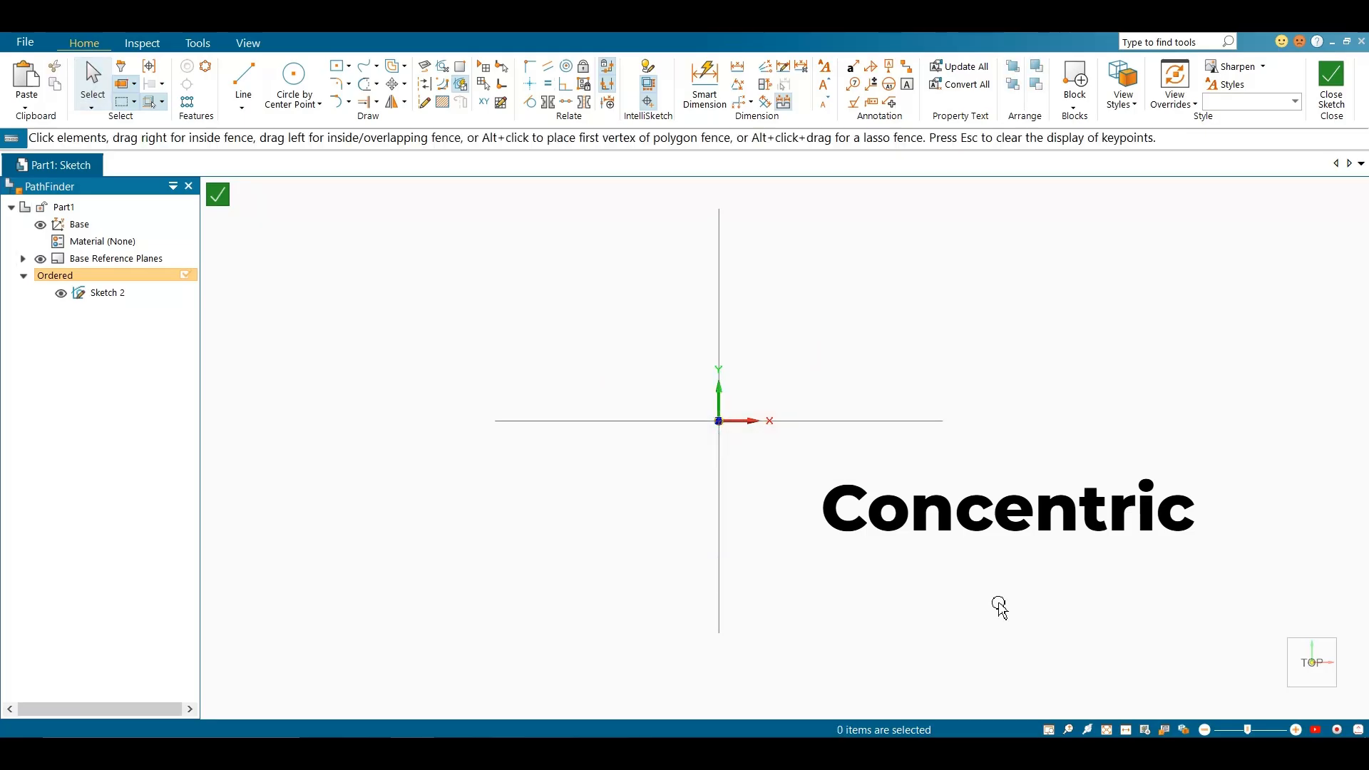
Draw two circles by center point, a larger one on the origin and a smaller one to its upper right
click(314, 89)
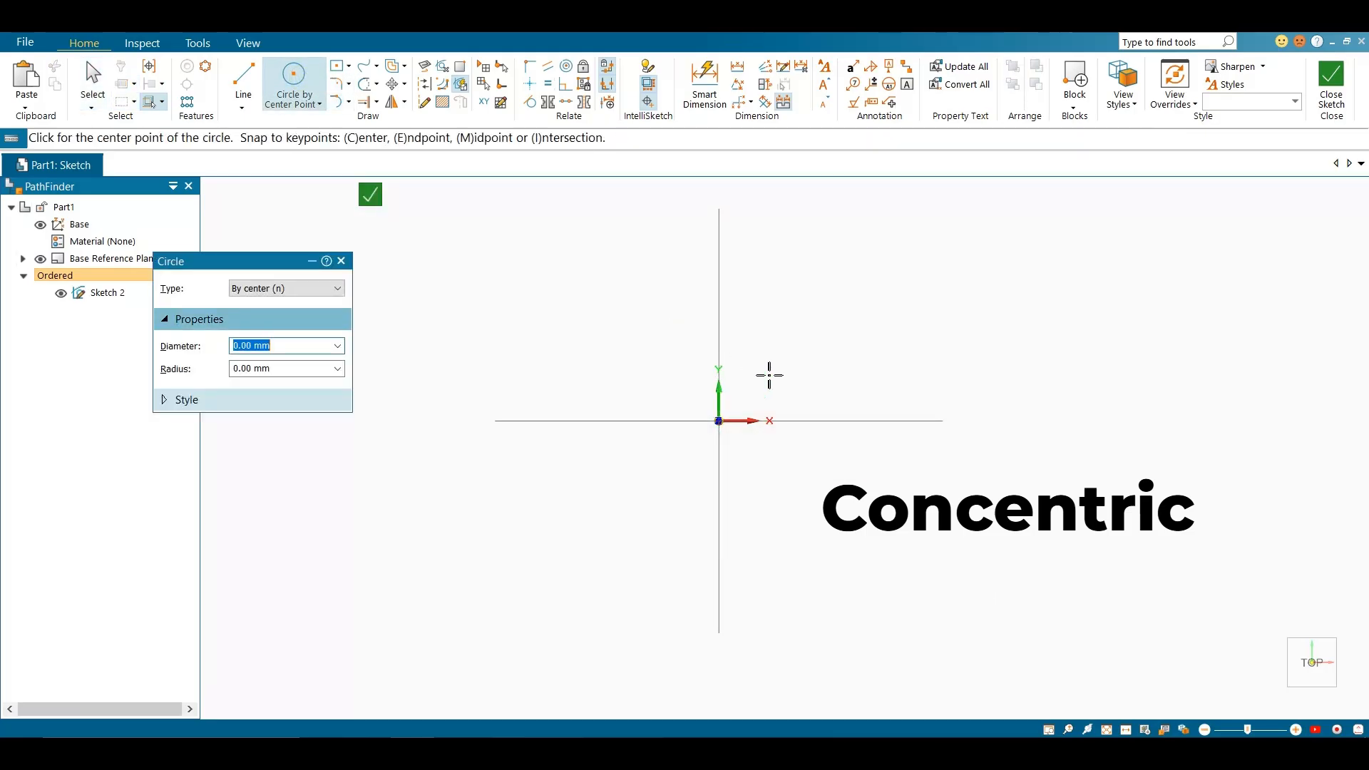
click(719, 420)
click(800, 334)
scroll(801, 449, down, 2)
click(856, 332)
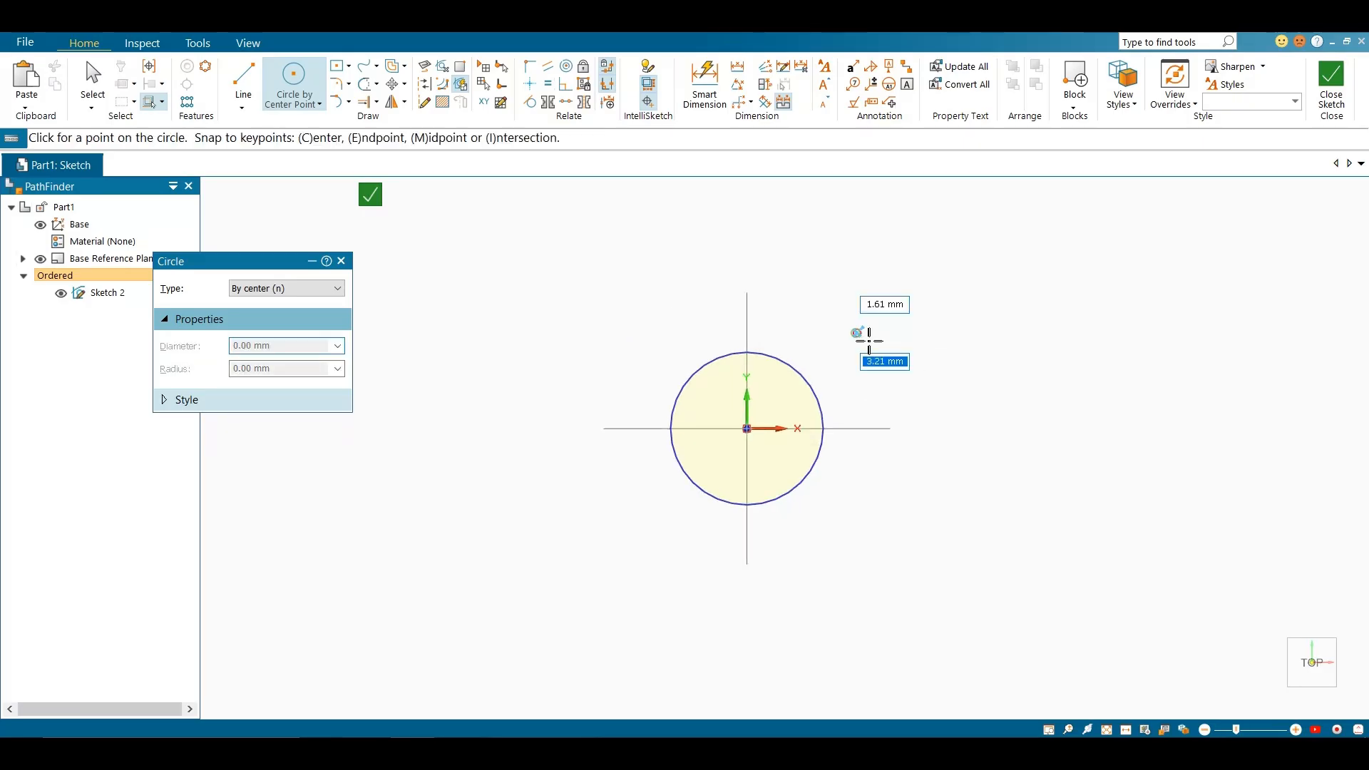
click(911, 365)
key(Escape)
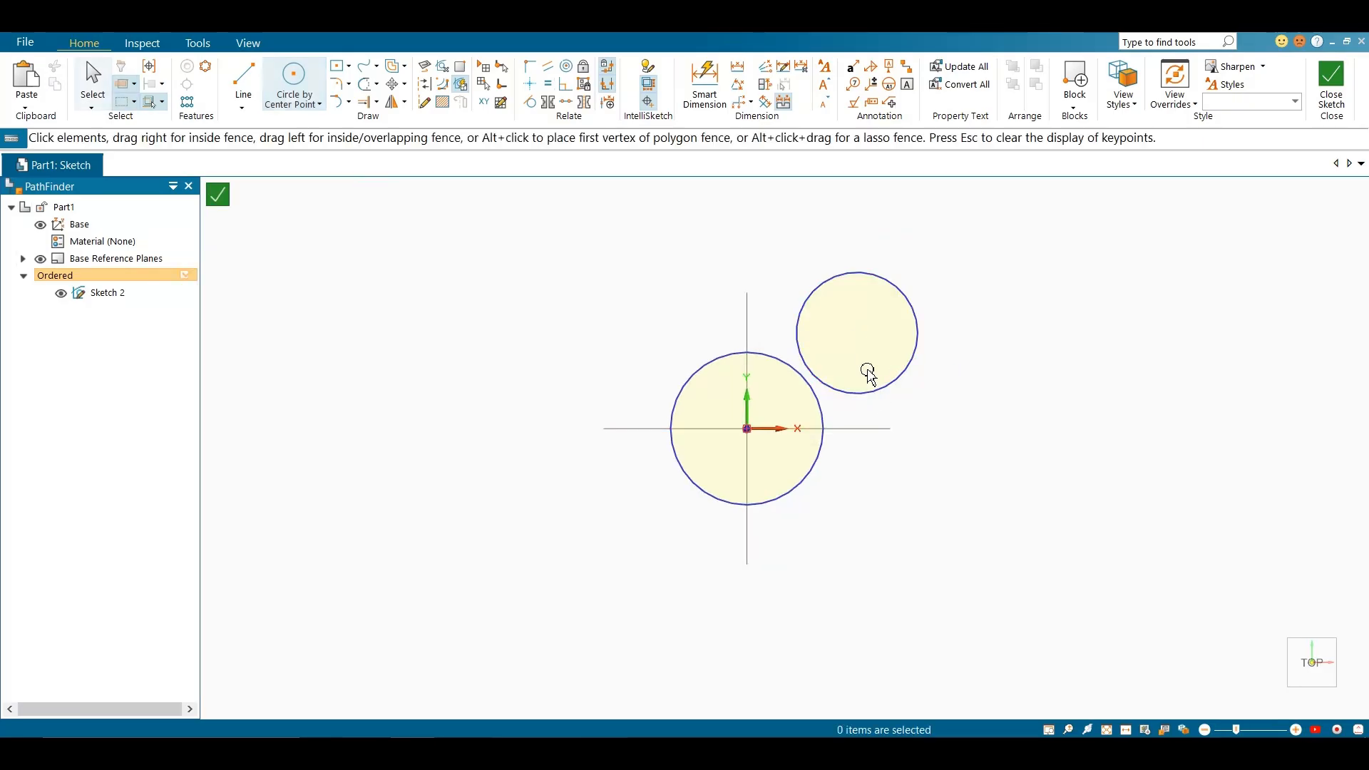
Make the smaller circle concentric with the circle on the origin using the Concentric relationship
click(566, 66)
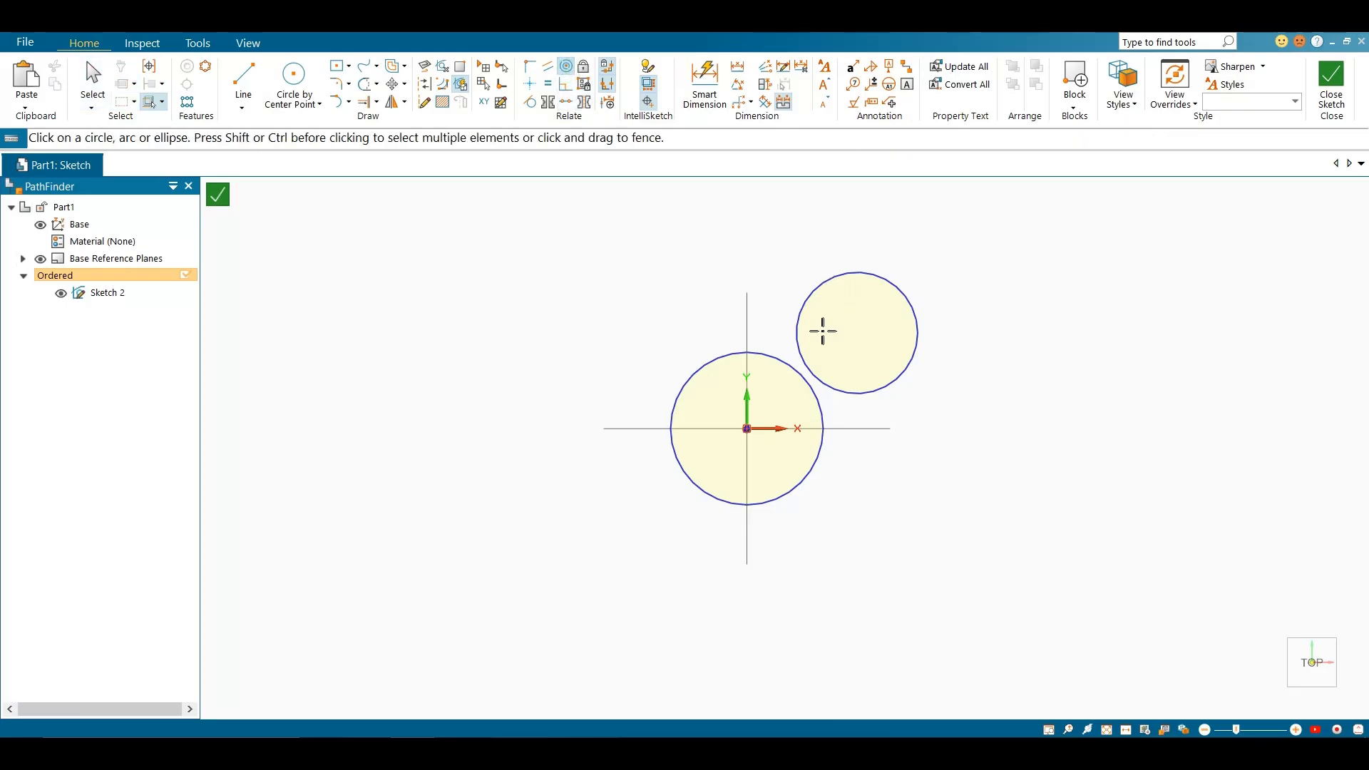
click(789, 368)
click(814, 299)
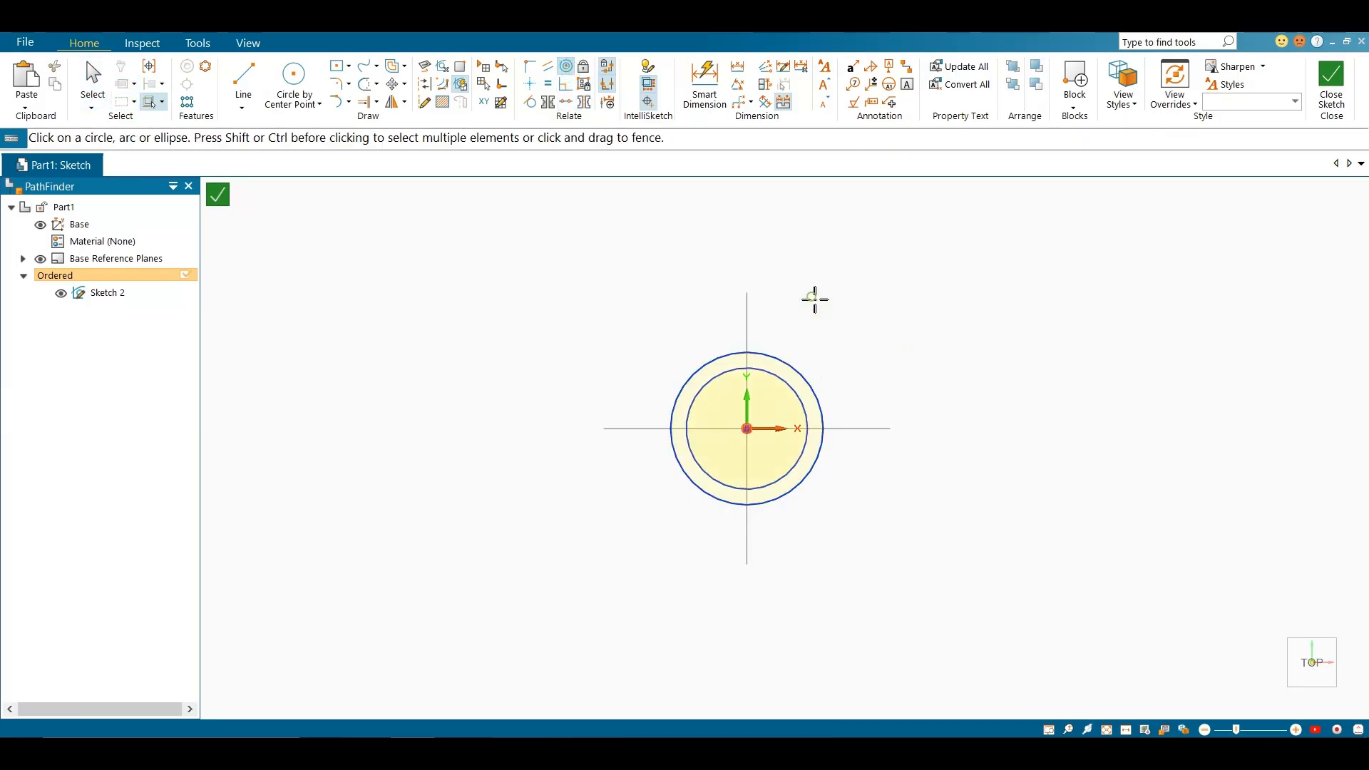
scroll(813, 335, up, 5)
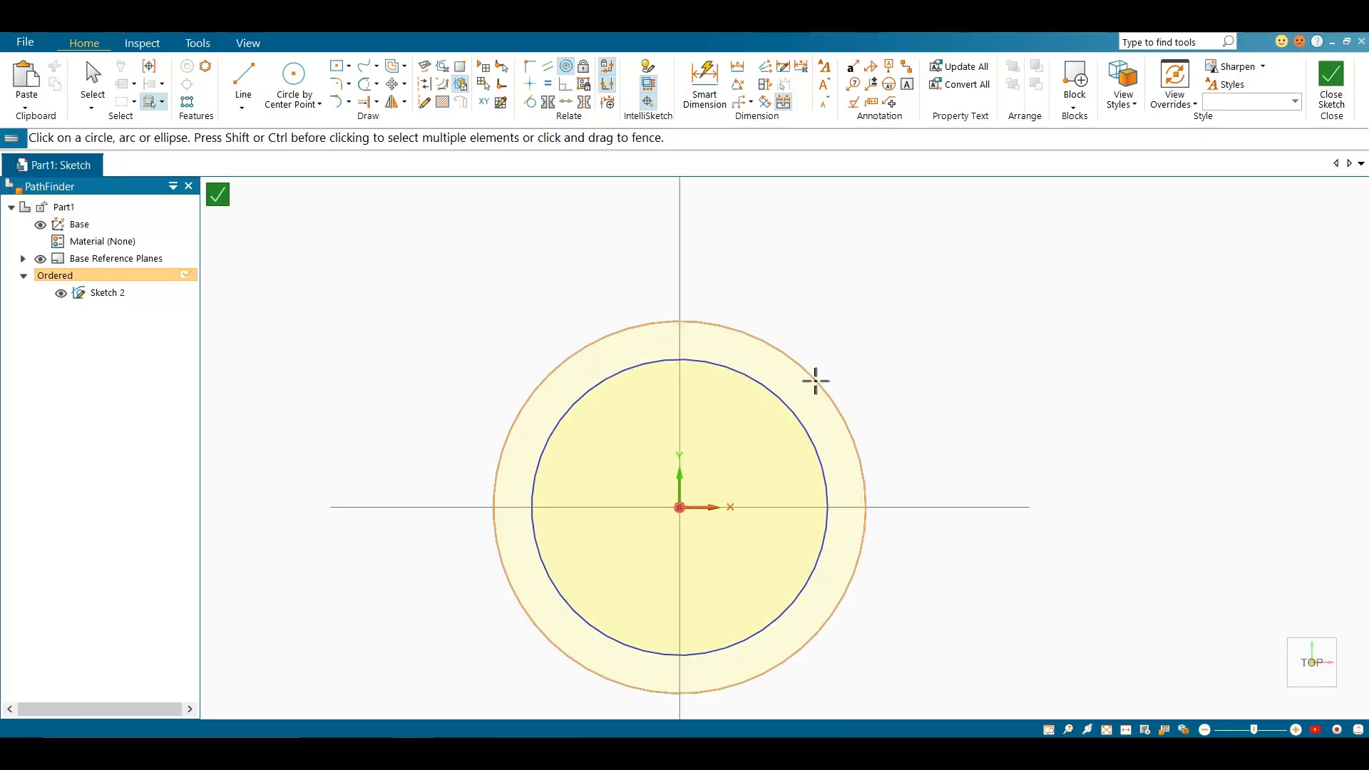
key(Escape)
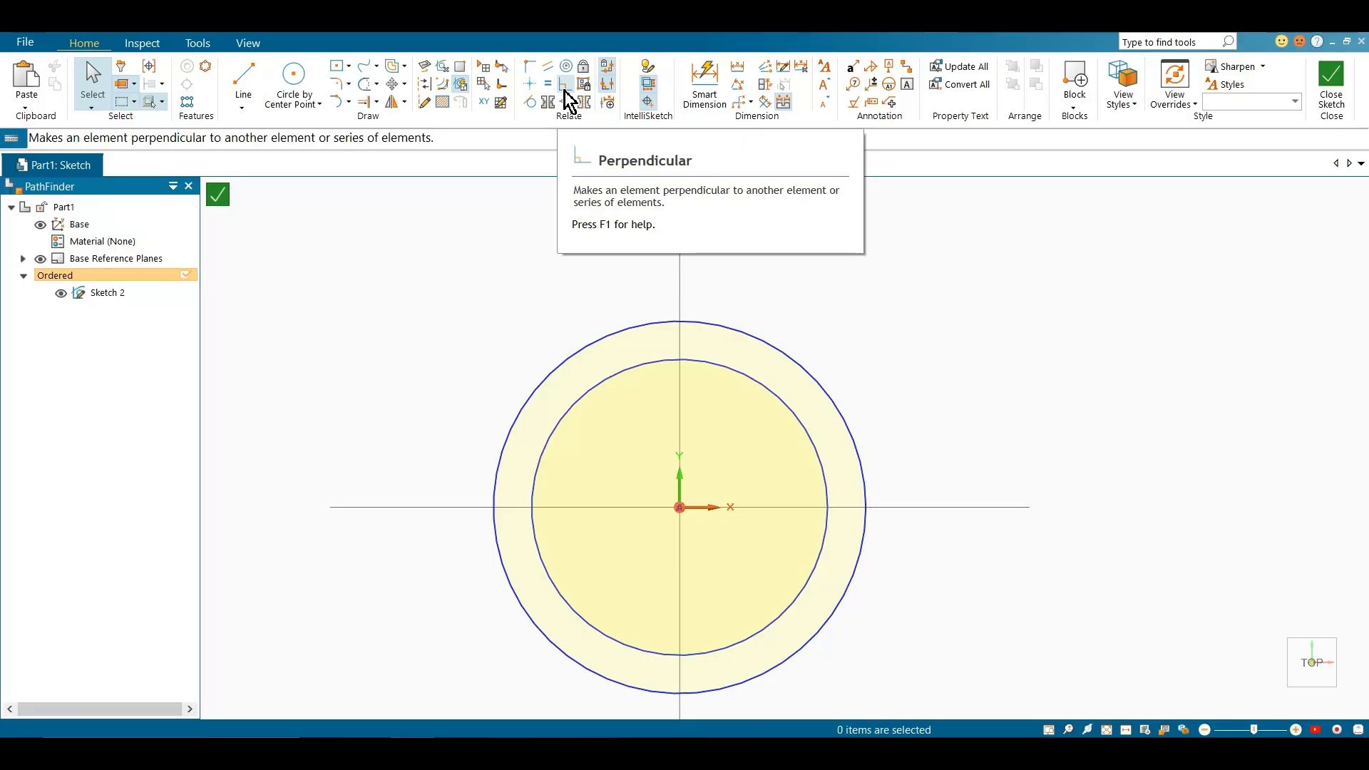
Delete both concentric circles and the stray rectangle overlapping them
scroll(599, 314, down, 4)
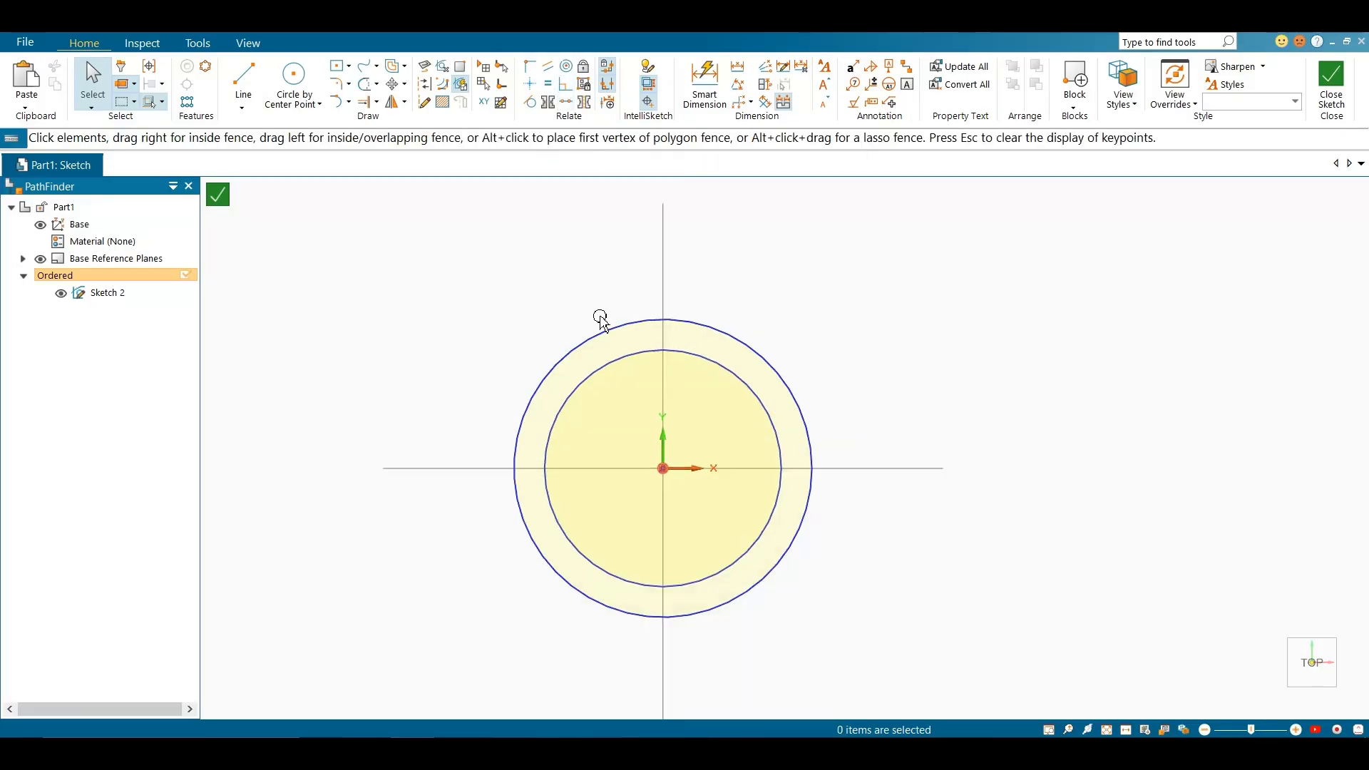
click(335, 65)
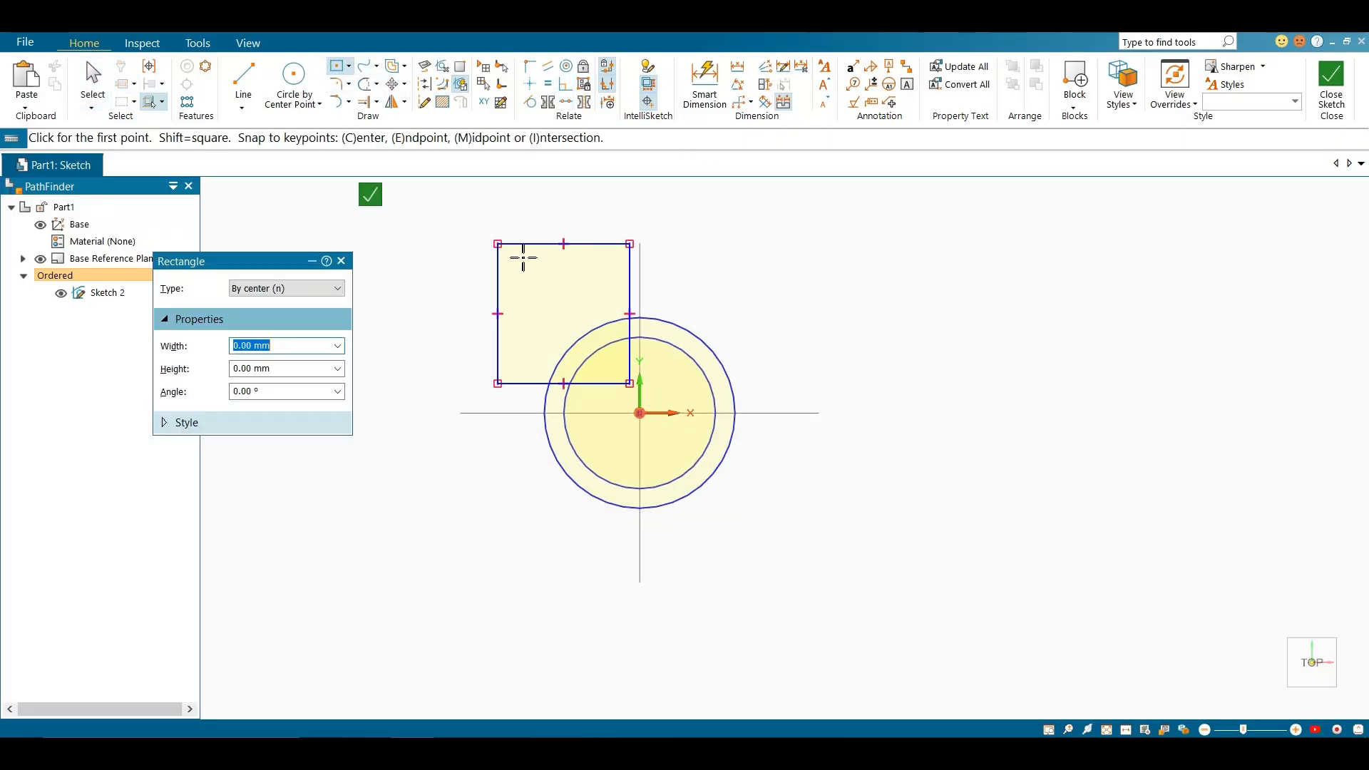
key(Escape)
drag(451, 205, 903, 599)
key(Delete)
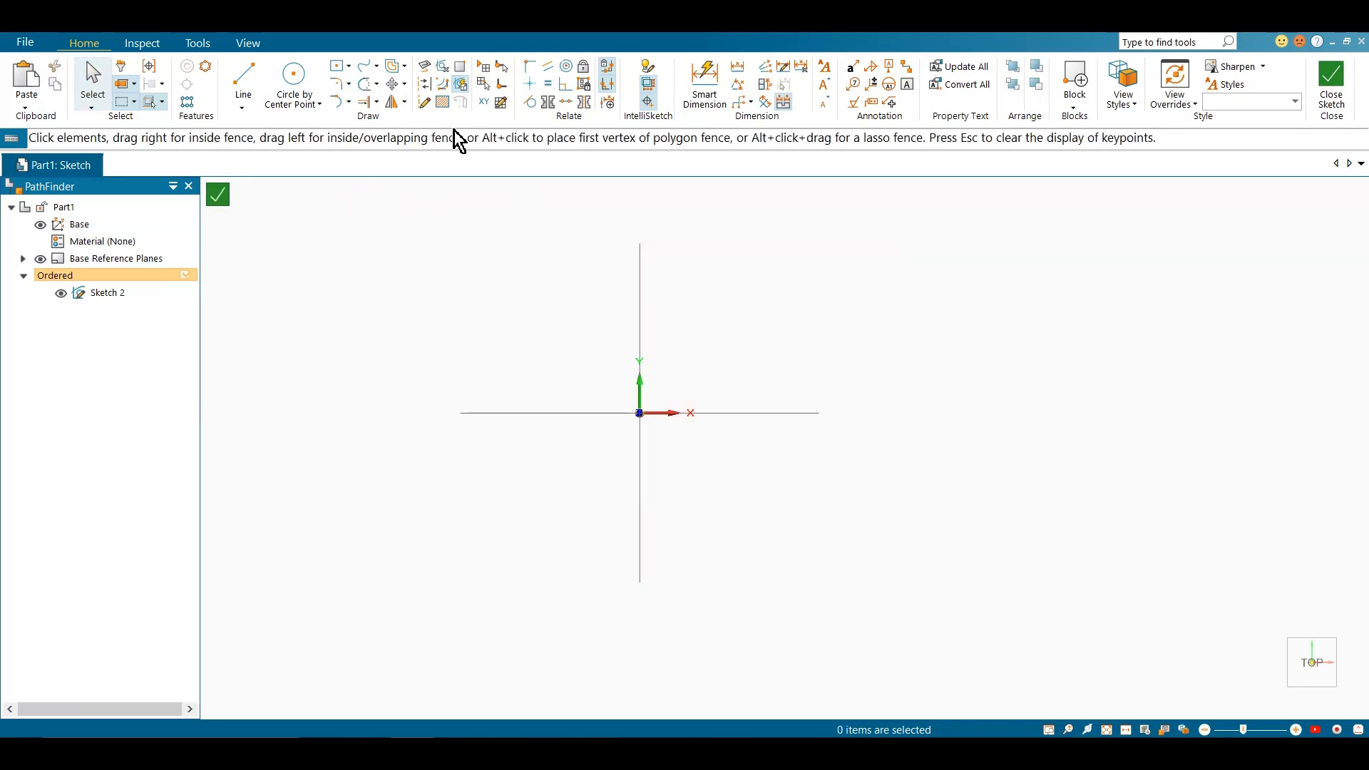
Draw a wide, low rectangle by center on the origin
click(337, 66)
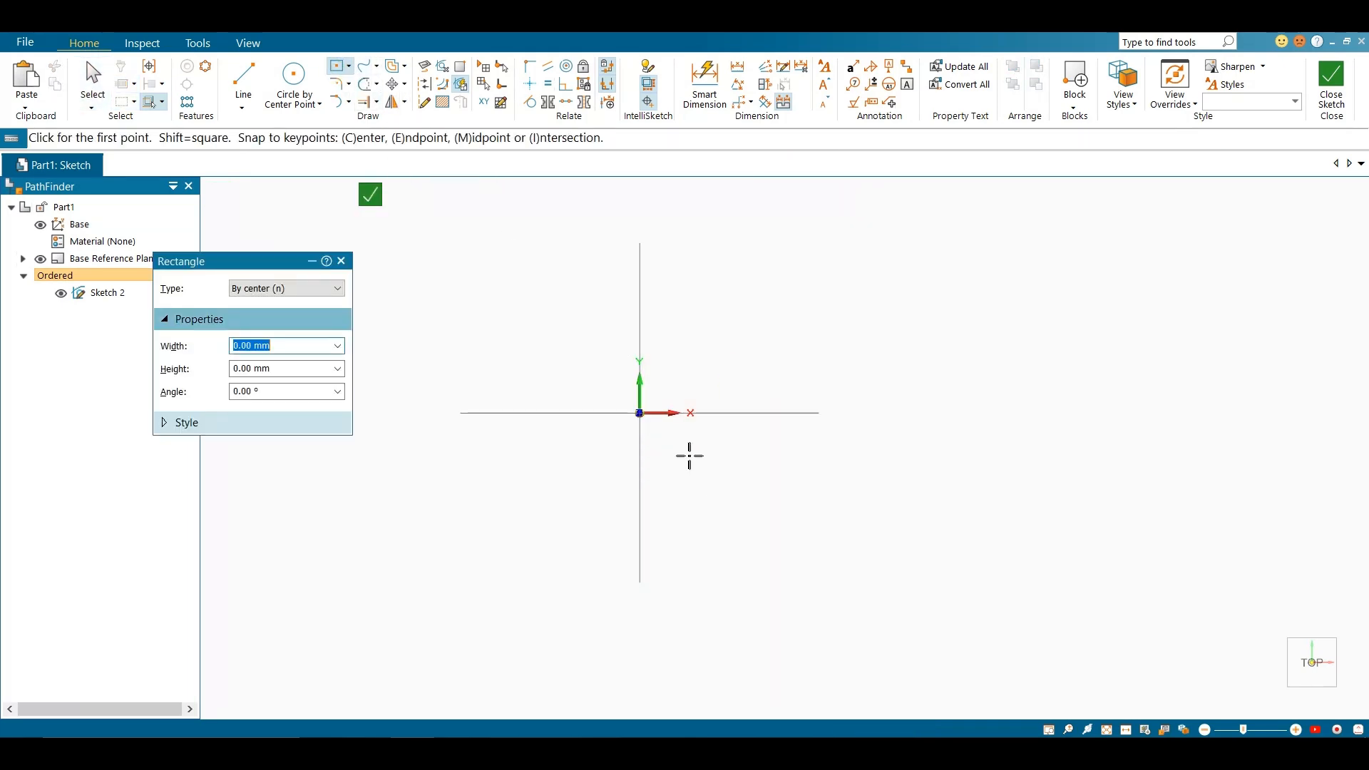
click(640, 412)
click(893, 340)
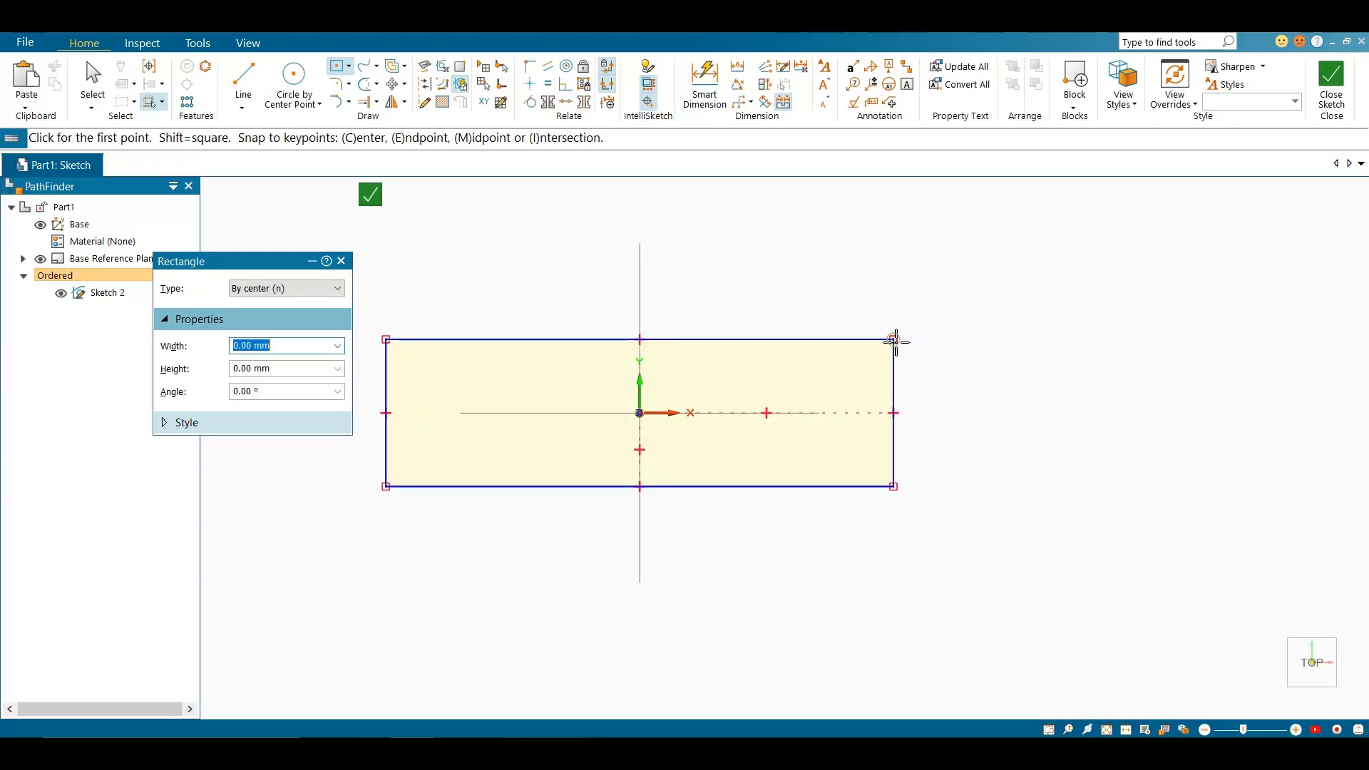
key(Escape)
Draw a slanted line rising up and to the right from the rectangle's top edge
scroll(724, 397, down, 3)
click(243, 80)
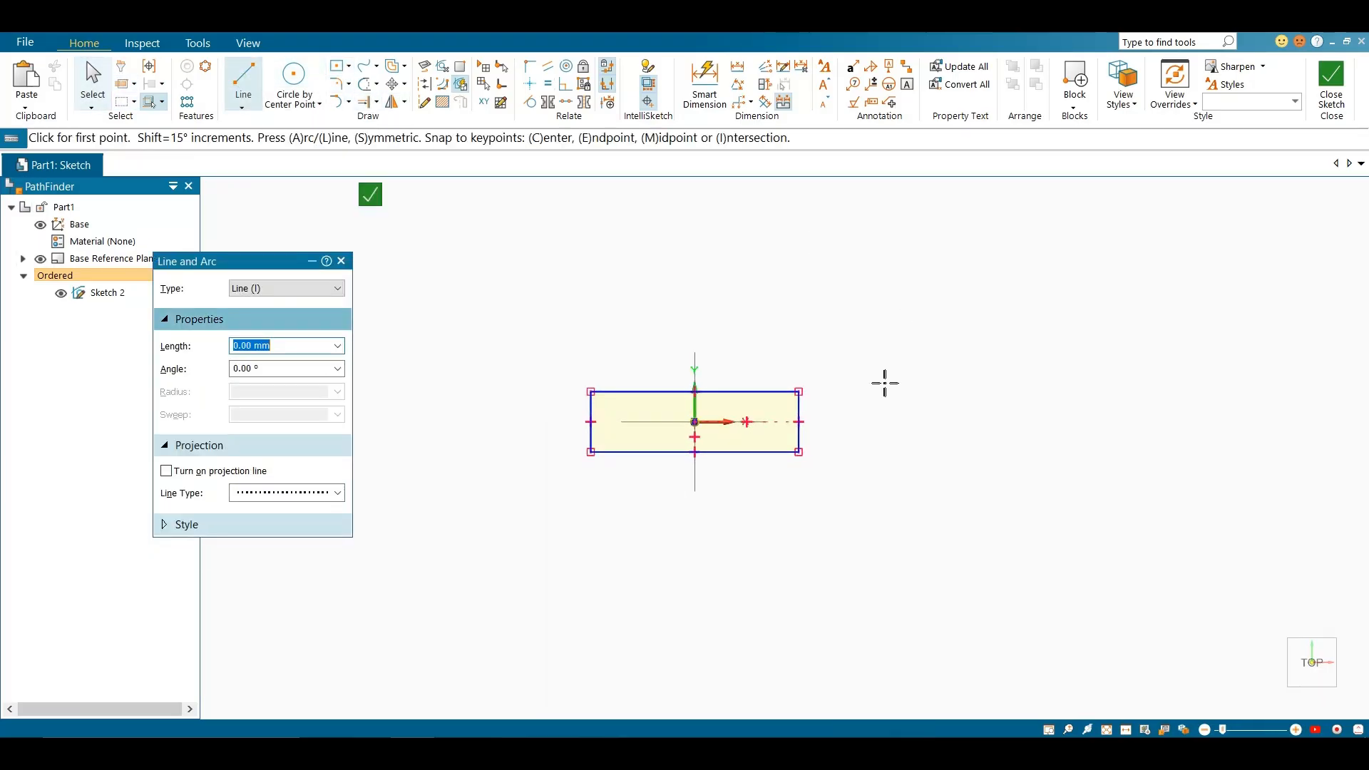
click(740, 391)
click(836, 283)
scroll(855, 305, up, 2)
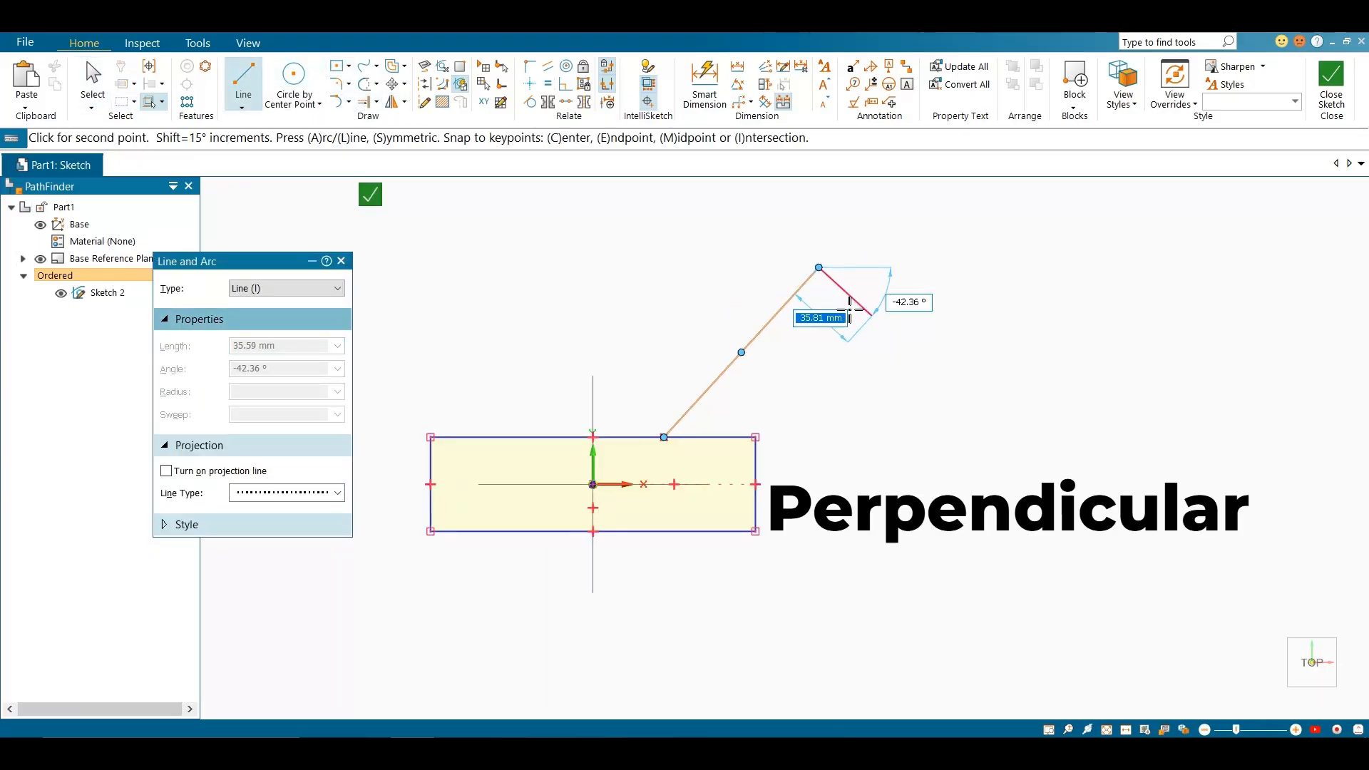
scroll(850, 303, up, 1)
key(Escape)
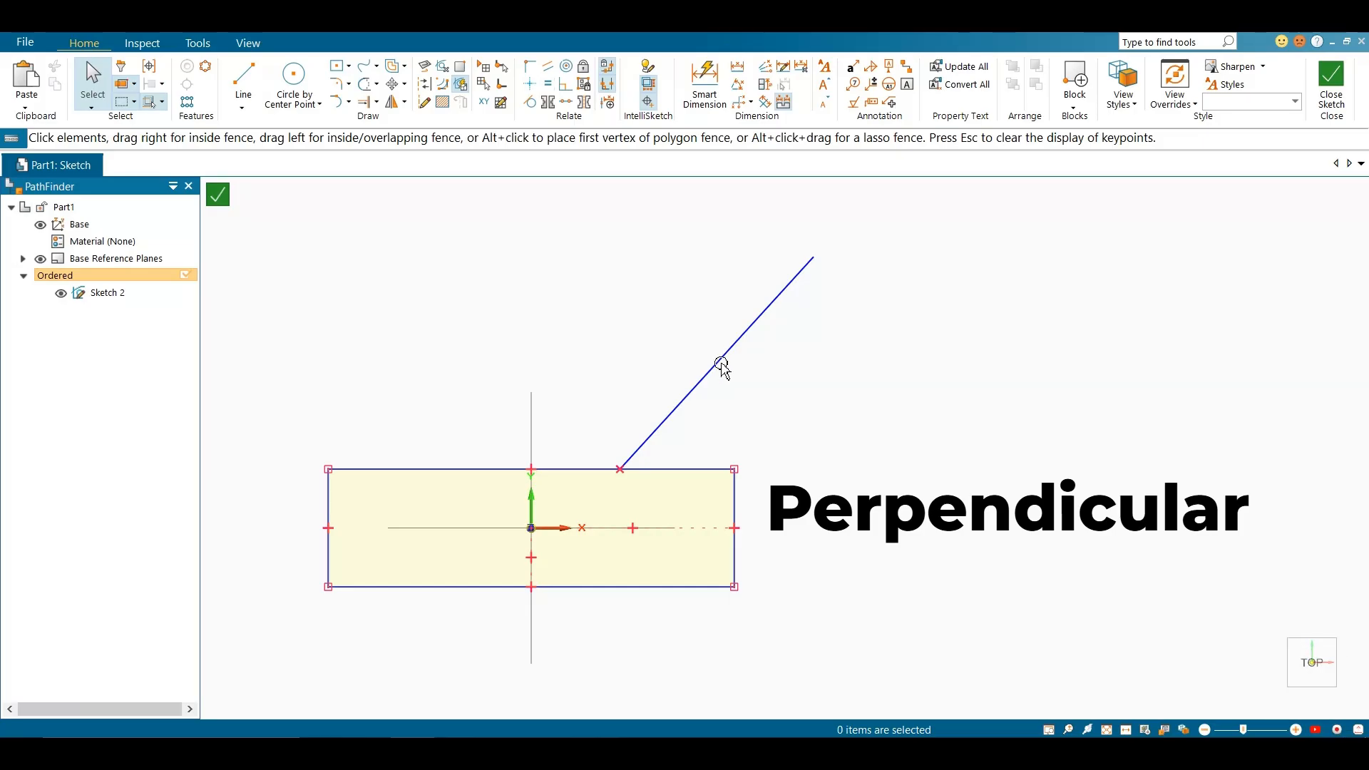
Make the slanted line perpendicular to the rectangle's top edge with the Perpendicular relationship
click(573, 100)
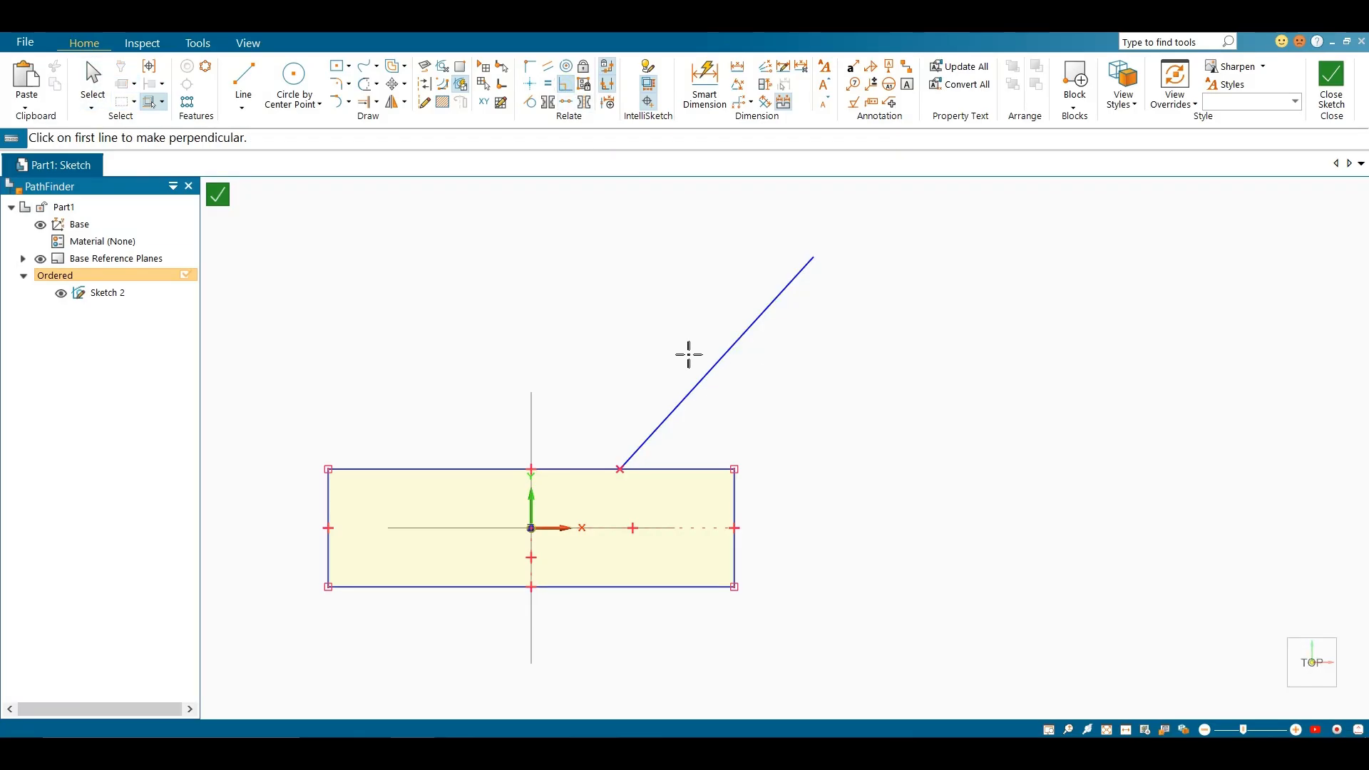
click(703, 394)
click(684, 470)
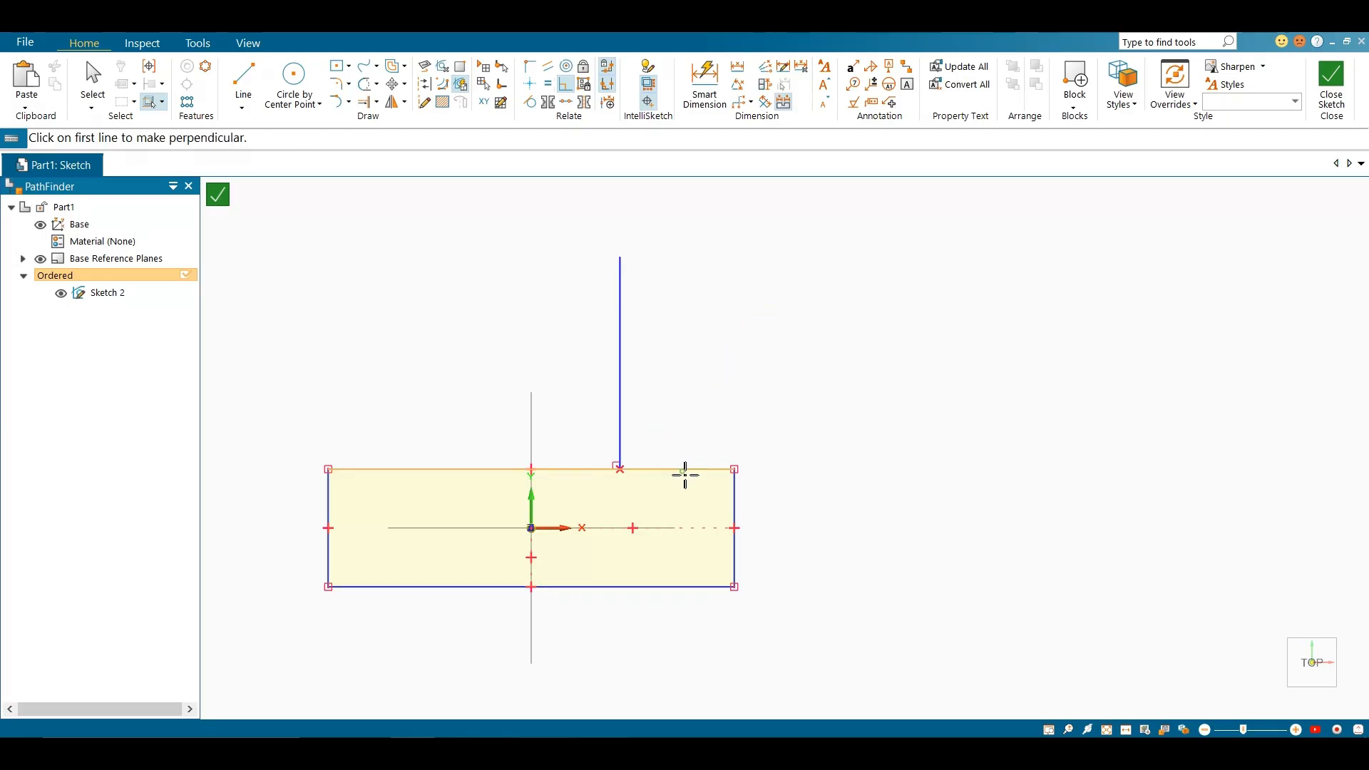
key(Escape)
scroll(638, 379, up, 1)
click(613, 377)
scroll(613, 492, up, 3)
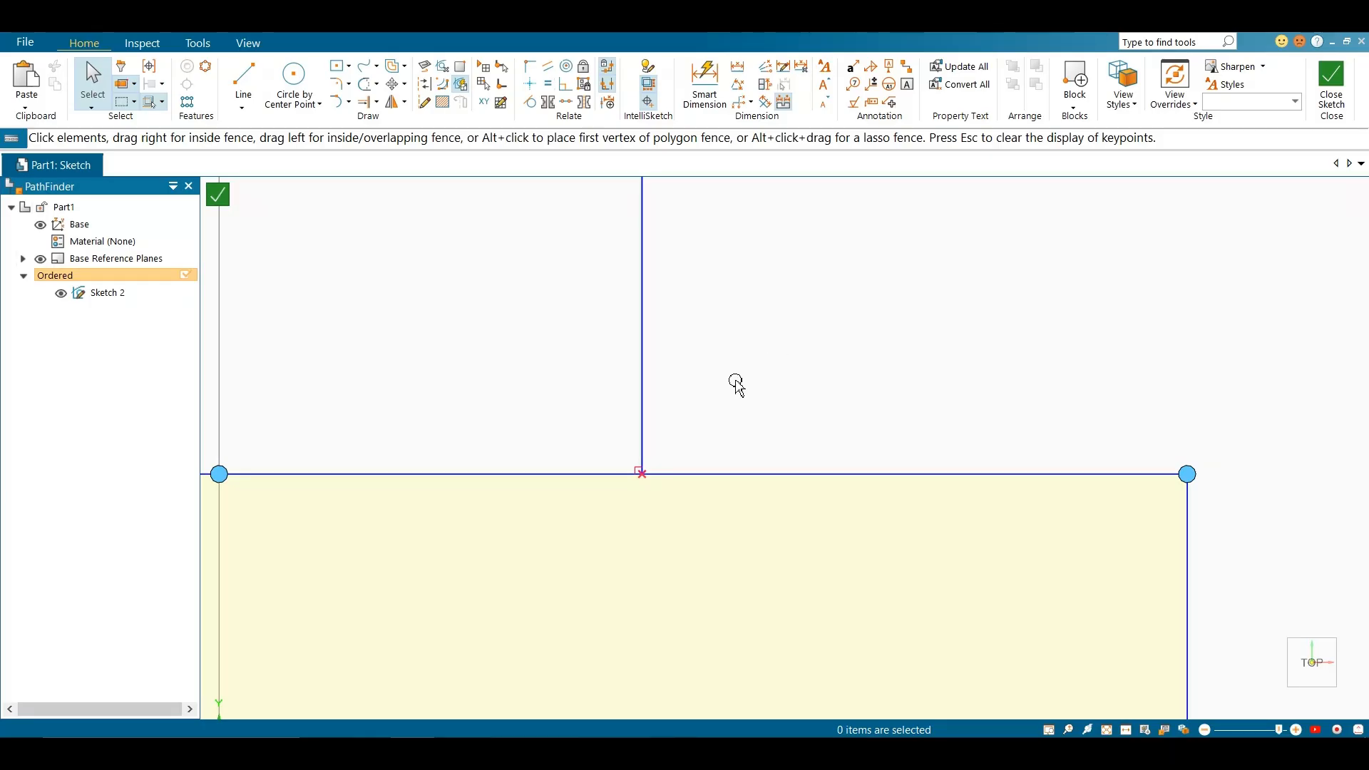
scroll(668, 497, down, 1)
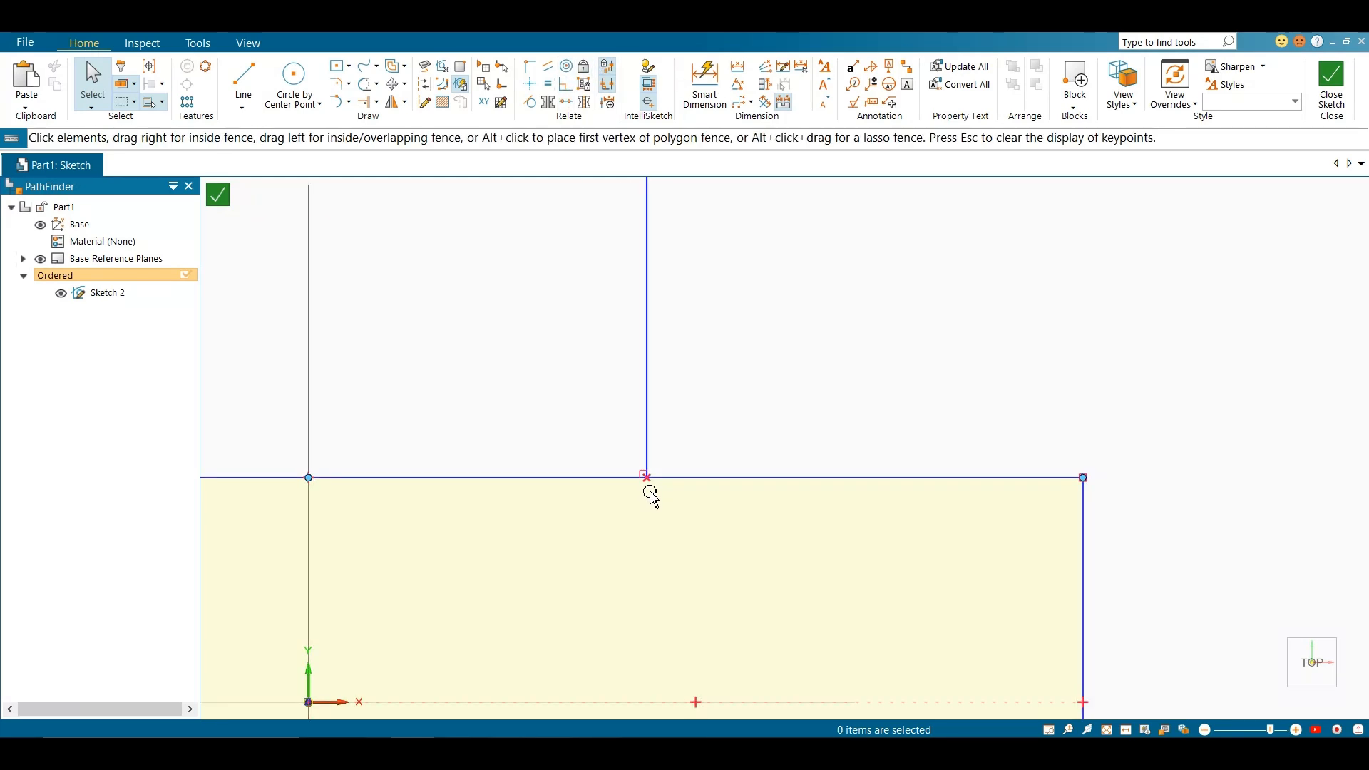
scroll(638, 474, up, 3)
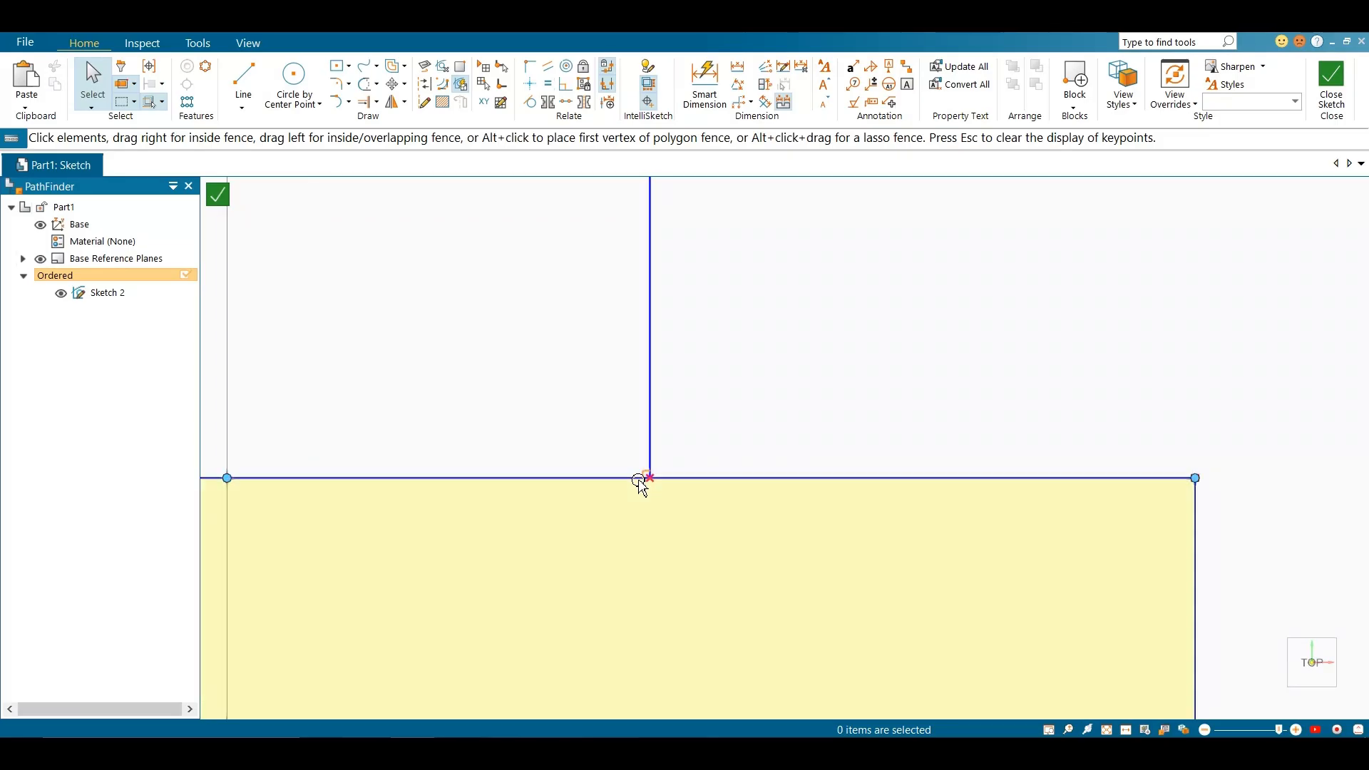
Pick the vertical line's endpoint from the overlapping elements where it meets the rectangle's top edge, and clear the selection
scroll(652, 448, down, 3)
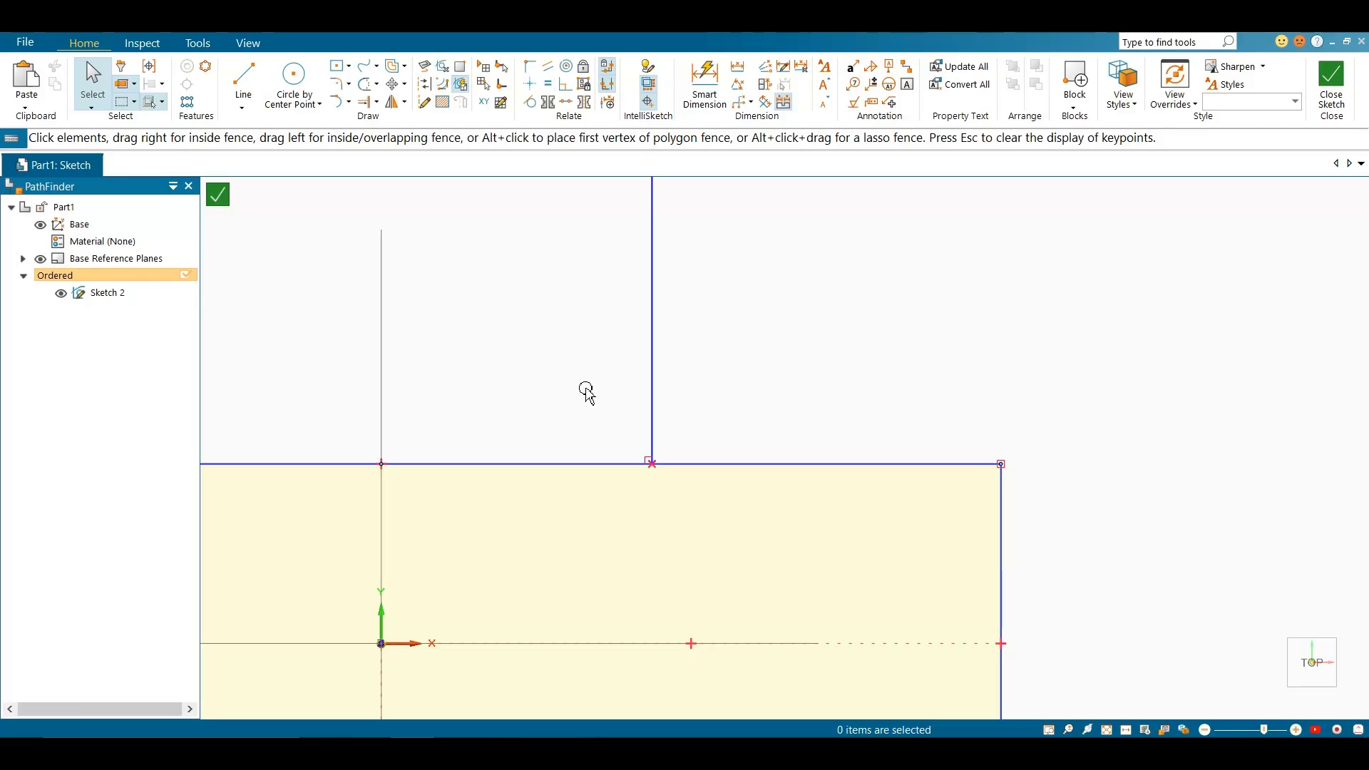
right_click(652, 466)
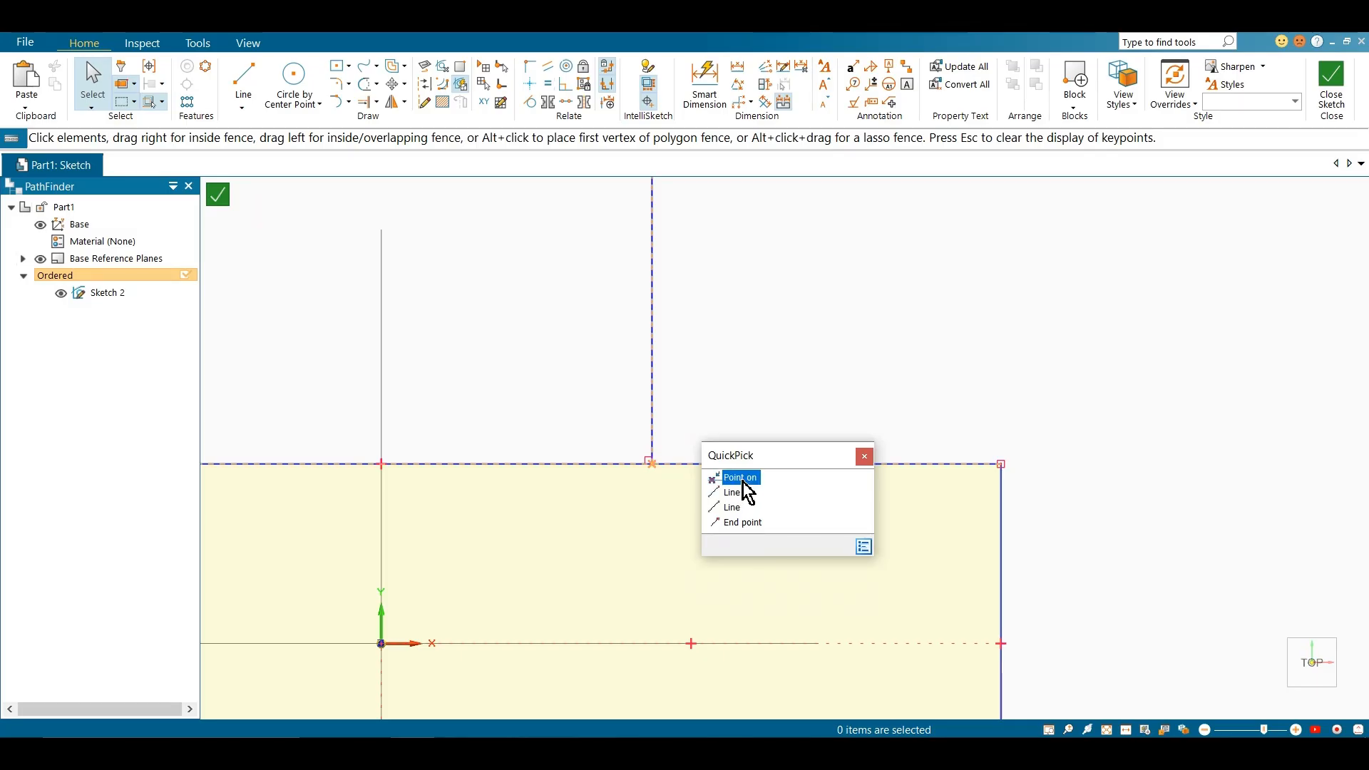
click(734, 525)
click(753, 411)
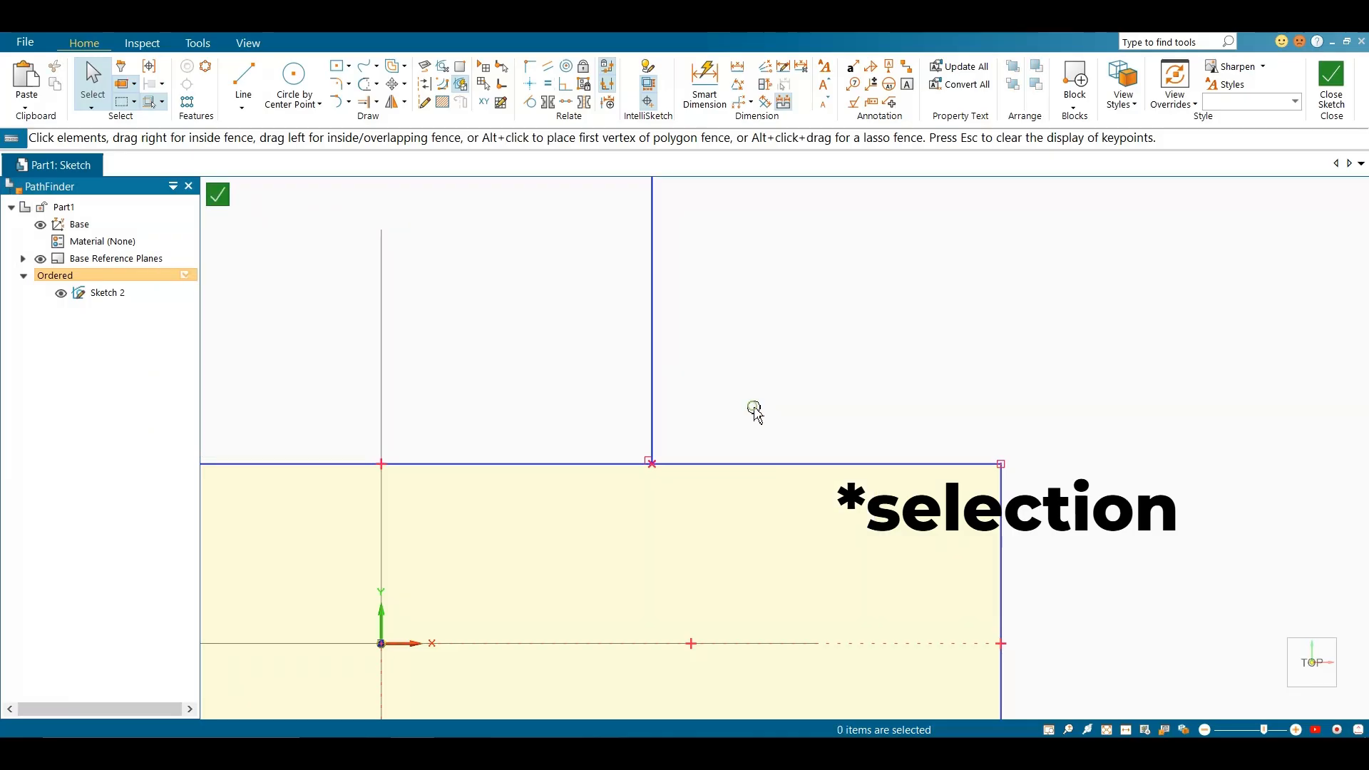
Delete the rectangle and the vertical line standing on it
scroll(805, 346, down, 3)
scroll(815, 335, down, 1)
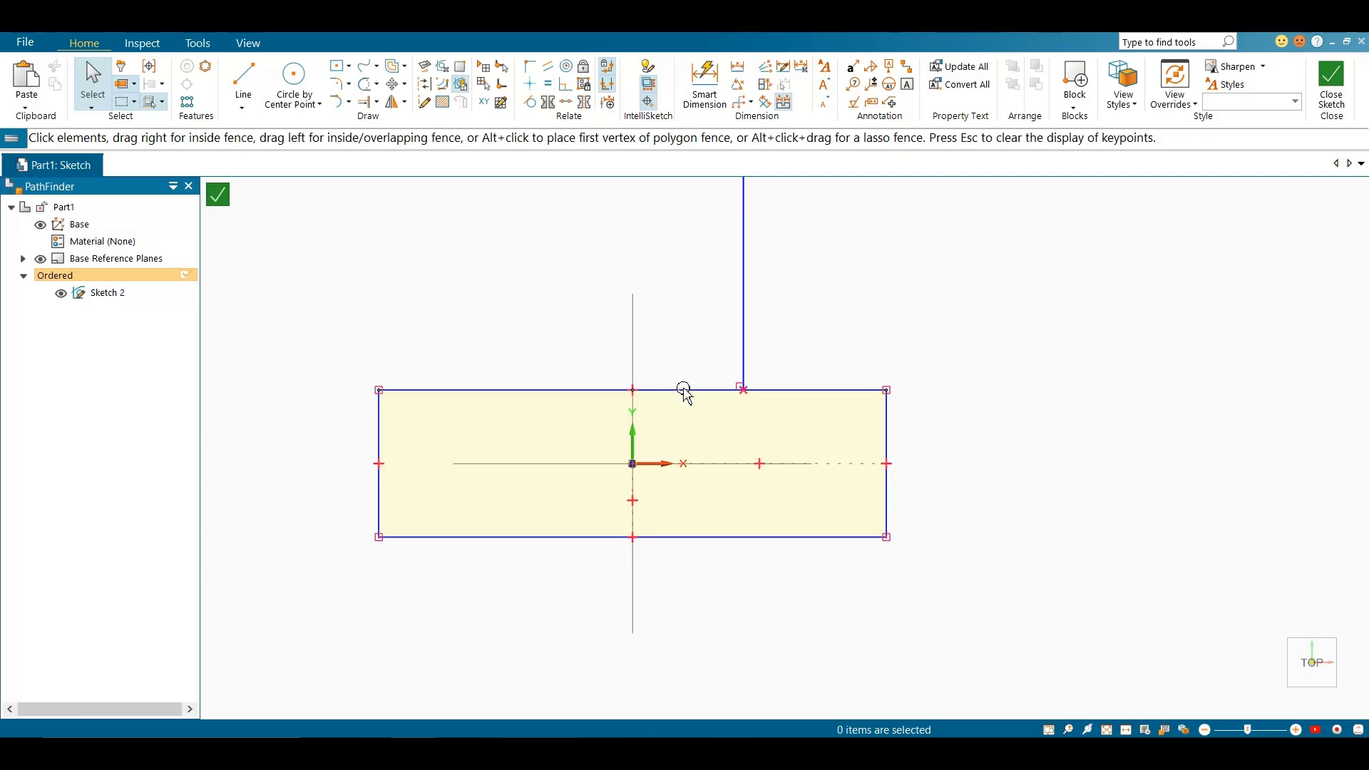
scroll(802, 469, down, 2)
scroll(808, 479, down, 1)
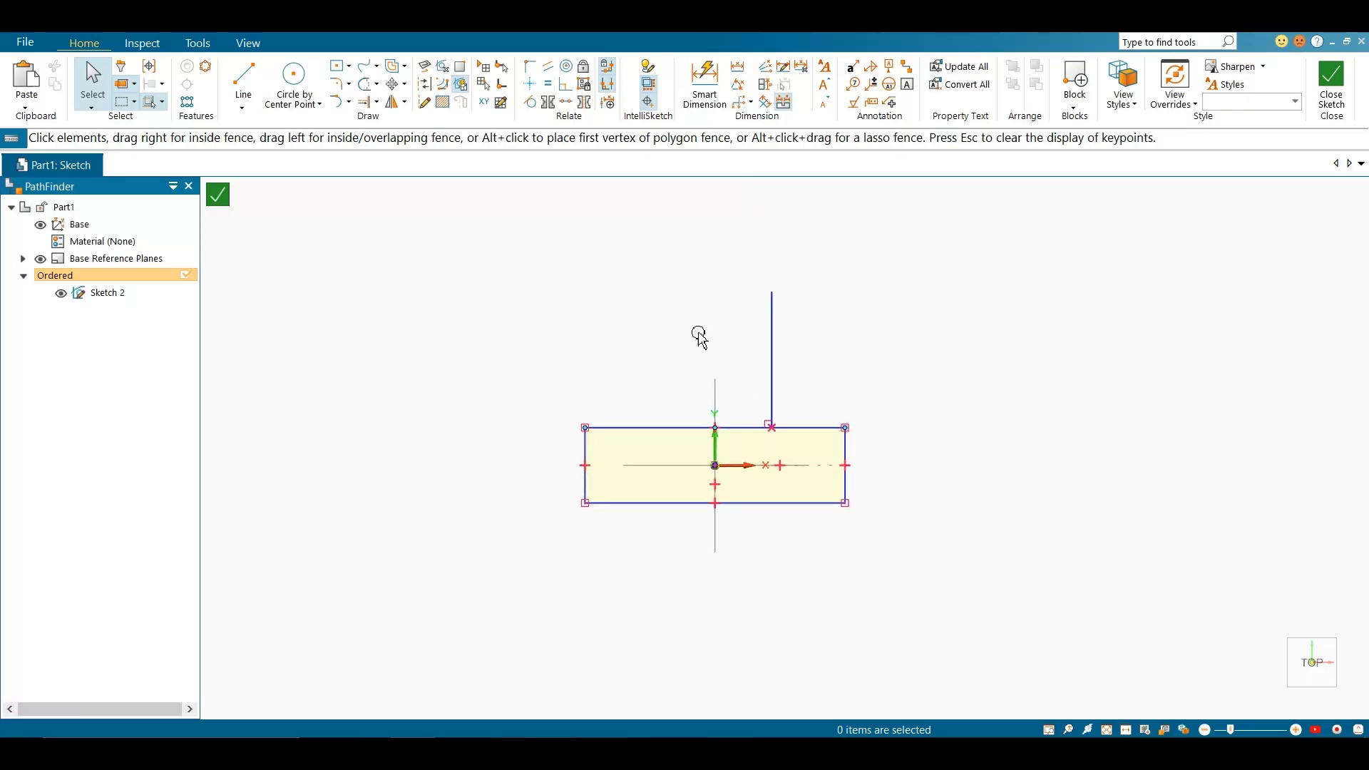
mouse_move(520, 240)
mouse_down()
mouse_move(1048, 535)
mouse_move(1012, 583)
mouse_move(996, 575)
mouse_up()
key(Delete)
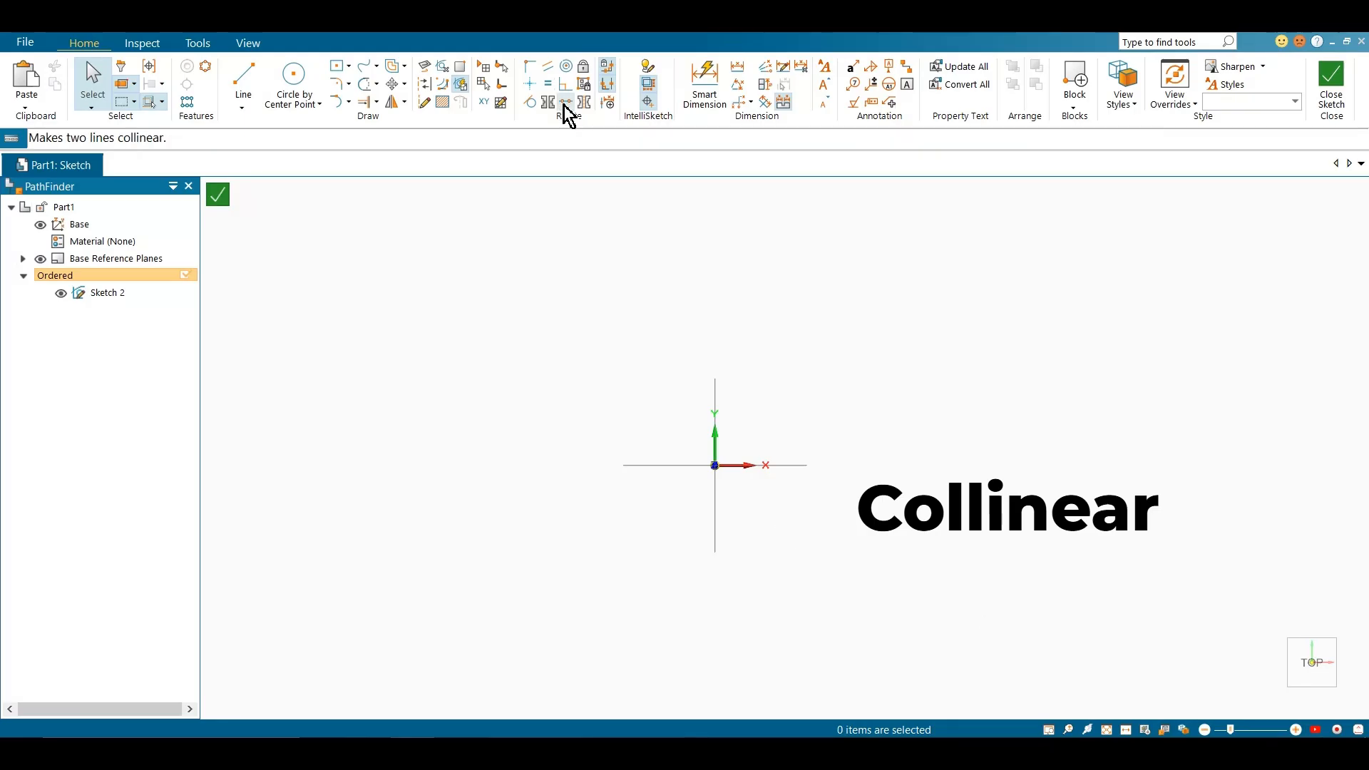
Draw a slanted line about 75 mm long up from the origin and a flatter line continuing from its upper end
click(243, 79)
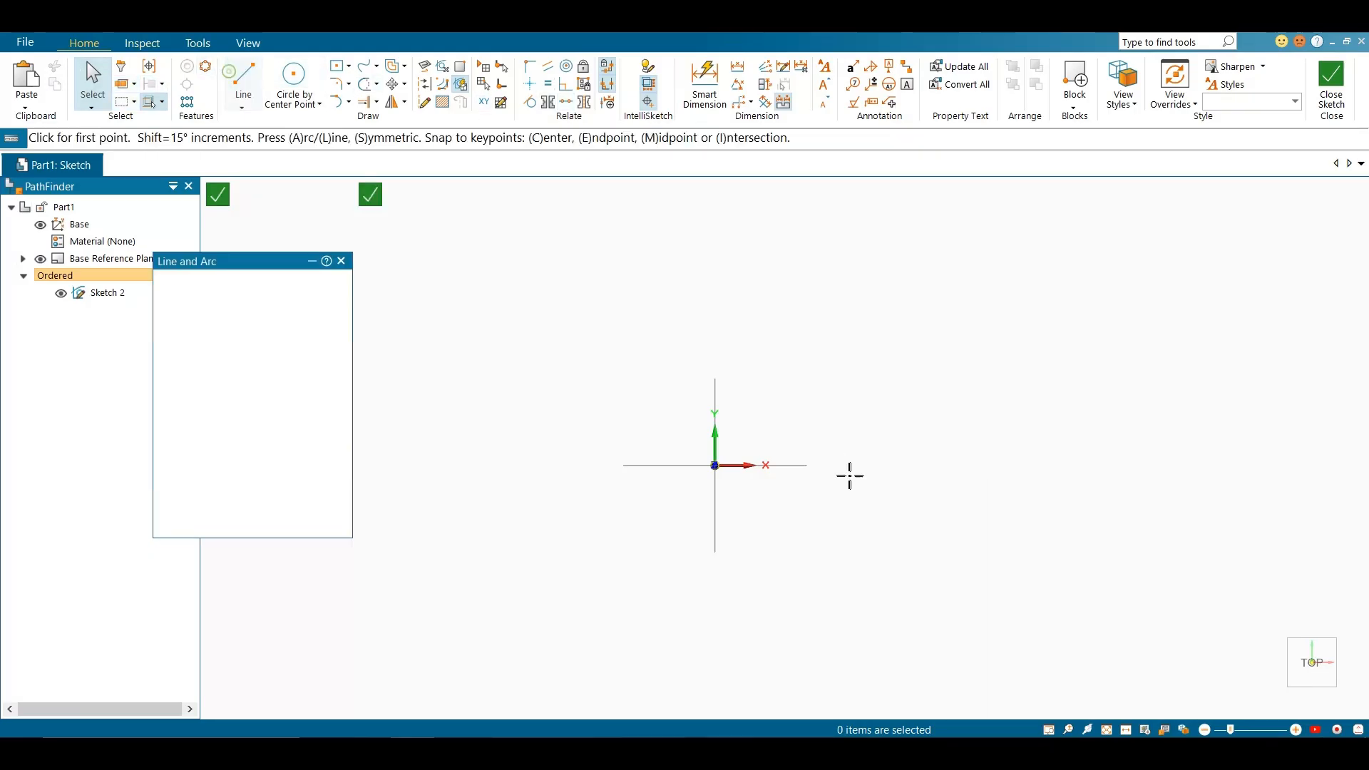
click(714, 465)
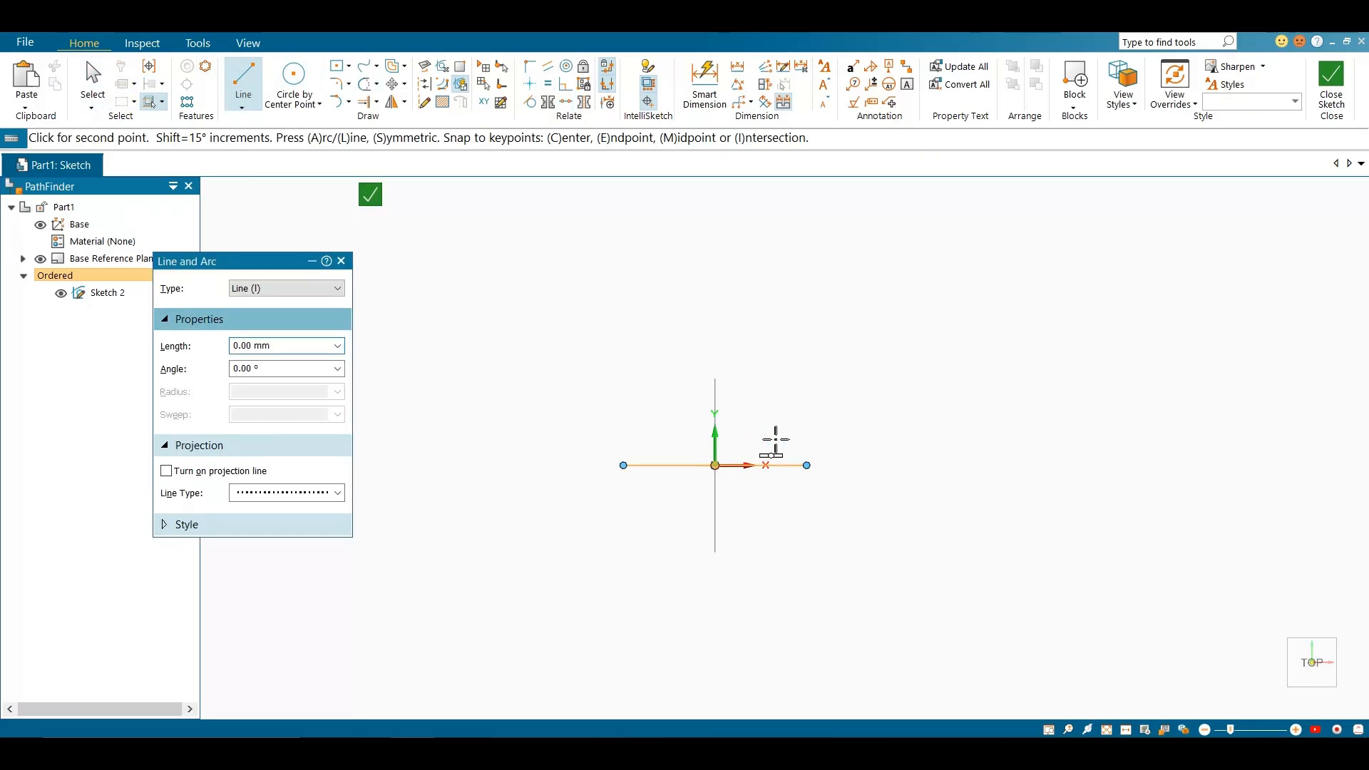
click(823, 409)
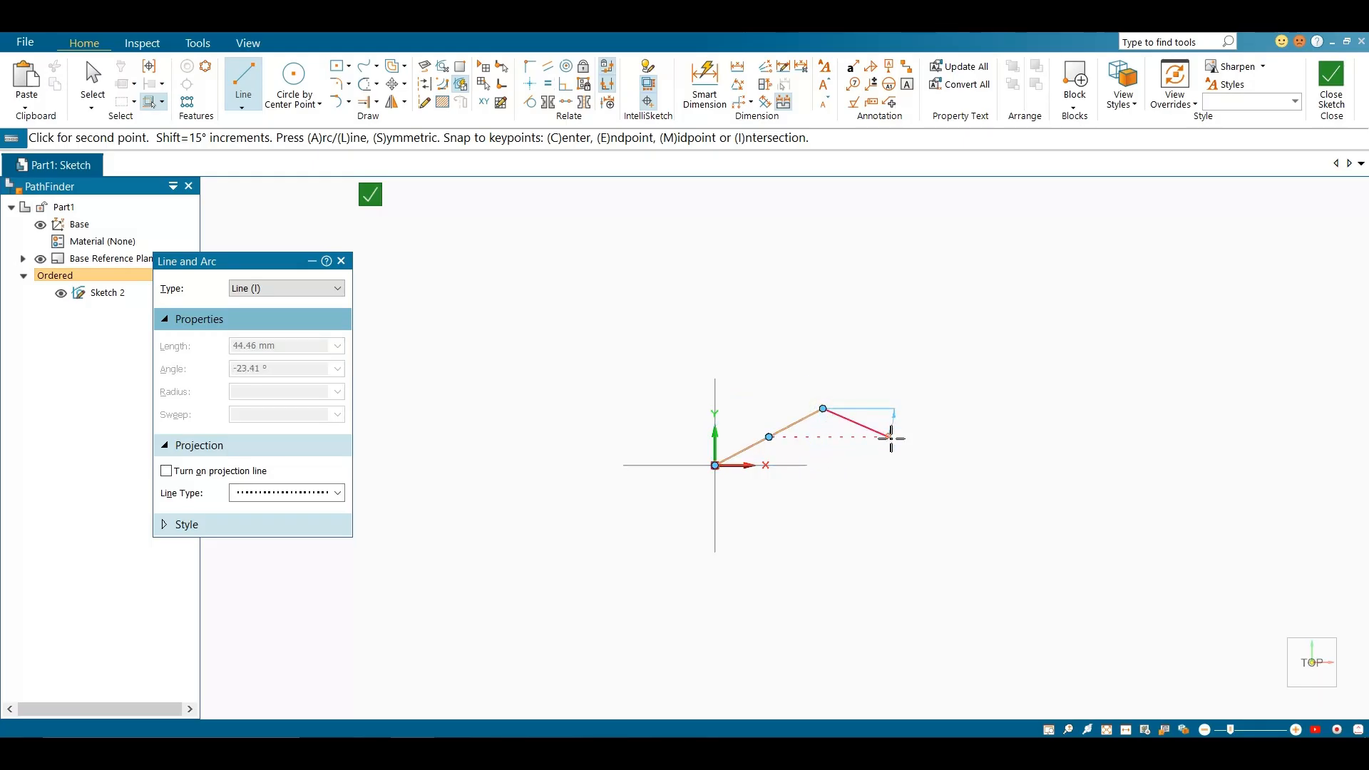
click(243, 82)
click(825, 411)
click(957, 389)
right_click(975, 452)
key(Escape)
Align the second line with the slanted line using the Collinear relationship
scroll(870, 418, up, 4)
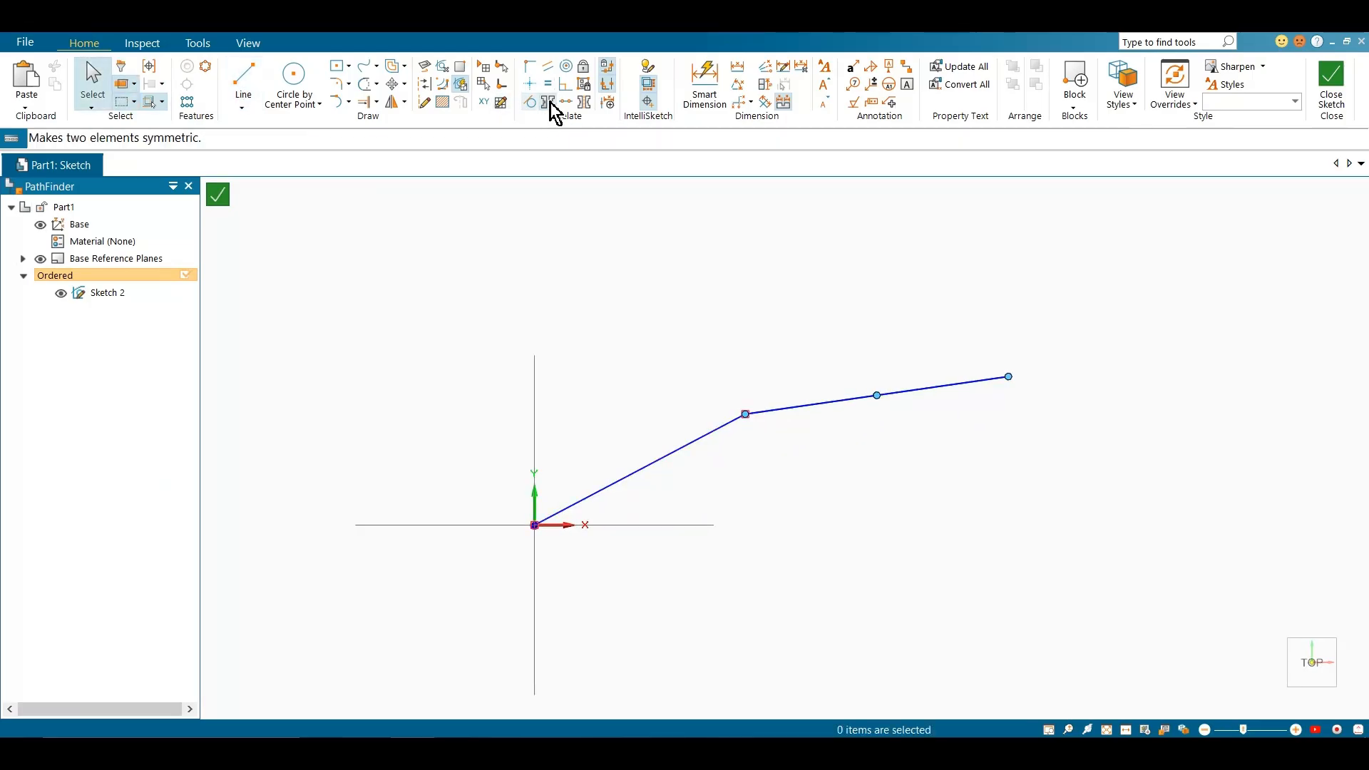
click(677, 449)
click(787, 407)
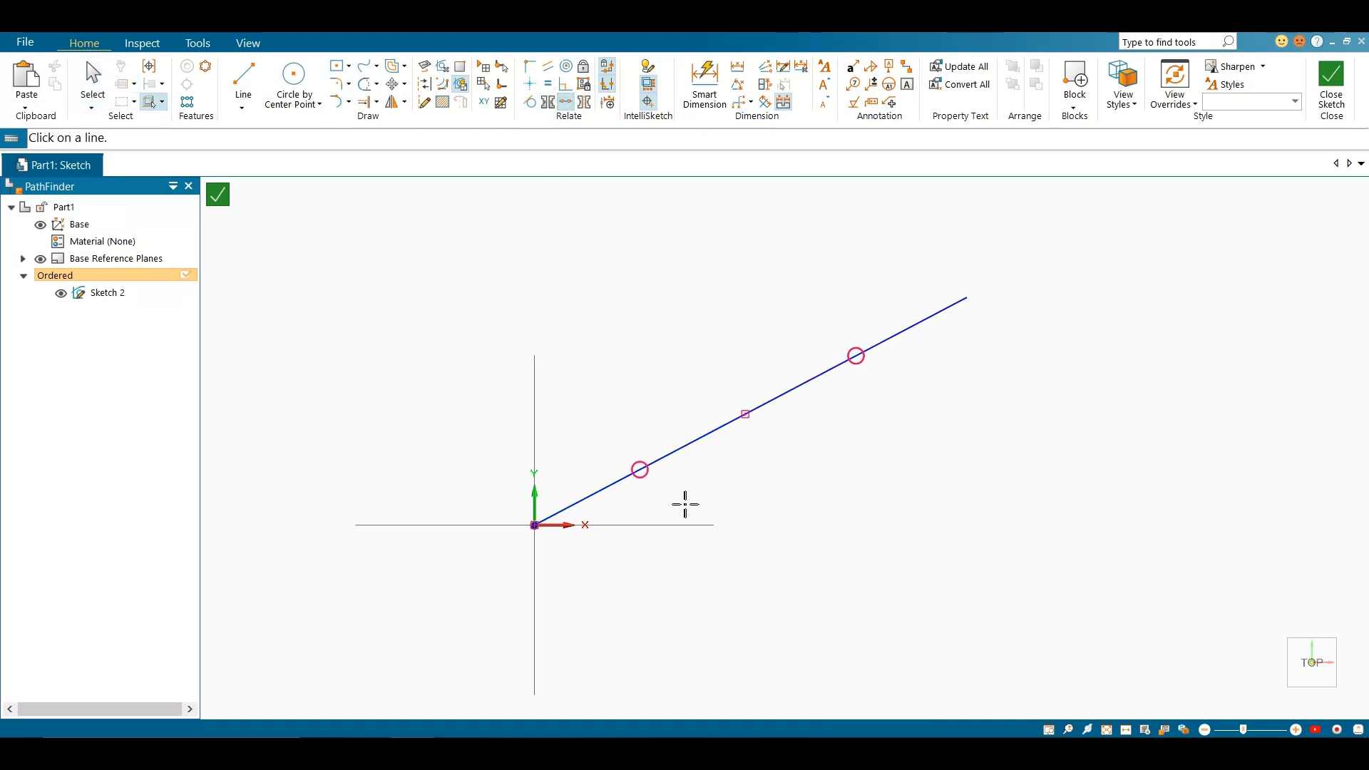
key(Escape)
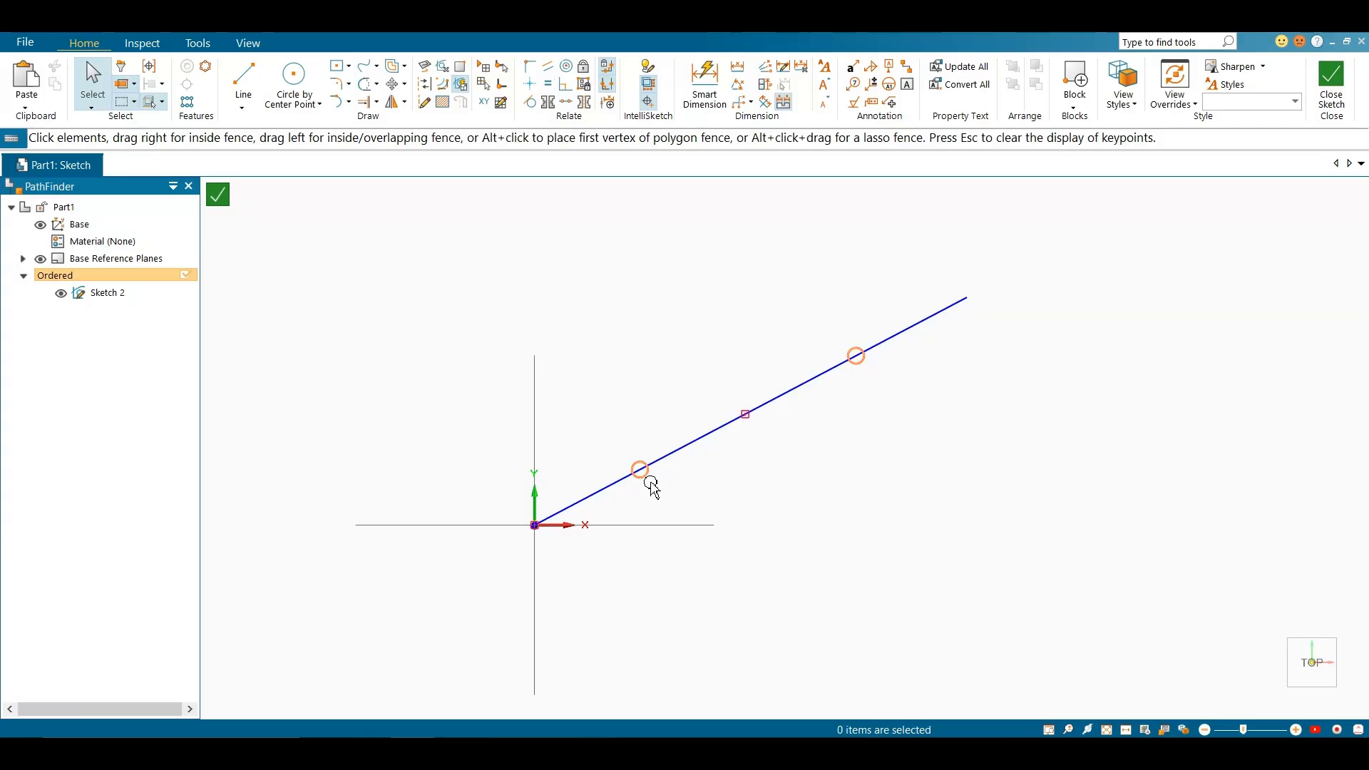
Delete both collinear lines
click(815, 377)
drag(505, 255, 1180, 601)
key(Delete)
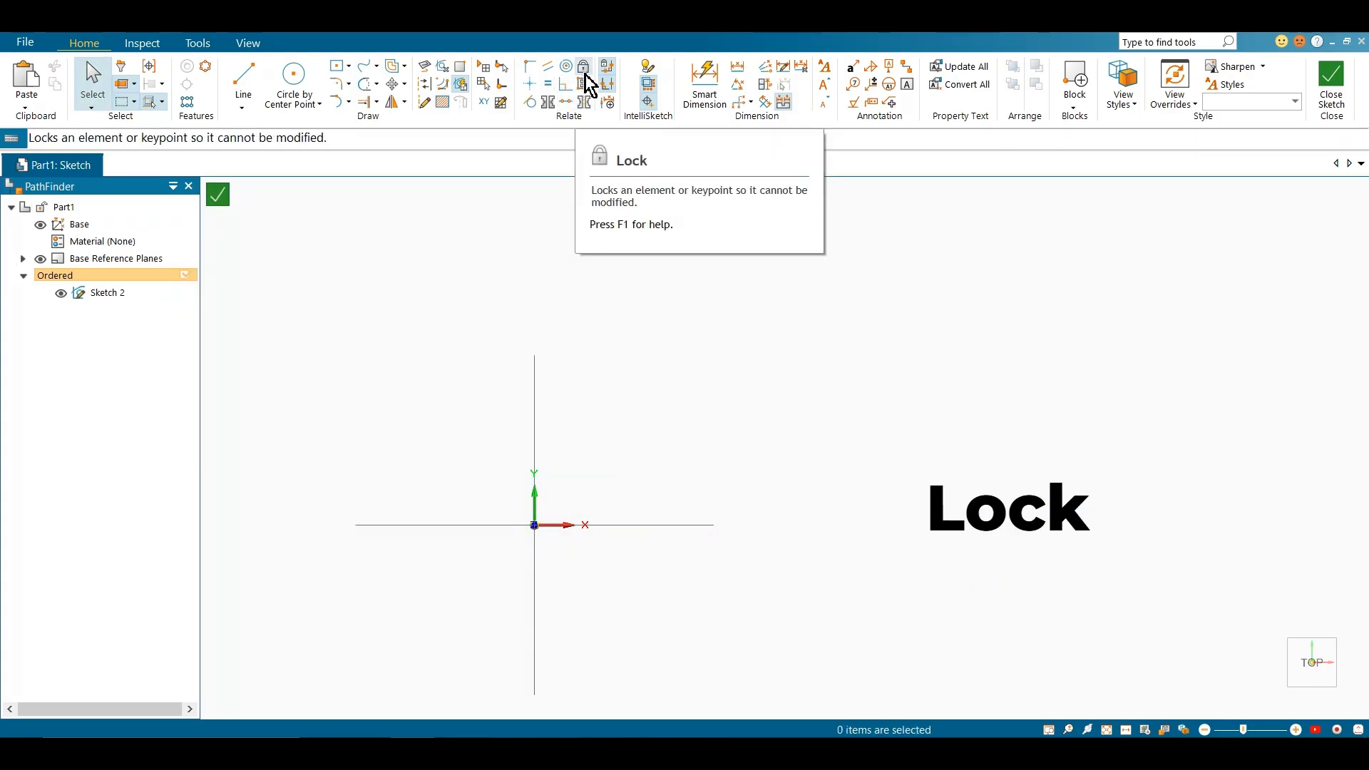
Draw a wide rectangle by center above the origin, about 123 mm wide and 46 mm high
click(343, 71)
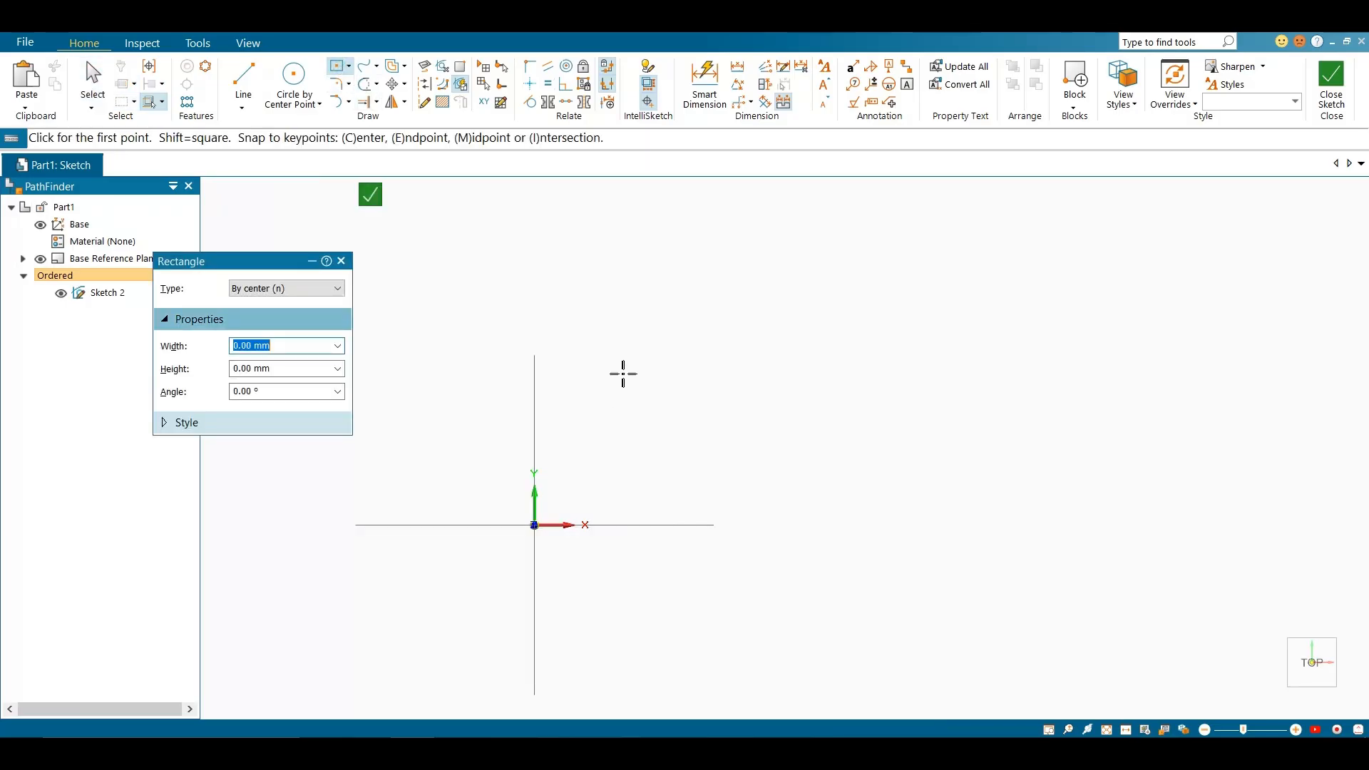
click(481, 321)
click(673, 393)
key(Escape)
Dimension the rectangle's height and width with Smart Dimension
scroll(820, 413, down, 2)
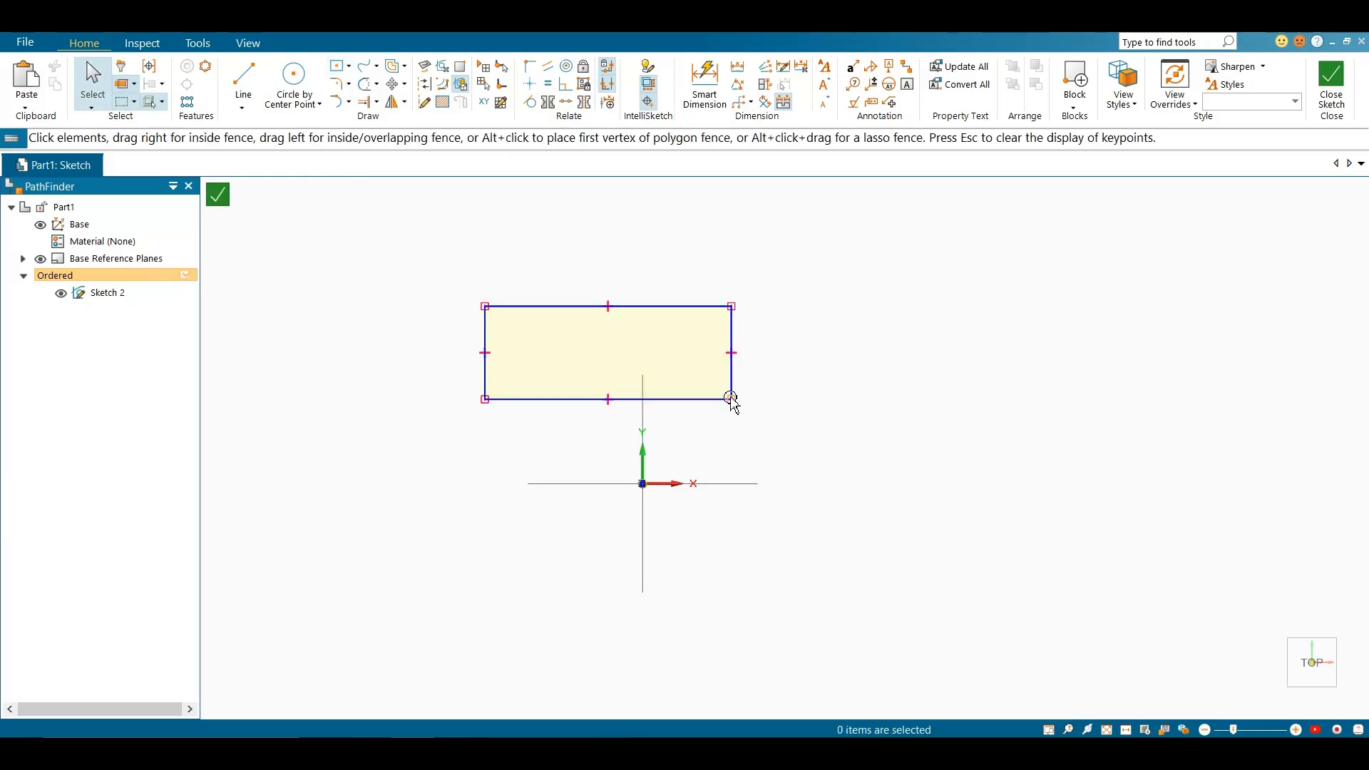
click(712, 93)
click(731, 335)
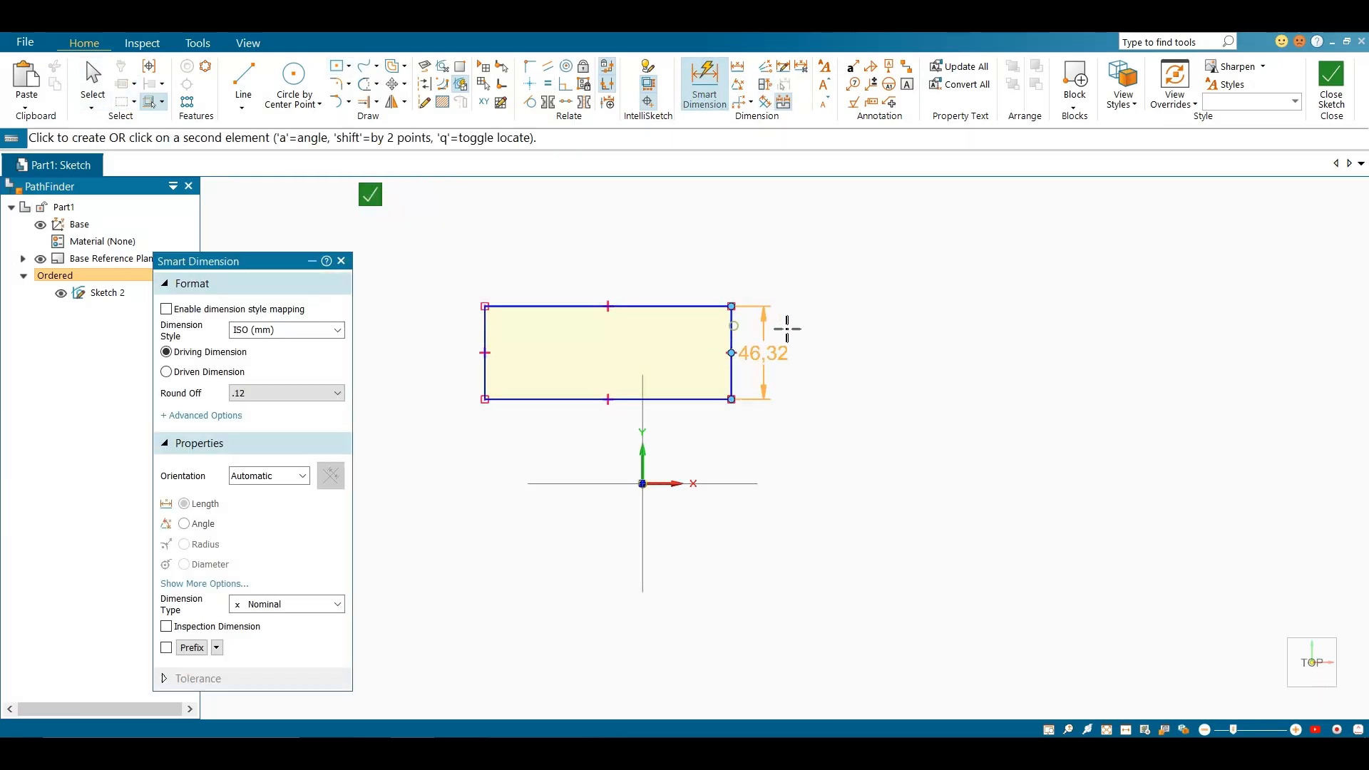
click(810, 338)
click(678, 306)
click(683, 241)
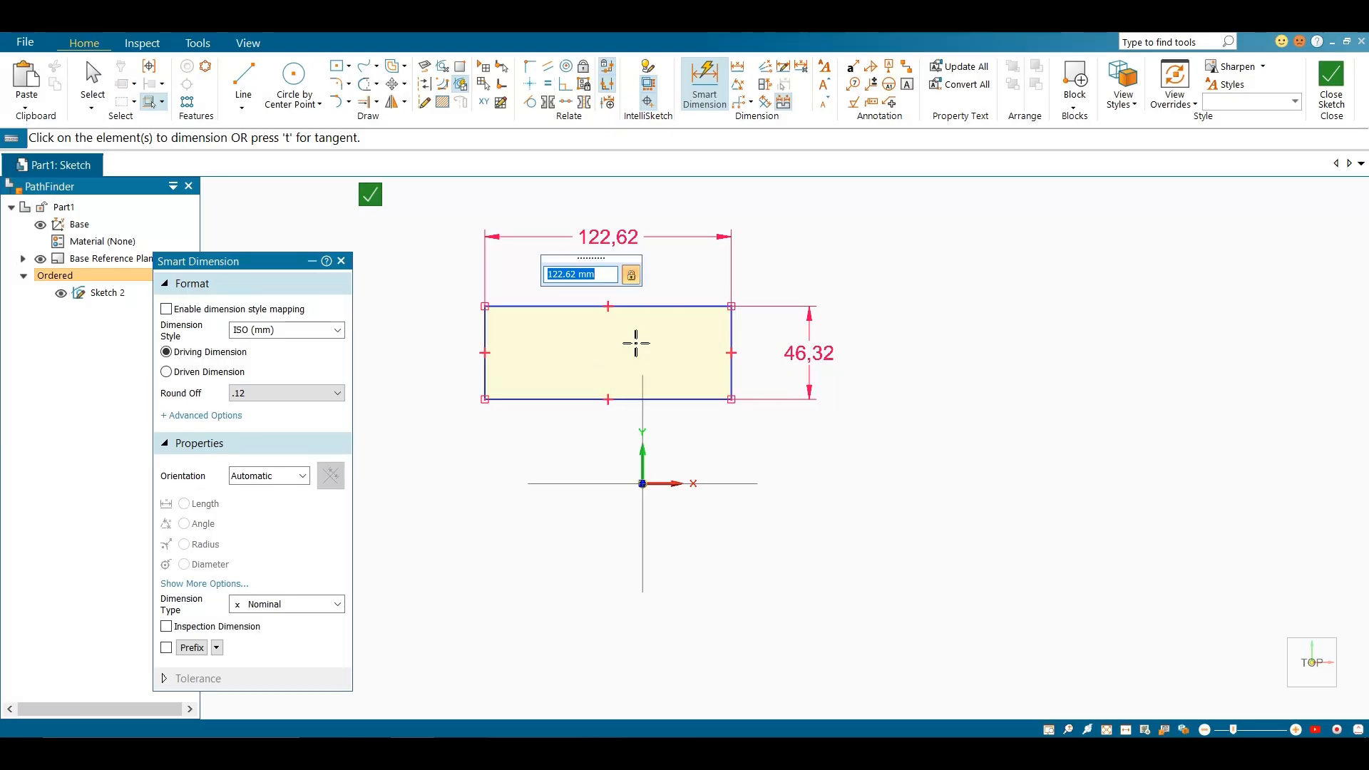
key(Escape)
Dimension the vertical distance from the rectangle's bottom edge to the origin and the horizontal distance from the origin to its right end
scroll(608, 266, up, 1)
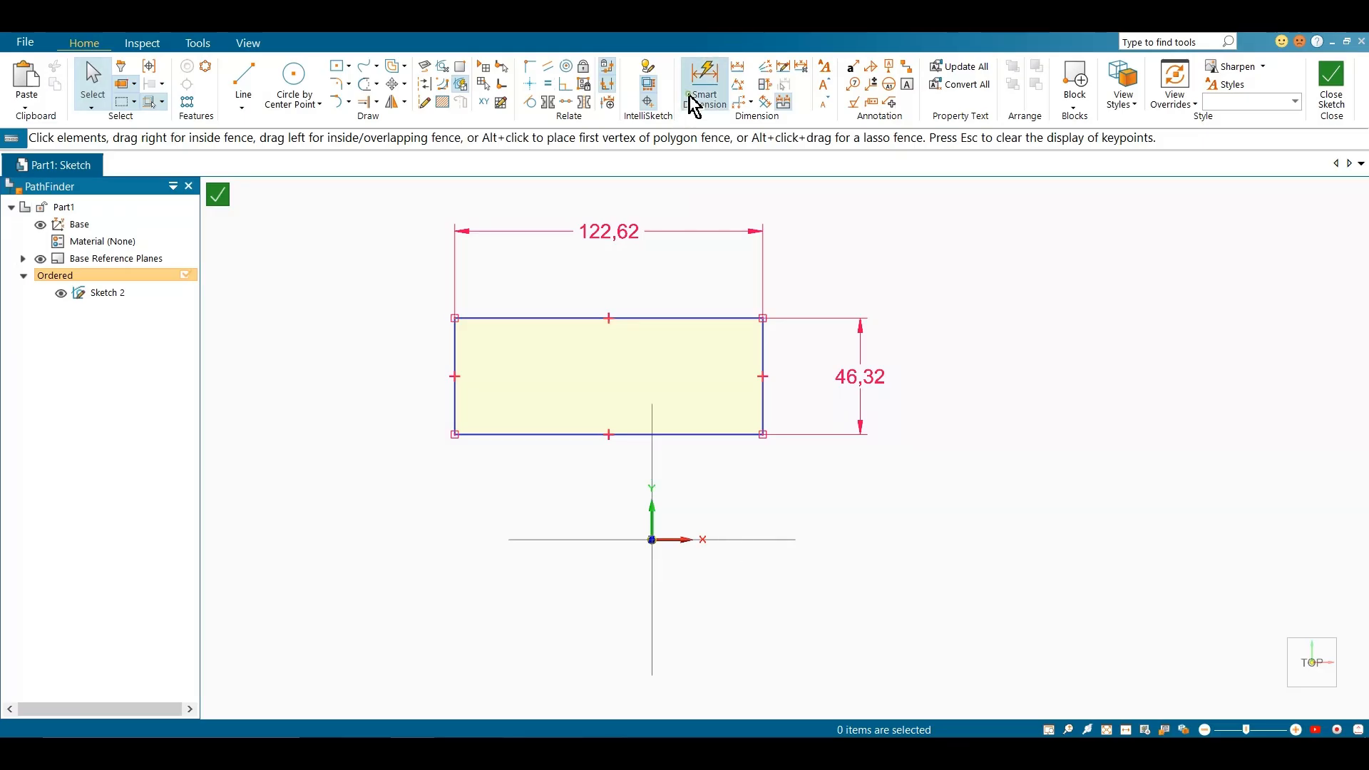
click(702, 75)
click(676, 434)
click(651, 540)
click(510, 510)
click(657, 435)
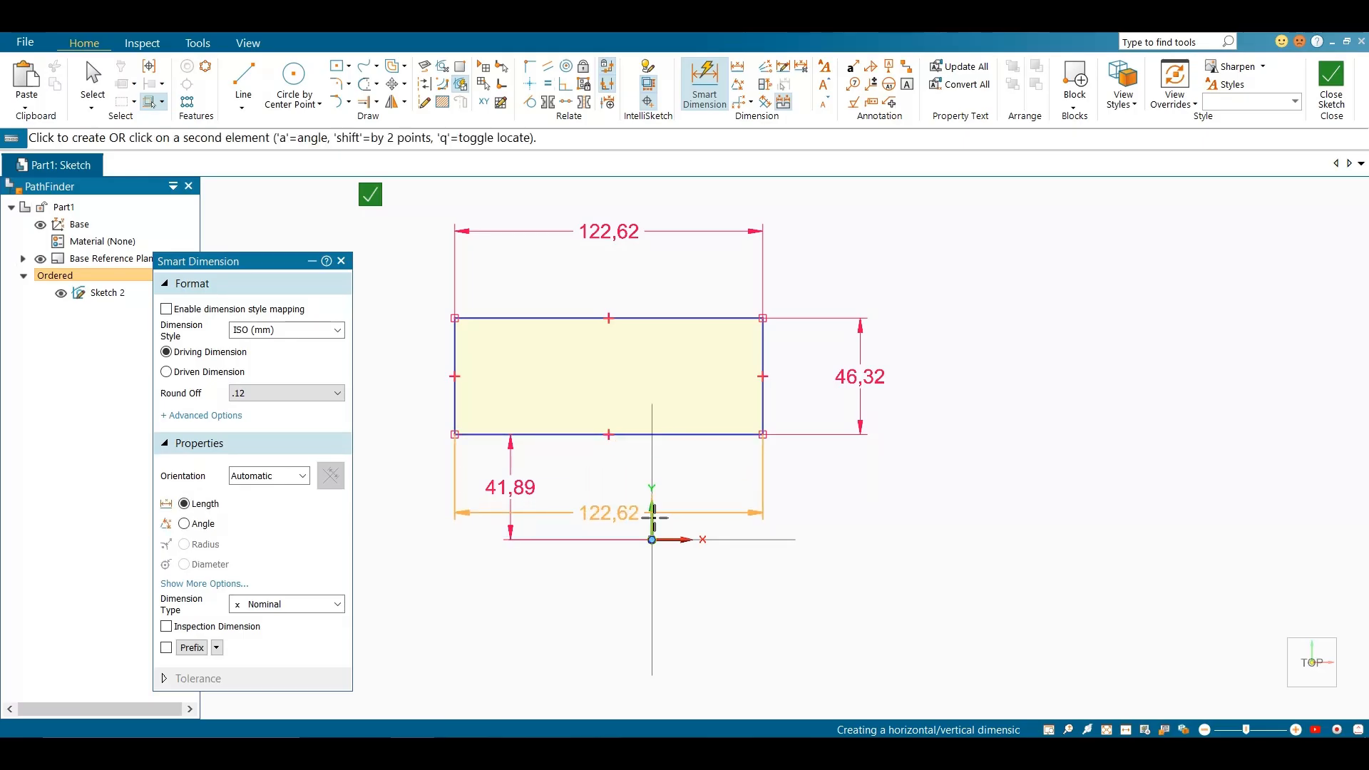
click(651, 540)
click(703, 586)
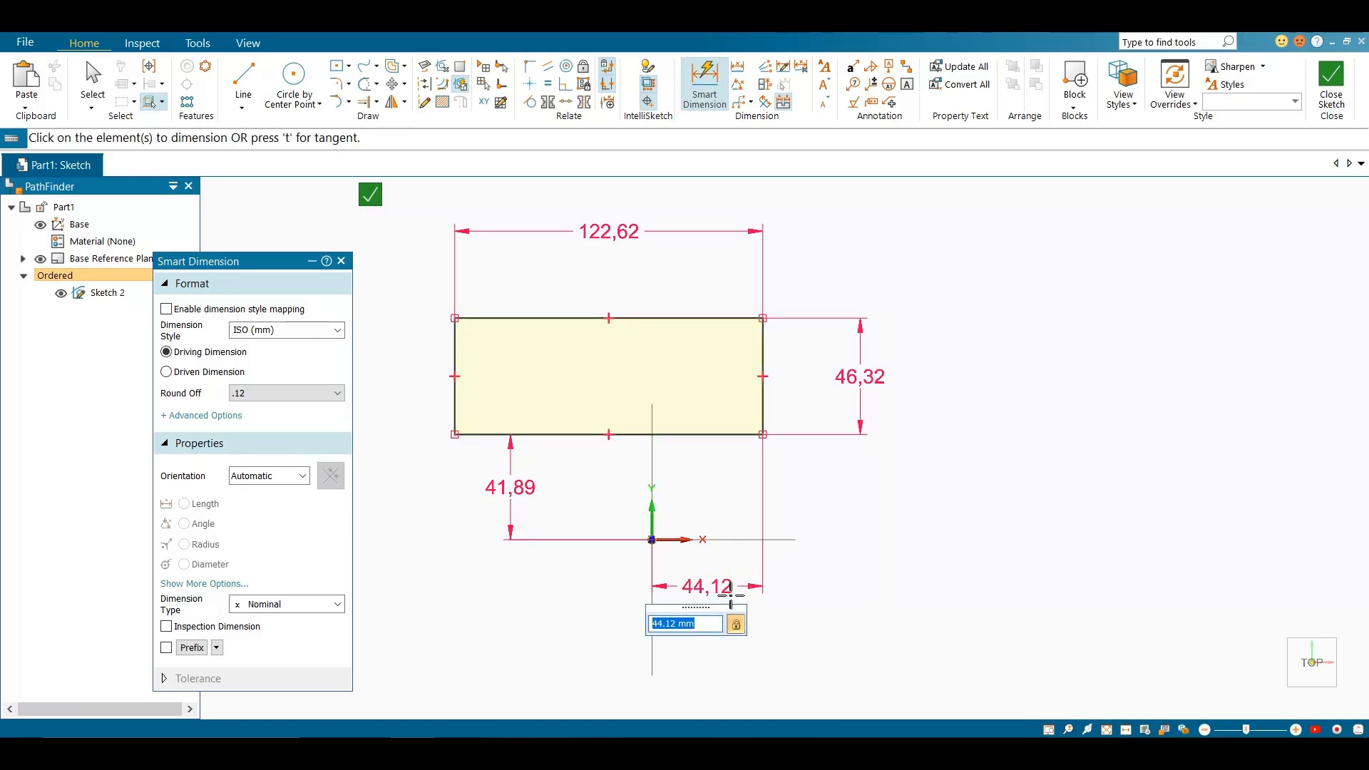
key(Escape)
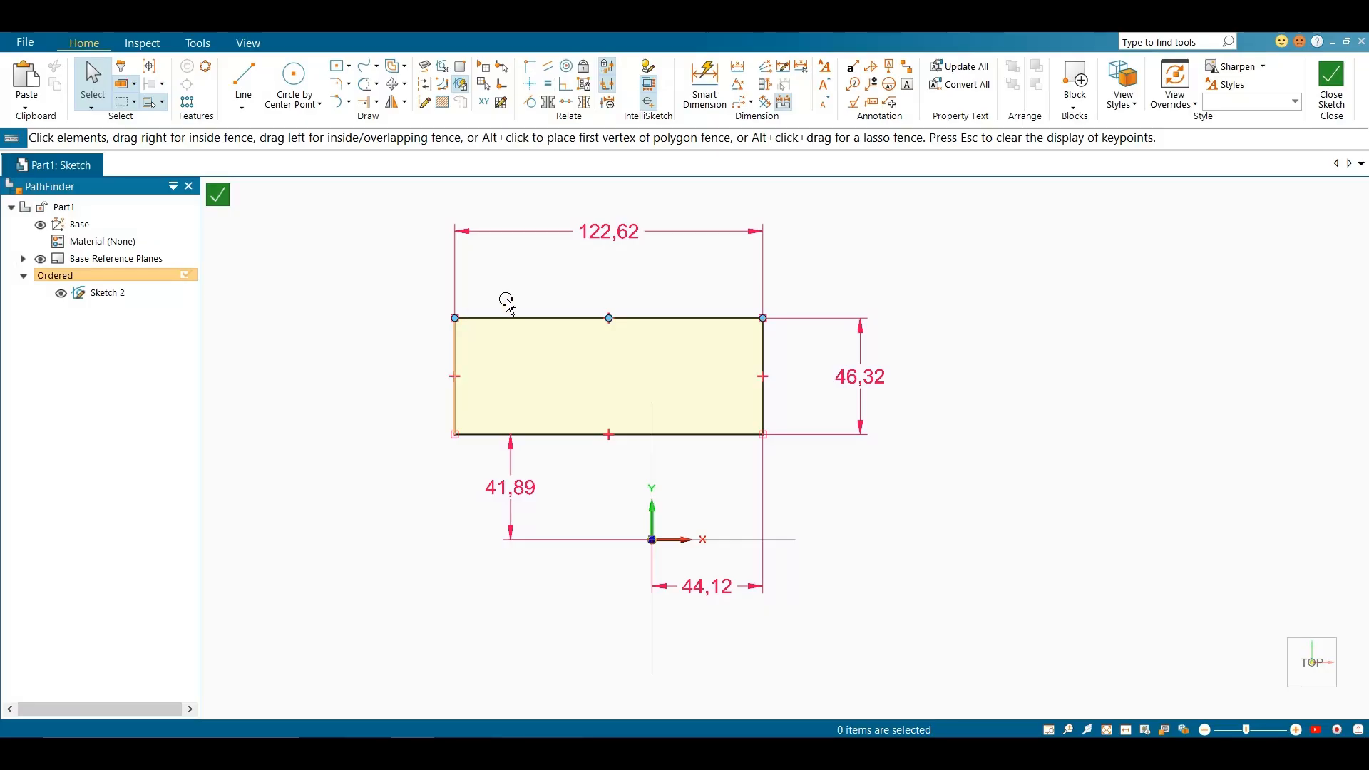
Delete the rectangle together with all its dimensions
scroll(611, 436, down, 1)
drag(431, 221, 882, 630)
key(Delete)
Draw a small, nearly square rectangle above and right of the origin and a circle about 47 mm in diameter on its top-right corner
click(335, 66)
click(841, 341)
click(888, 390)
click(293, 80)
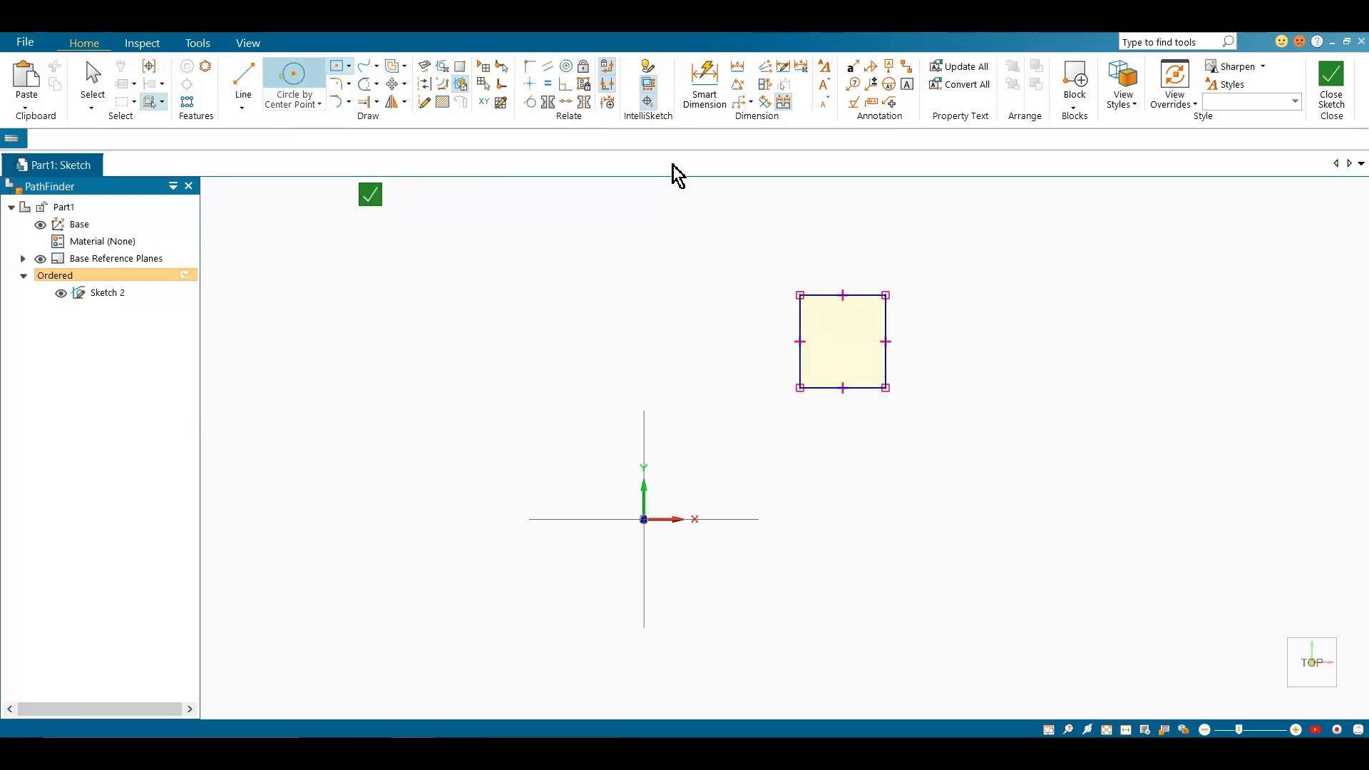
click(888, 296)
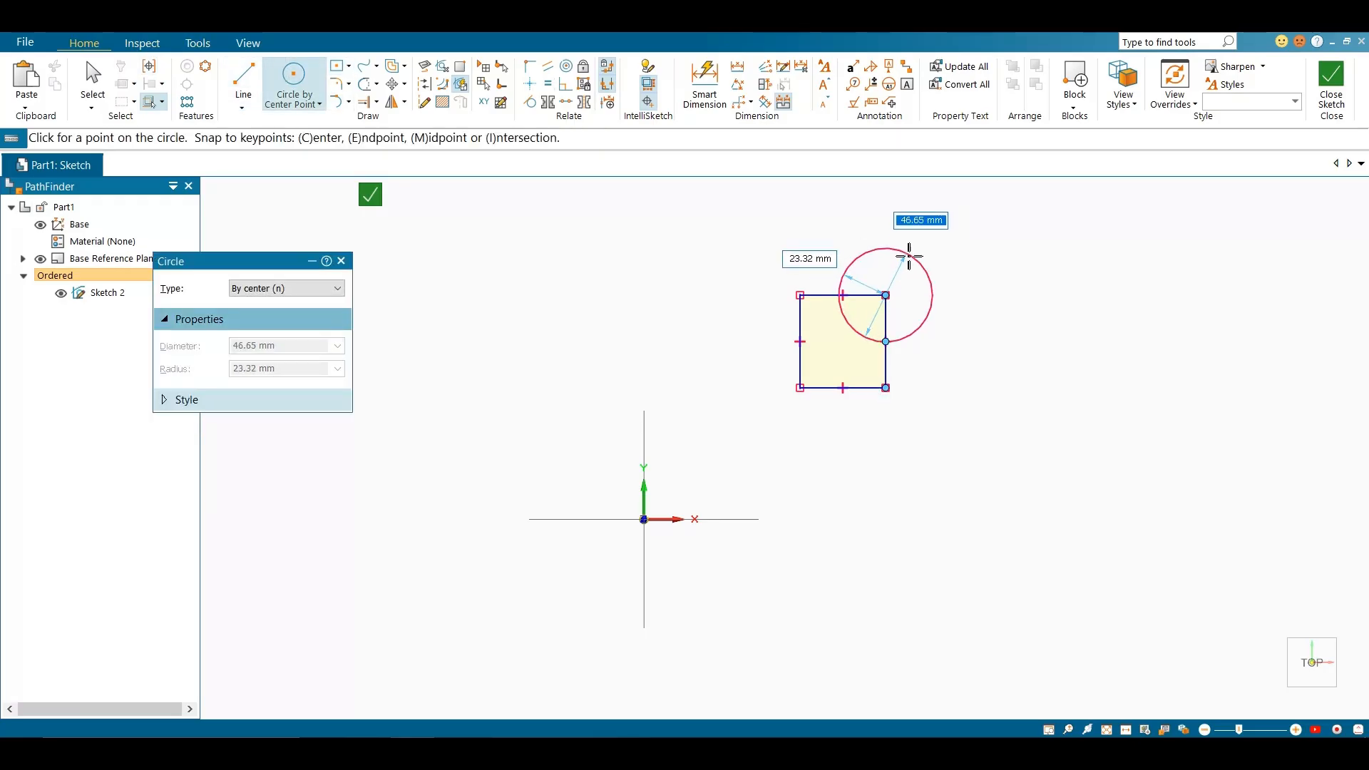
click(909, 257)
key(Escape)
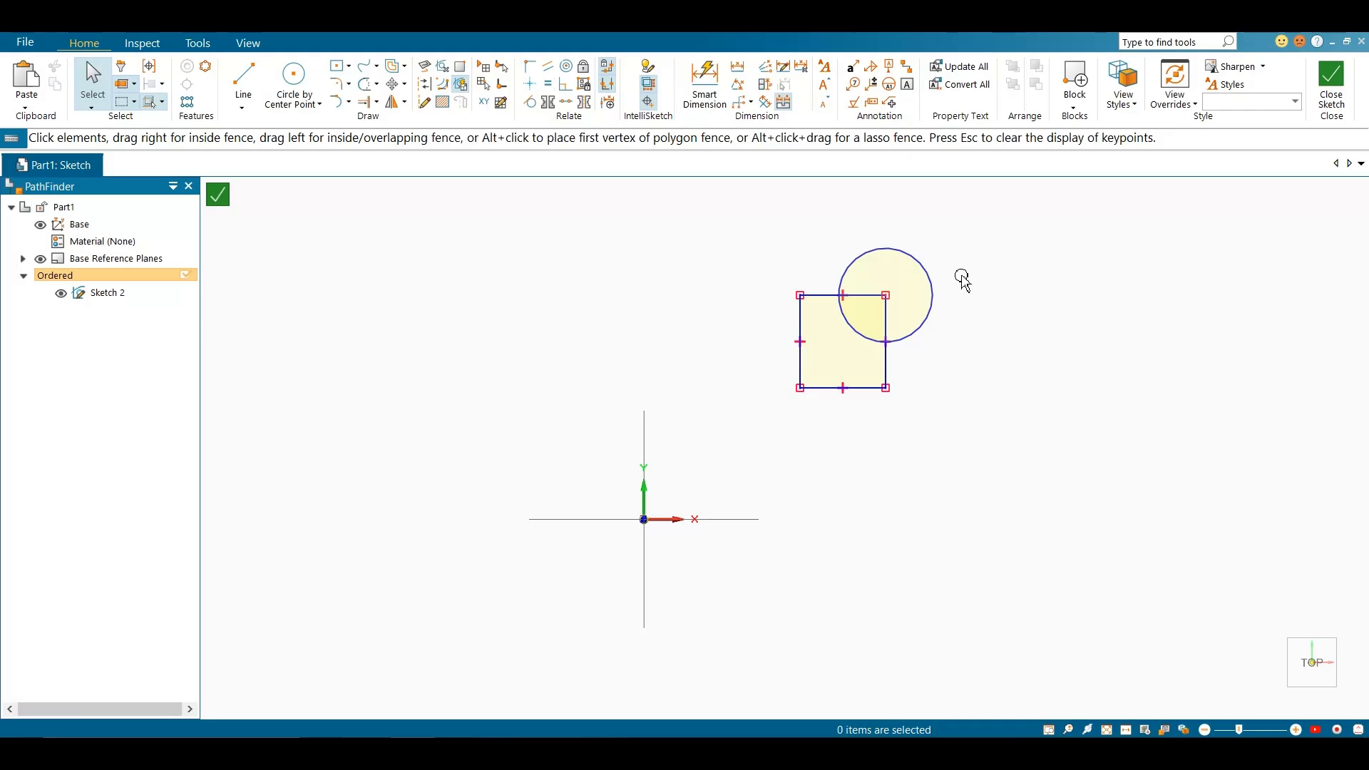
Lock the rectangle and the circle with the Lock relationship
click(582, 69)
drag(813, 280, 966, 459)
key(Escape)
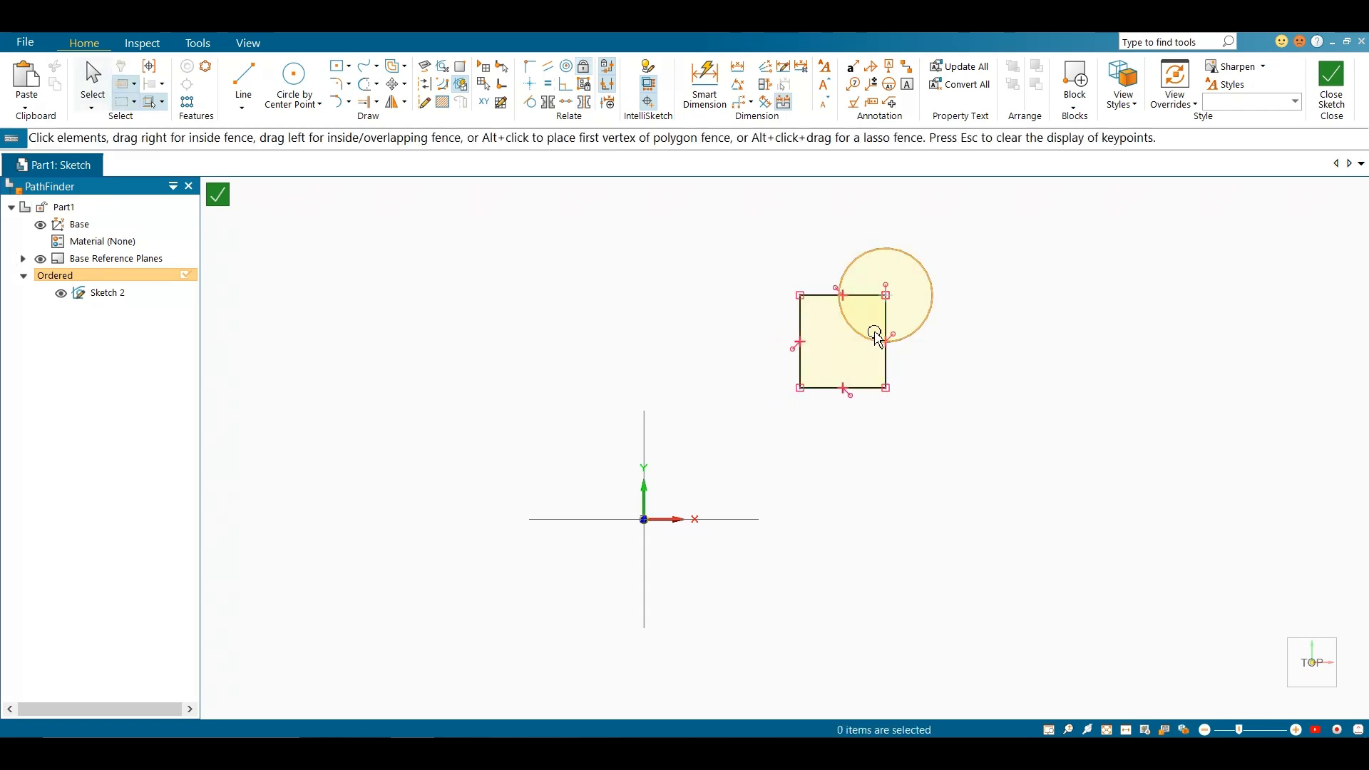
Try to move the locked circle and rectangle, and examine the lock symbols on their edges
click(860, 340)
click(964, 380)
drag(911, 337, 924, 379)
scroll(850, 382, up, 4)
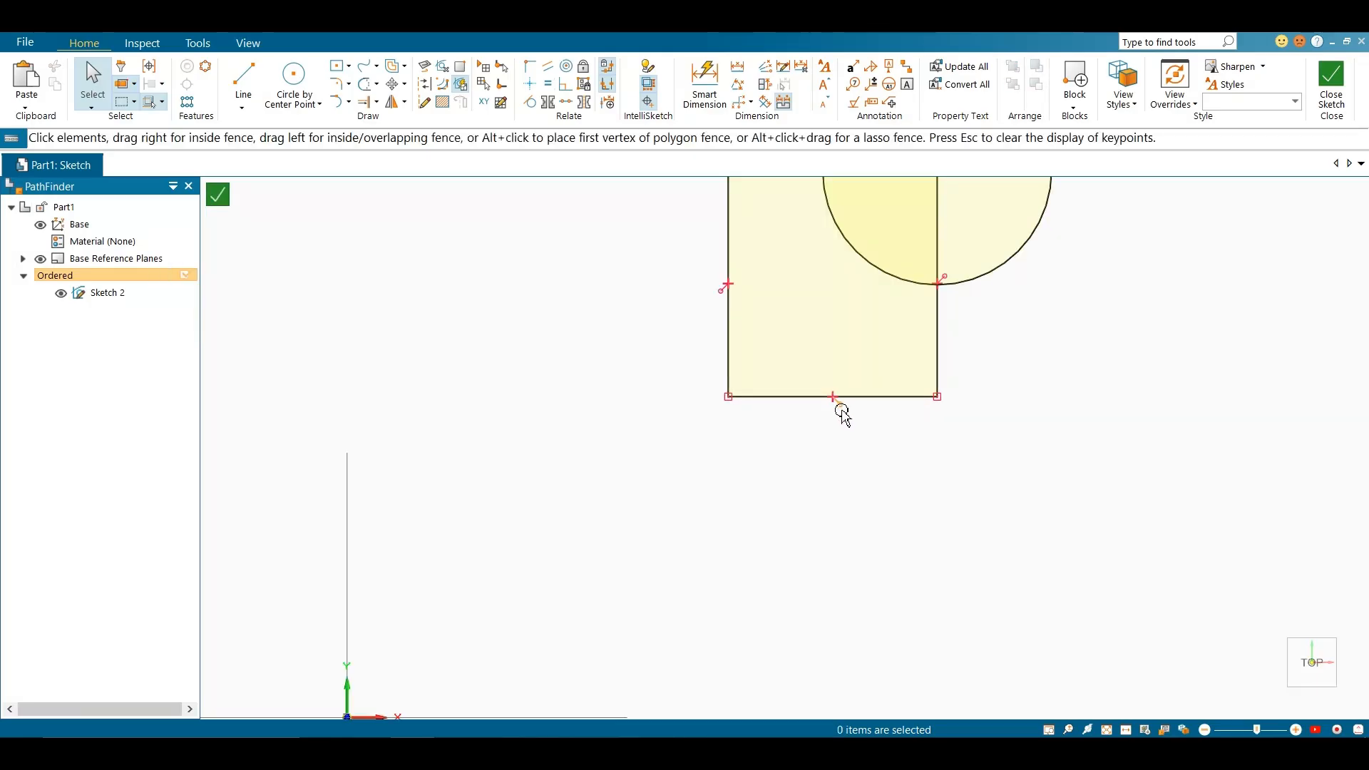
scroll(839, 416, down, 2)
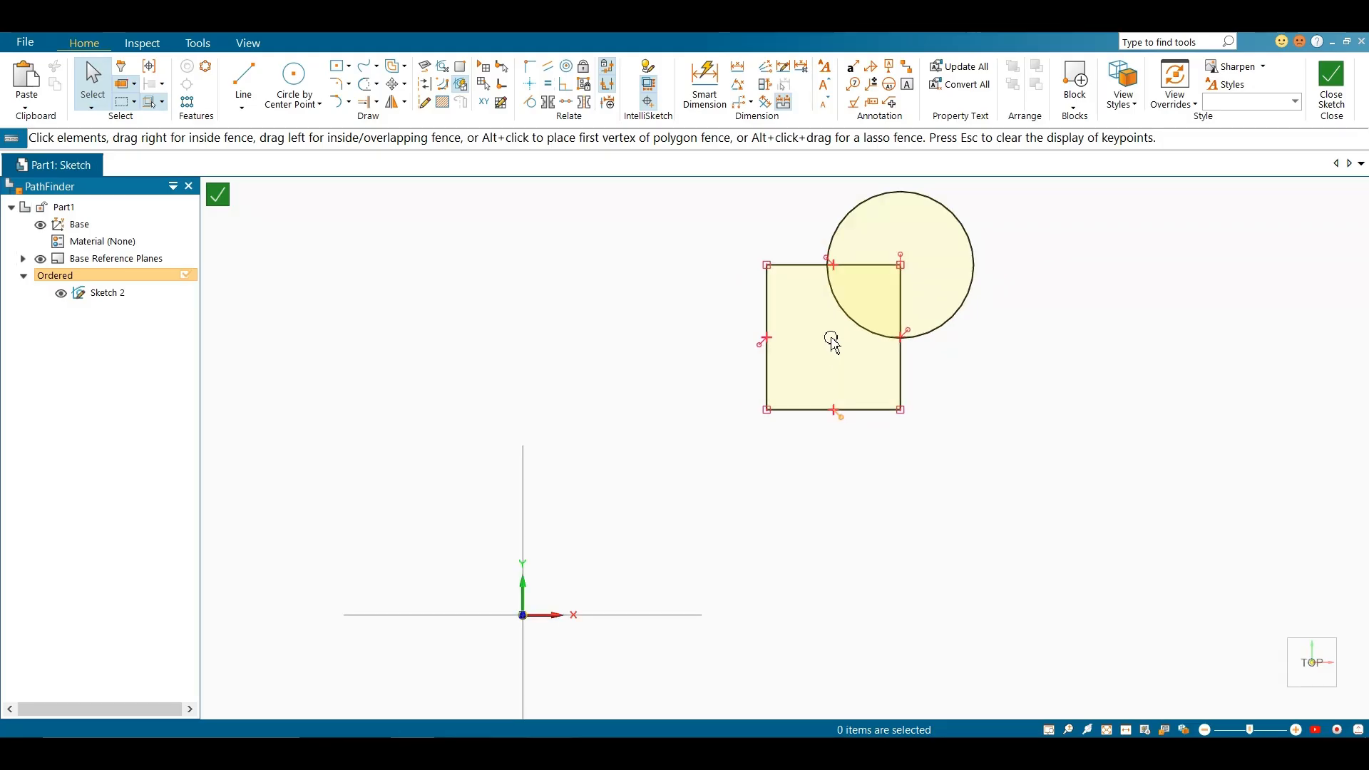
Delete the locked rectangle and circle
scroll(757, 422, down, 2)
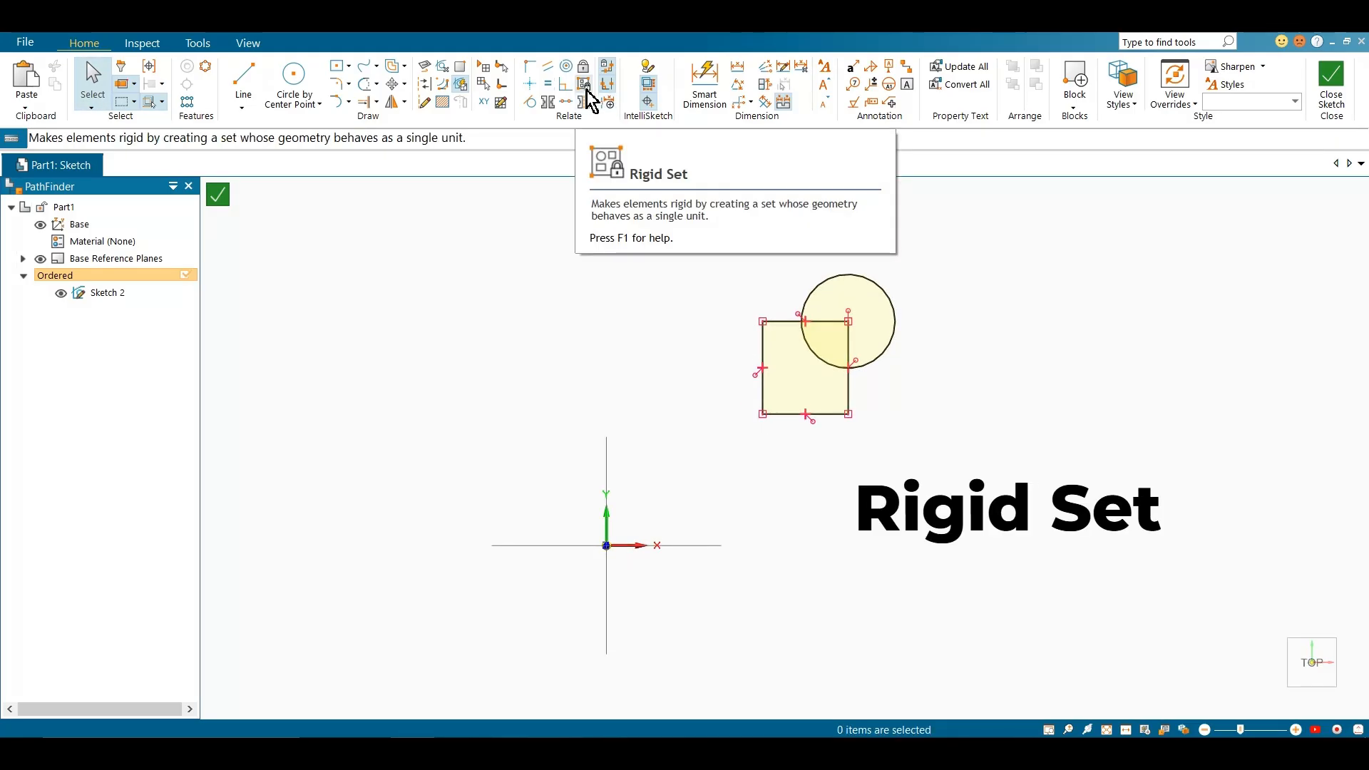
drag(726, 249, 951, 539)
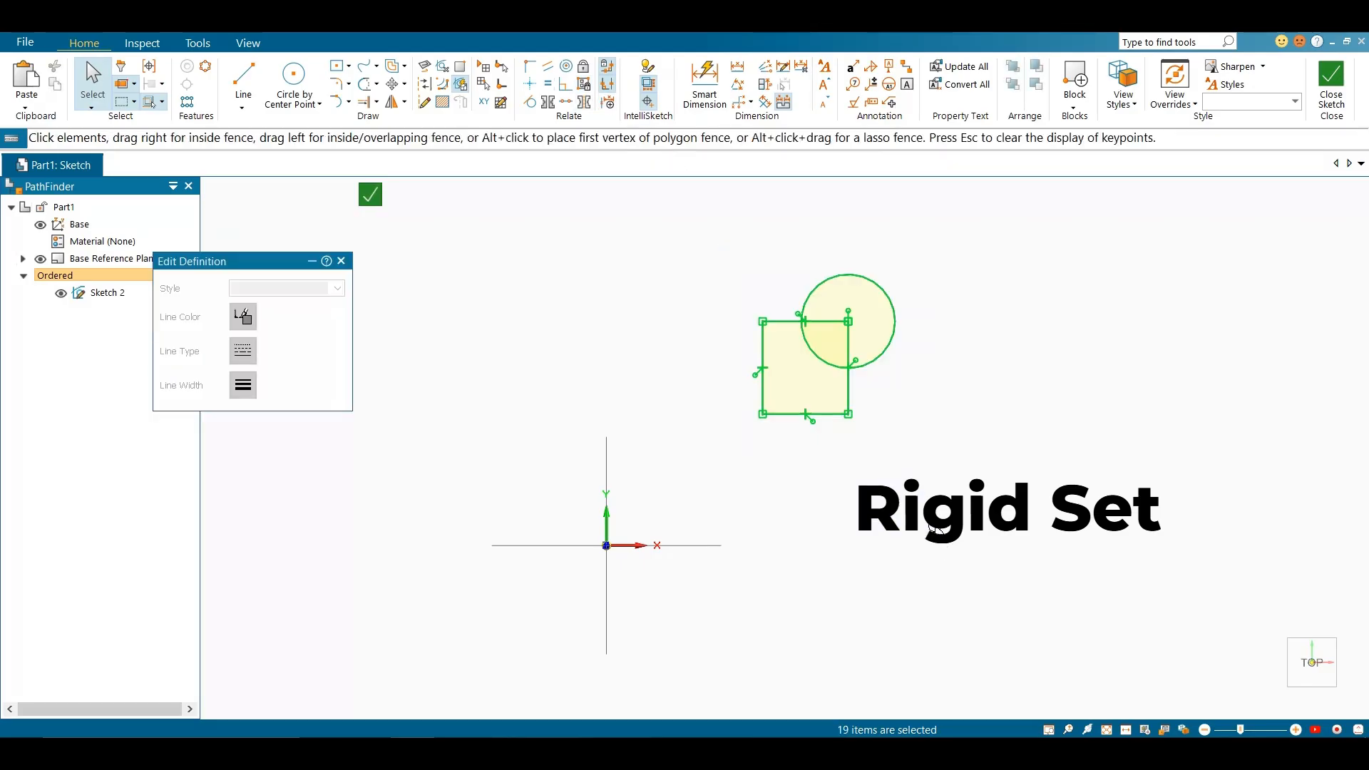
key(Delete)
Draw a narrow upright rectangle, a small rectangle centered on its bottom-right corner, and a larger separate rectangle on their right
click(341, 80)
click(495, 299)
click(520, 362)
click(520, 362)
click(540, 381)
click(751, 251)
click(820, 331)
Draw a small circle centered on the midpoint of the larger rectangle's bottom edge
click(314, 91)
click(752, 331)
click(773, 360)
scroll(788, 458, down, 3)
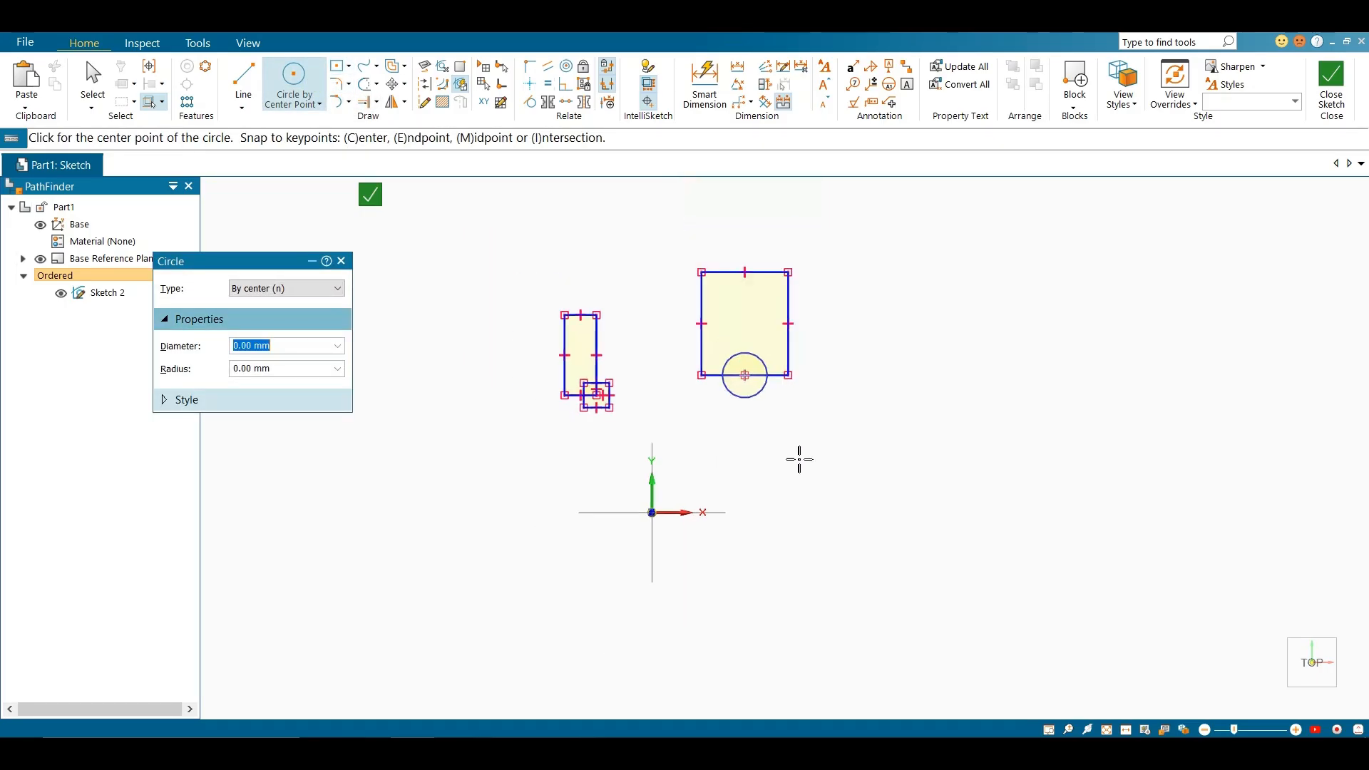
key(Escape)
Move the larger rectangle's left edge slightly inward to narrow the rectangle
scroll(737, 365, up, 2)
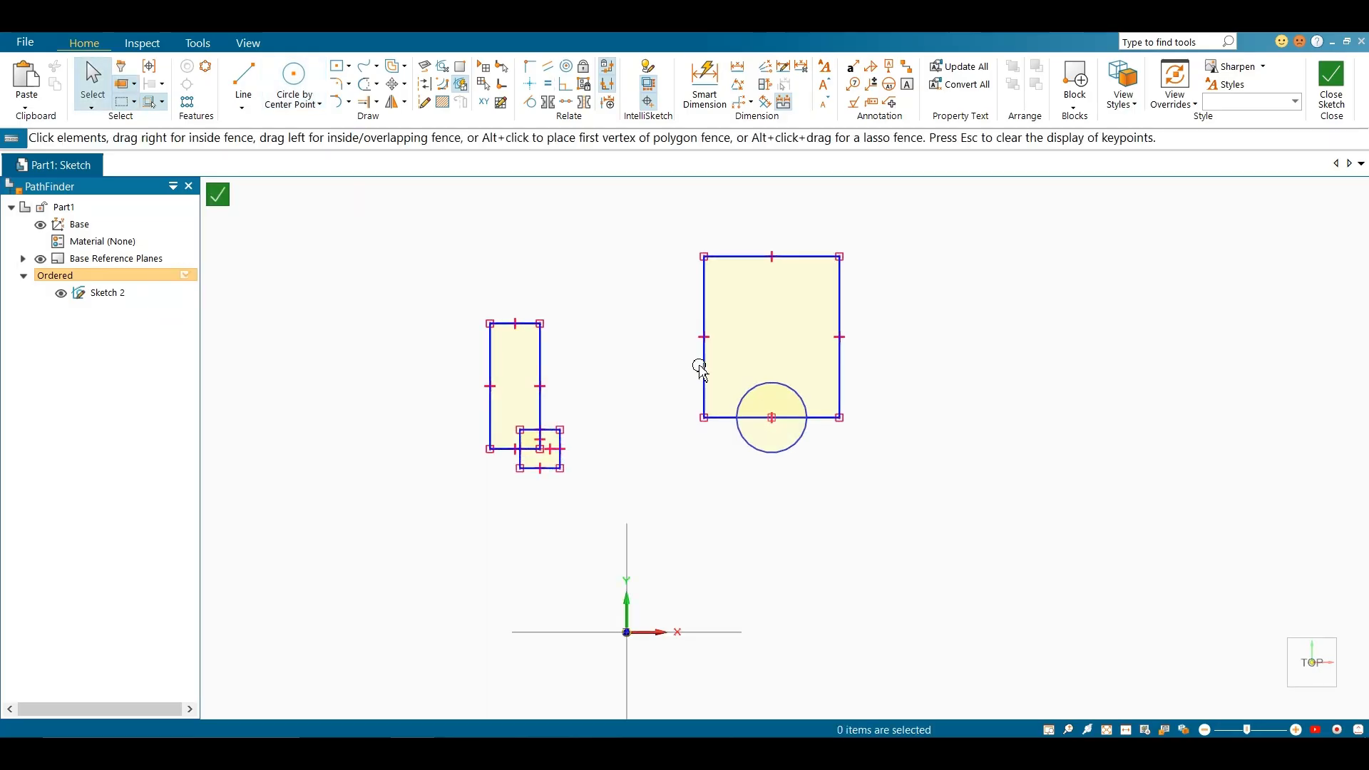
drag(704, 369, 713, 371)
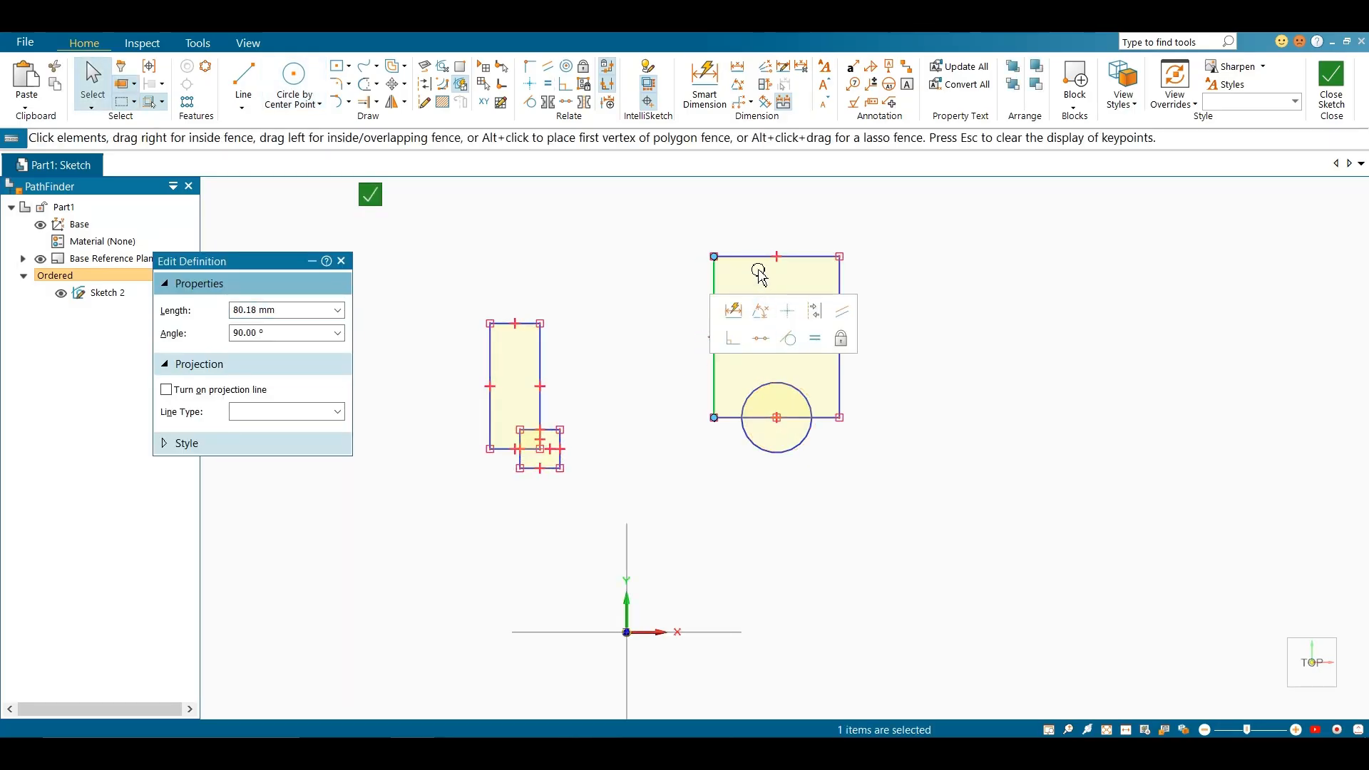
click(670, 321)
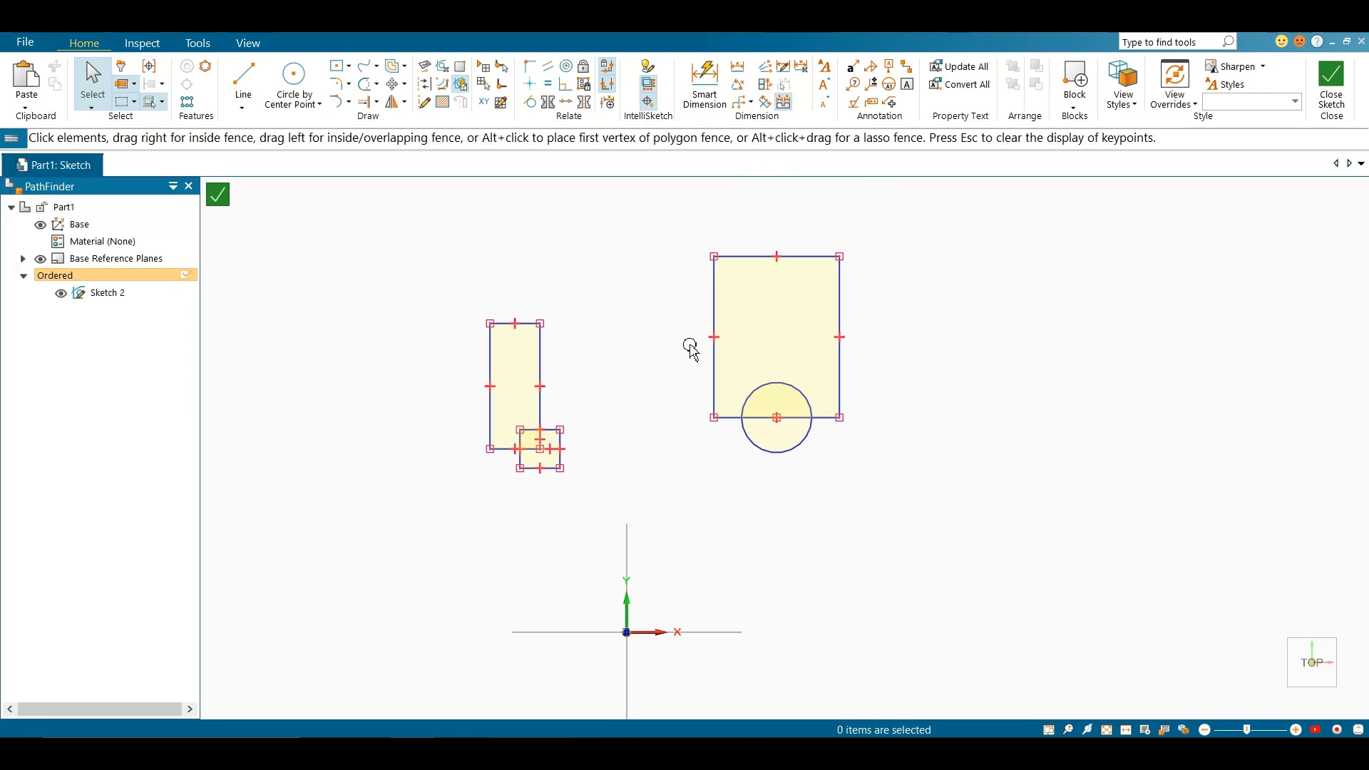
Make all three rectangles and the circle one Rigid Set, and move the set to the right by the large rectangle's left edge
click(591, 93)
drag(434, 193, 926, 516)
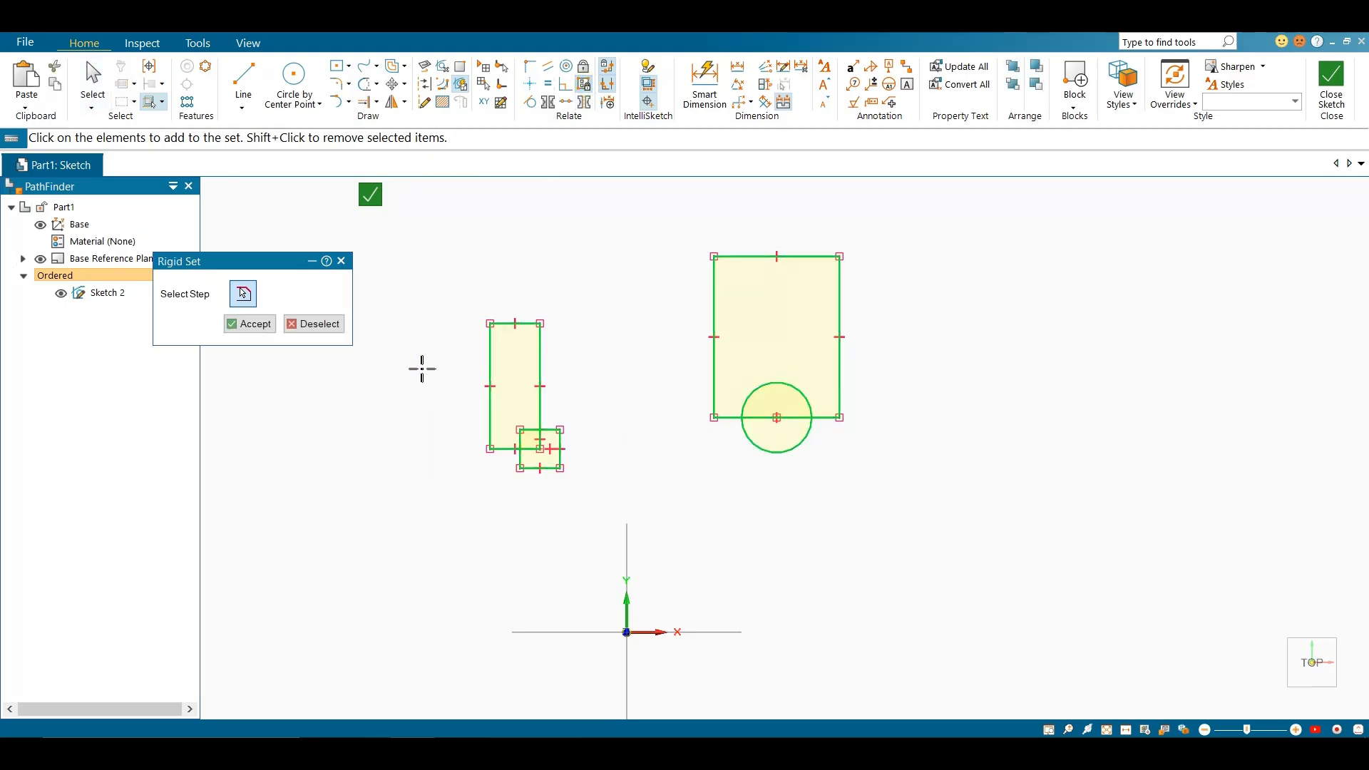
click(258, 328)
click(341, 262)
mouse_move(714, 306)
mouse_down()
mouse_move(758, 373)
mouse_move(1018, 370)
mouse_move(529, 370)
mouse_move(989, 353)
mouse_move(784, 355)
mouse_up()
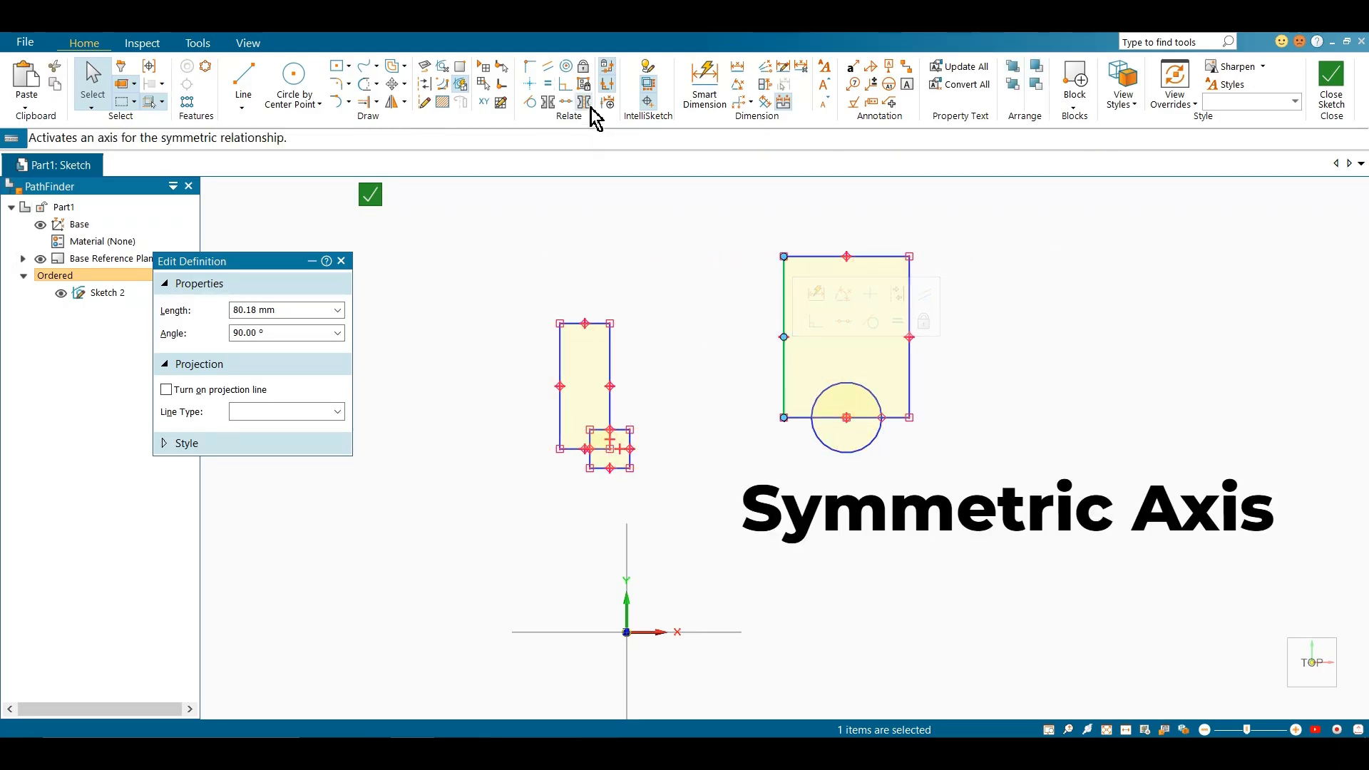
Delete all the rectangles and the circle from the sketch
mouse_move(514, 220)
mouse_down()
mouse_move(731, 340)
mouse_move(1038, 550)
mouse_up()
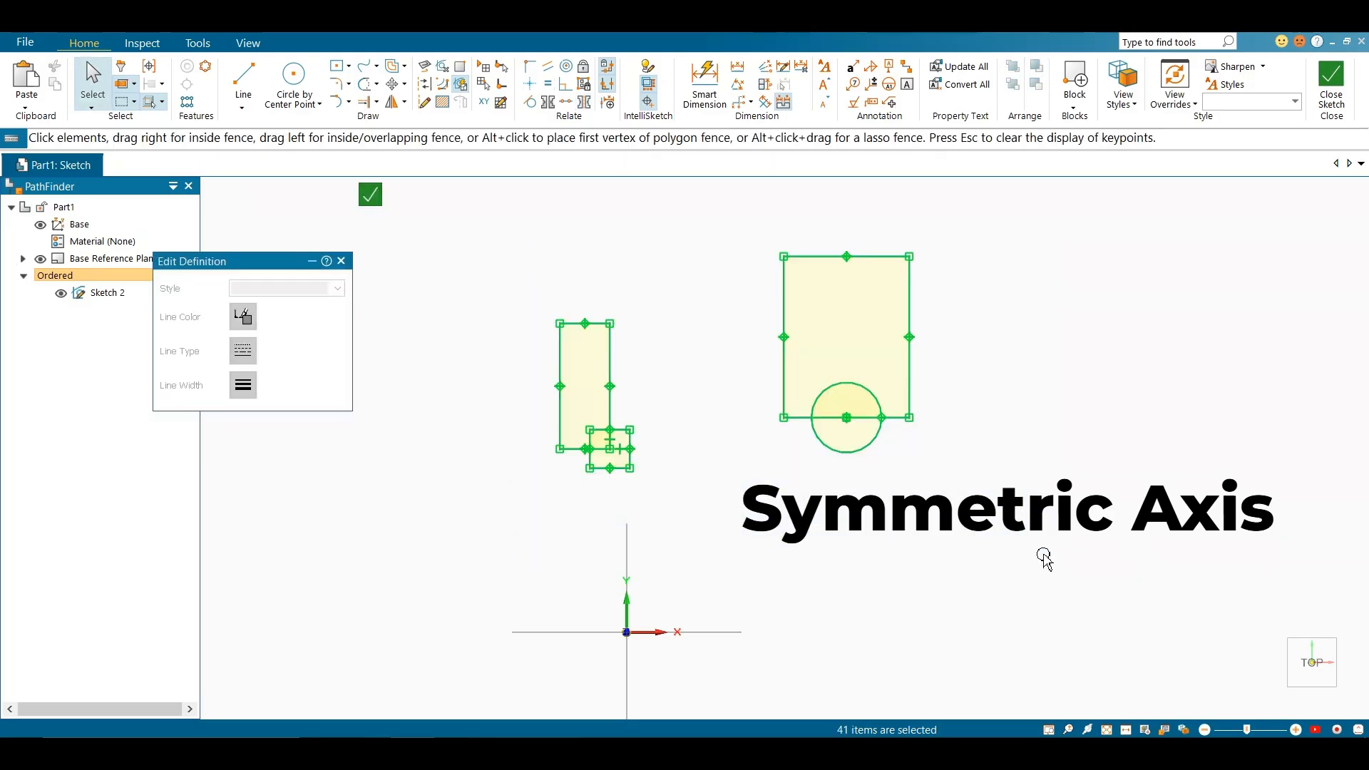
key(Delete)
click(336, 67)
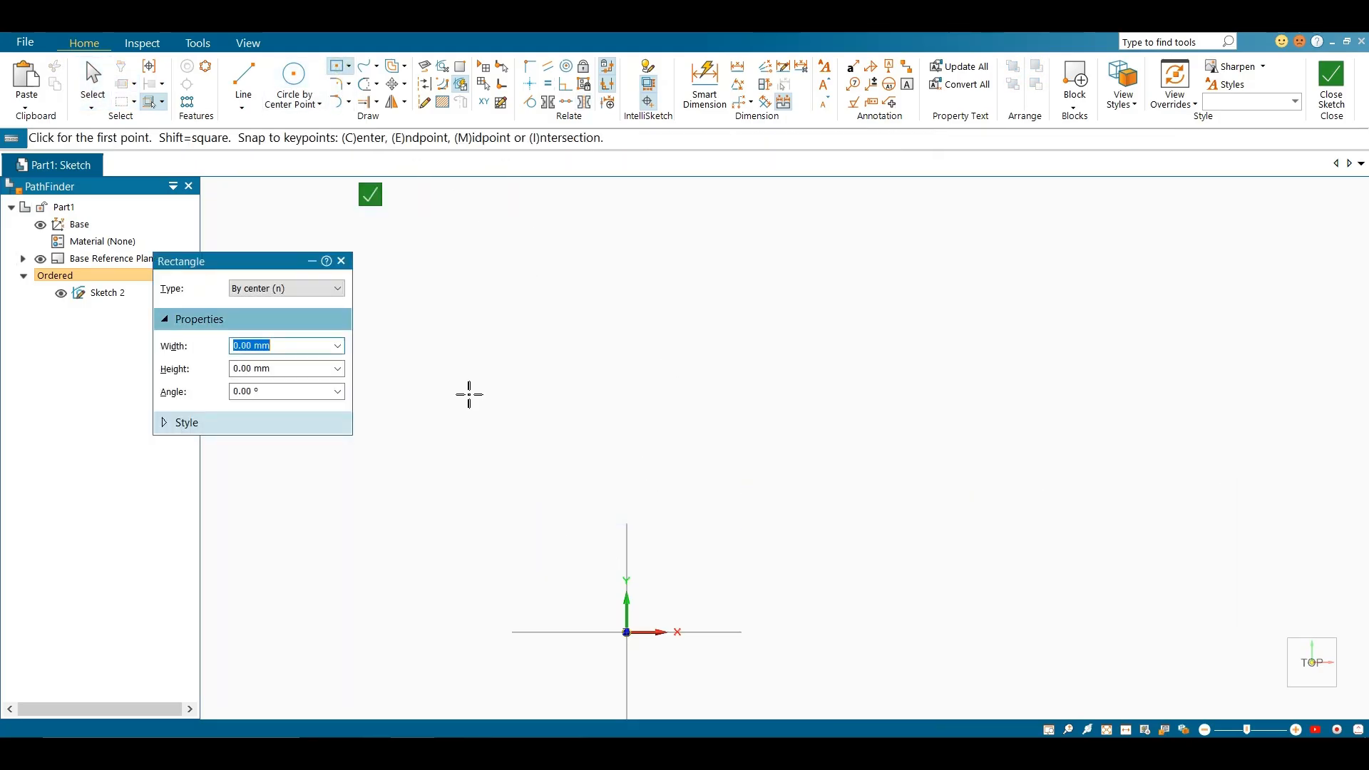
Draw a closed U-shaped profile of horizontal and vertical lines, with a taller left arm whose inner edge is about 67 mm
click(243, 80)
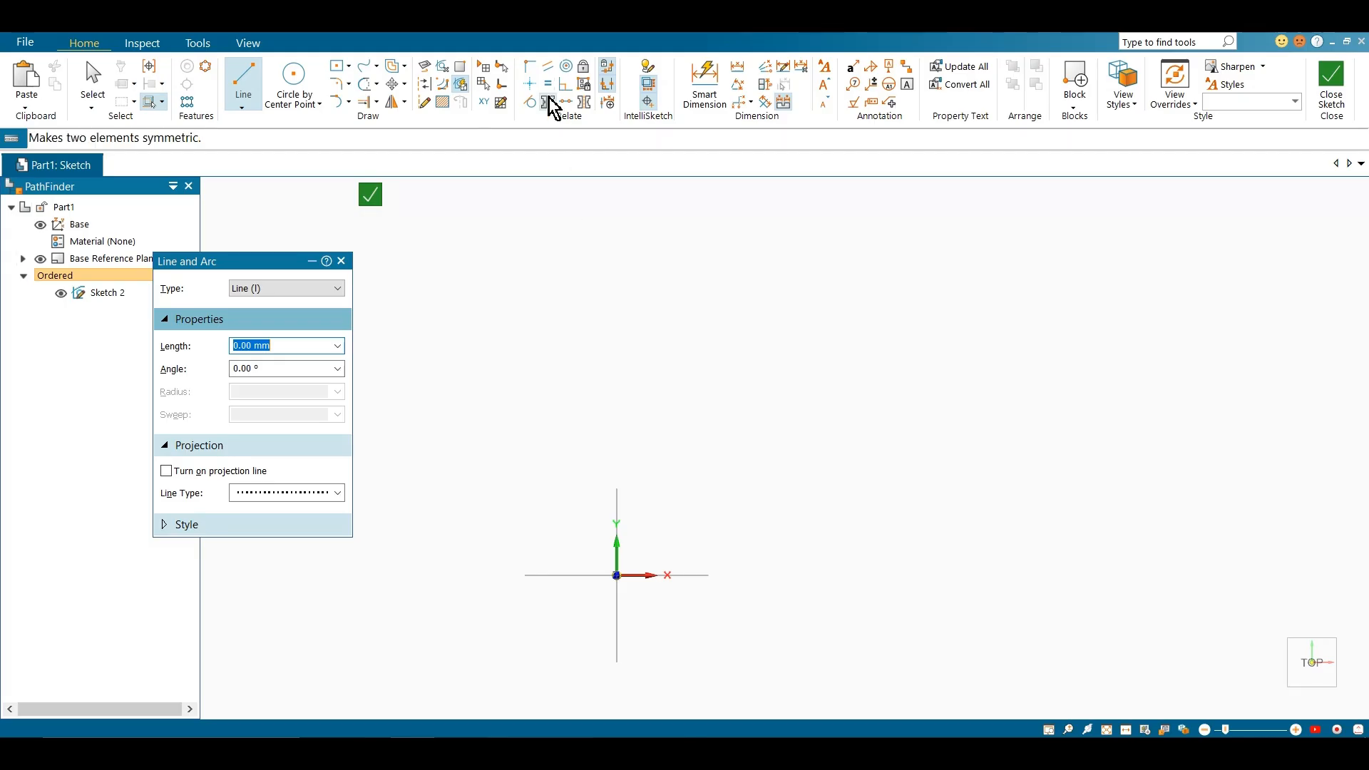
click(497, 458)
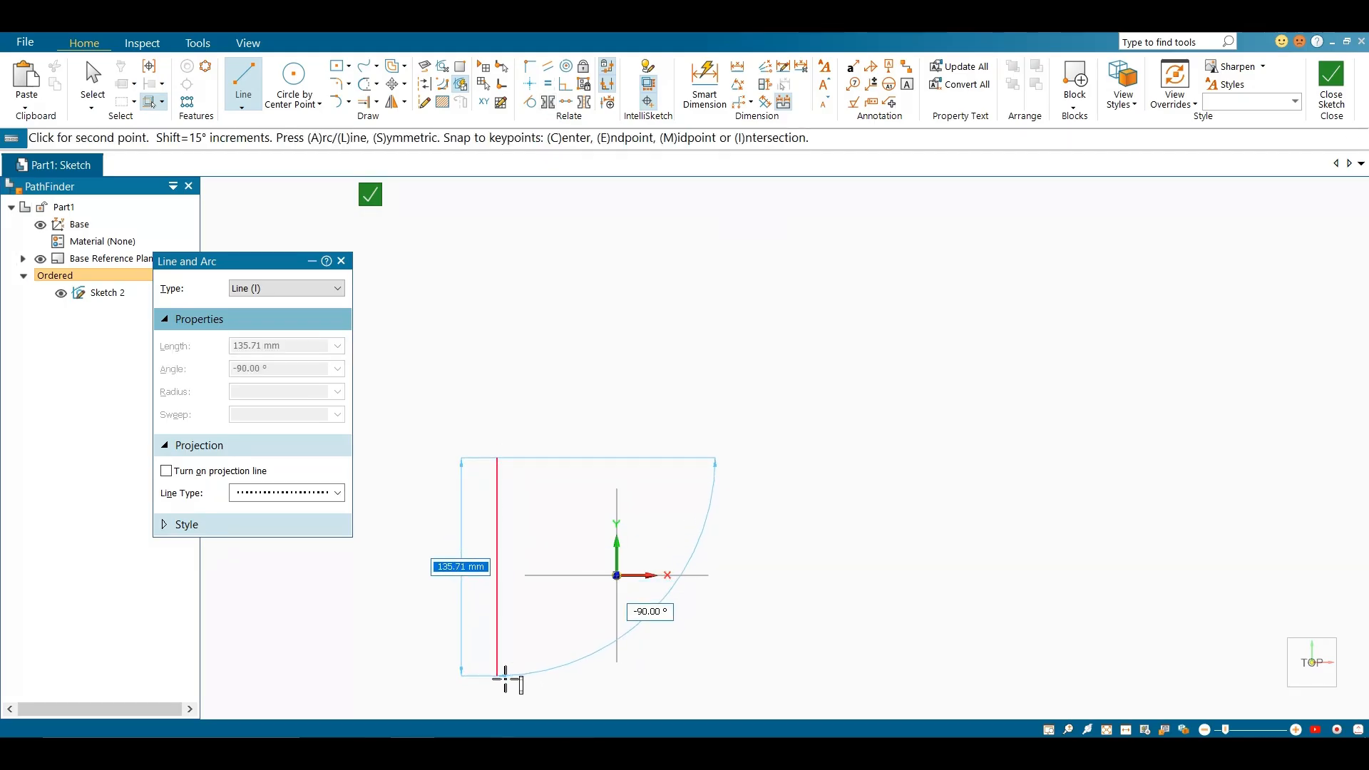
click(497, 672)
click(852, 672)
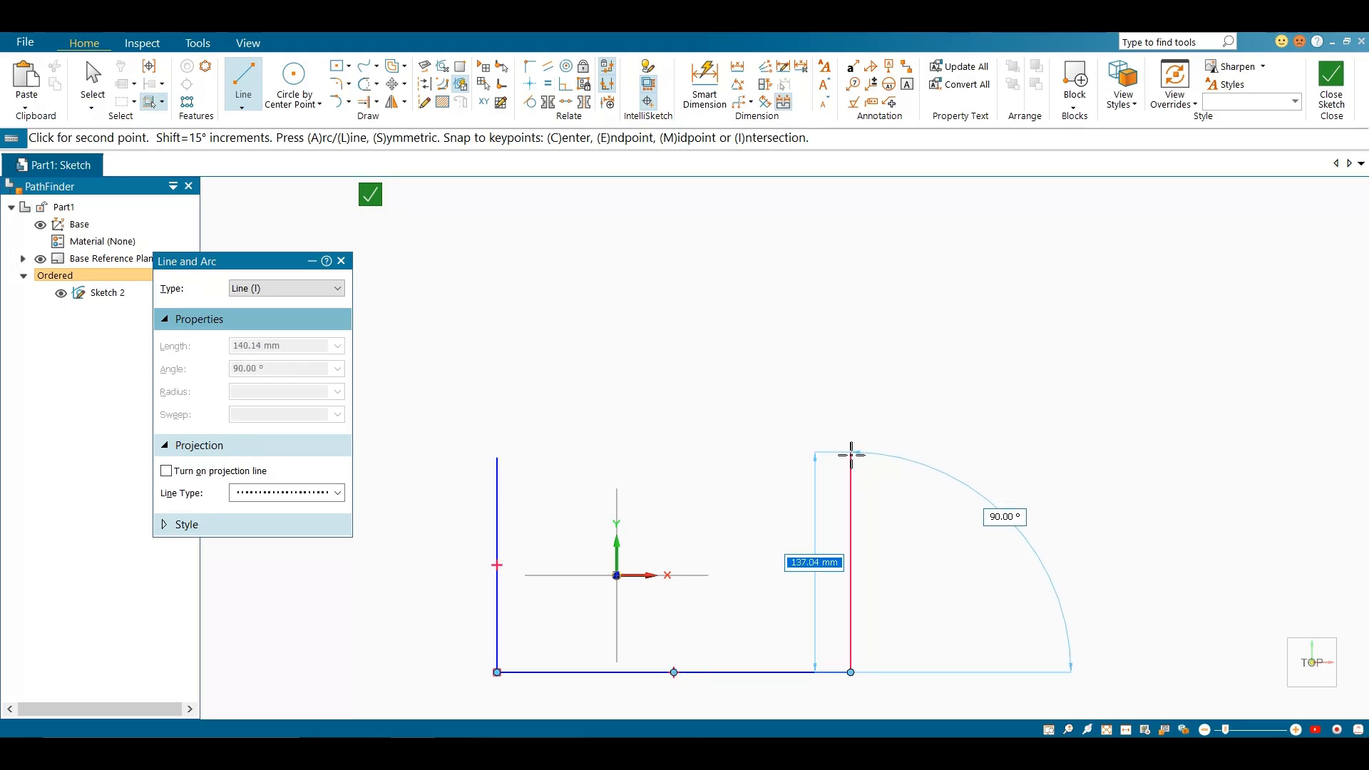
click(851, 499)
click(784, 499)
click(784, 566)
click(665, 566)
click(546, 566)
click(546, 462)
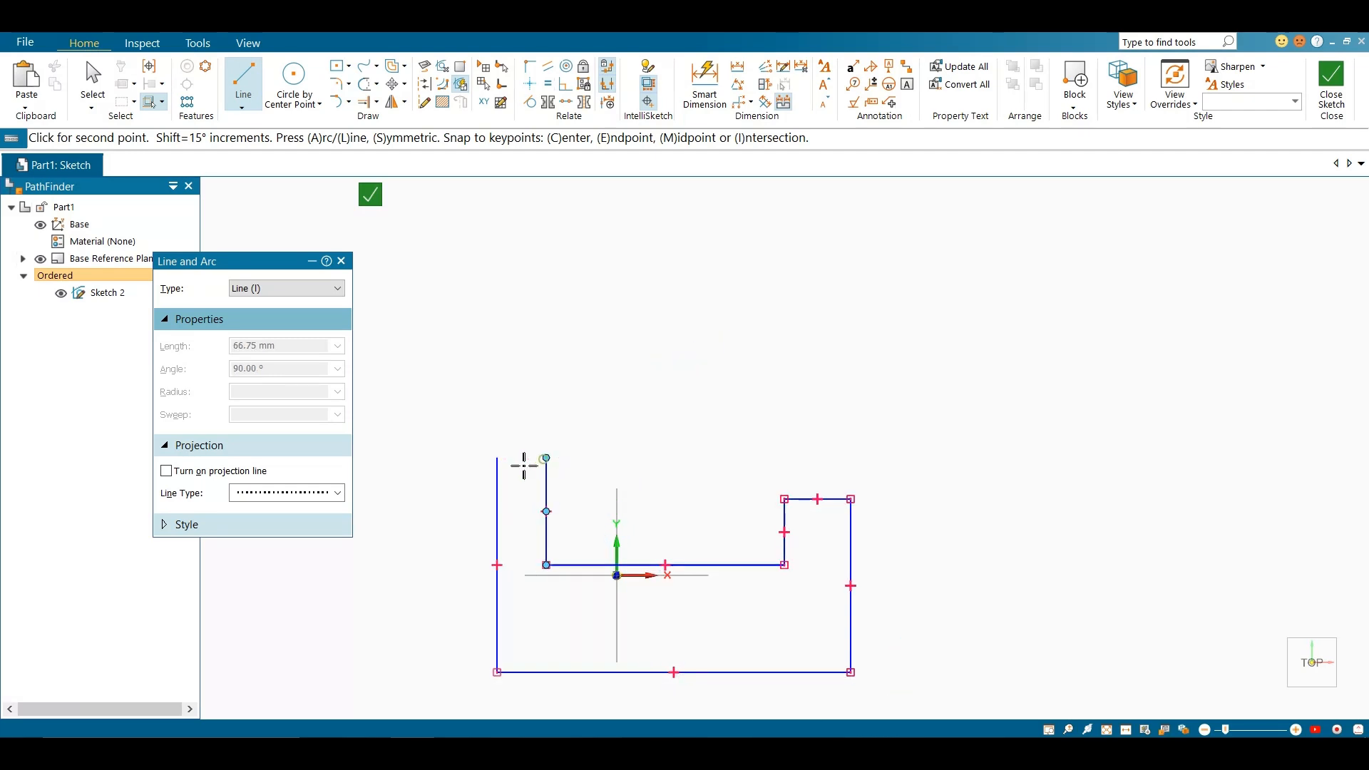
click(497, 459)
scroll(711, 558, down, 2)
key(Escape)
Align the bottom edge's midpoint vertically and the notch floor's midpoint horizontally with the origin using Horizontal/Vertical relationships
click(530, 83)
click(685, 634)
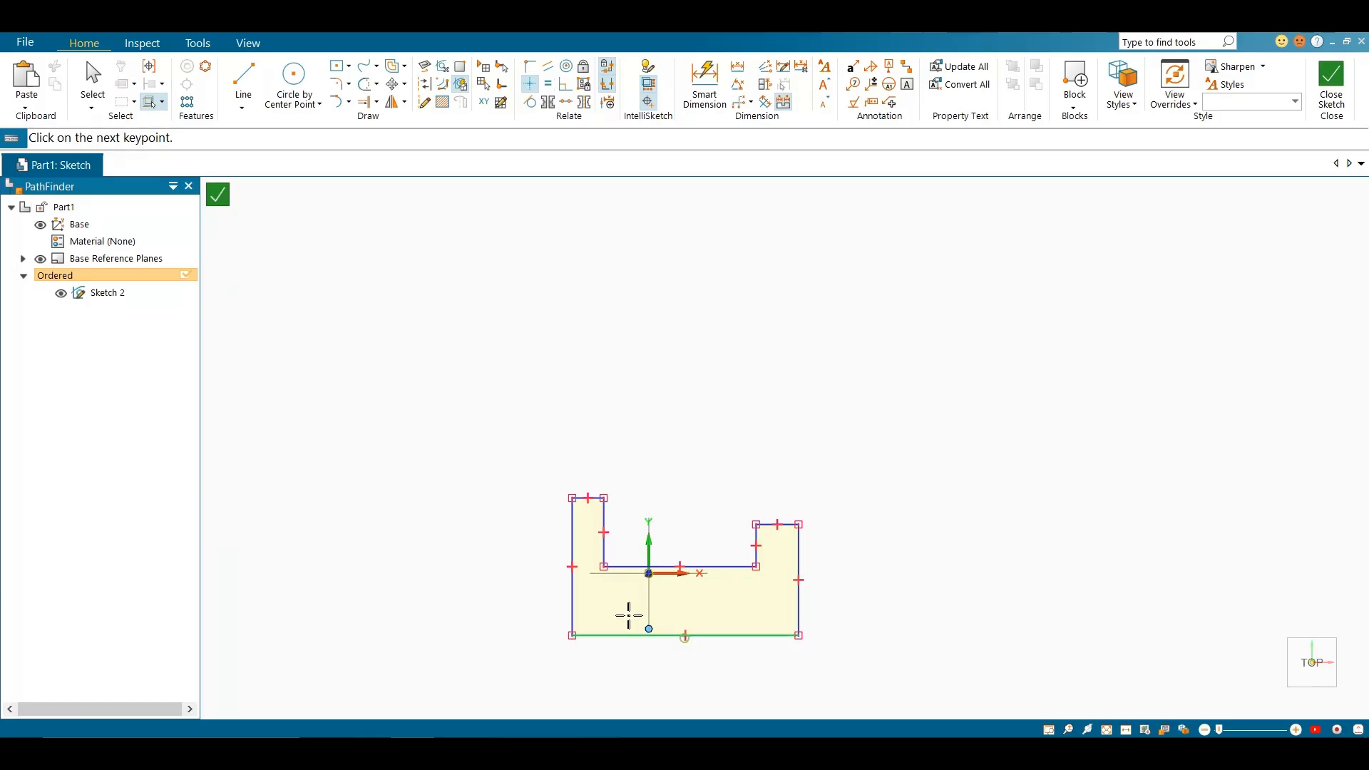
click(649, 573)
click(679, 567)
click(649, 573)
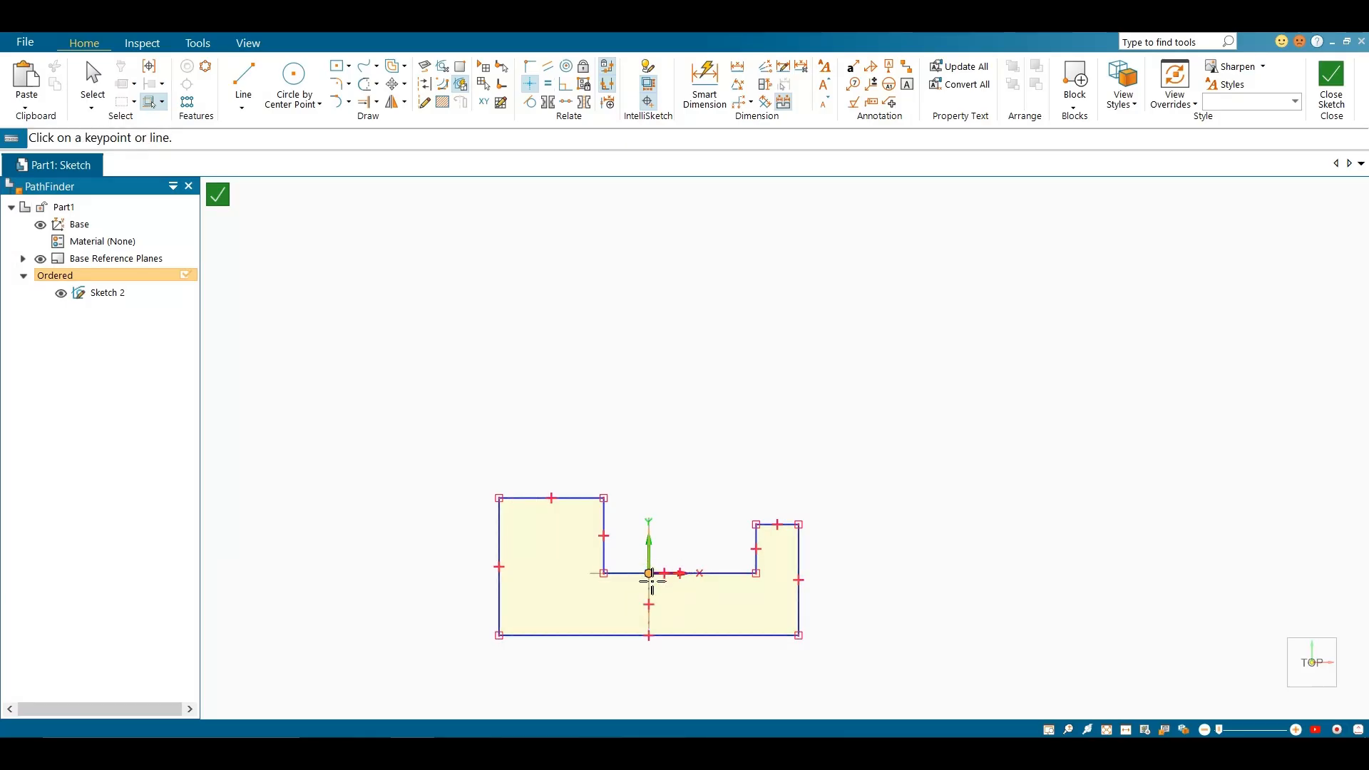
key(Escape)
scroll(657, 621, up, 4)
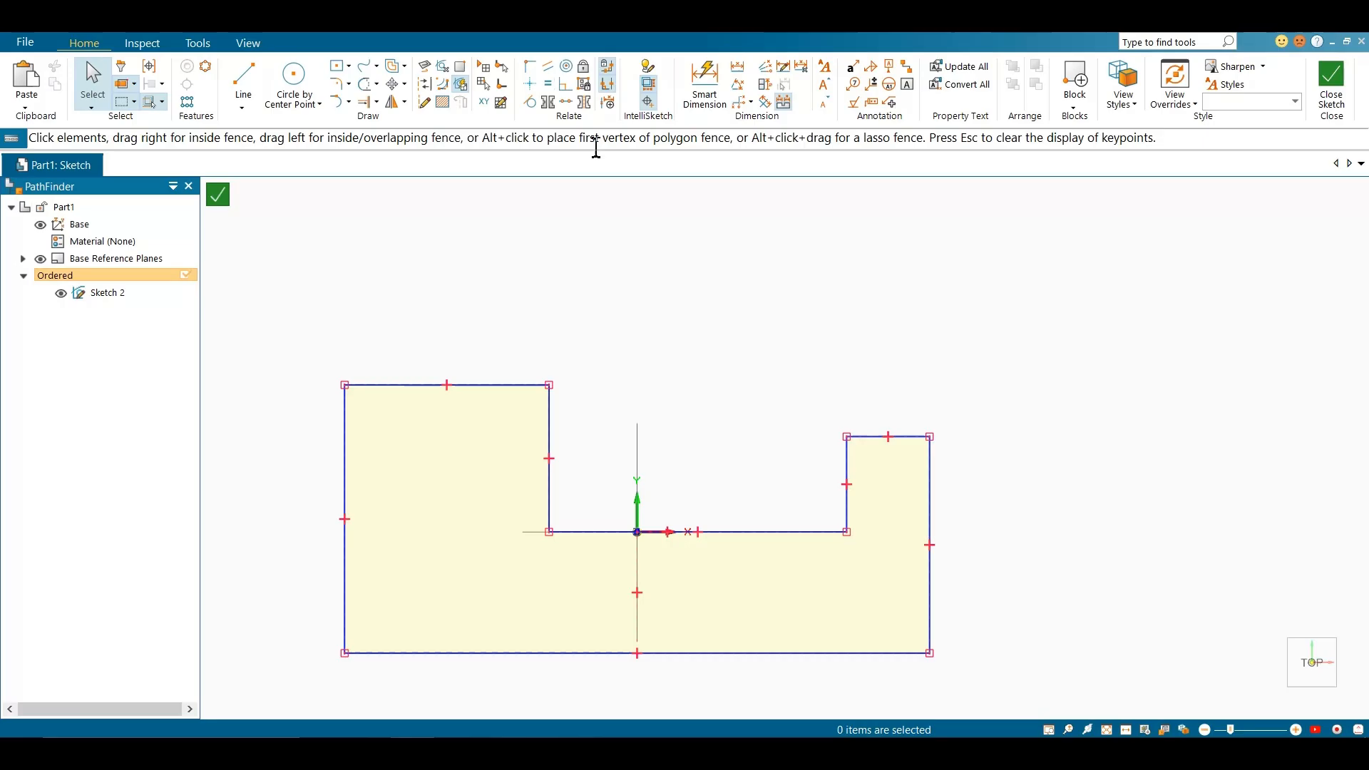
click(531, 84)
click(652, 532)
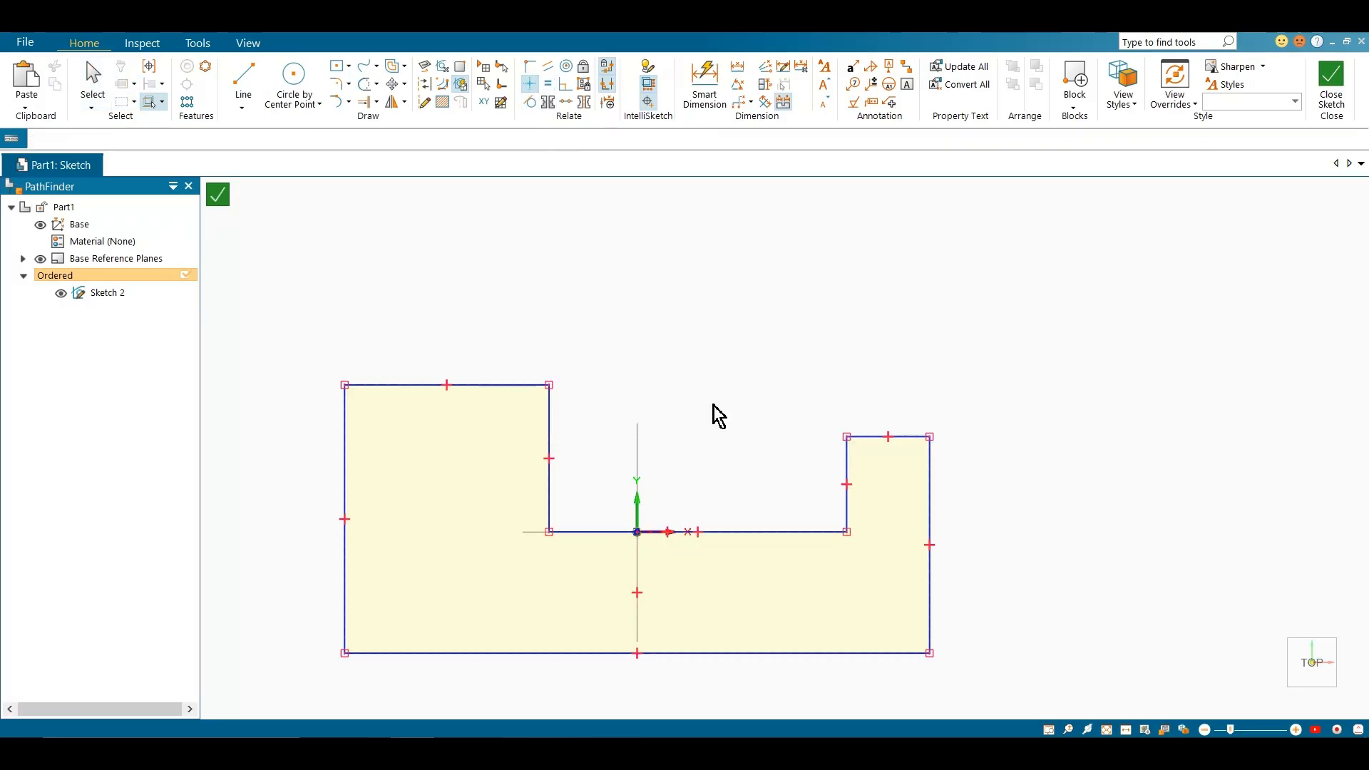
key(Escape)
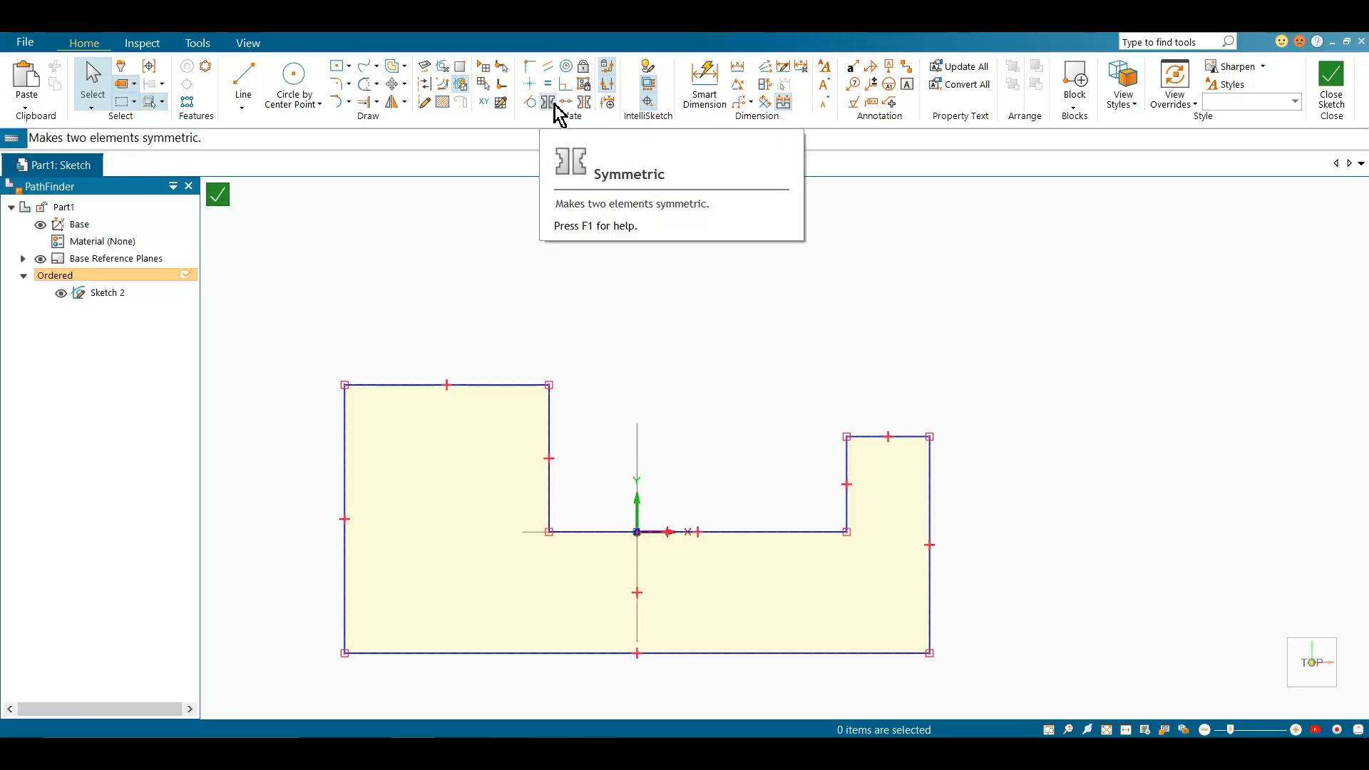
Make the notch's two inner vertical edges symmetric about the Y axis with the Symmetric relationship, and undo it
click(553, 104)
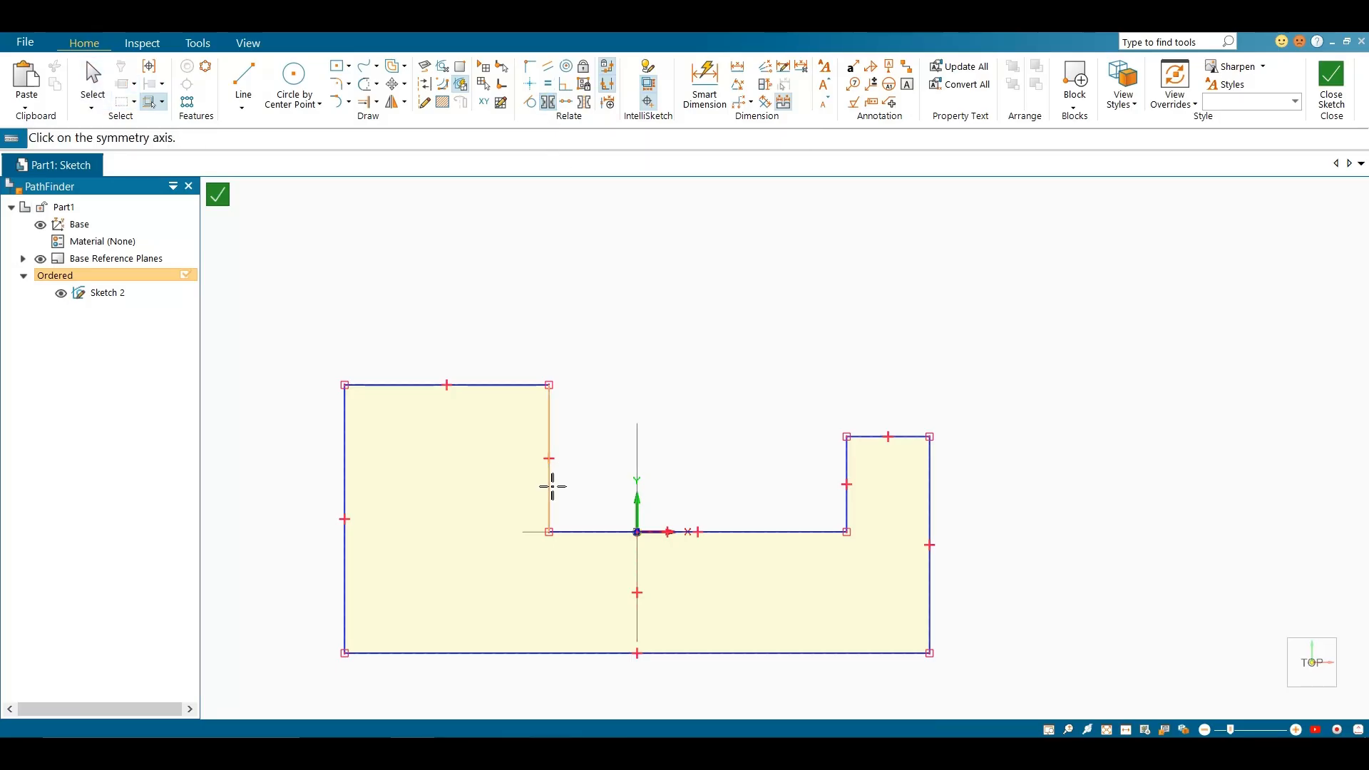
click(636, 499)
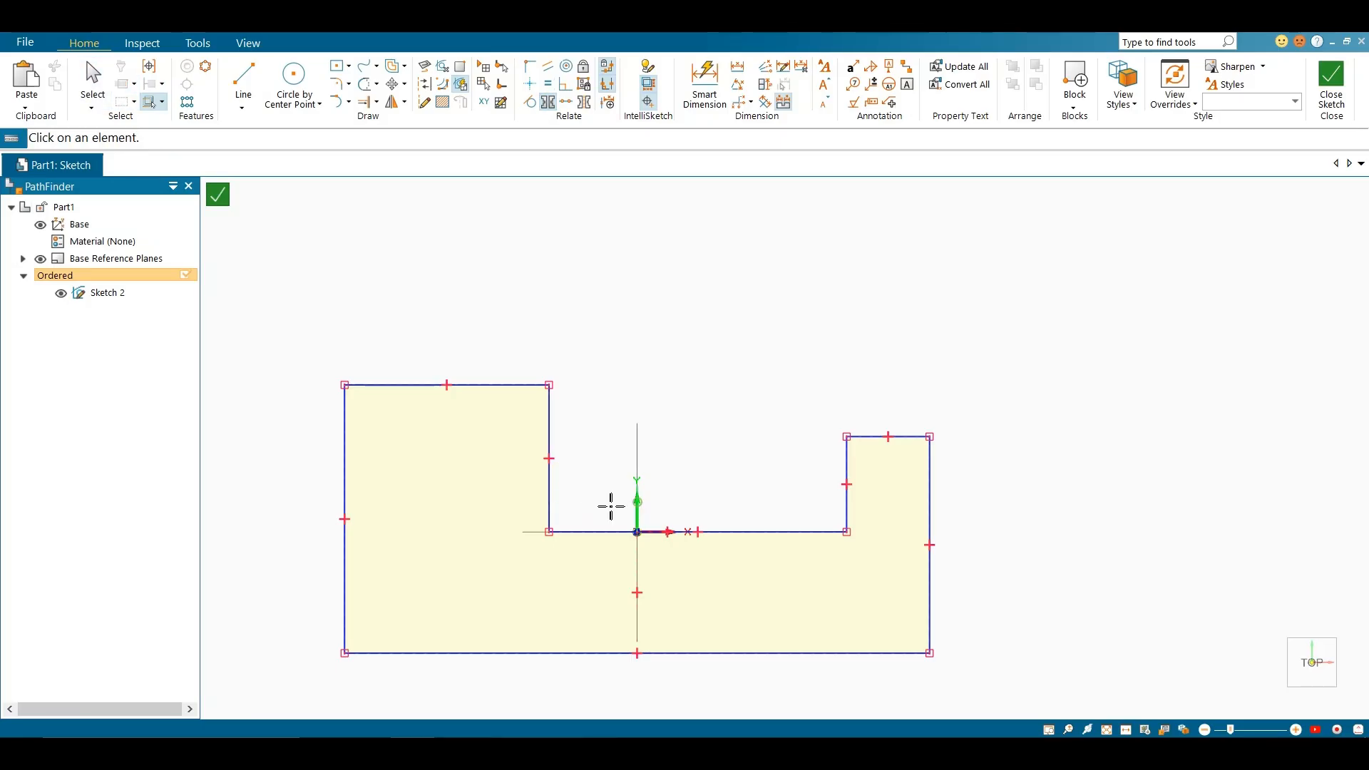
click(549, 499)
click(846, 499)
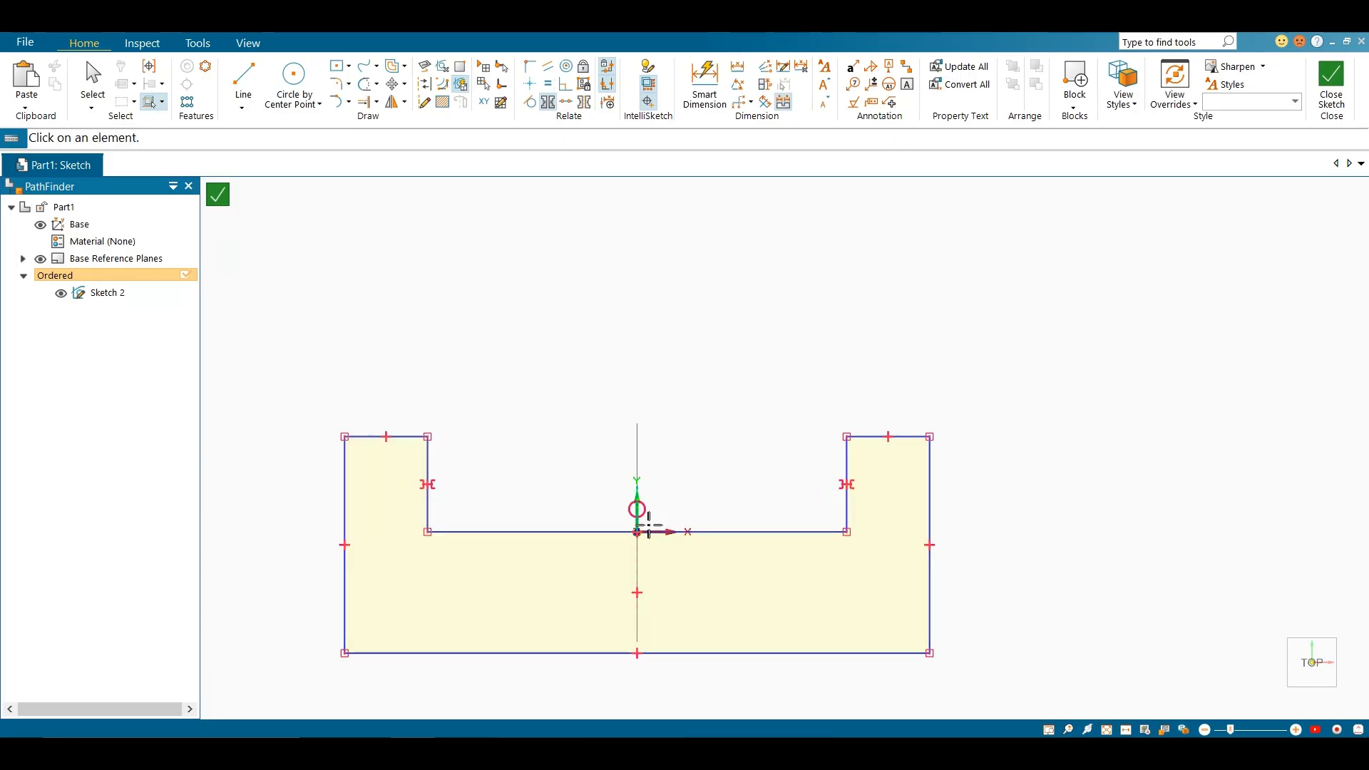
scroll(648, 524, up, 8)
key(Escape)
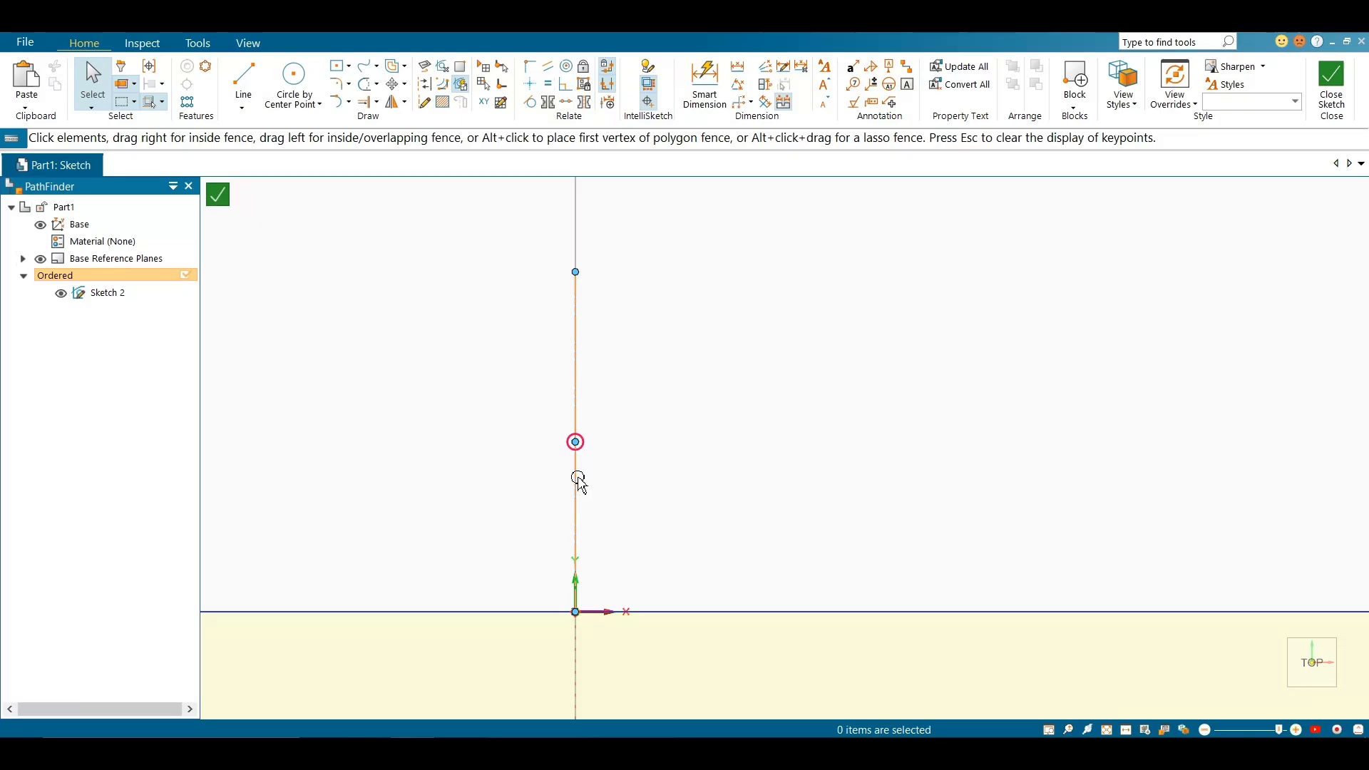
scroll(700, 434, up, 2)
scroll(730, 434, down, 9)
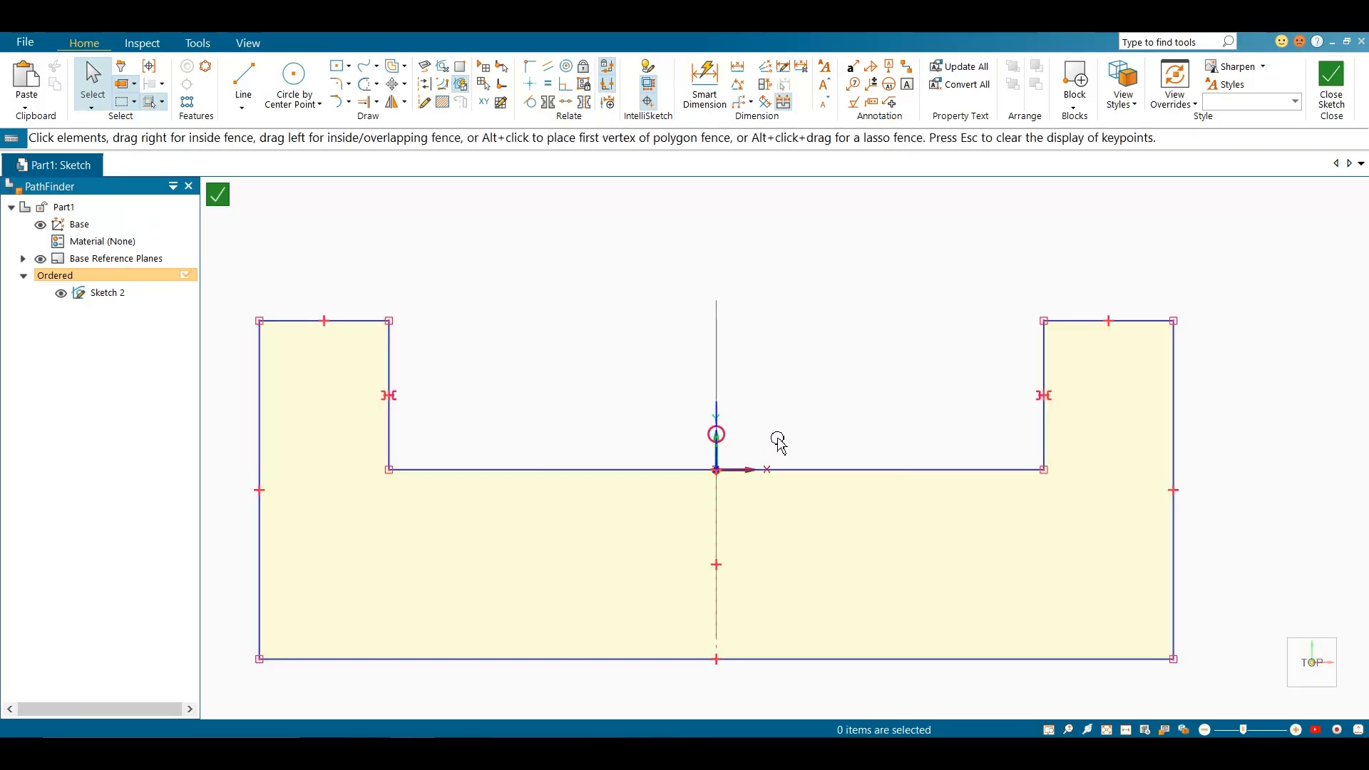
key(ctrl+z)
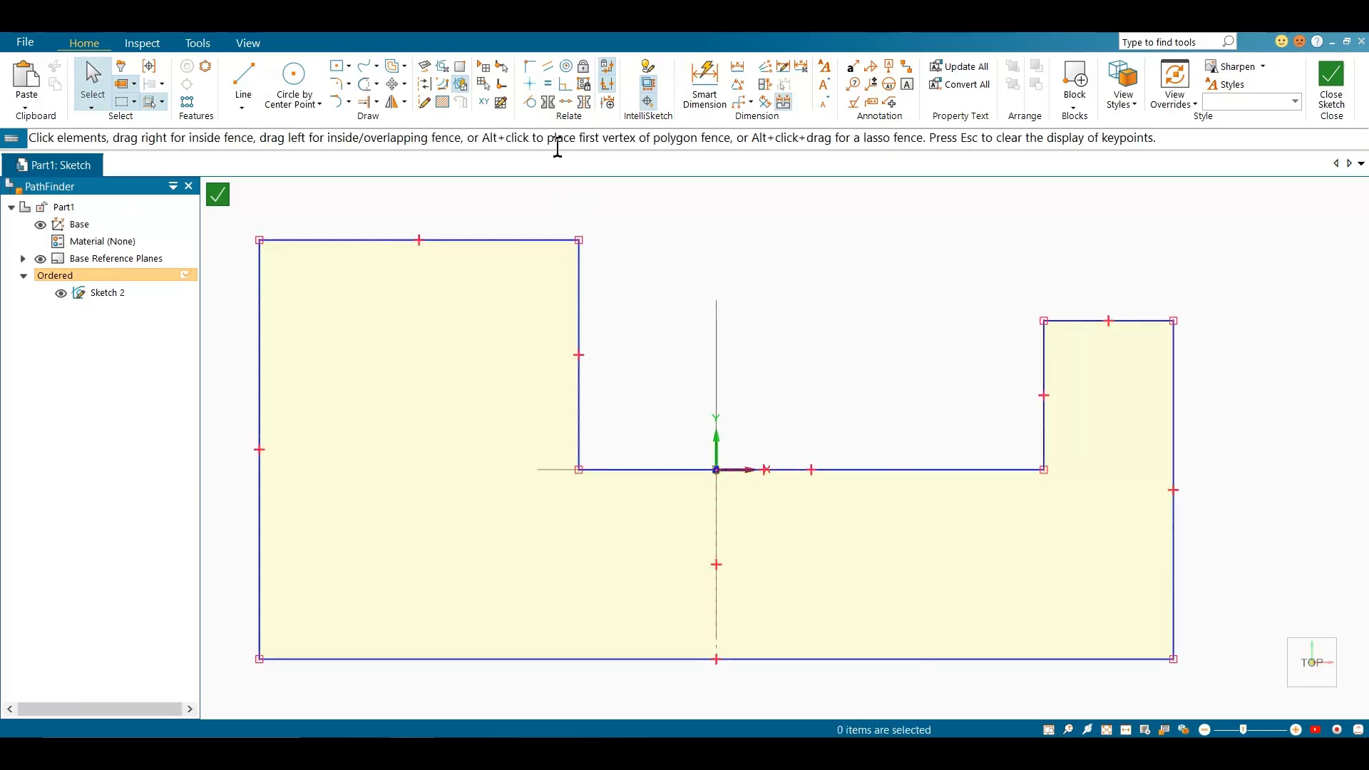
Set the sketch's Y axis as the active symmetry axis with the Symmetry Axis command
click(583, 105)
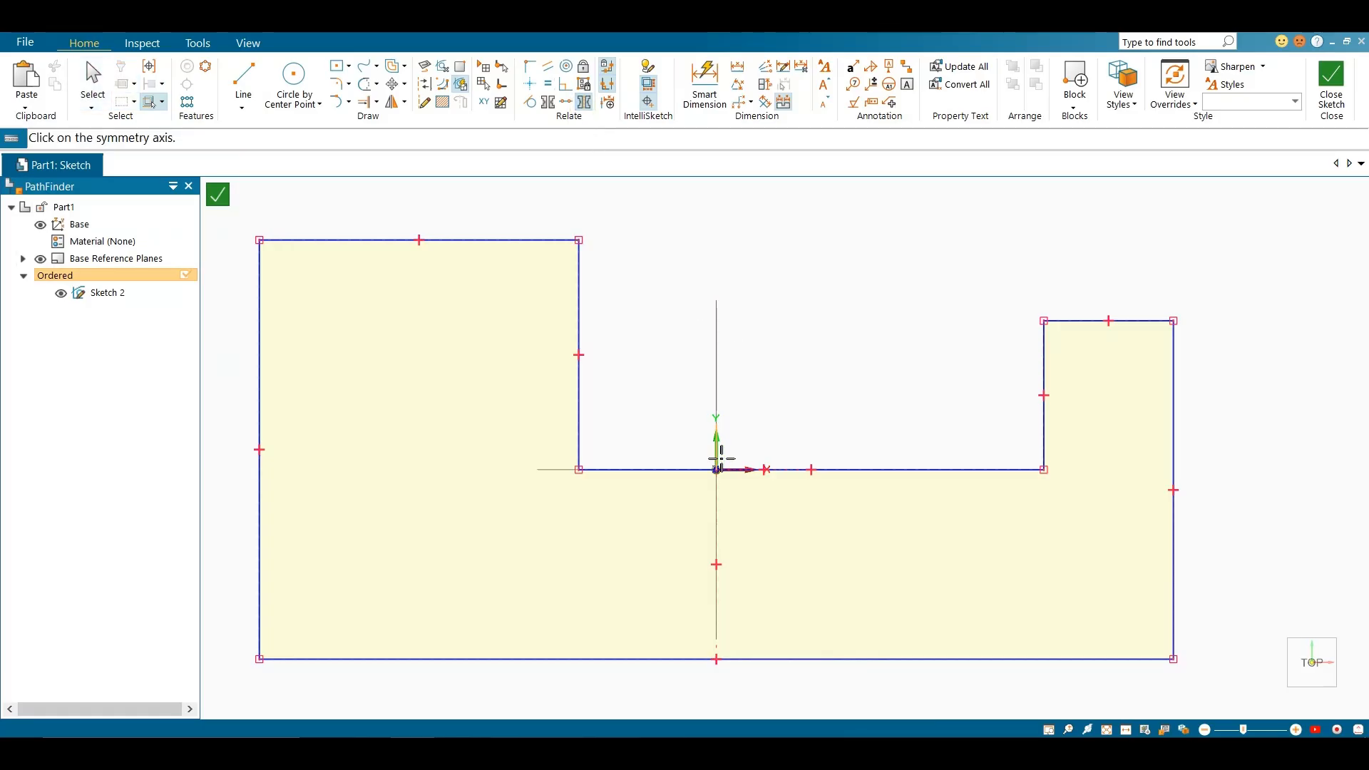
scroll(763, 453, up, 8)
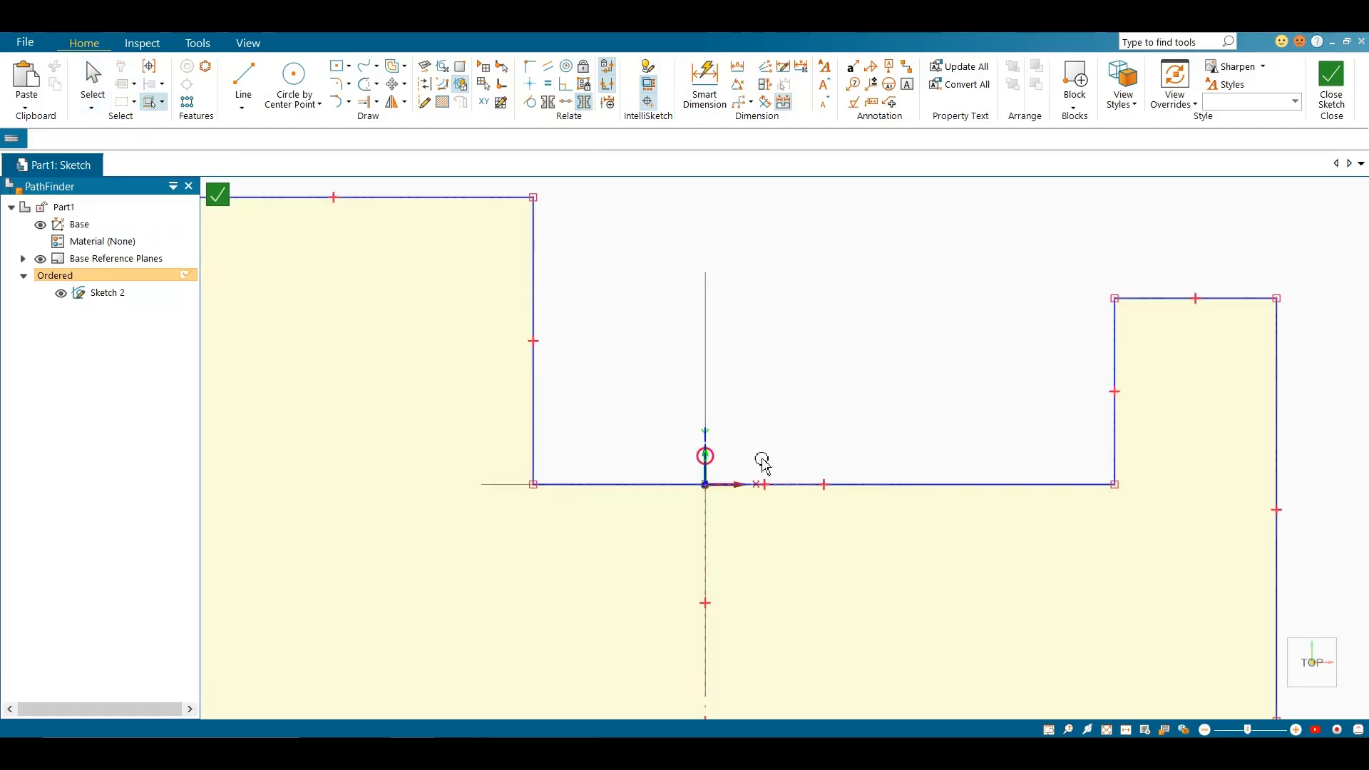
key(Escape)
scroll(700, 485, down, 7)
scroll(701, 487, down, 3)
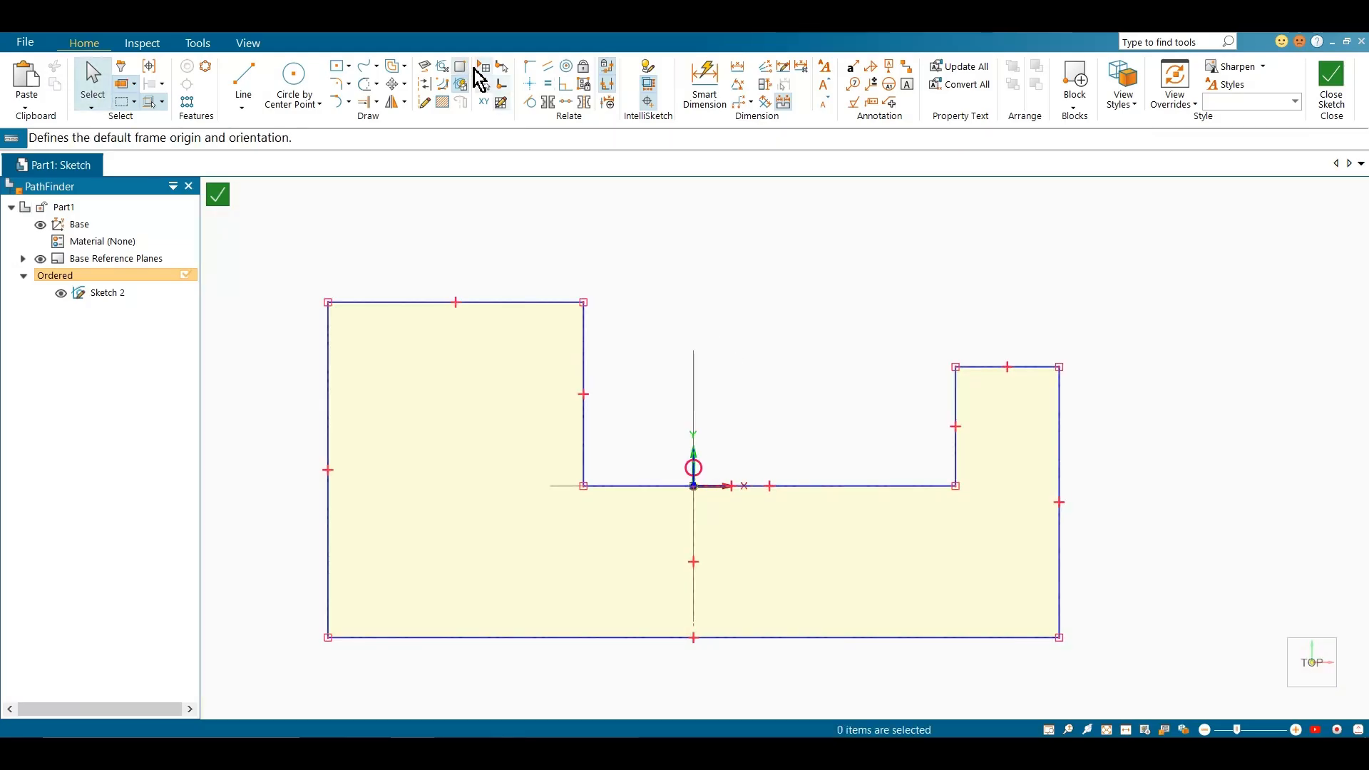
Apply the Symmetric relationship to the notch's left and right inner vertical edges using the preset symmetry axis
click(543, 104)
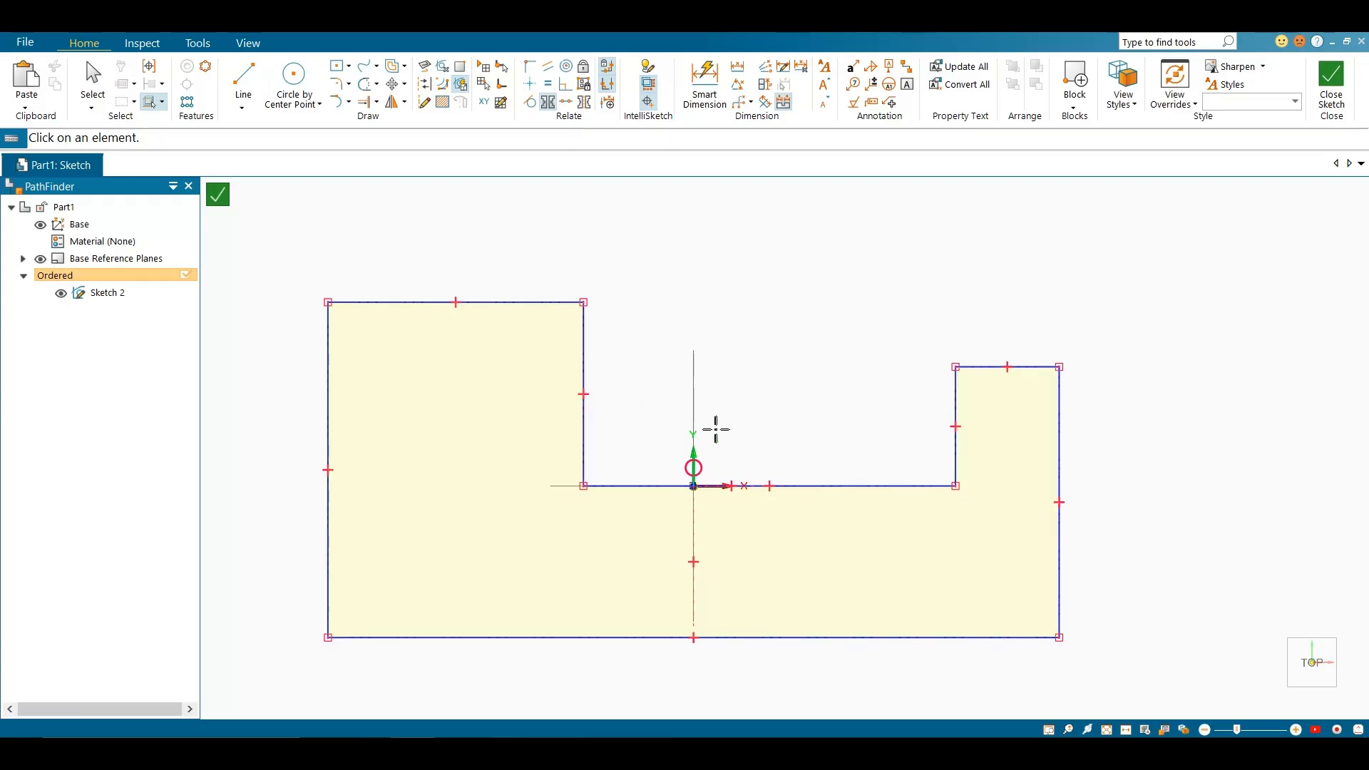
click(582, 352)
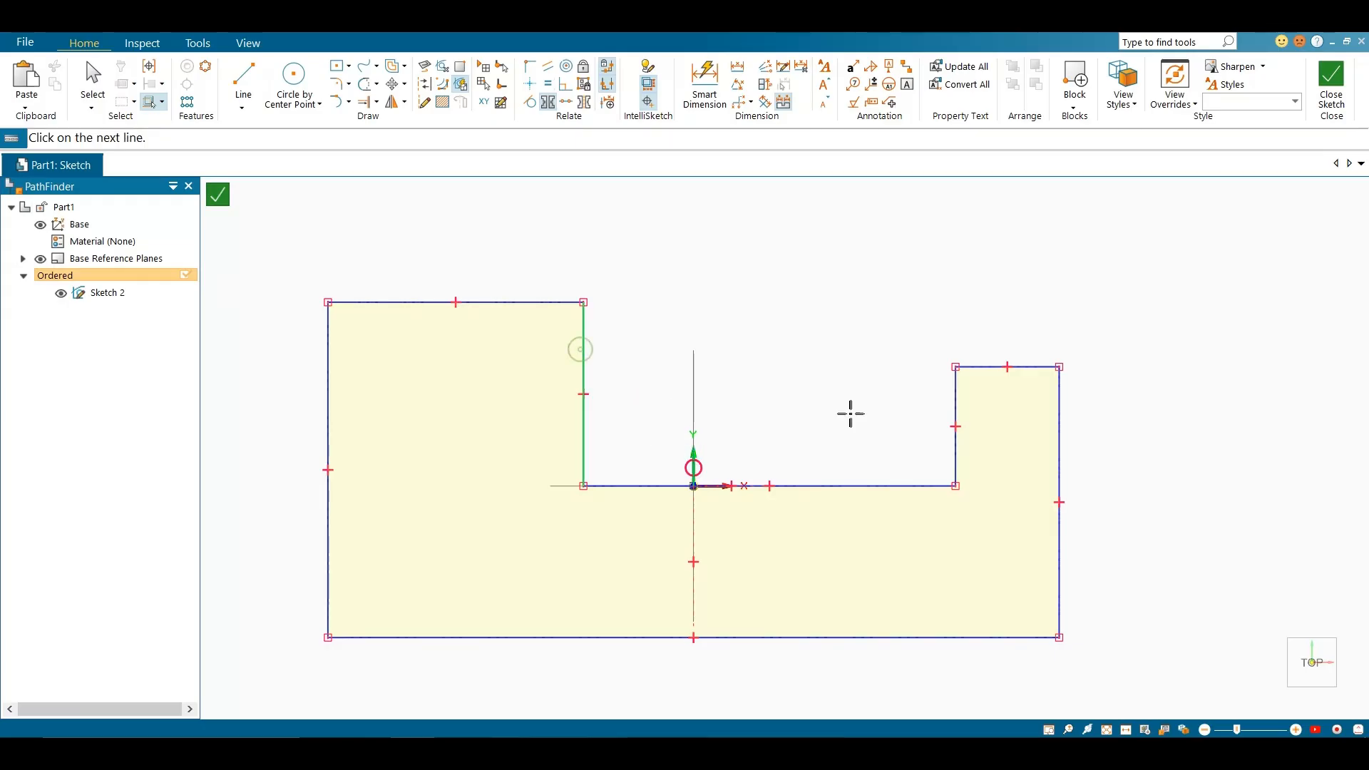
click(955, 412)
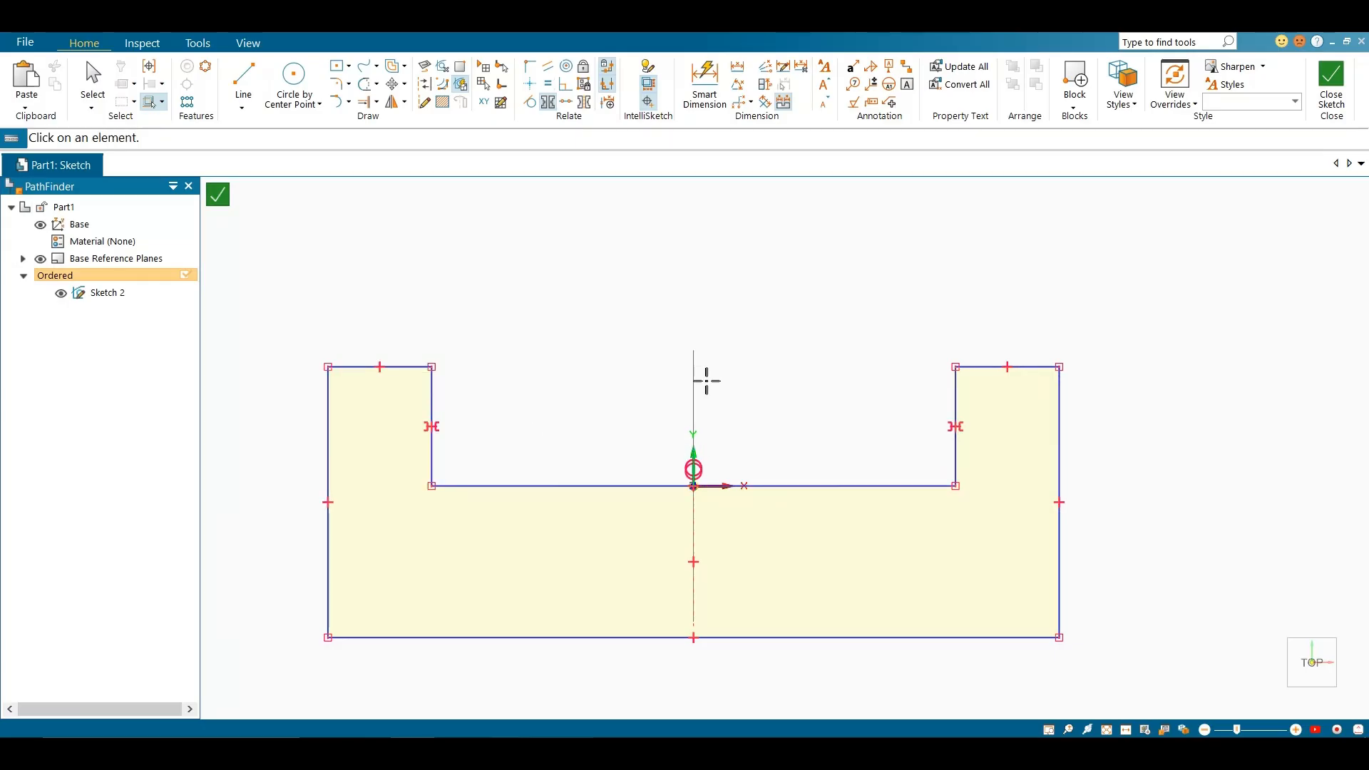
scroll(713, 377, up, 5)
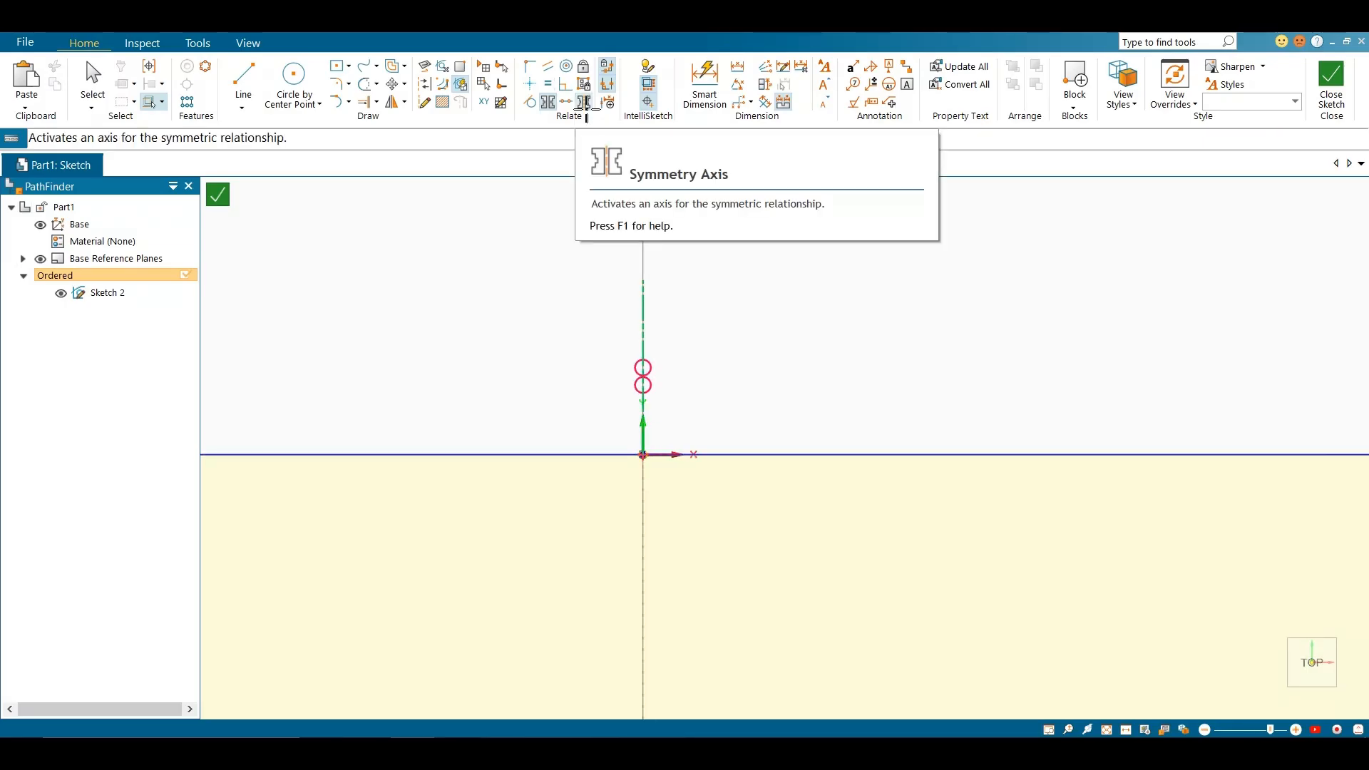
scroll(763, 417, down, 6)
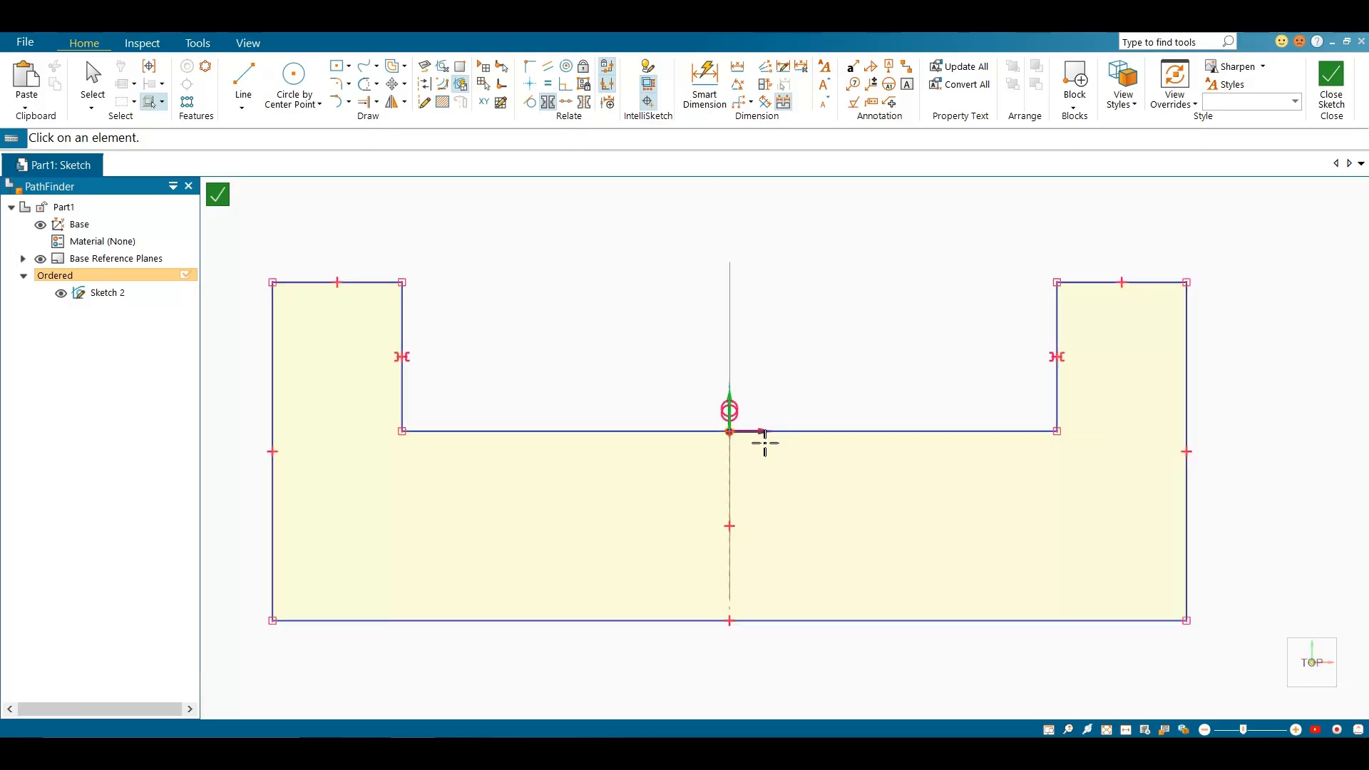
key(Escape)
Delete the entire U-shaped profile together with its relationships
mouse_move(329, 231)
mouse_down()
mouse_move(1283, 696)
mouse_move(1240, 696)
mouse_up()
key(Escape)
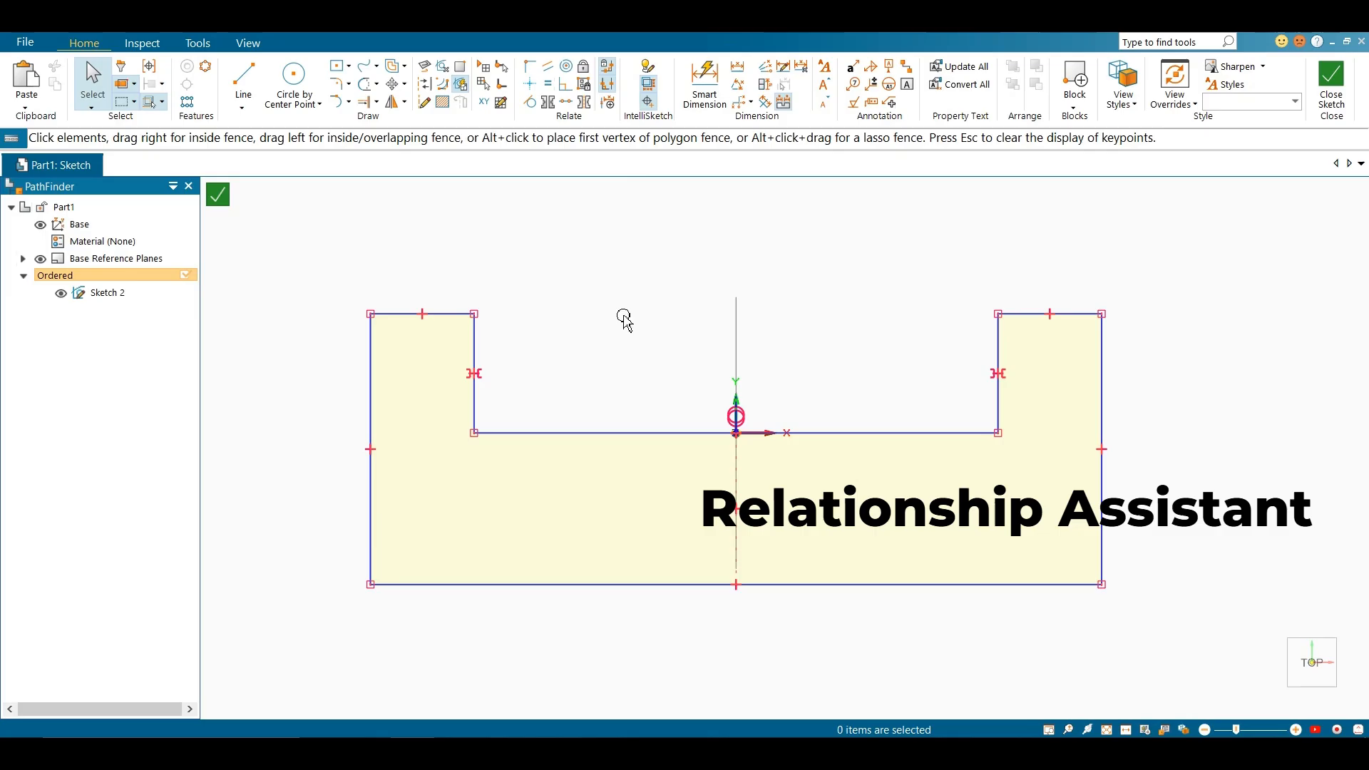
mouse_move(307, 210)
mouse_down()
mouse_move(1343, 717)
mouse_move(1283, 668)
mouse_up()
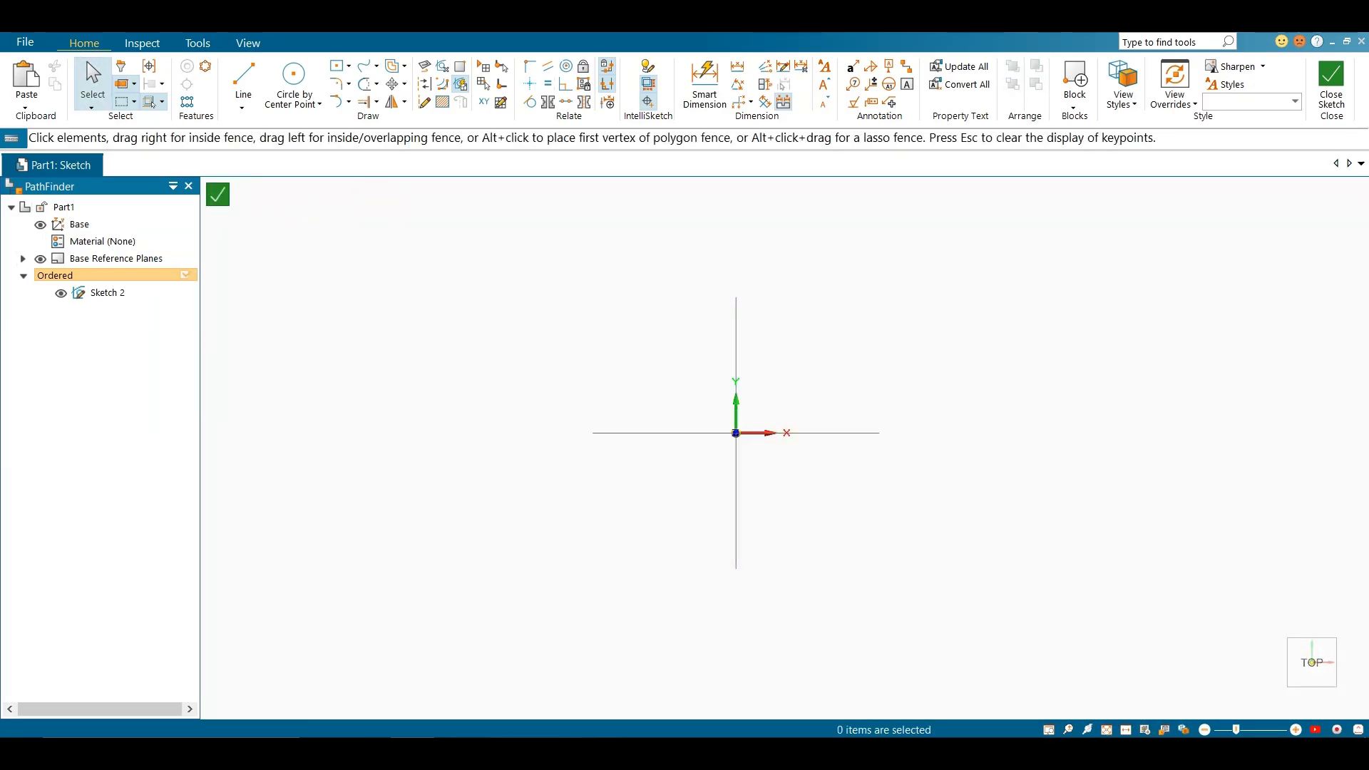
scroll(741, 501, down, 3)
Draw a rectangle centered on the origin and another of about 80 by 77 mm centered on its top-right corner
click(337, 66)
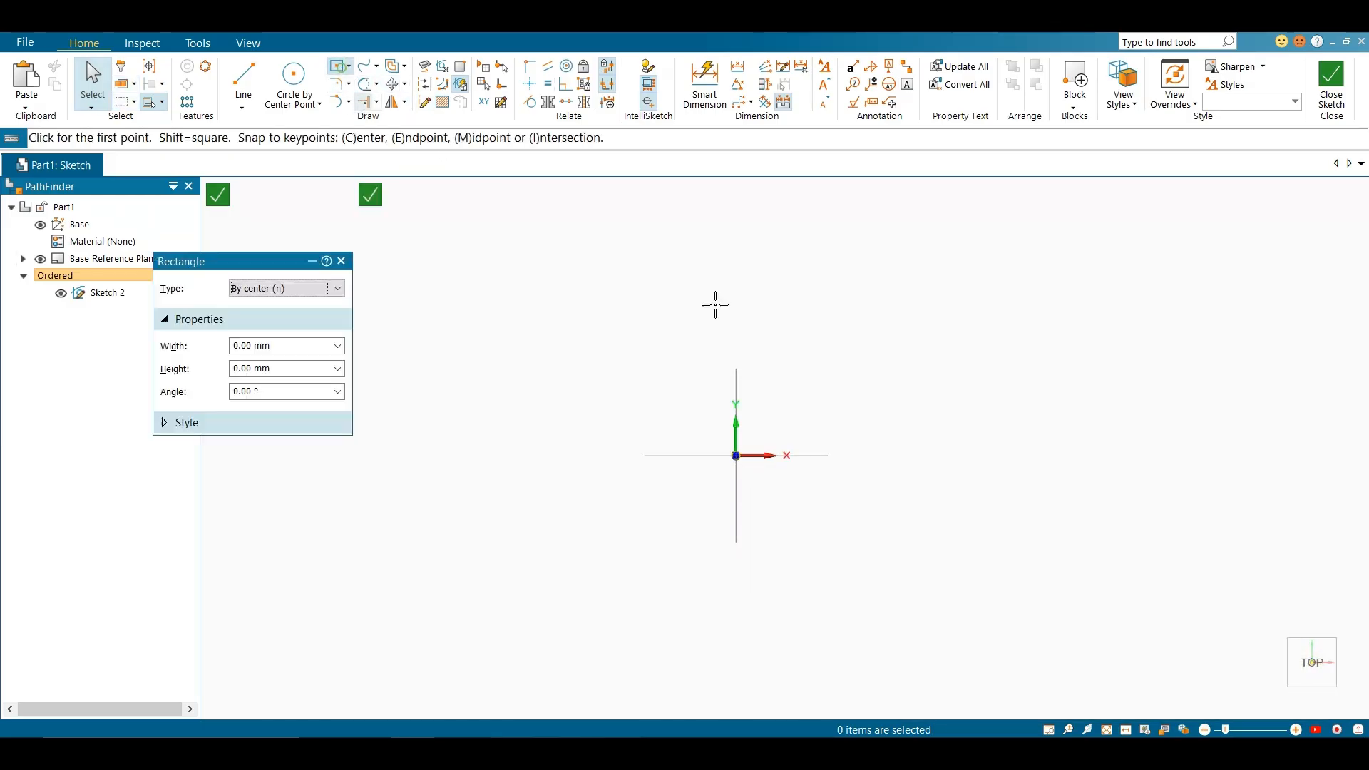
click(736, 456)
click(882, 354)
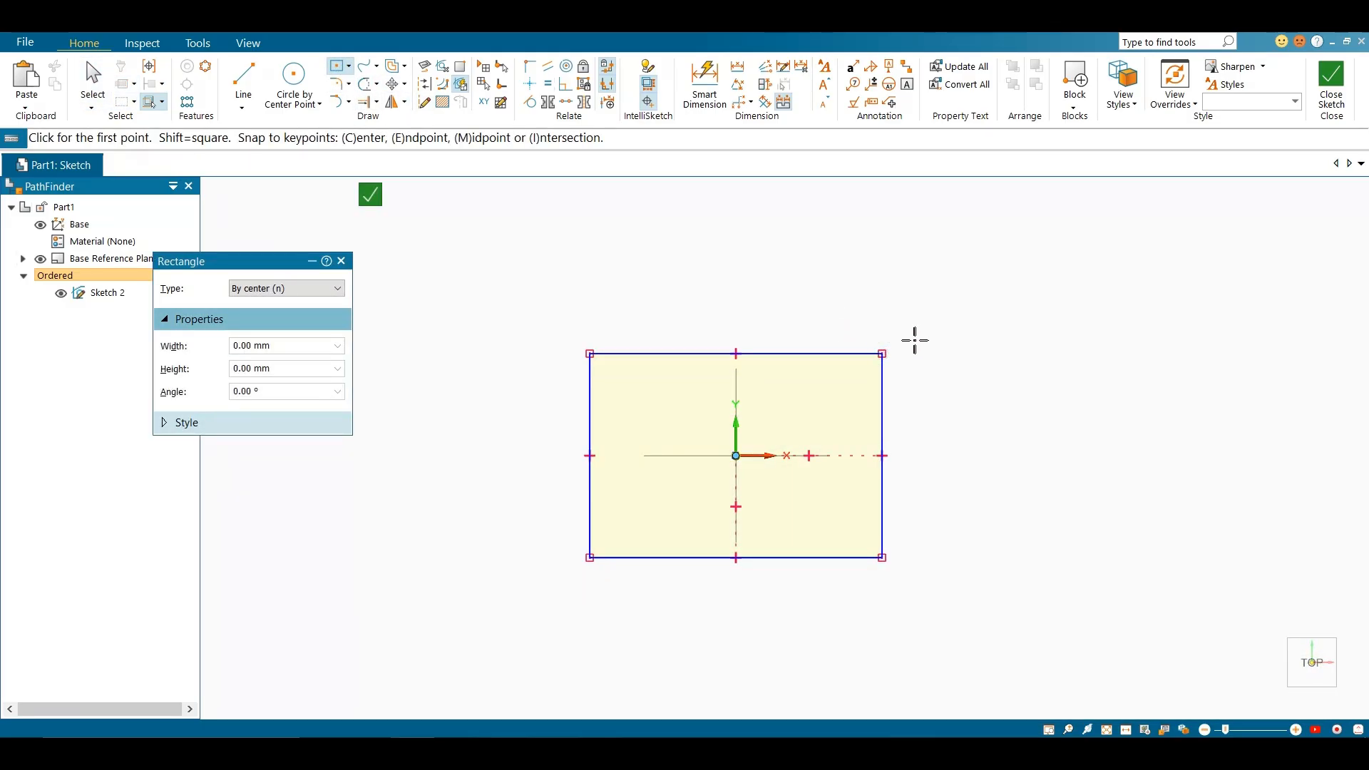
click(883, 353)
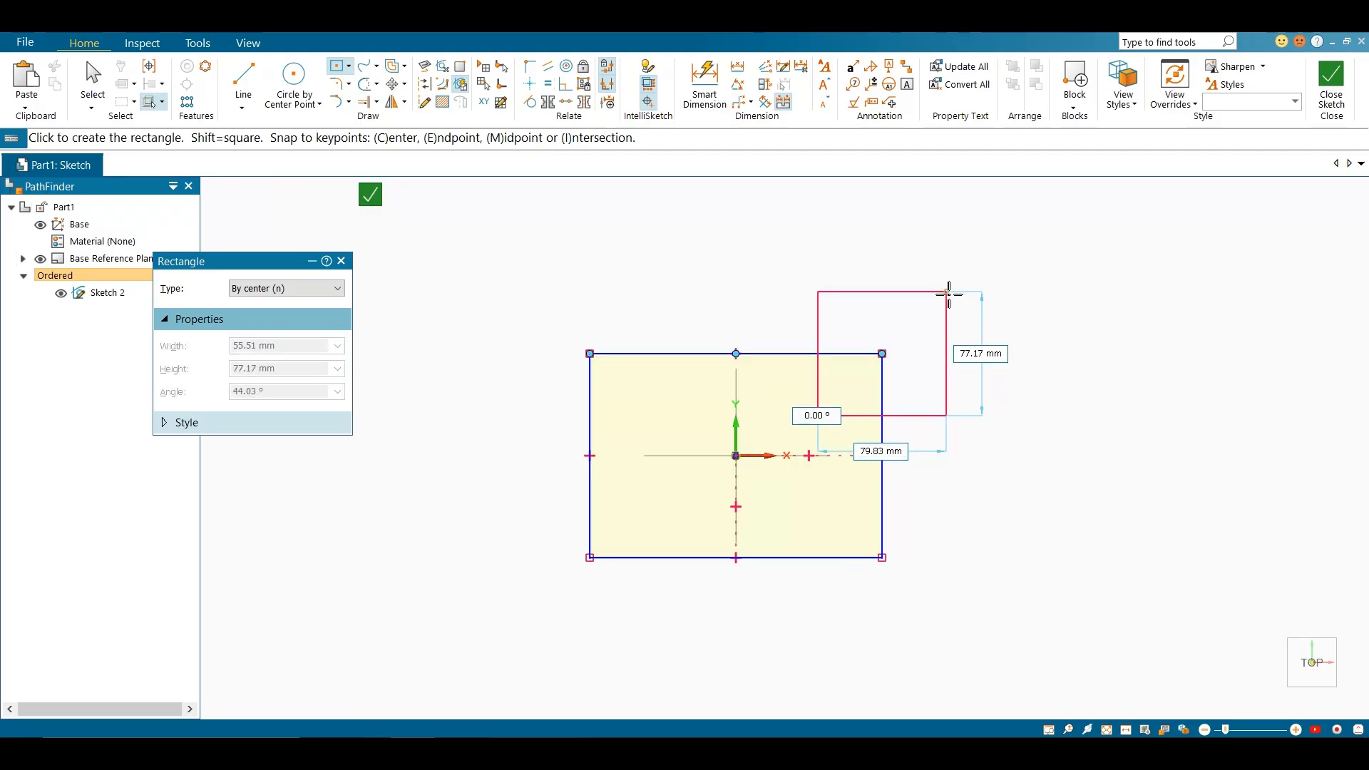
click(945, 288)
scroll(643, 305, down, 2)
scroll(643, 305, down, 2)
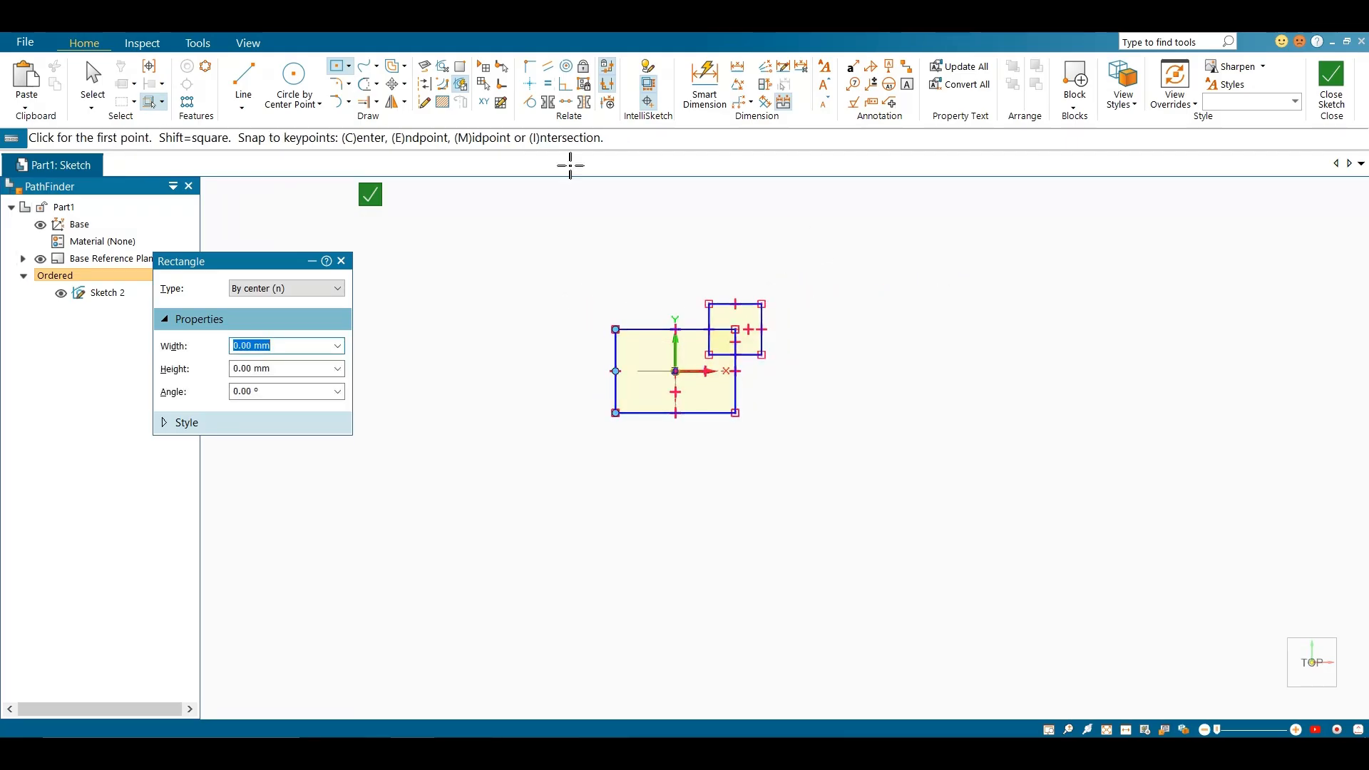
Draw a separate tall rectangle to the right of the origin and a smaller upright rectangle to its upper left
click(856, 266)
click(912, 380)
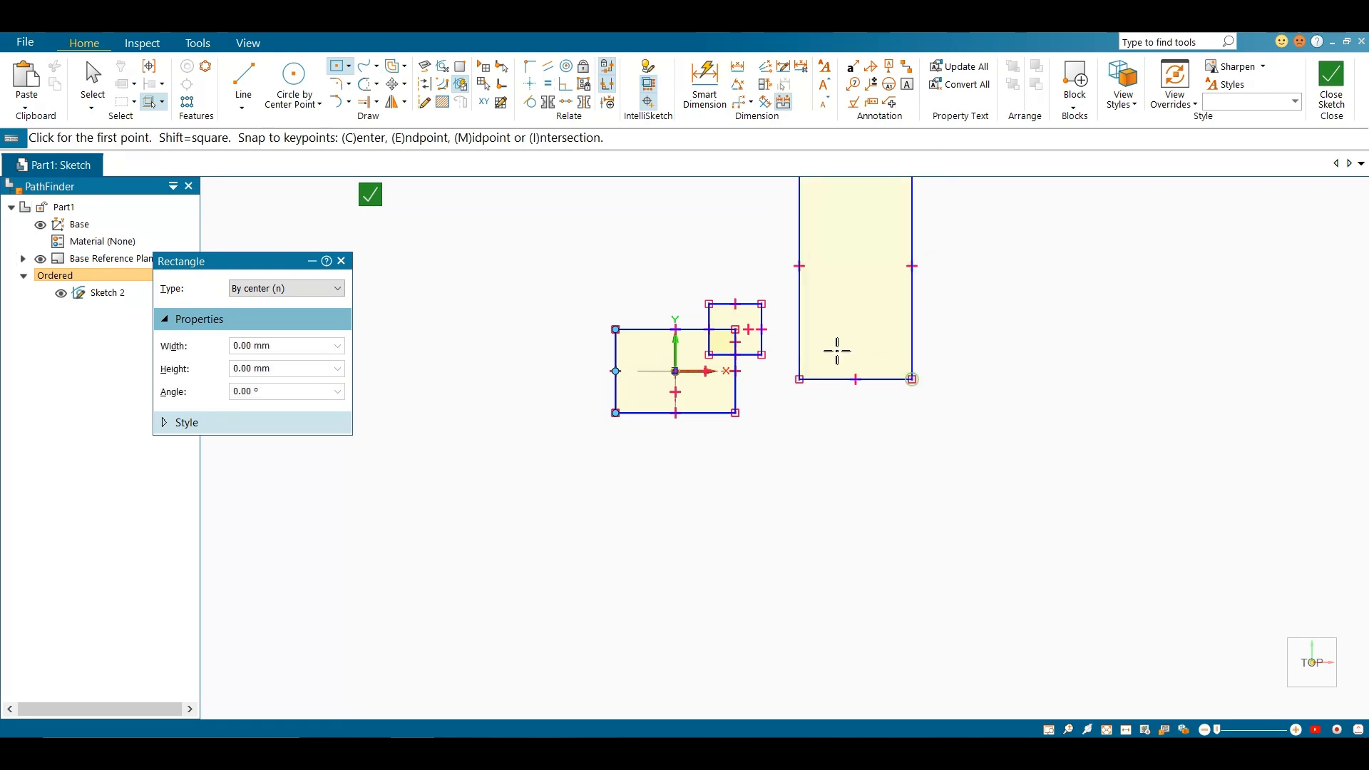
scroll(841, 356, down, 2)
scroll(802, 321, up, 3)
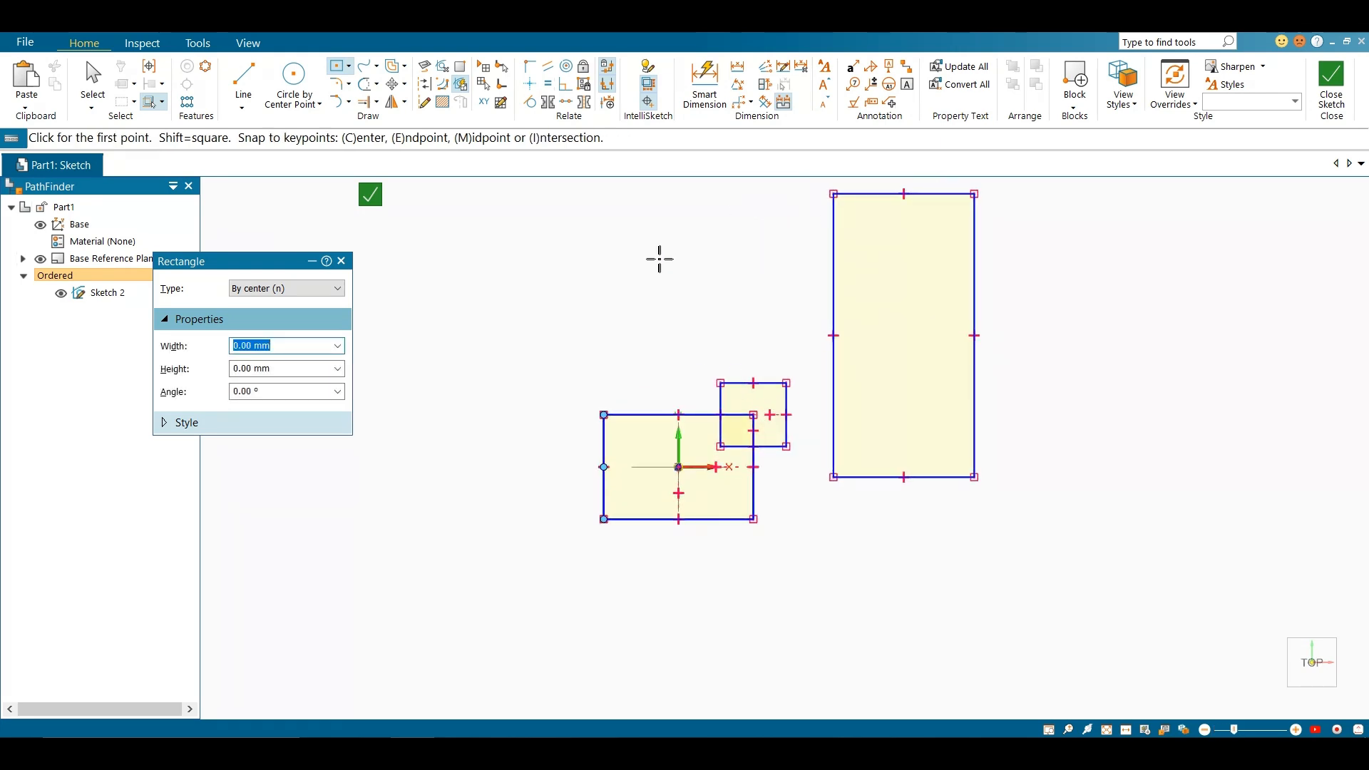
click(415, 269)
click(460, 340)
scroll(628, 396, down, 2)
key(Escape)
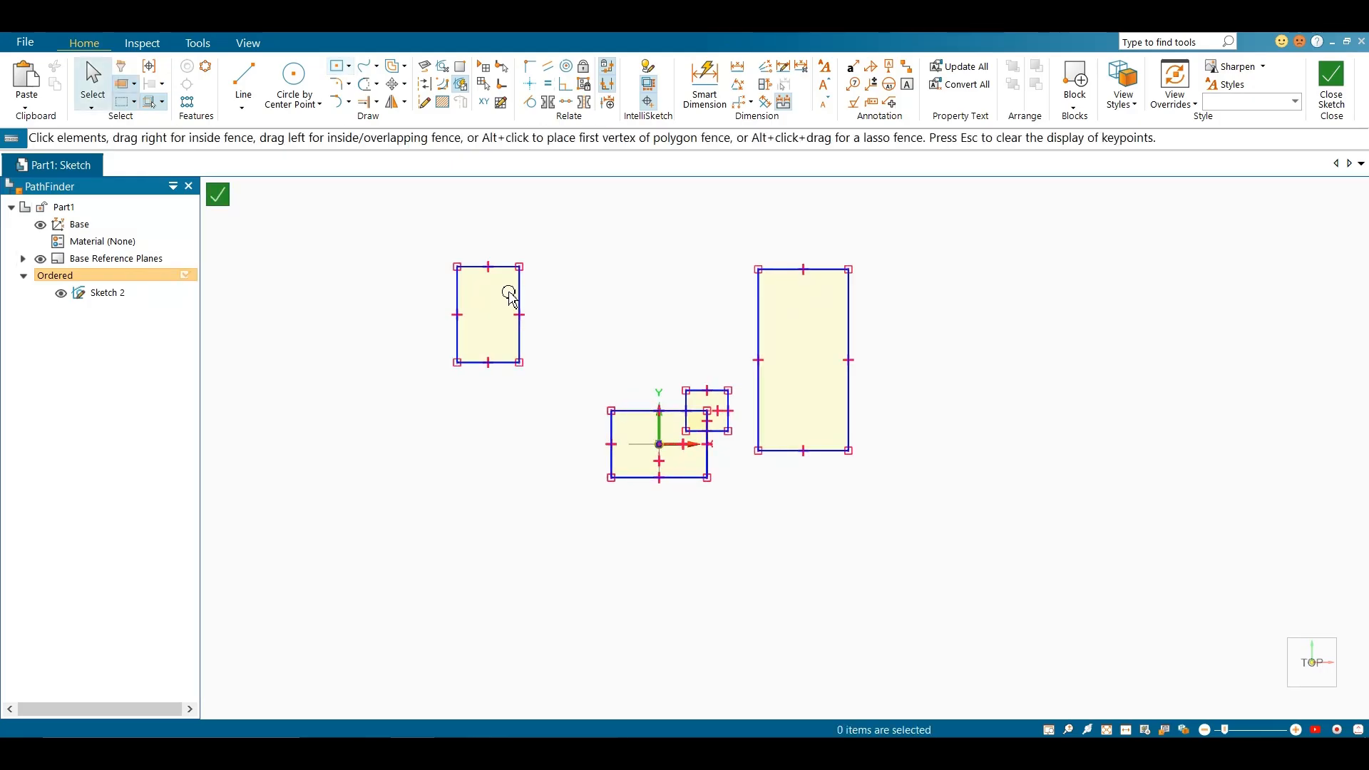
scroll(467, 242, up, 2)
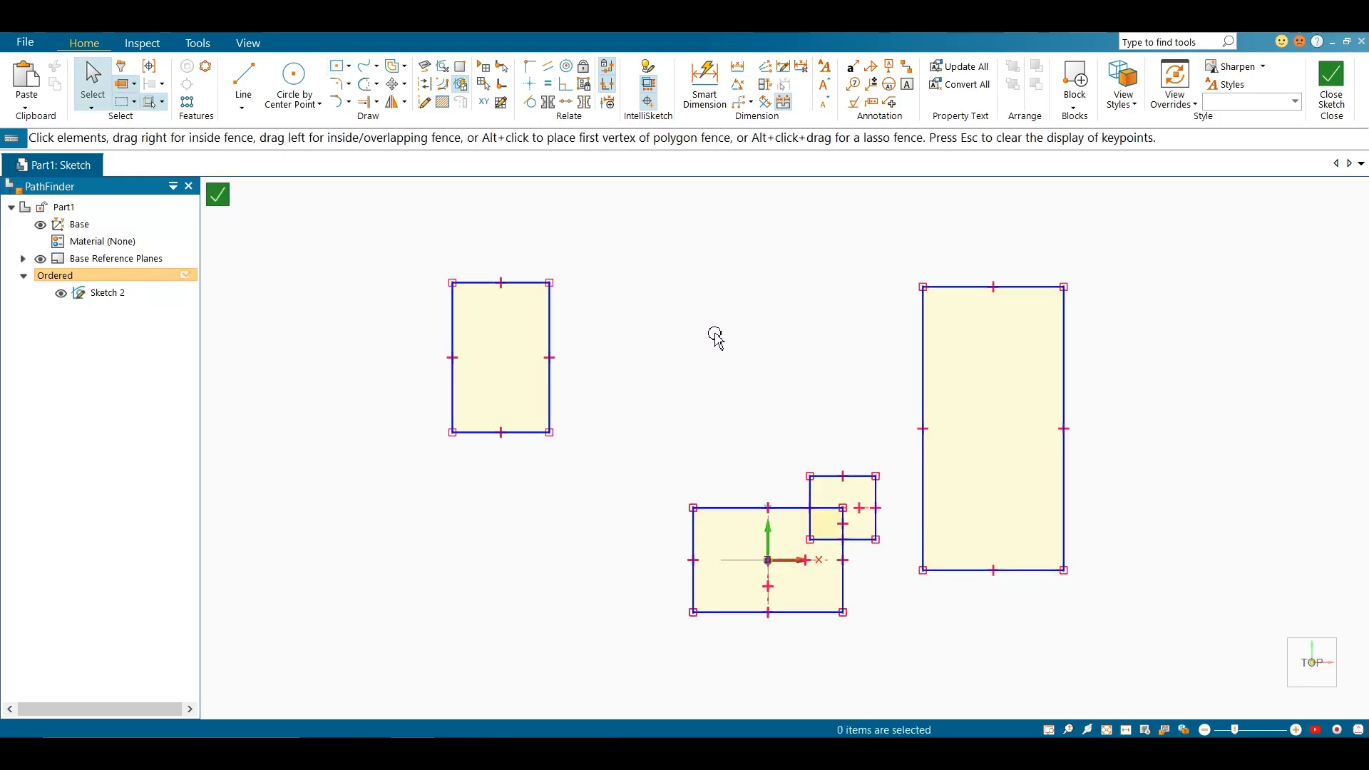
Start the Relationship Assistant, review its geometry and dimension placement options, and accept them with the Stack scheme
click(610, 105)
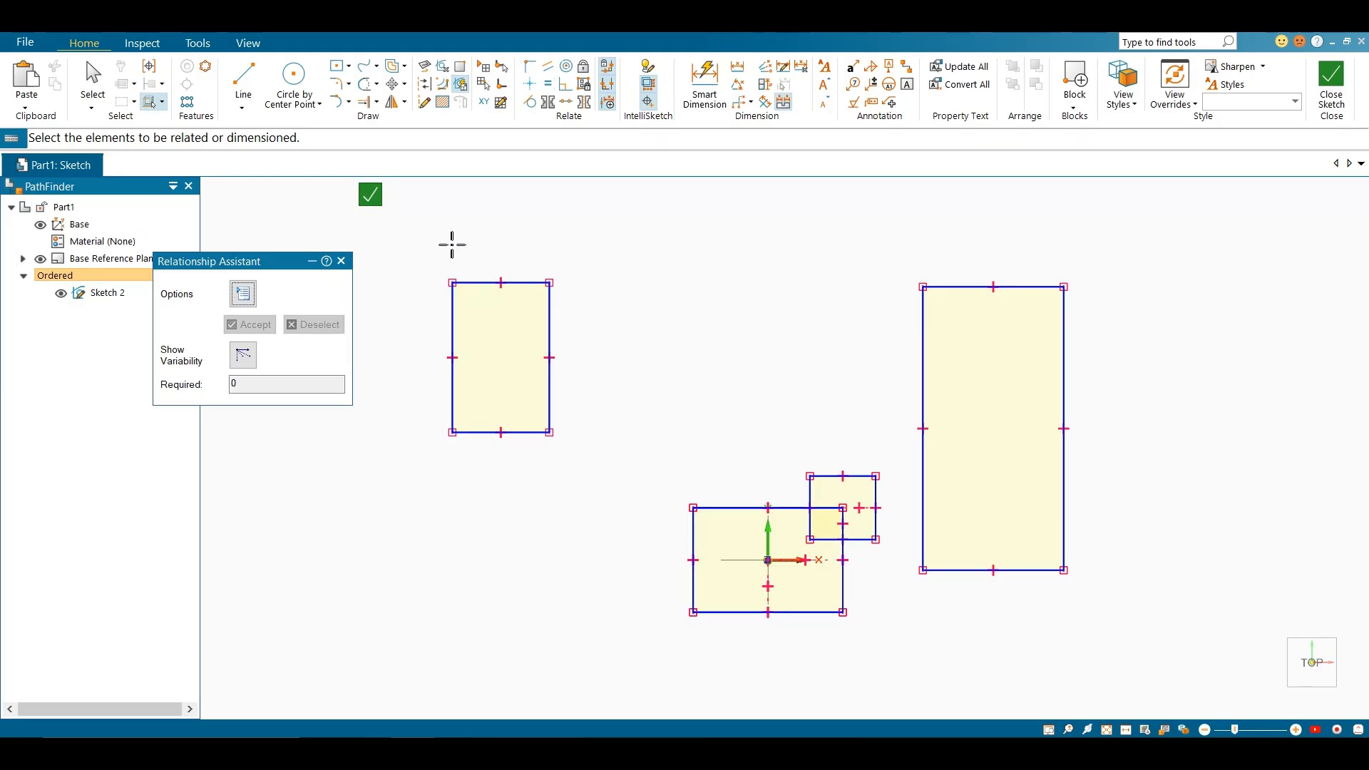
click(243, 294)
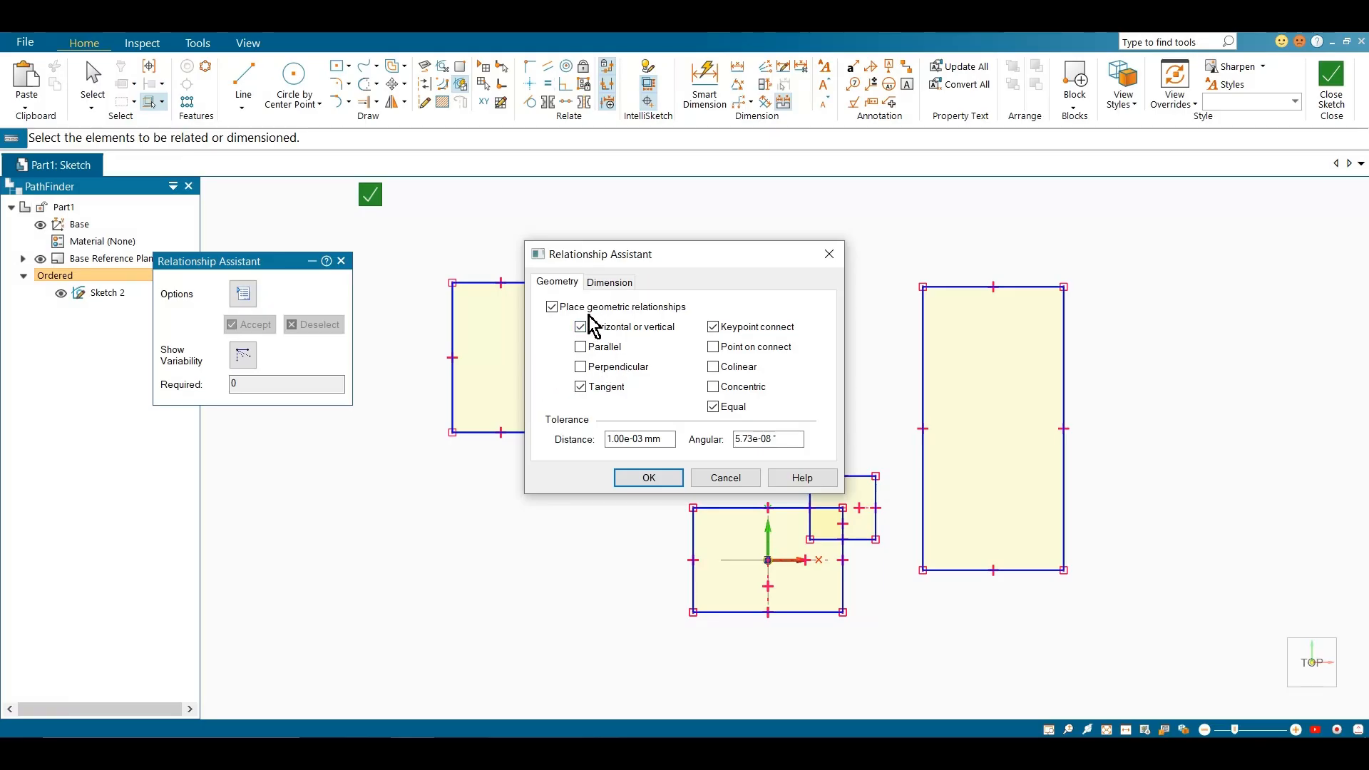
click(608, 282)
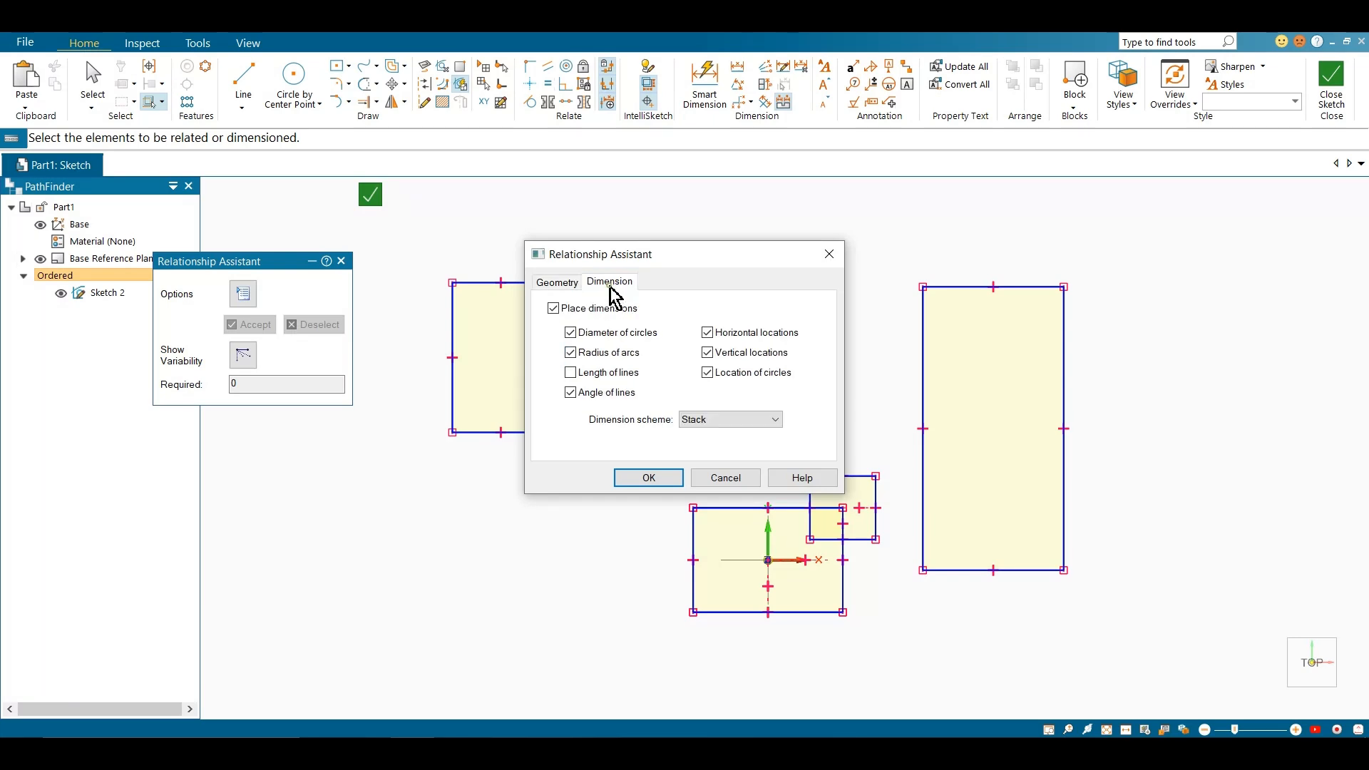
click(648, 479)
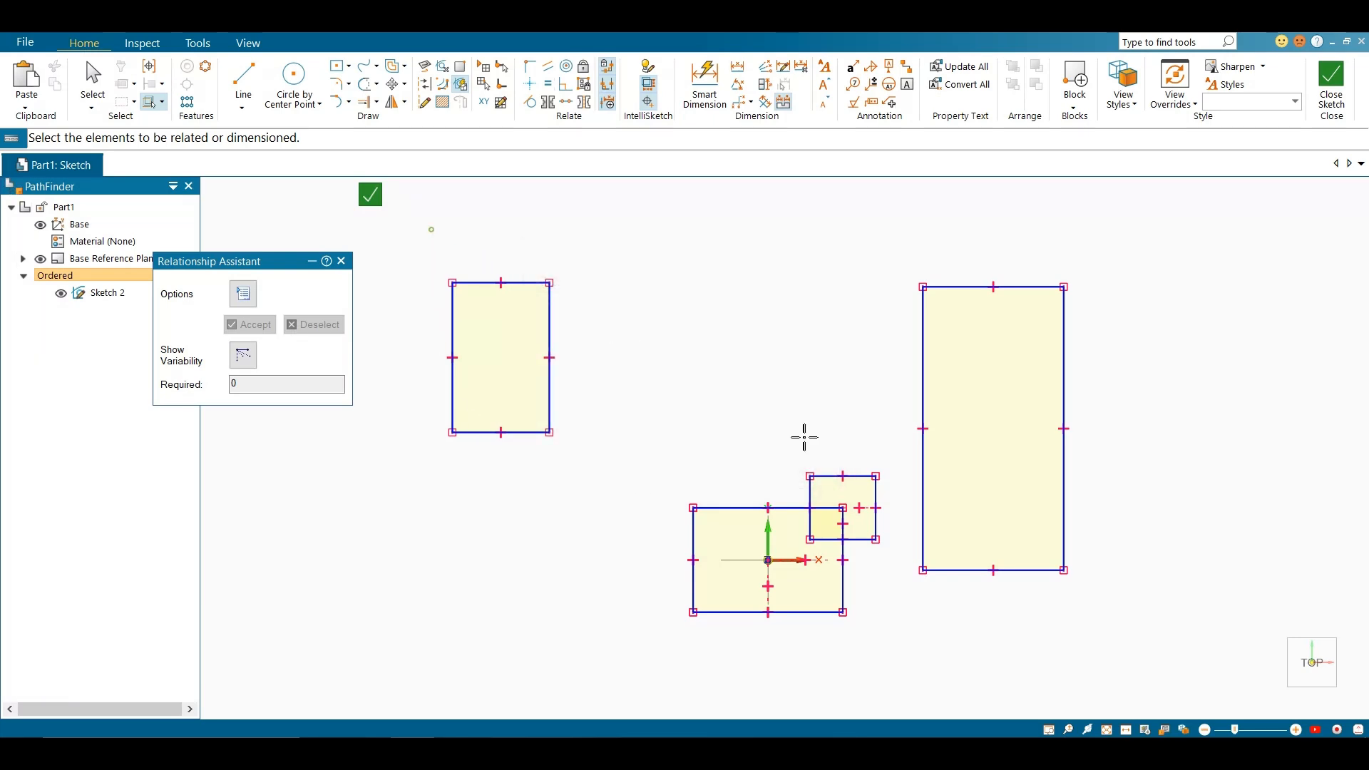
Dimension all four rectangles with the Relationship Assistant, using the X axis as horizontal and the Y axis as vertical dimension origin
key(ctrl+a)
click(255, 326)
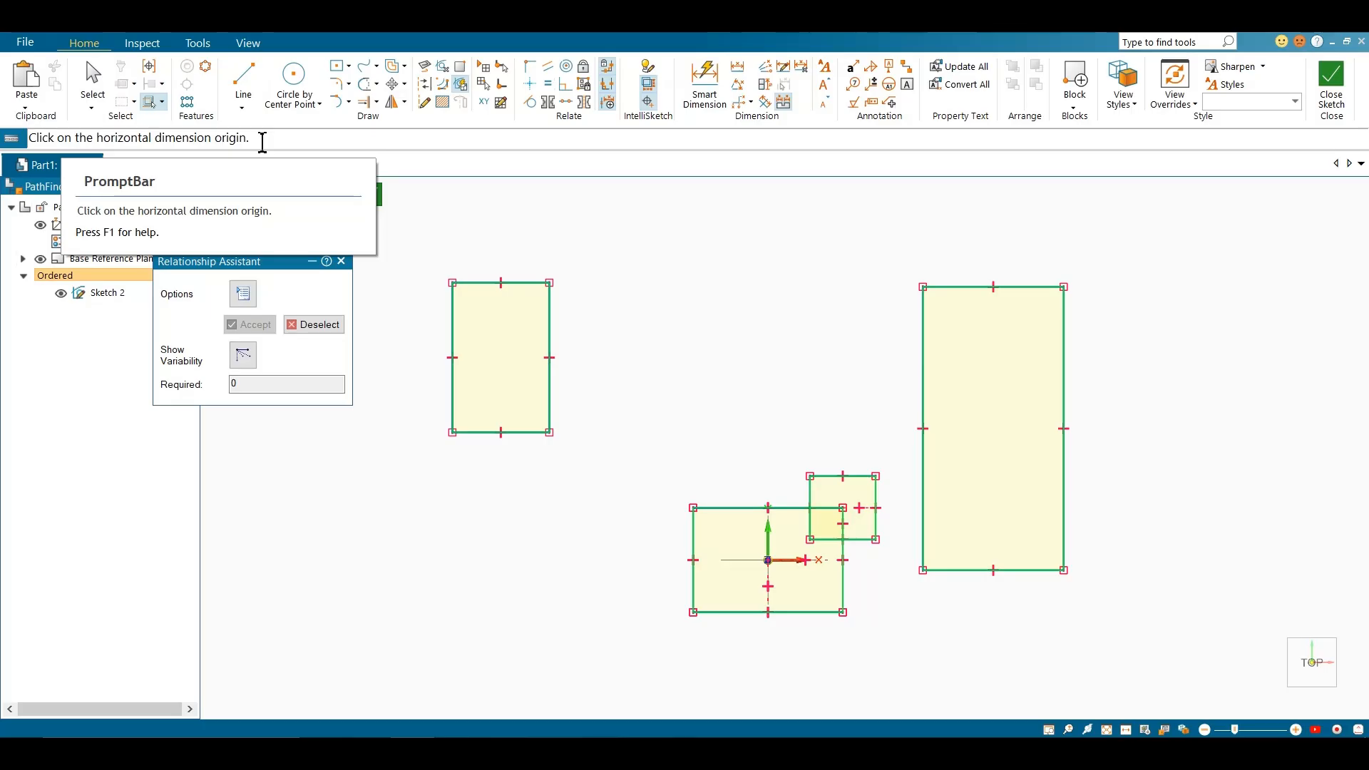
scroll(790, 588, up, 4)
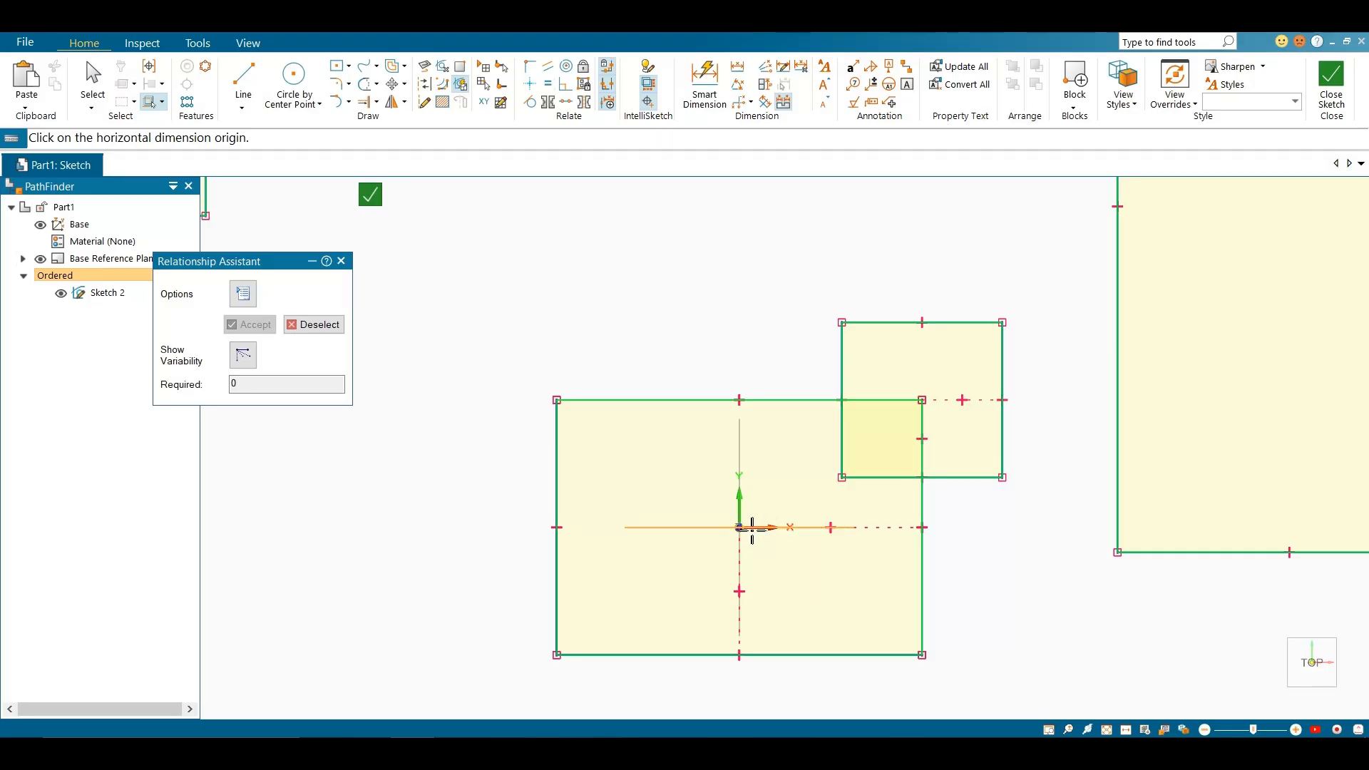
click(756, 528)
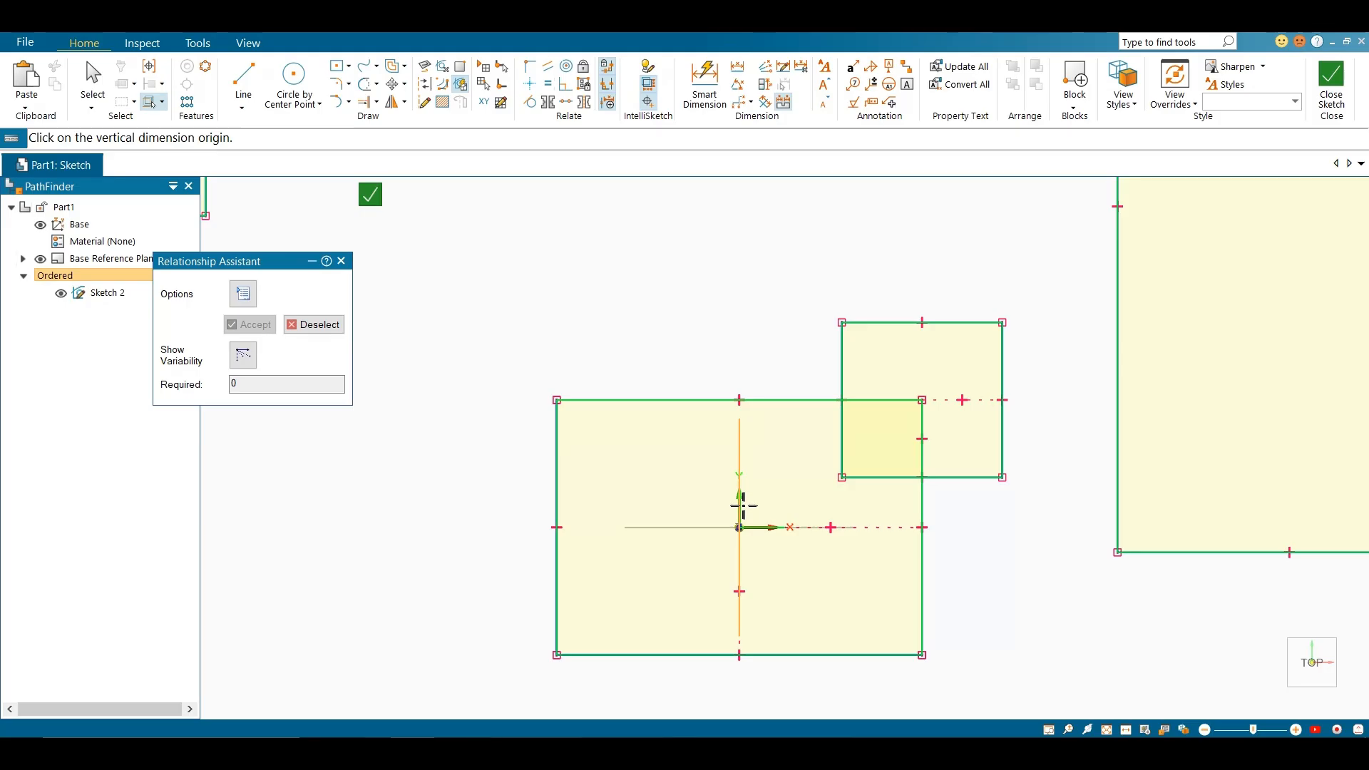
click(742, 505)
scroll(742, 527, down, 7)
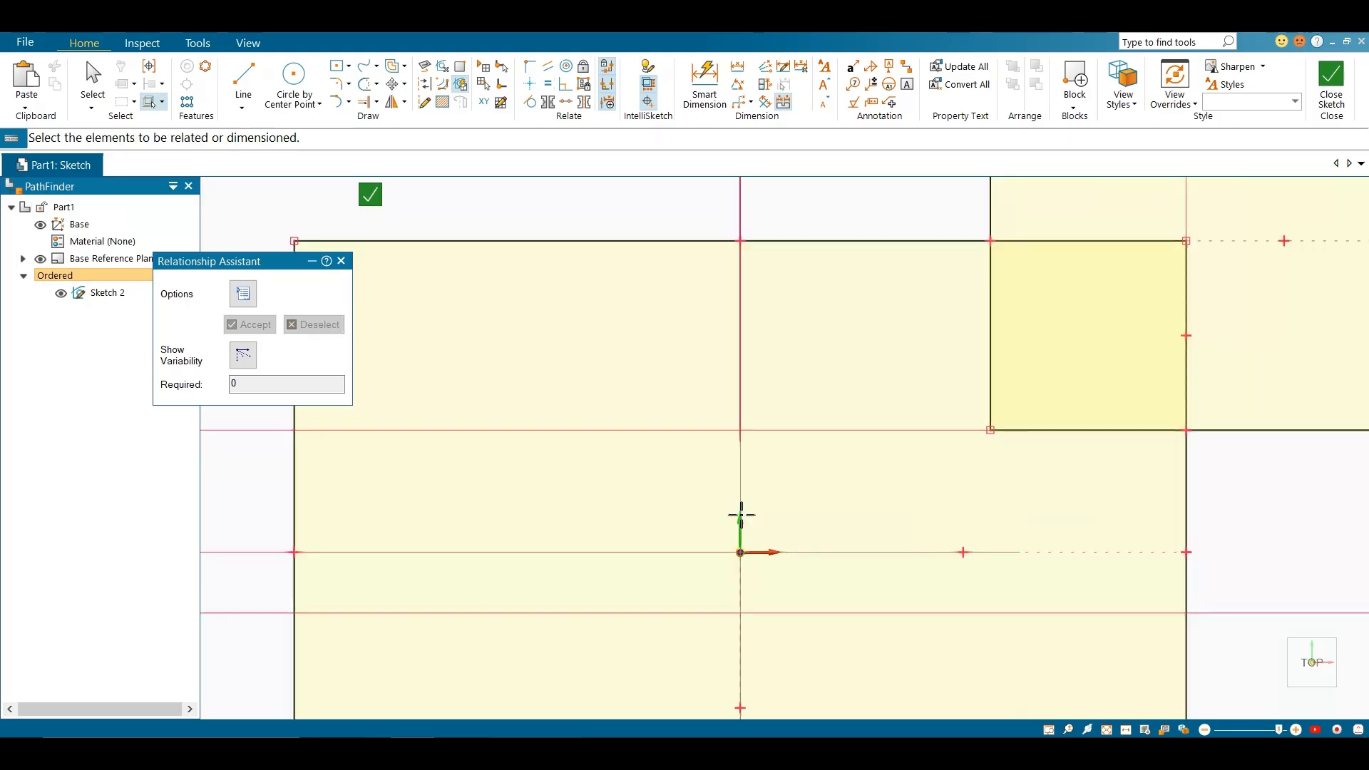
scroll(676, 452, up, 4)
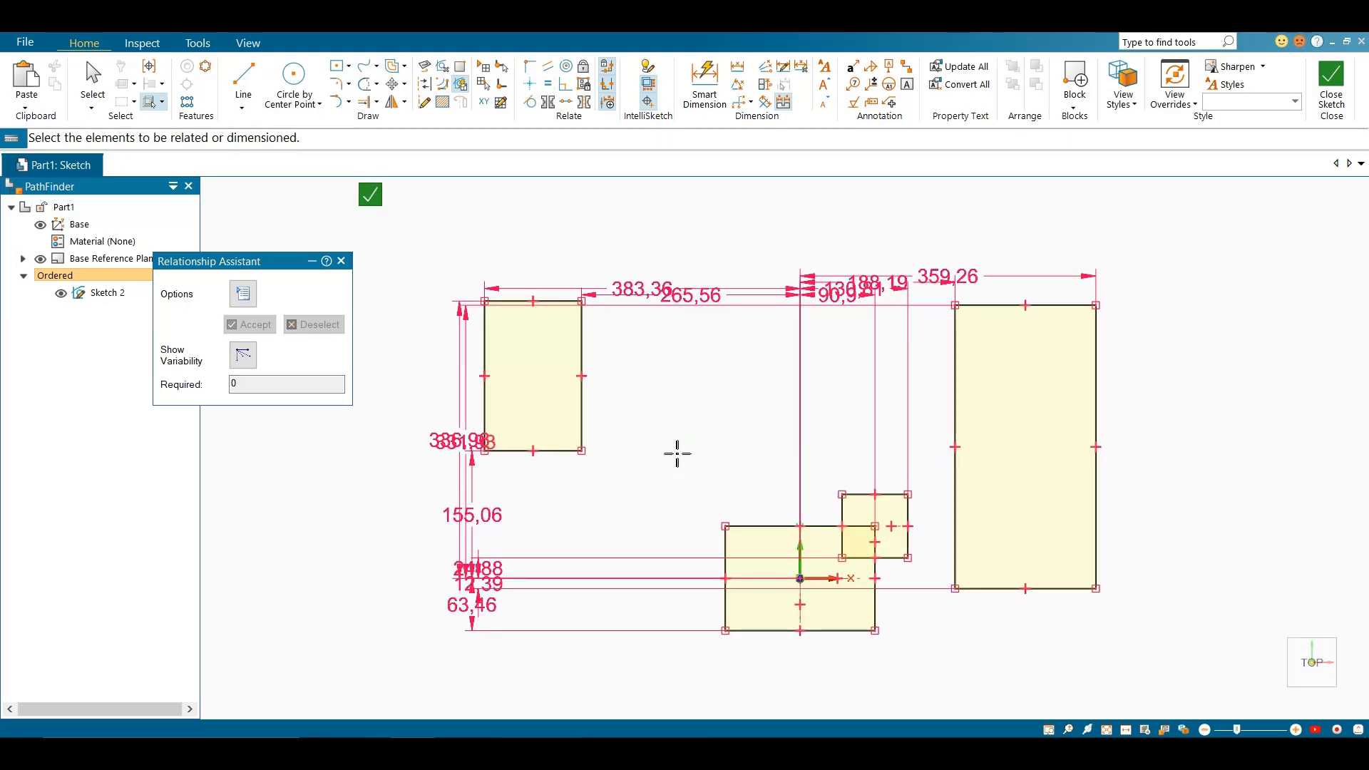
key(Escape)
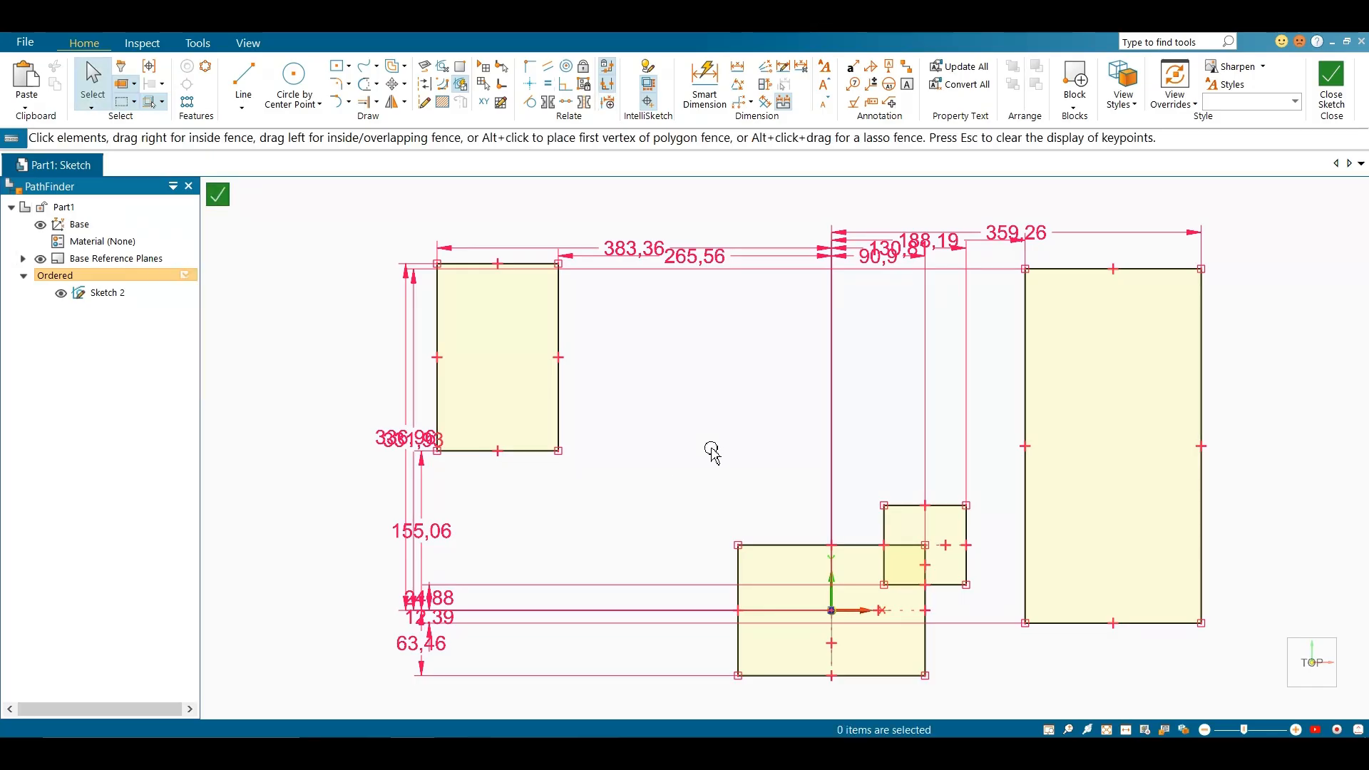
scroll(452, 437, down, 2)
scroll(452, 435, up, 2)
scroll(456, 433, up, 2)
scroll(459, 431, down, 2)
scroll(703, 536, down, 2)
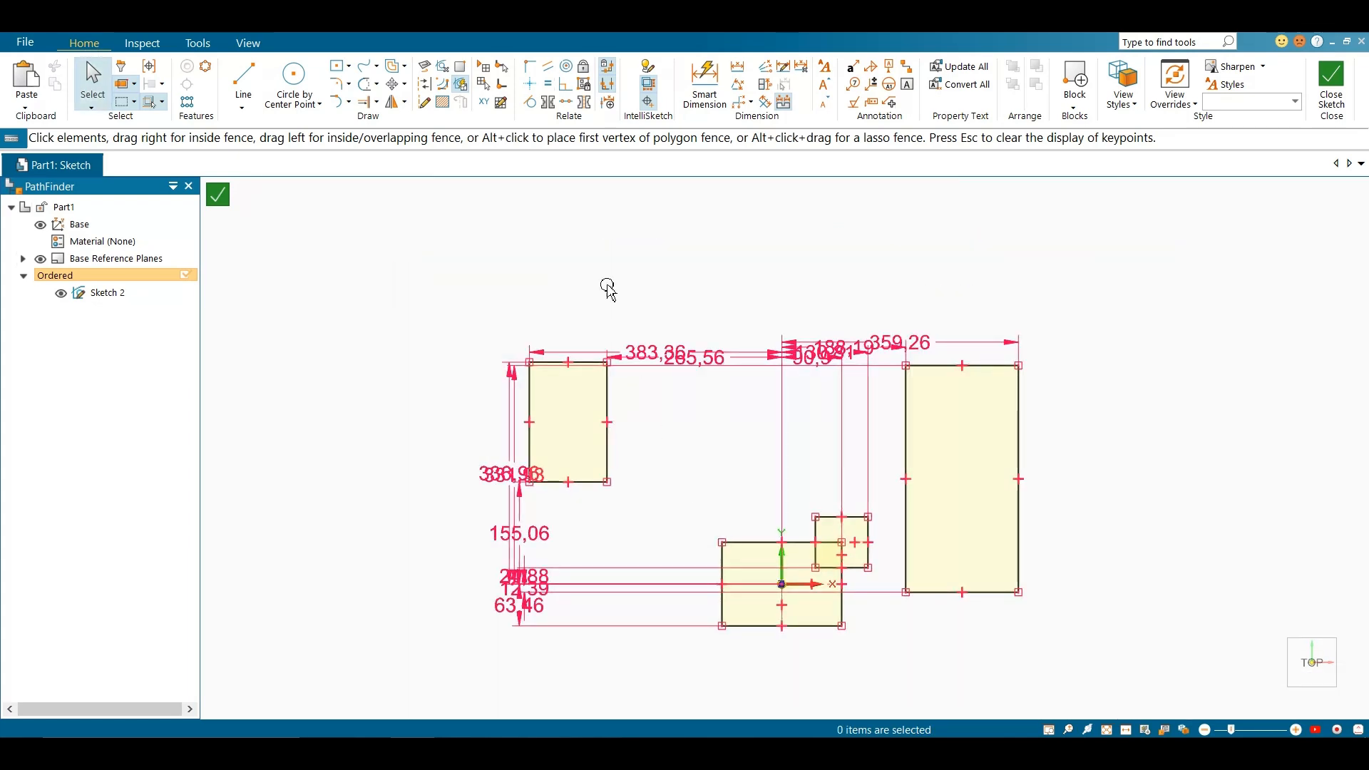
Turn on automatic dimension creation for new geometry in the IntelliSketch options
click(649, 77)
click(600, 262)
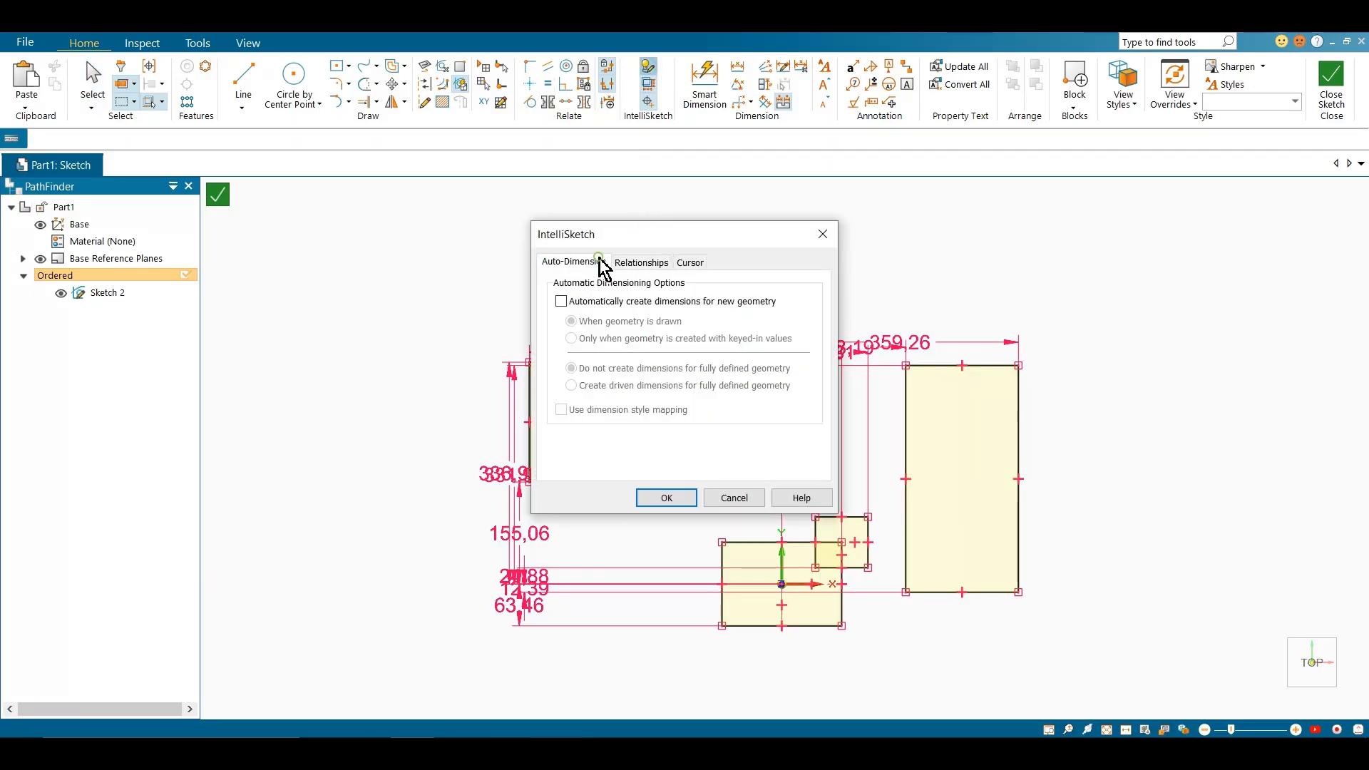
click(583, 302)
click(666, 497)
Draw a rectangle about 872 by 449 mm above the existing rectangles
scroll(648, 495, down, 5)
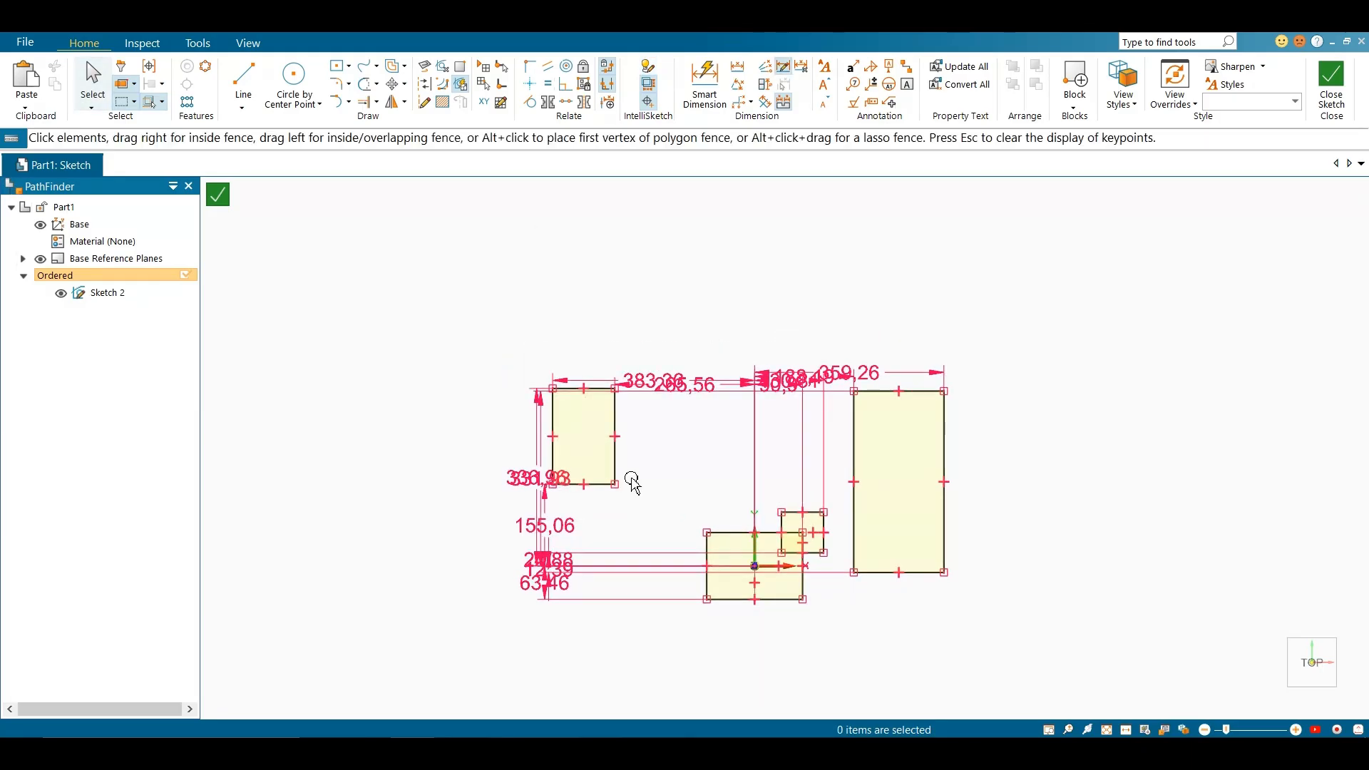
click(336, 66)
click(743, 317)
click(839, 367)
key(Escape)
scroll(703, 278, up, 4)
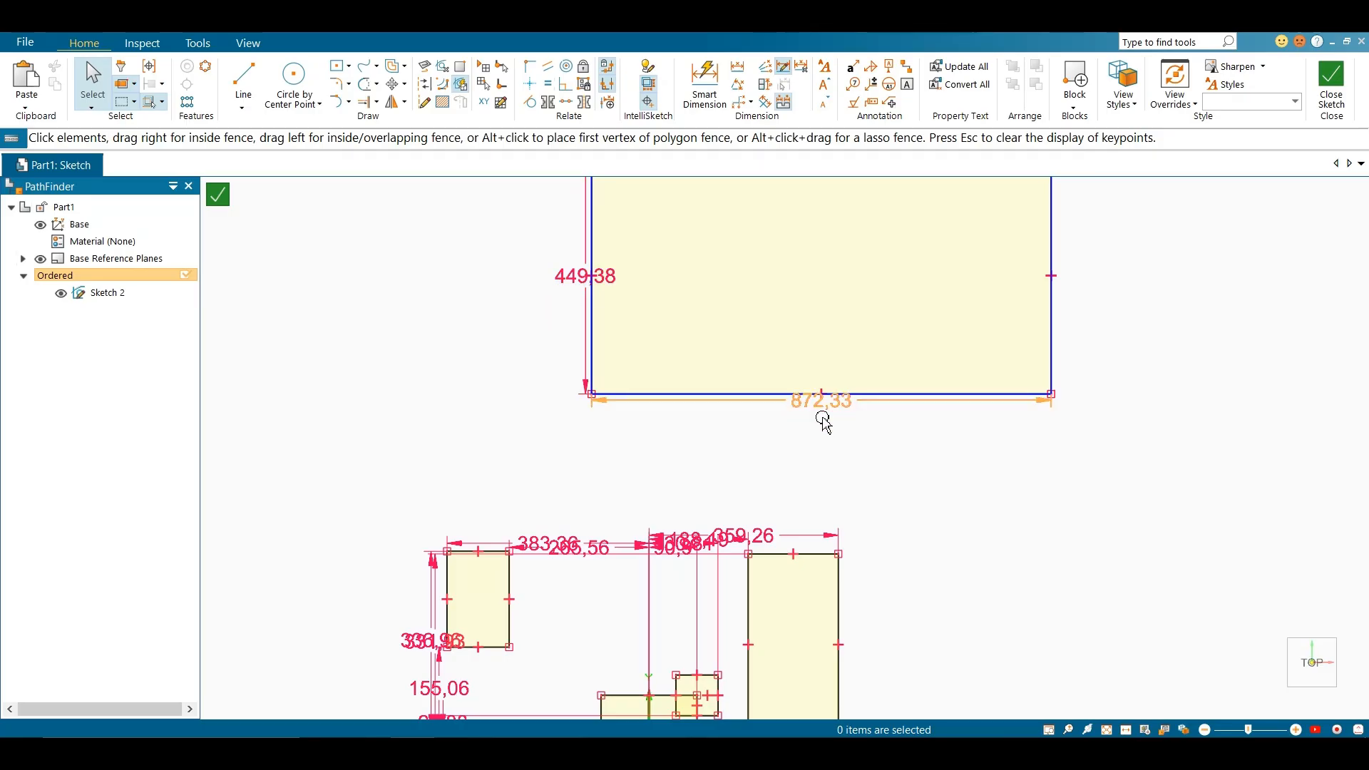
Draw a circle about 345 mm in diameter to the left of the large rectangle, level with its center
scroll(752, 474, down, 2)
click(293, 82)
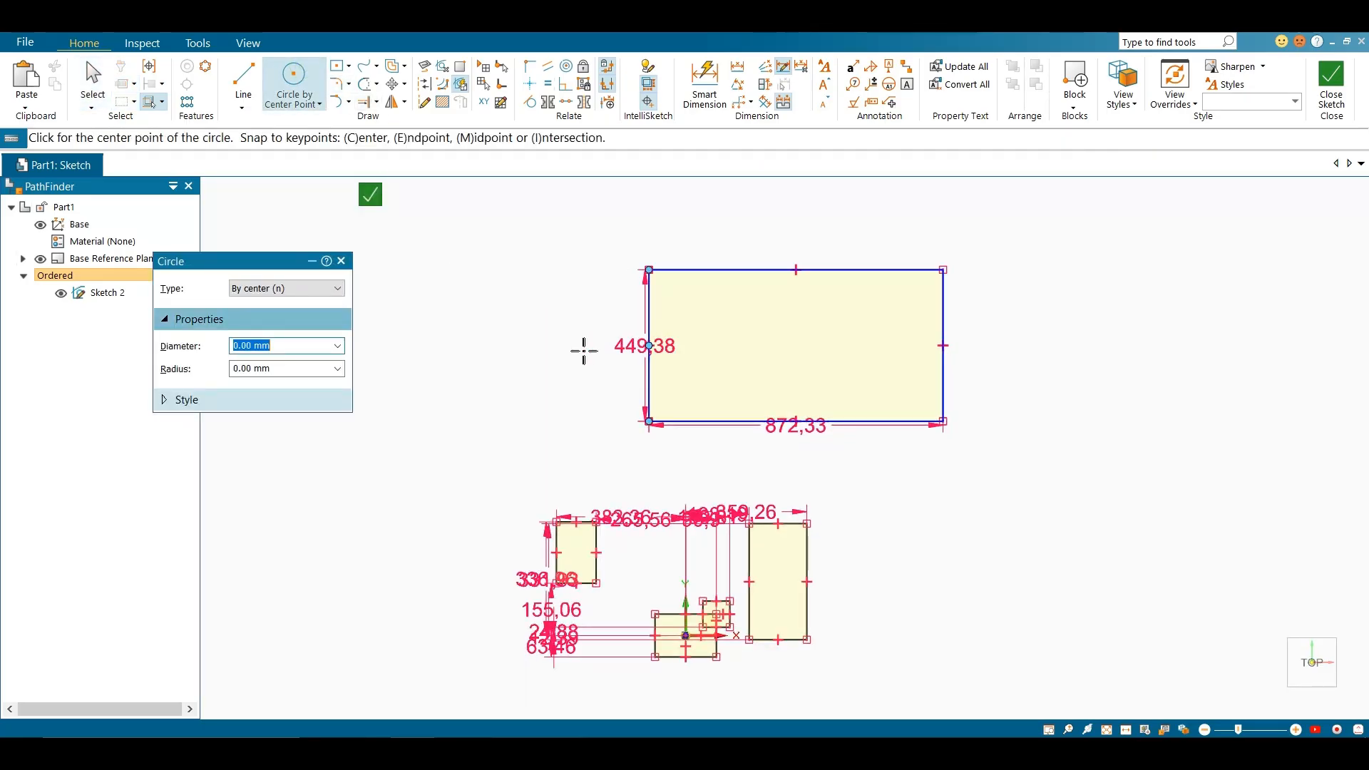
click(504, 346)
click(462, 302)
scroll(435, 294, down, 1)
scroll(405, 299, up, 2)
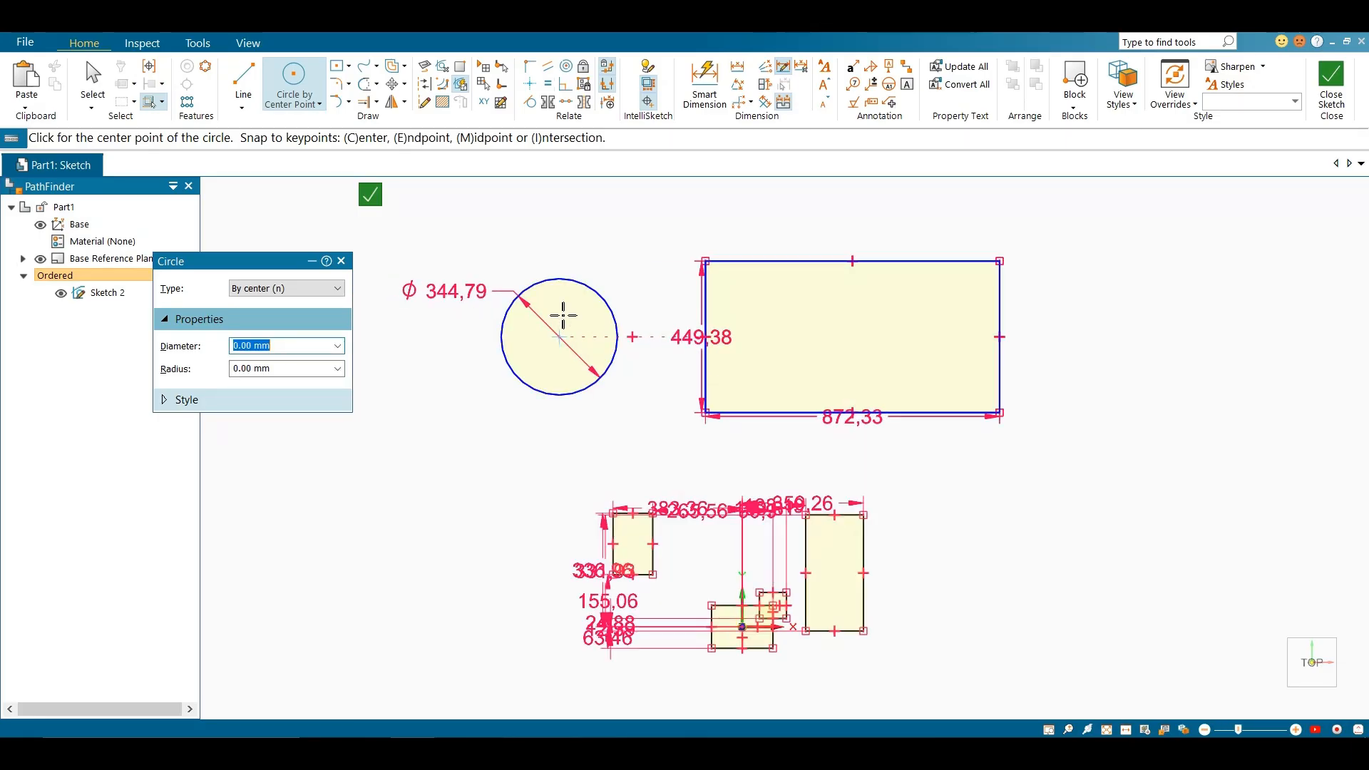
key(Escape)
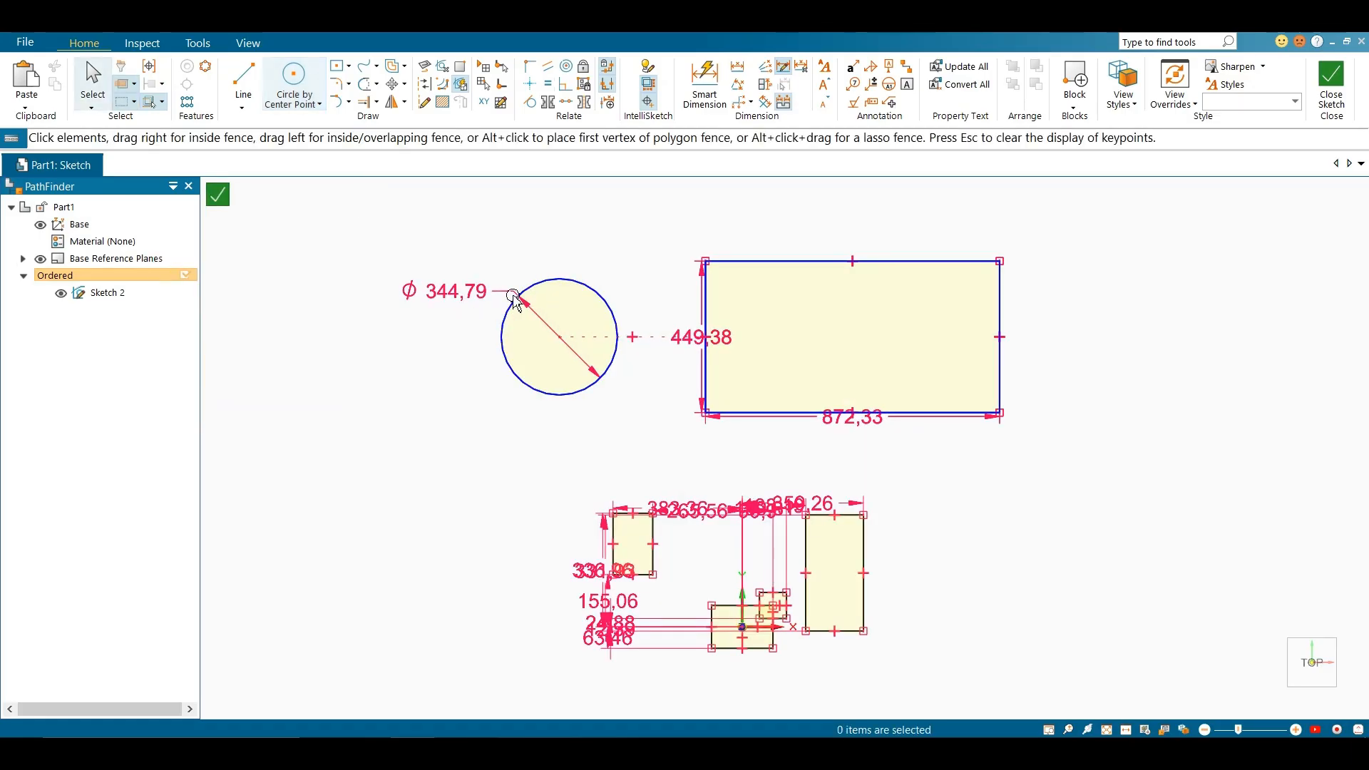
Turn off automatic dimension creation for new geometry in the IntelliSketch options
click(649, 78)
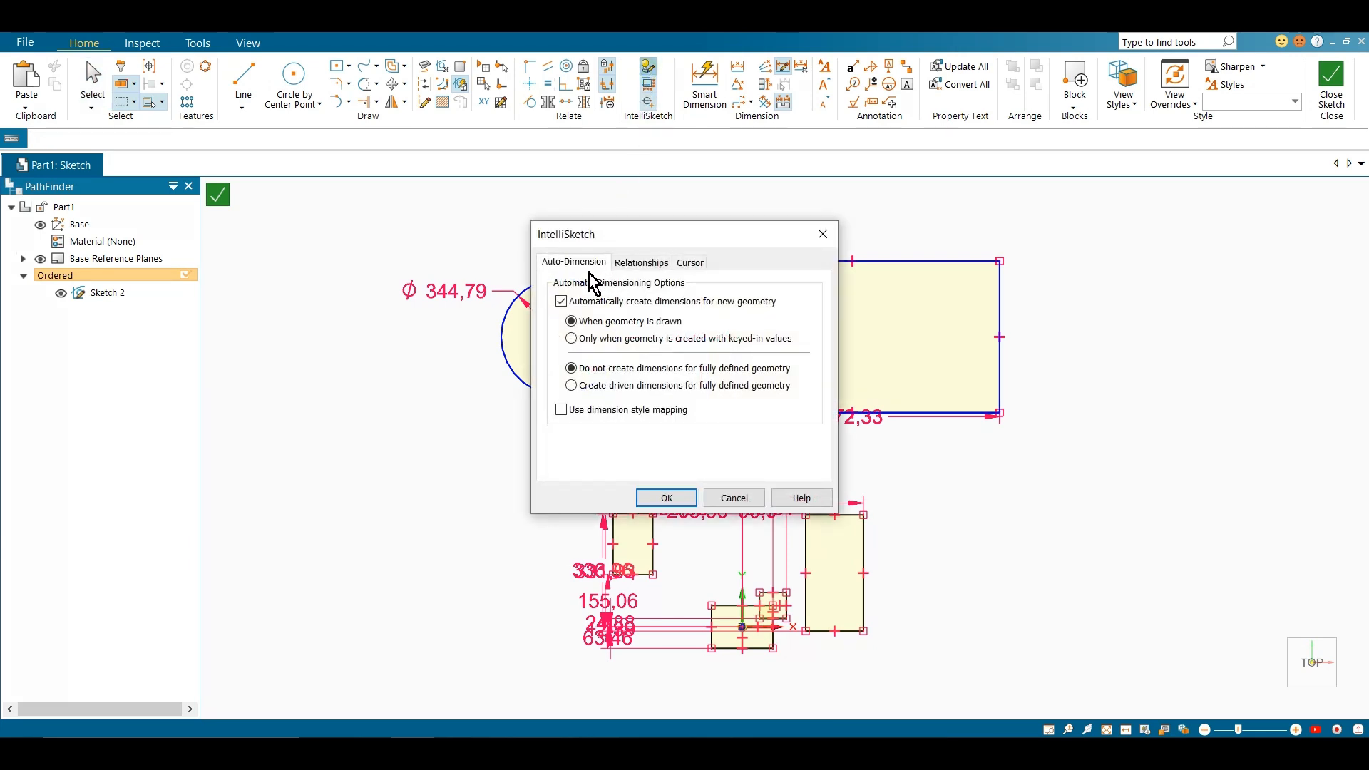
click(562, 301)
click(666, 498)
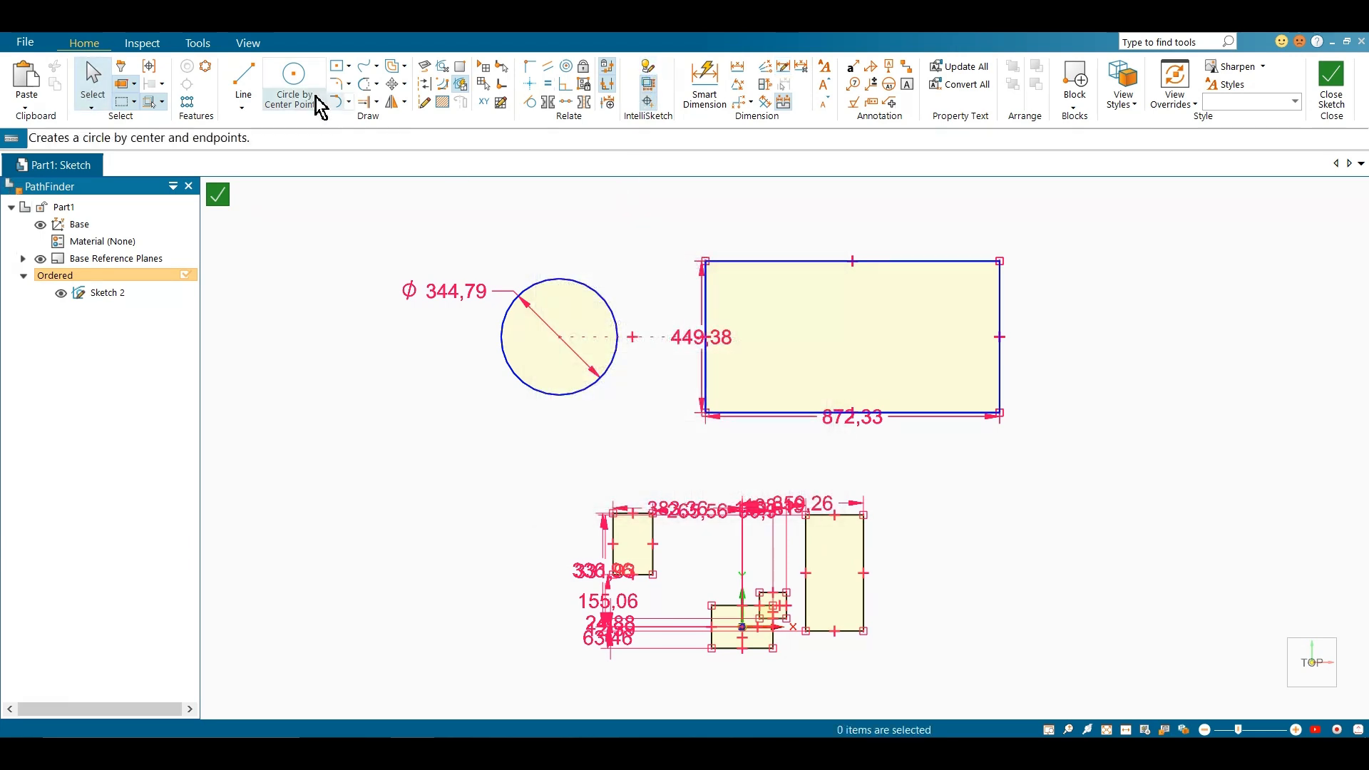
Draw a larger circle to the lower left of the dimensioned circle
click(293, 79)
click(370, 416)
click(428, 475)
scroll(553, 428, down, 3)
scroll(411, 385, up, 2)
scroll(410, 386, up, 1)
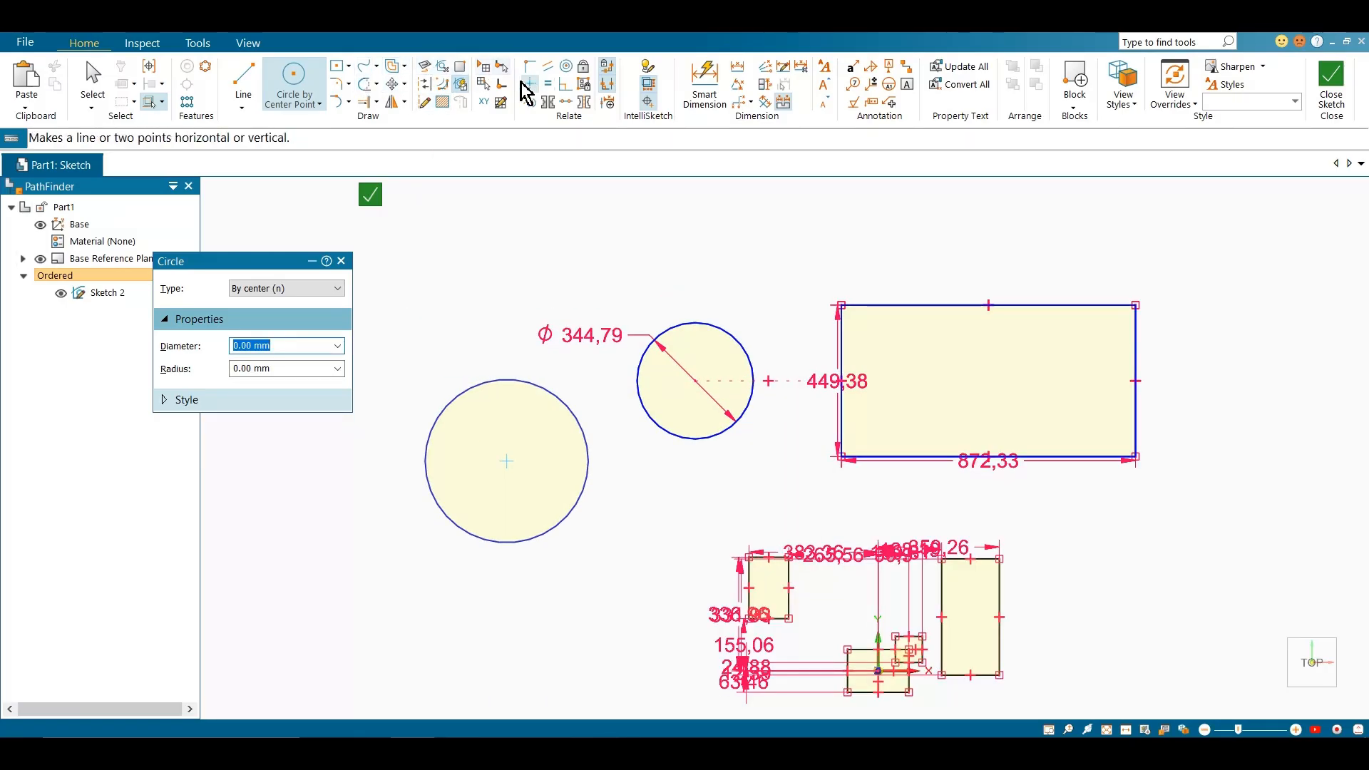
Draw a small rectangle above the two circles
click(342, 80)
click(605, 238)
click(659, 264)
scroll(605, 310, down, 2)
key(Escape)
Examine which relationship types IntelliSketch recognizes, leaving the options as they are
click(648, 86)
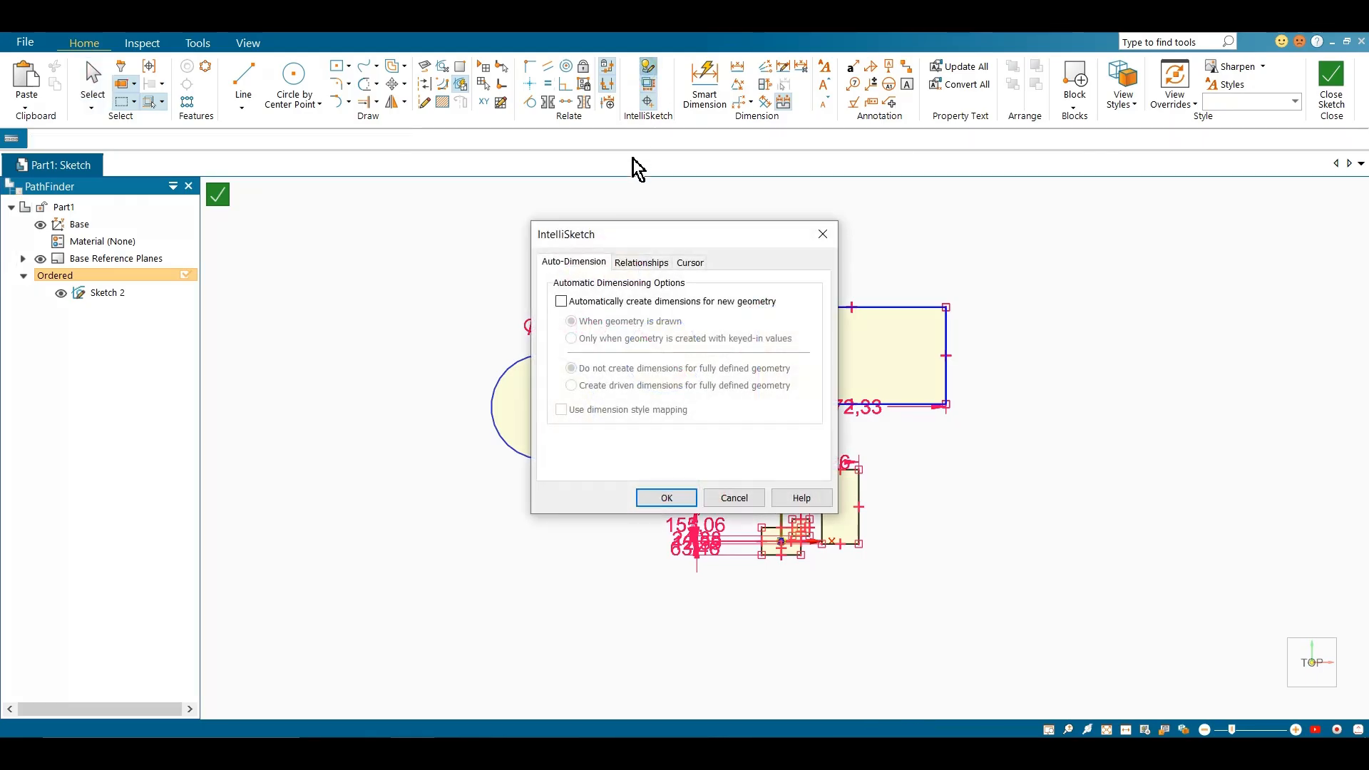
click(622, 264)
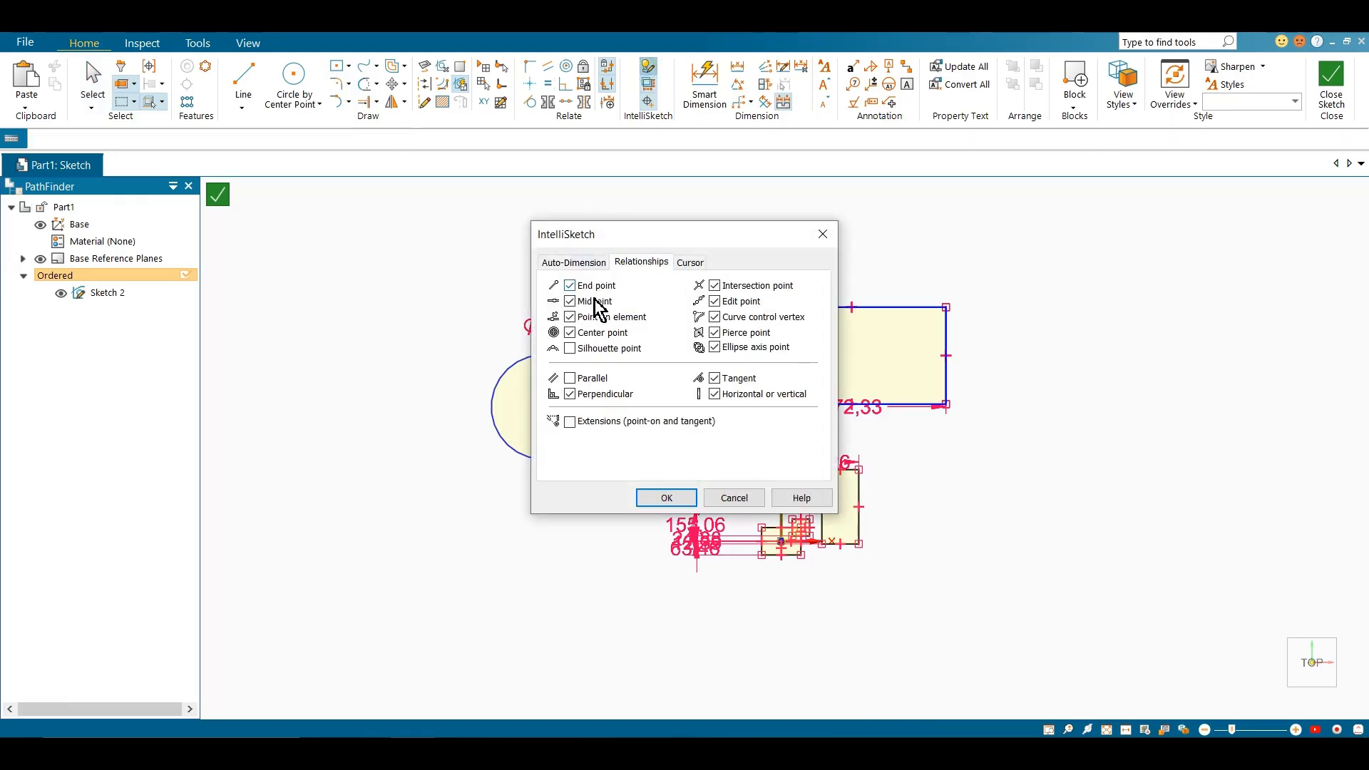
click(813, 241)
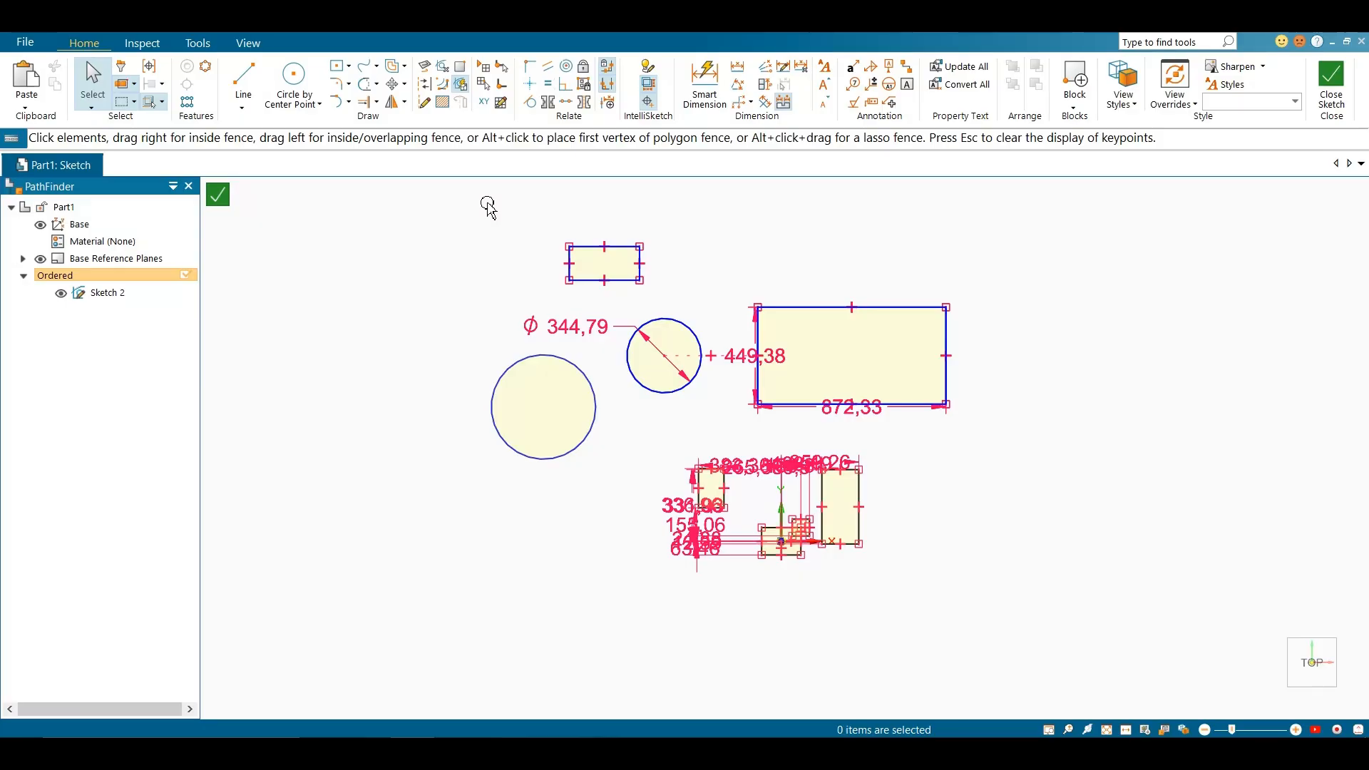
Delete all sketch geometry and draw a single circle above the origin
drag(484, 200, 1085, 611)
key(Delete)
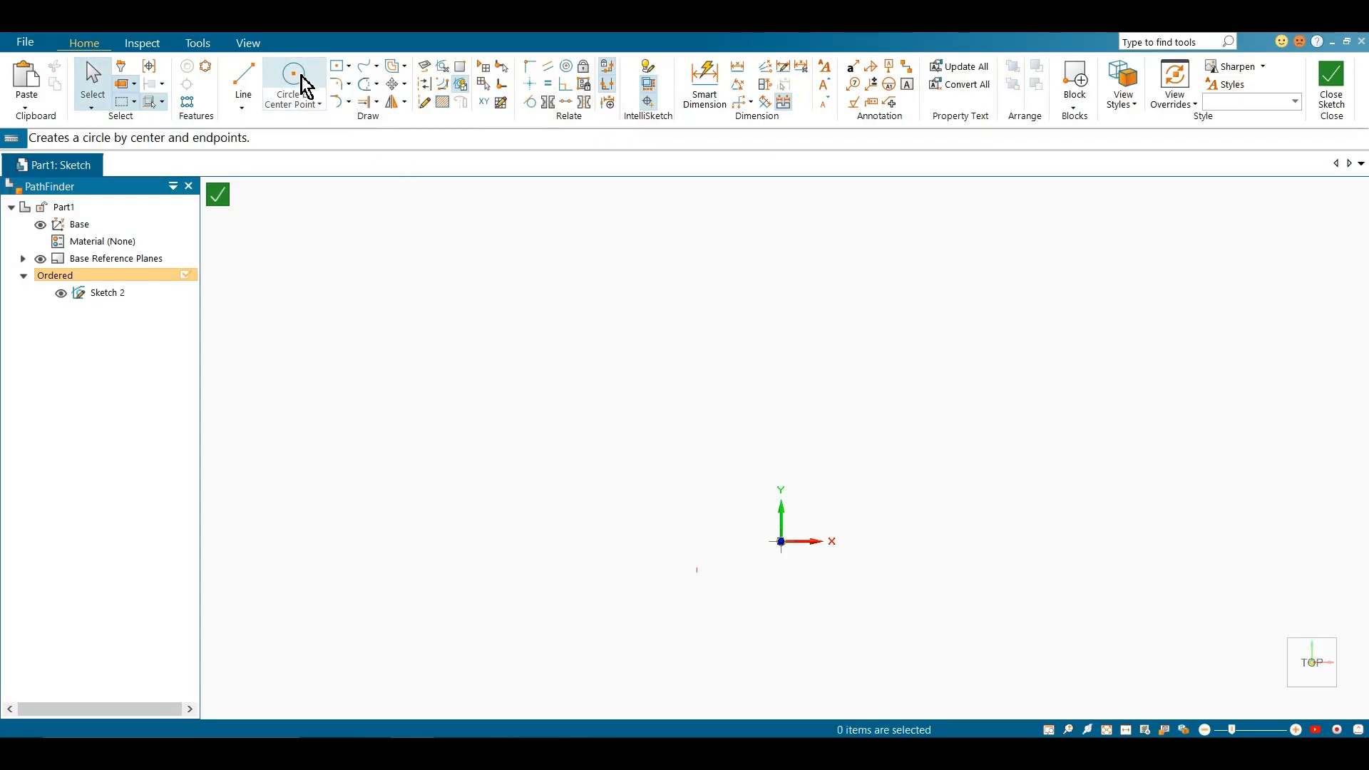
click(307, 91)
click(752, 440)
click(836, 396)
scroll(803, 424, up, 1)
key(Escape)
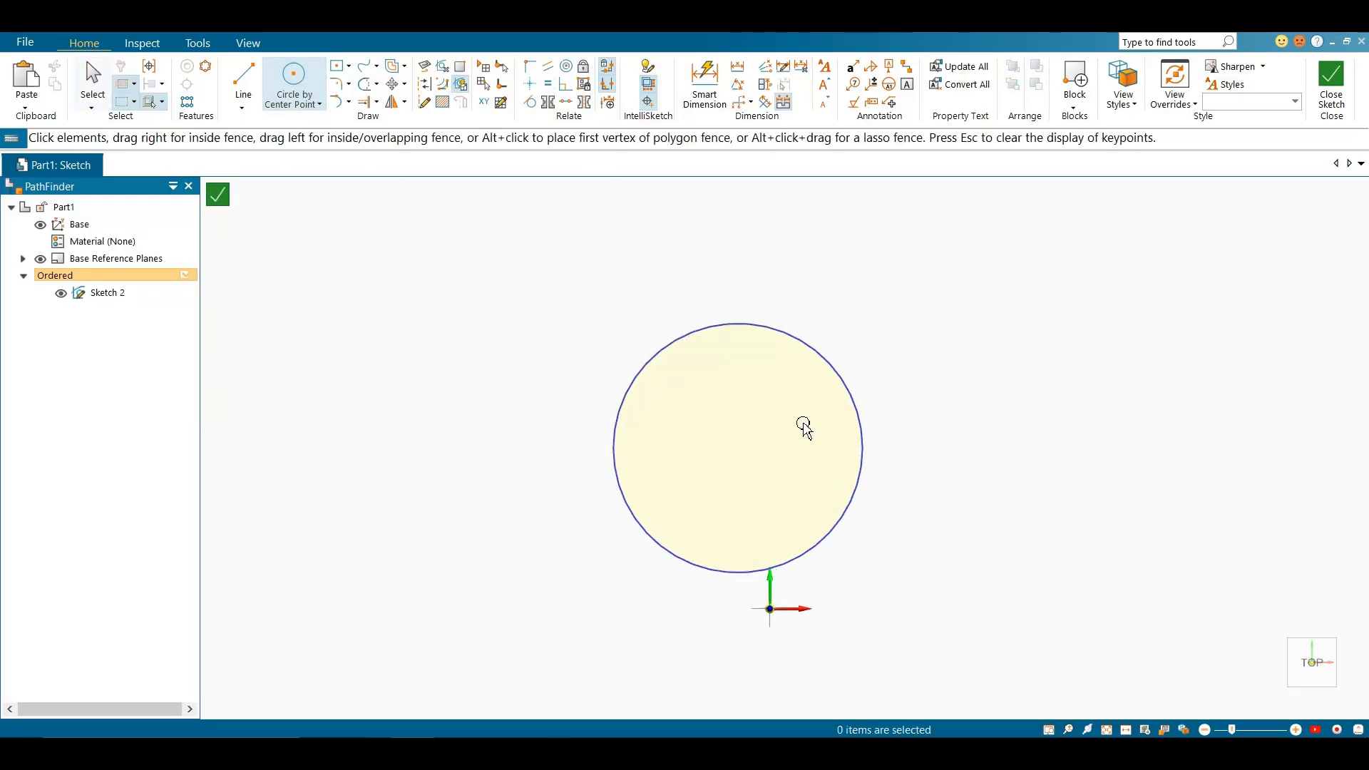
Resize the circle to about 613 mm in diameter and move it to the upper right of the origin
click(849, 413)
drag(737, 451, 777, 409)
mouse_move(902, 415)
mouse_down()
mouse_move(965, 413)
mouse_move(880, 414)
mouse_up()
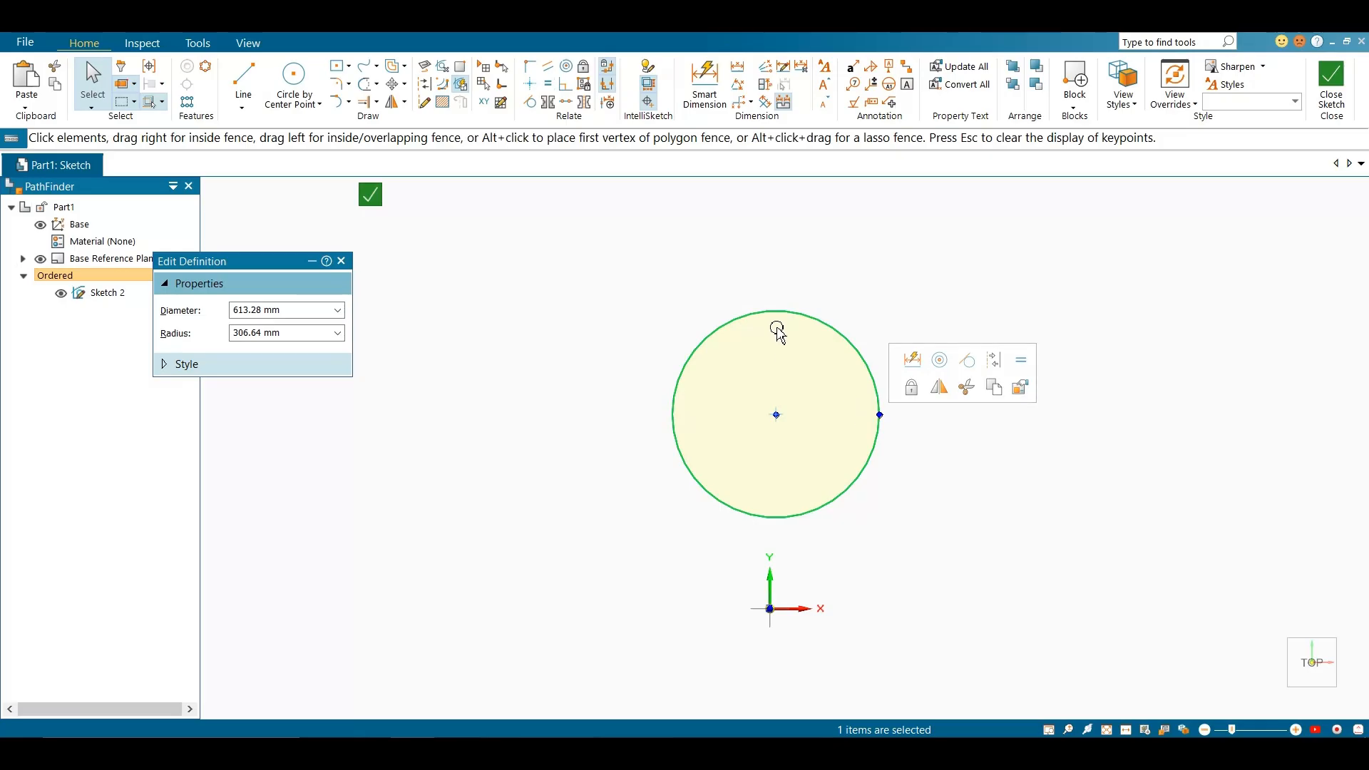
click(777, 516)
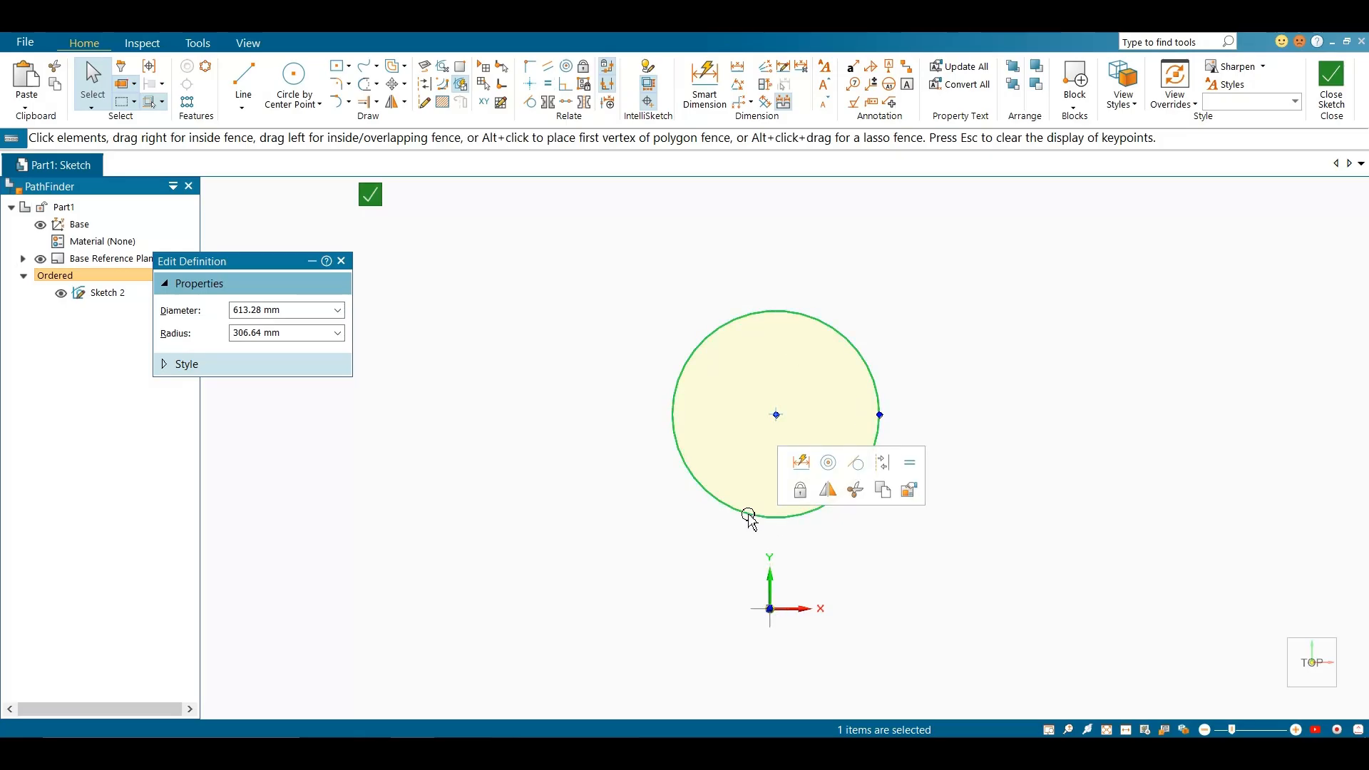
drag(780, 518, 827, 521)
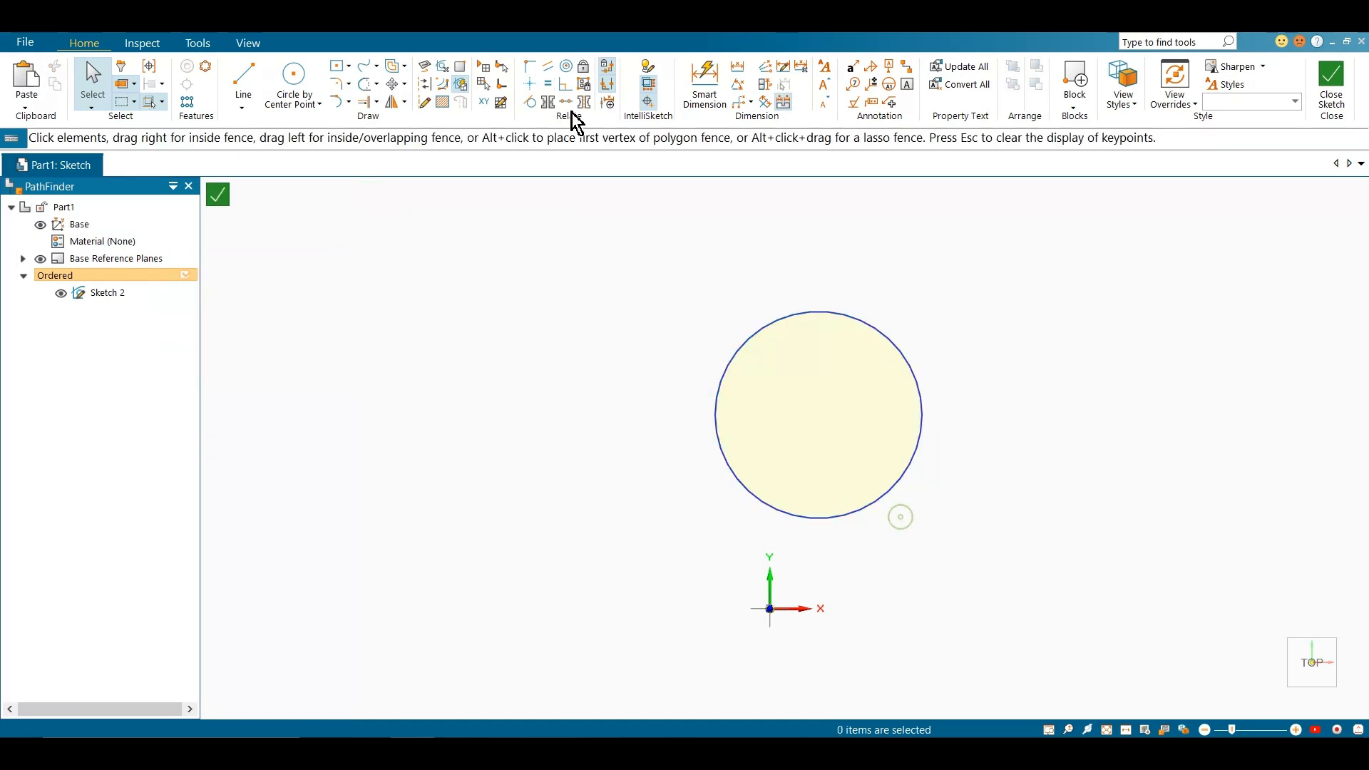
Enable Silhouette point among the IntelliSketch relationship options
click(648, 71)
drag(662, 235, 448, 283)
click(529, 279)
click(391, 391)
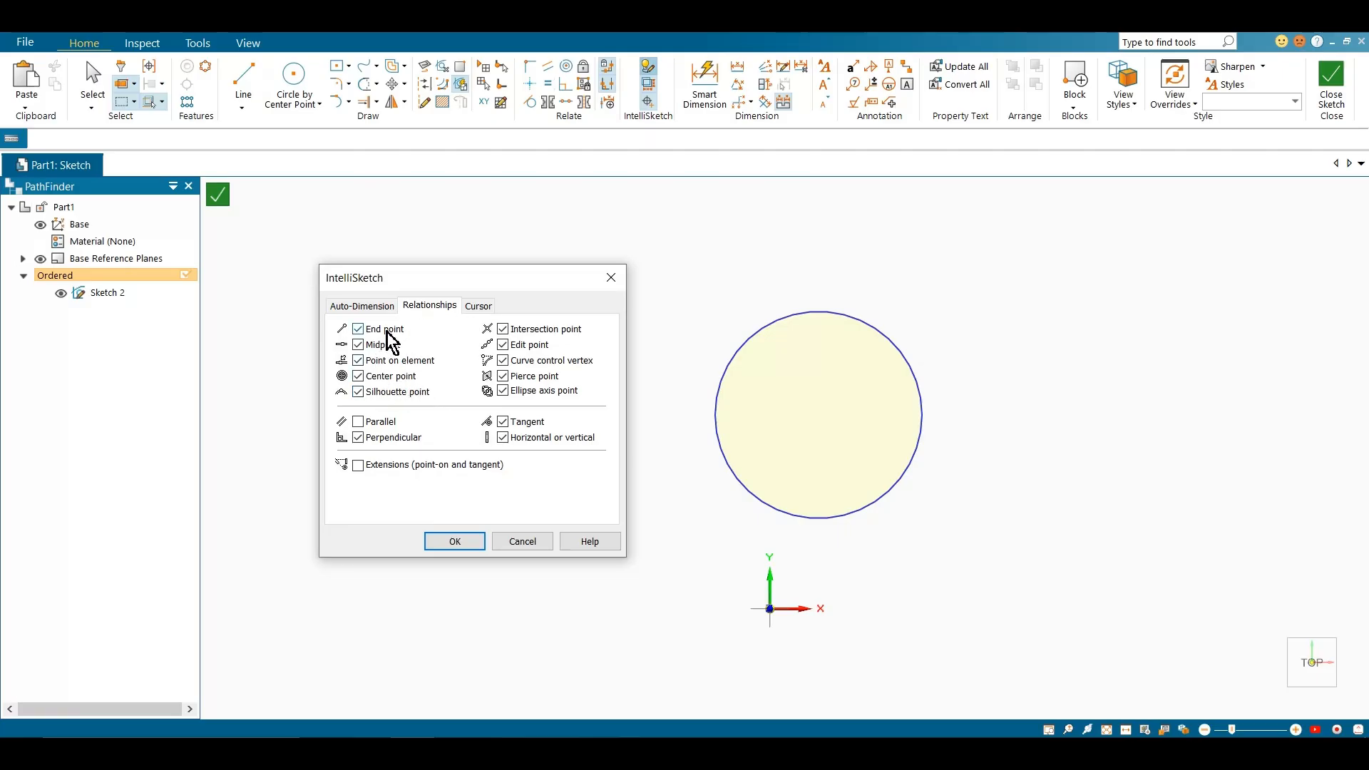
click(452, 541)
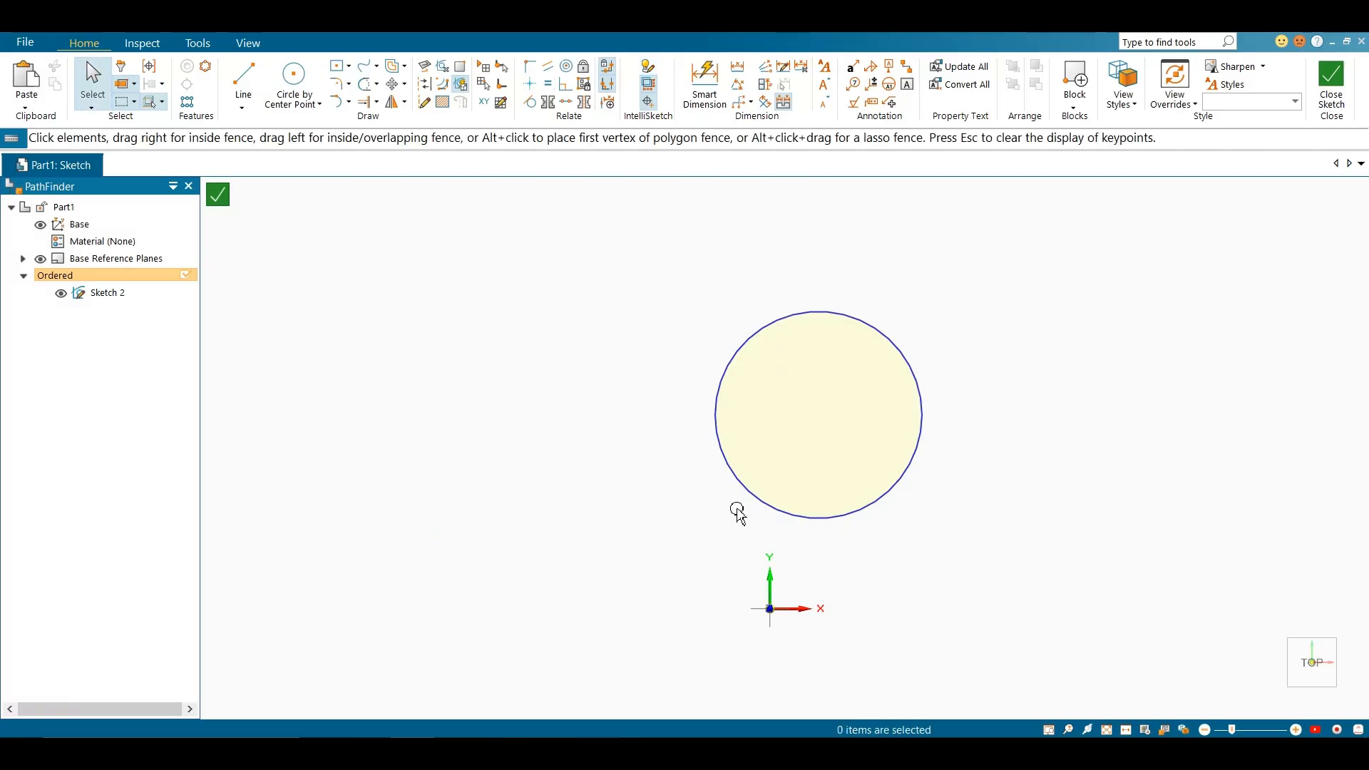
Move the circle to the upper left of the origin and connect its lowest silhouette point to the origin
click(814, 518)
drag(819, 526, 677, 524)
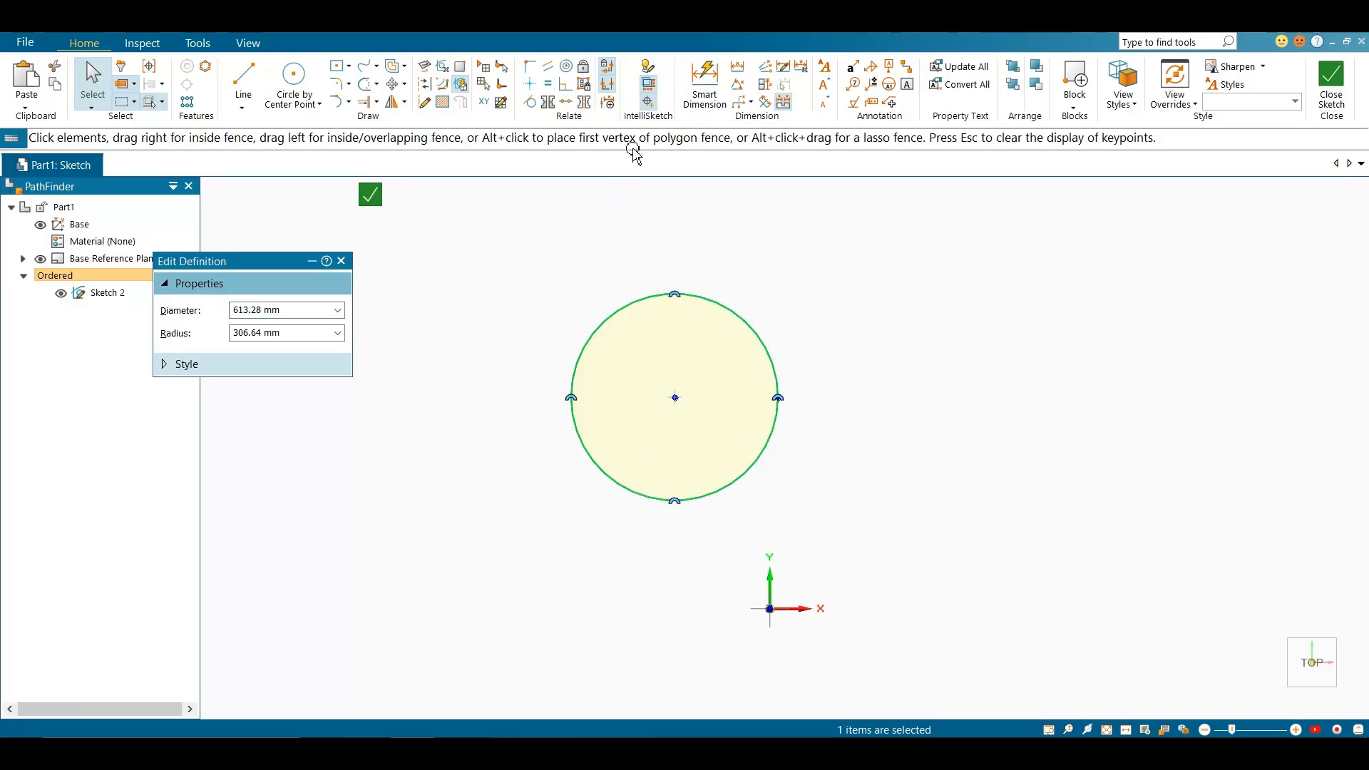
click(529, 66)
click(674, 501)
click(770, 609)
scroll(791, 617, up, 1)
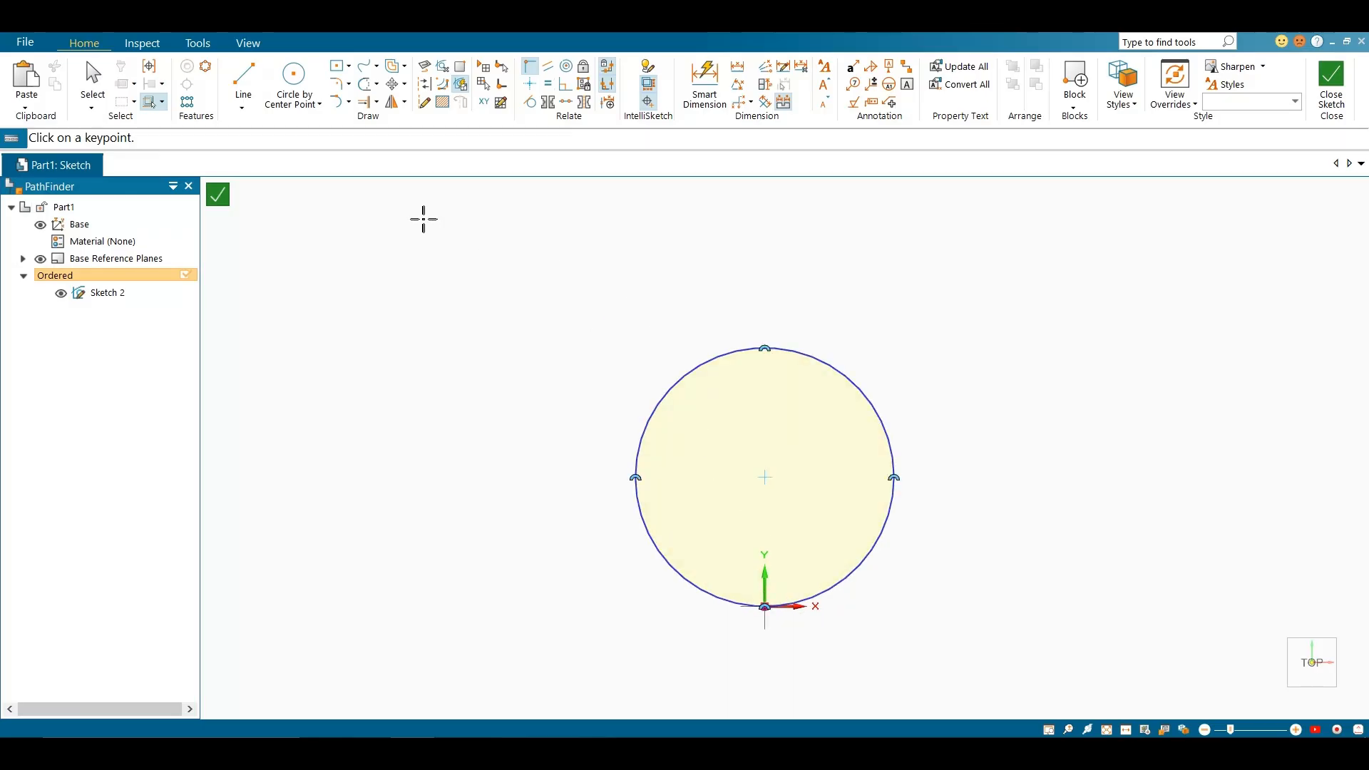
Draw a horizontal line above the circle, extending past its right side
click(243, 84)
click(666, 274)
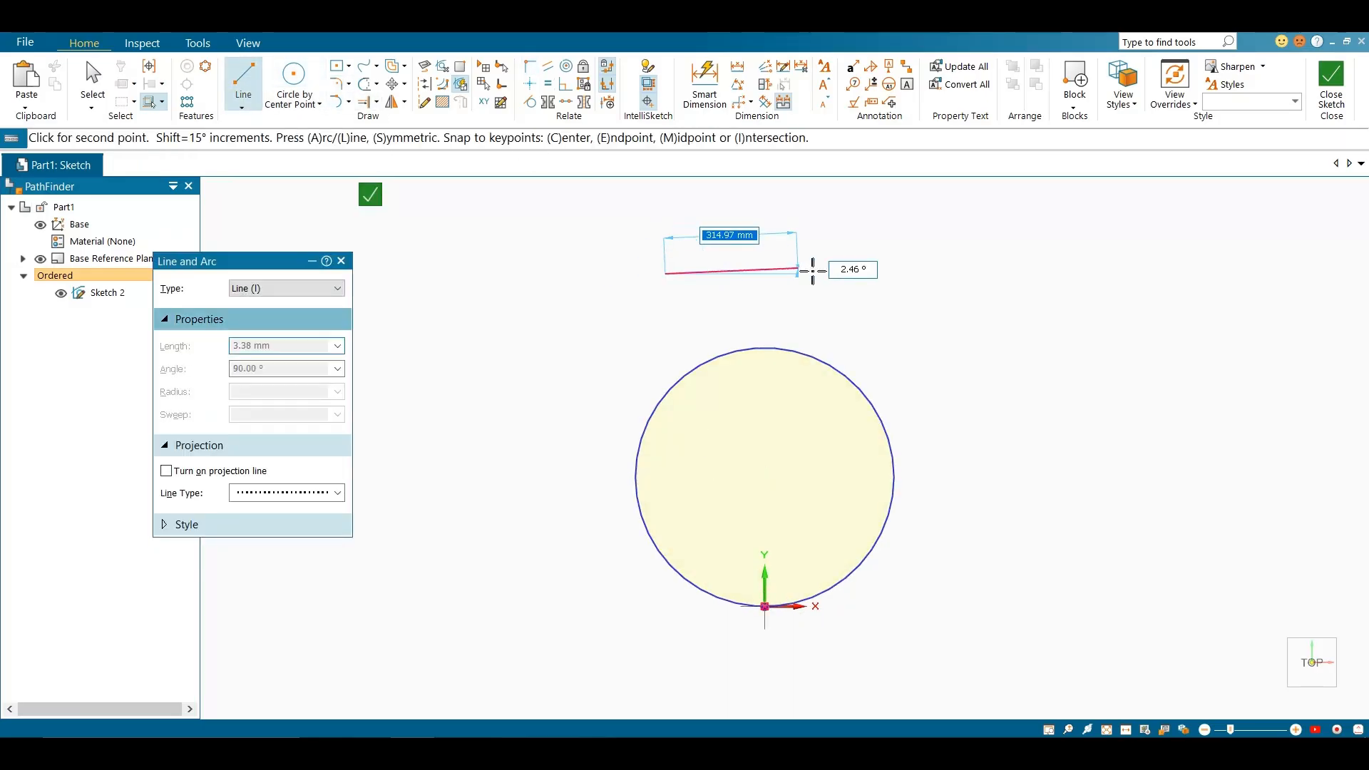
click(940, 276)
key(Escape)
click(748, 277)
click(916, 254)
drag(926, 253, 967, 314)
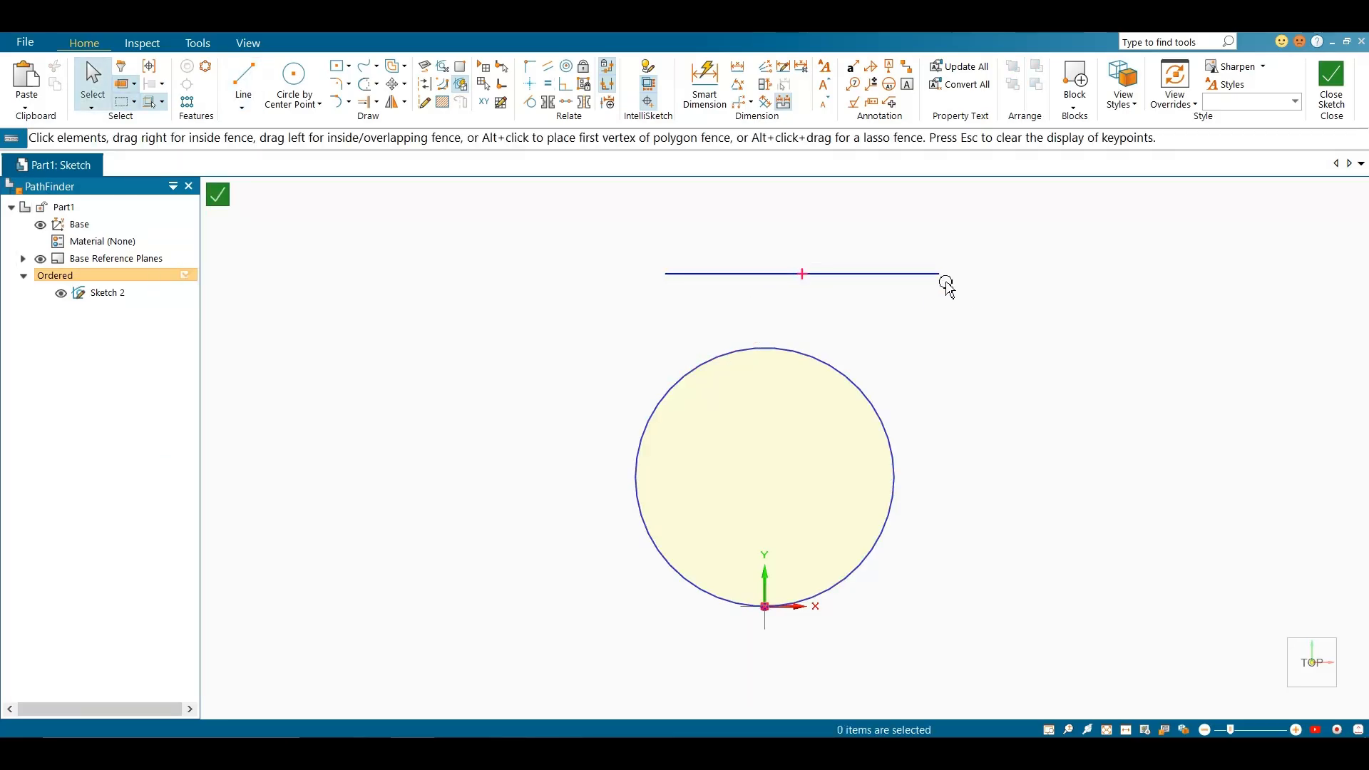
Review the IntelliSketch relationship and cursor options, keeping the relationship cursor size at Auto-size
click(648, 66)
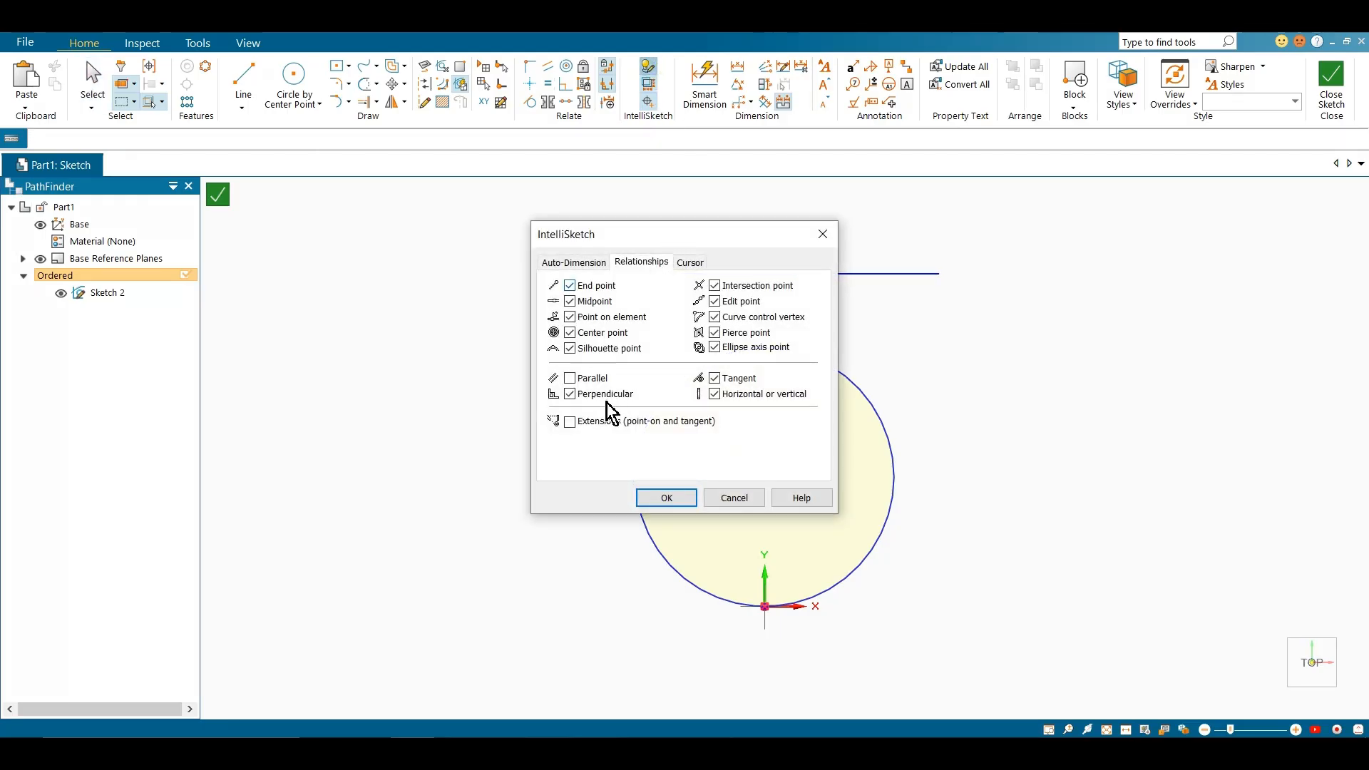
click(677, 265)
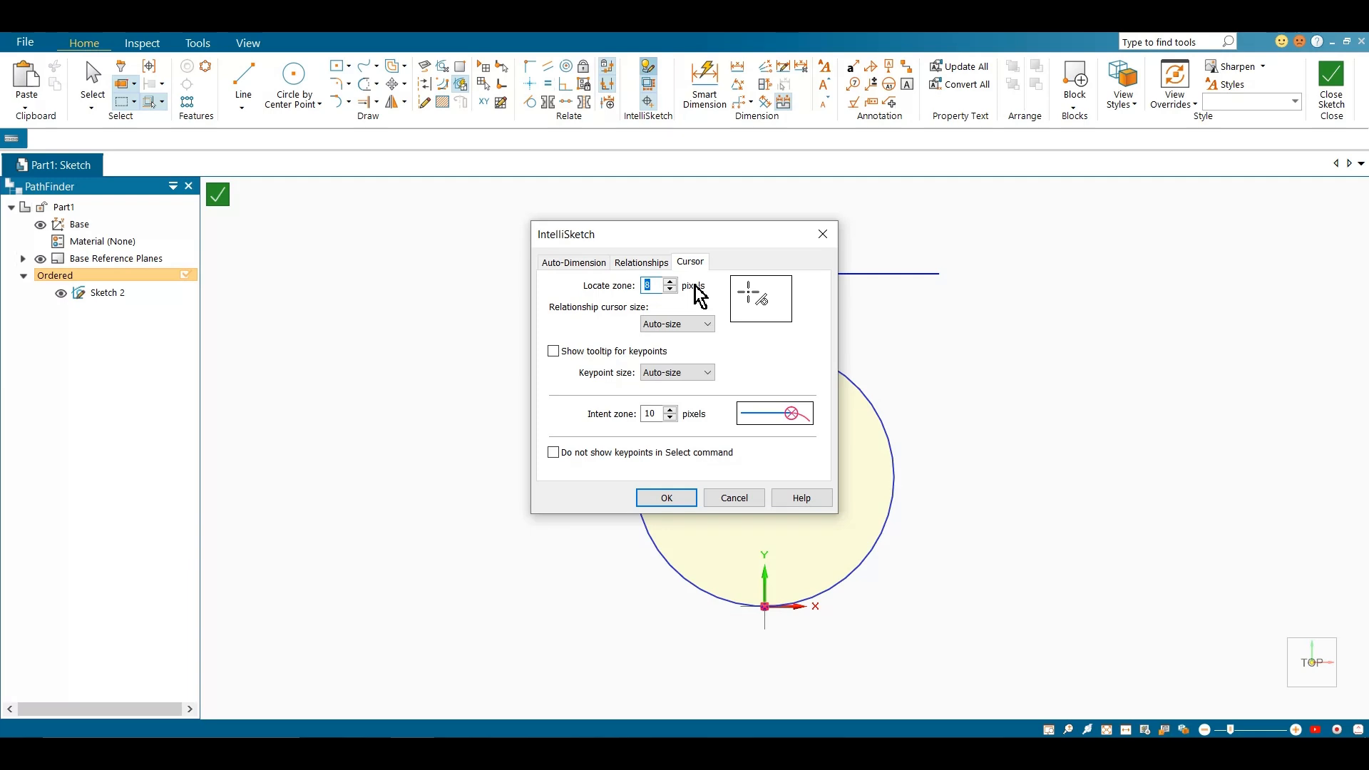
click(677, 325)
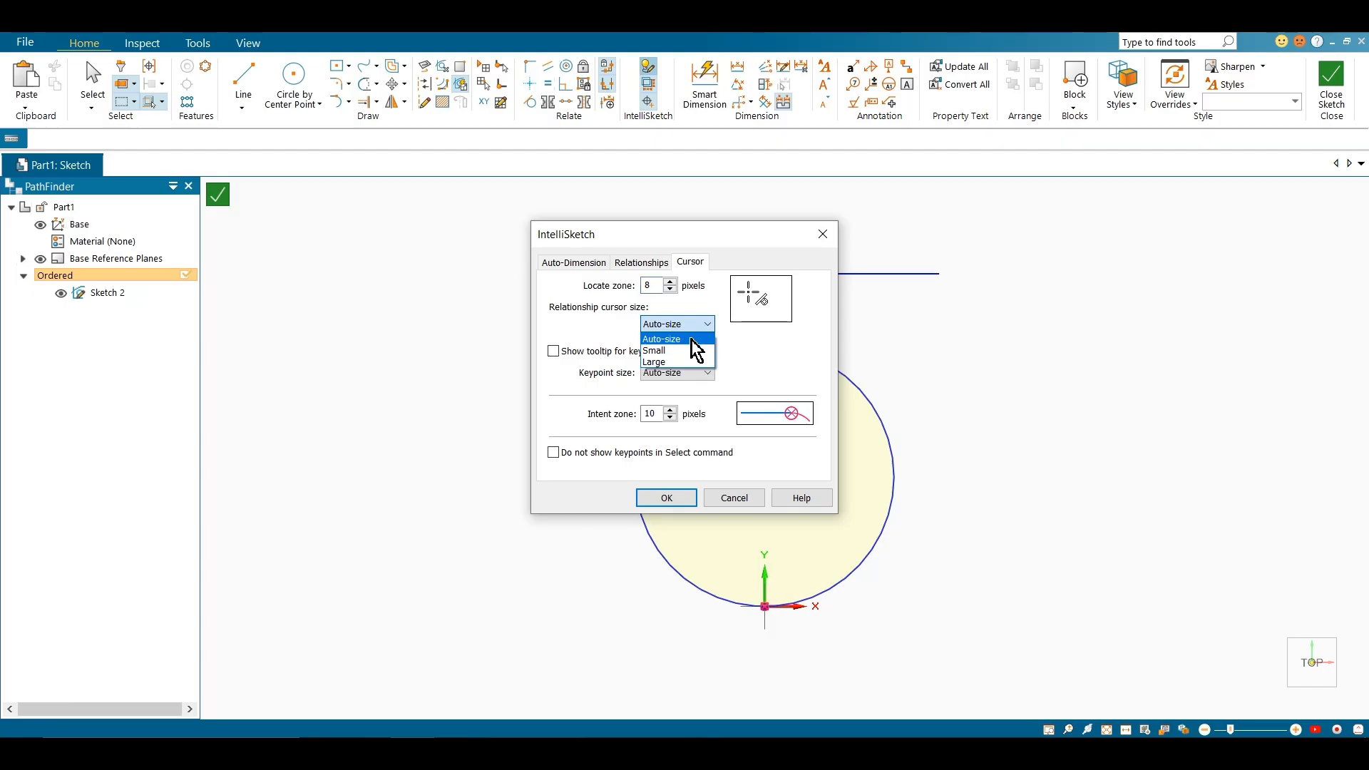
click(688, 340)
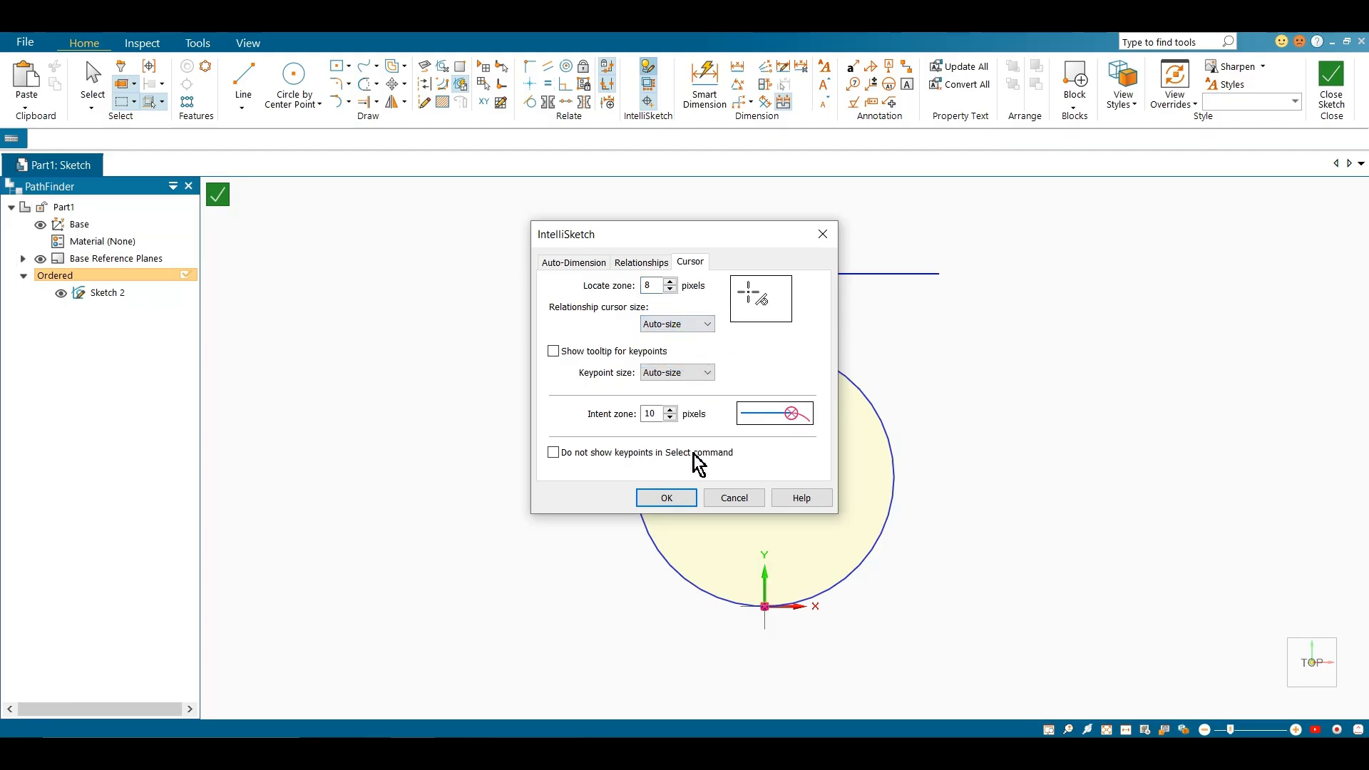
click(664, 503)
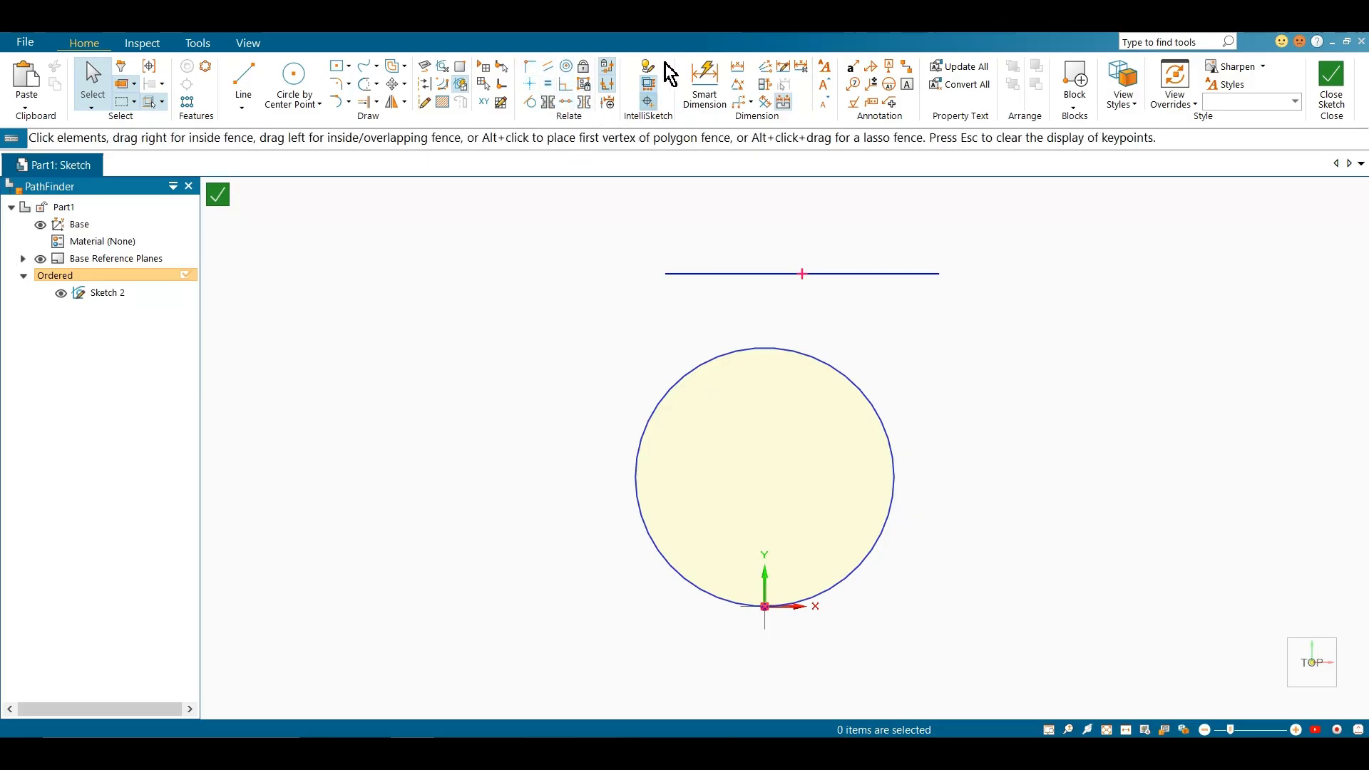
Select all geometry in the sketch
key(ctrl+a)
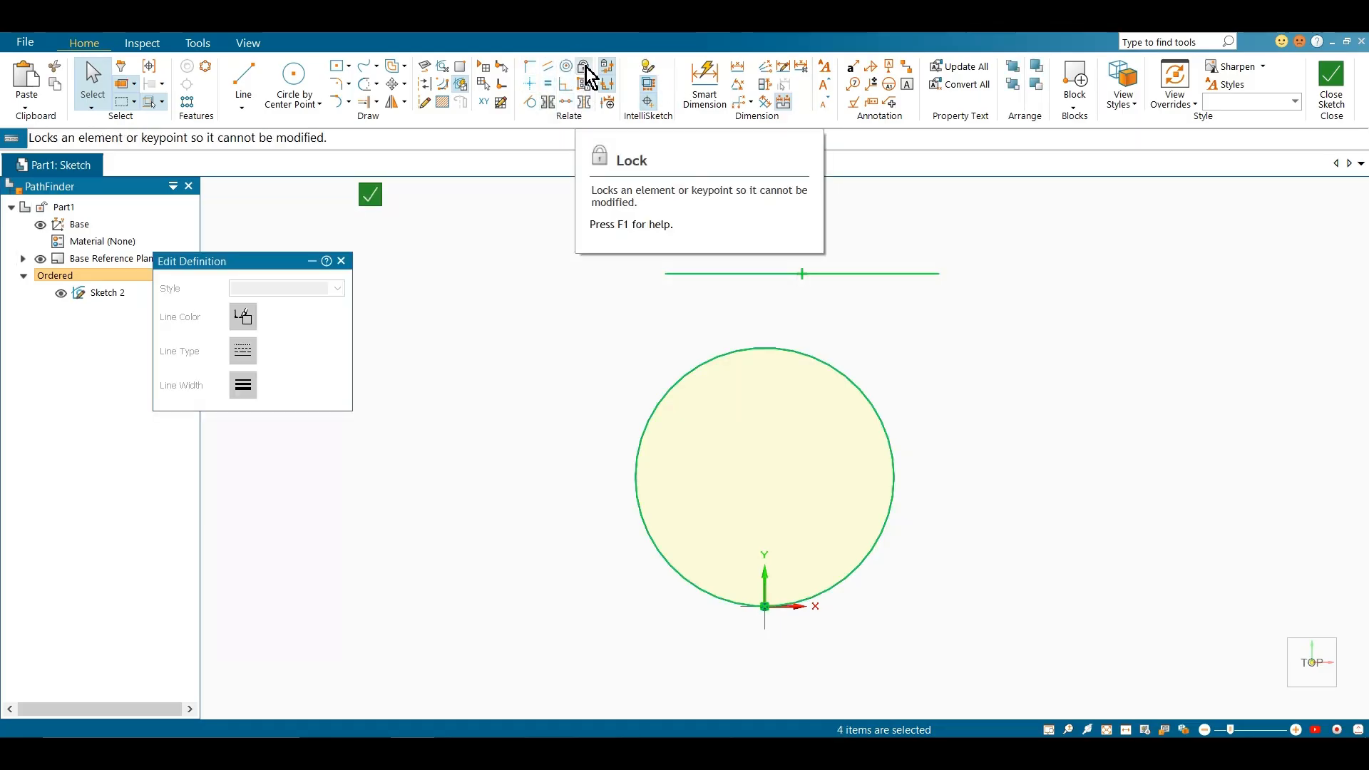